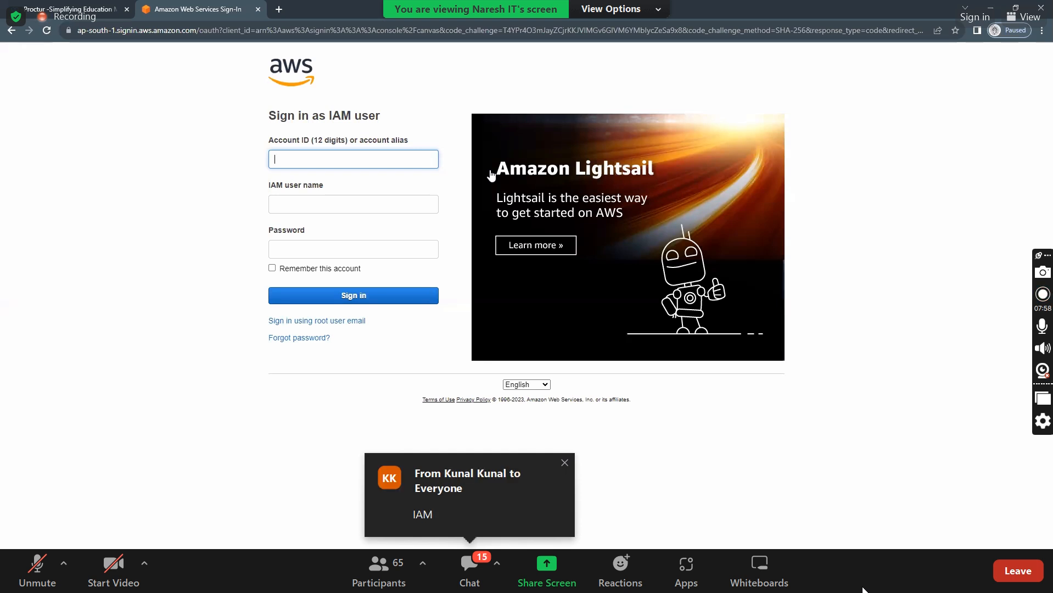
Enter the account alias, the corrected IAM user name and the account password on the sign-in form.
{"action": "left_click", "coordinate": [348, 157]}
{"action": "type", "text": "rey"}
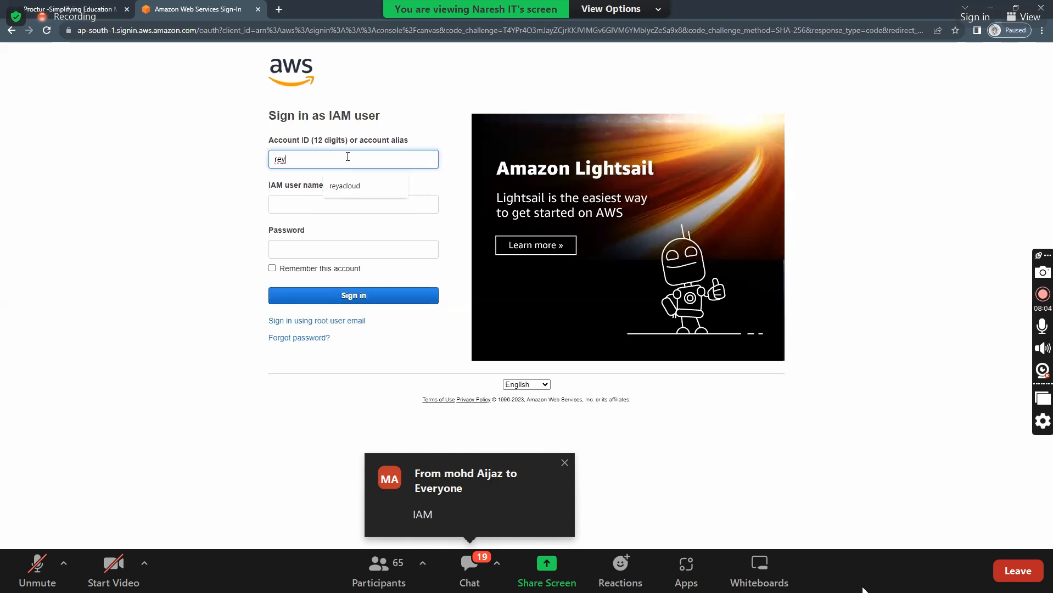
{"action": "type", "text": "az"}
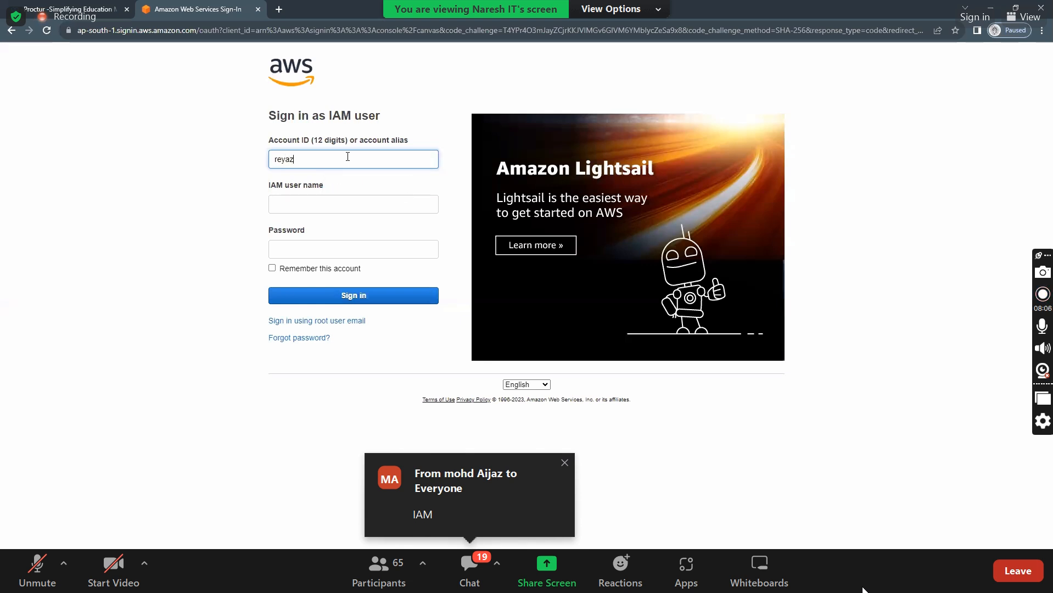
{"action": "type", "text": "awstrainer"}
{"action": "key", "text": "Tab"}
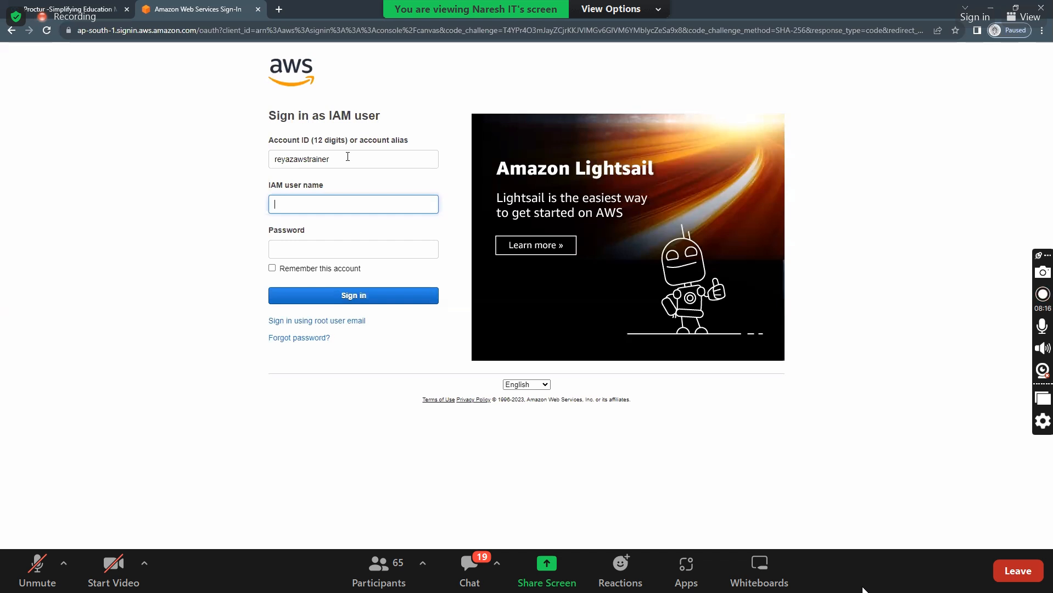
{"action": "type", "text": "Reyaz"}
{"action": "key", "text": "Tab"}
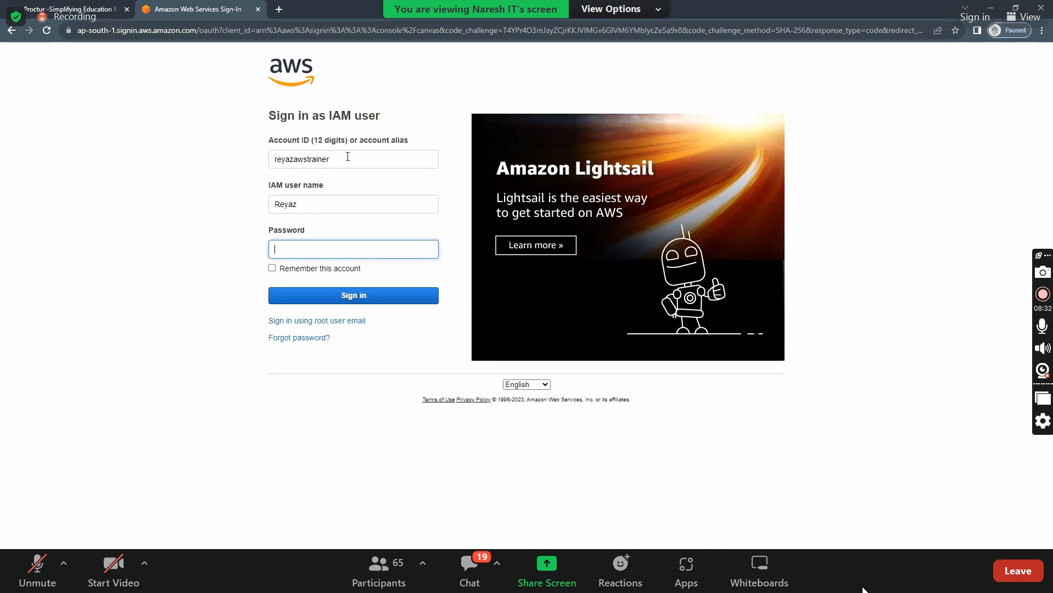
{"action": "left_click", "coordinate": [315, 203]}
{"action": "key", "text": "ctrl+a"}
{"action": "type", "text": "reyazrsk"}
{"action": "key", "text": "Tab"}
{"action": "type", "text": "•••••••"}
Submit the credentials, then enter the MFA verification code to land on Console Home.
{"action": "key", "text": "Return"}
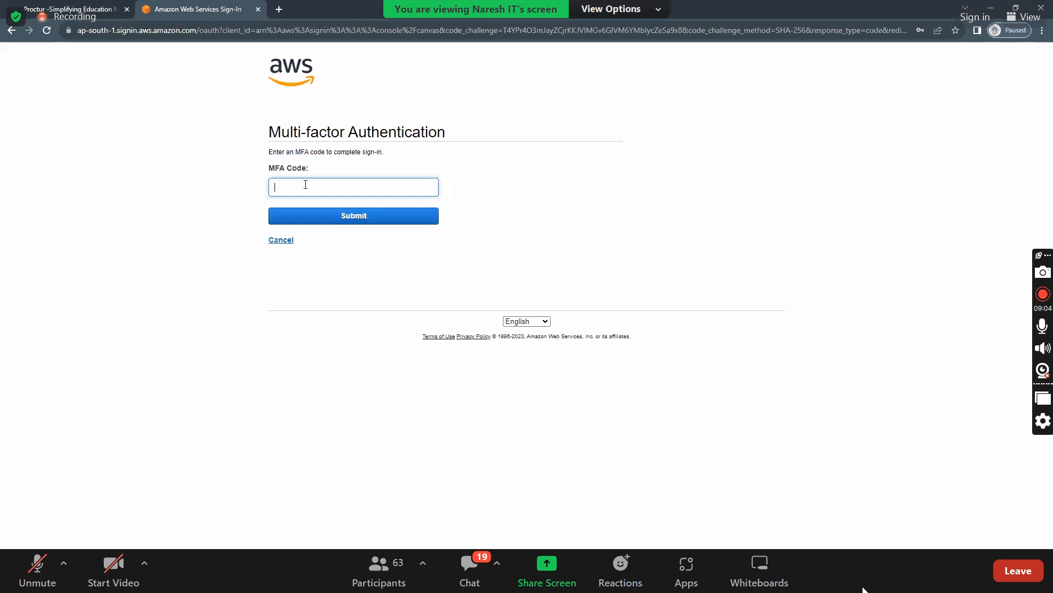
{"action": "key", "text": "Return"}
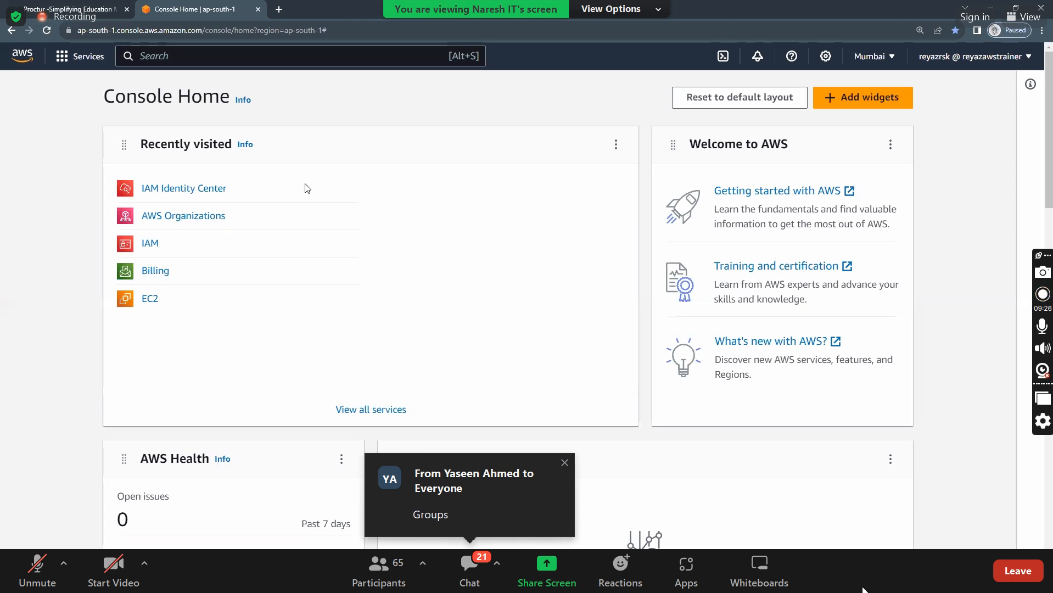
Open IAM from the Recently visited services on Console Home.
{"action": "left_click", "coordinate": [148, 244]}
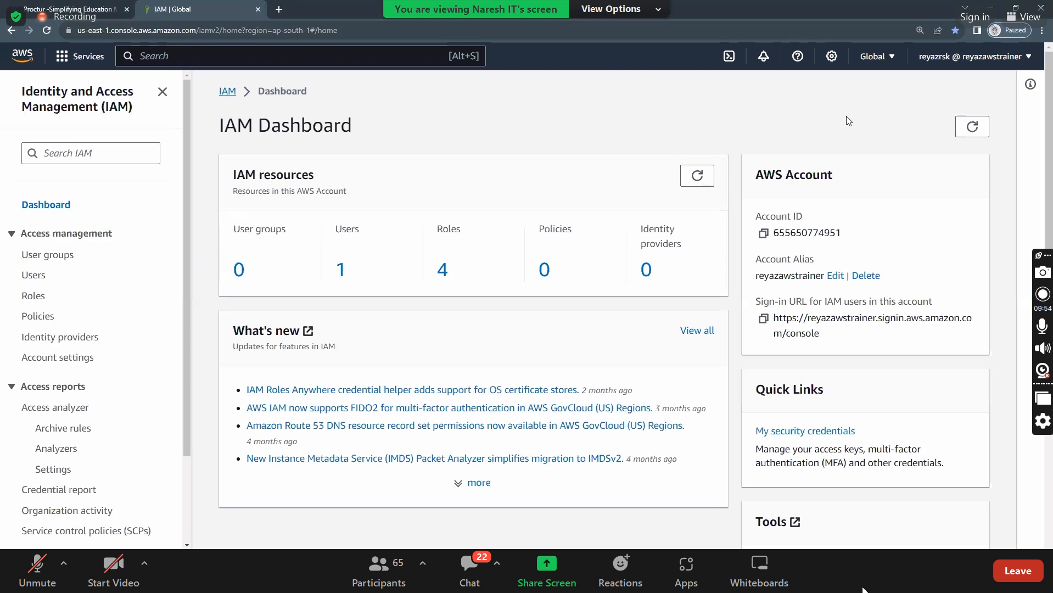
{"action": "left_click", "coordinate": [876, 57]}
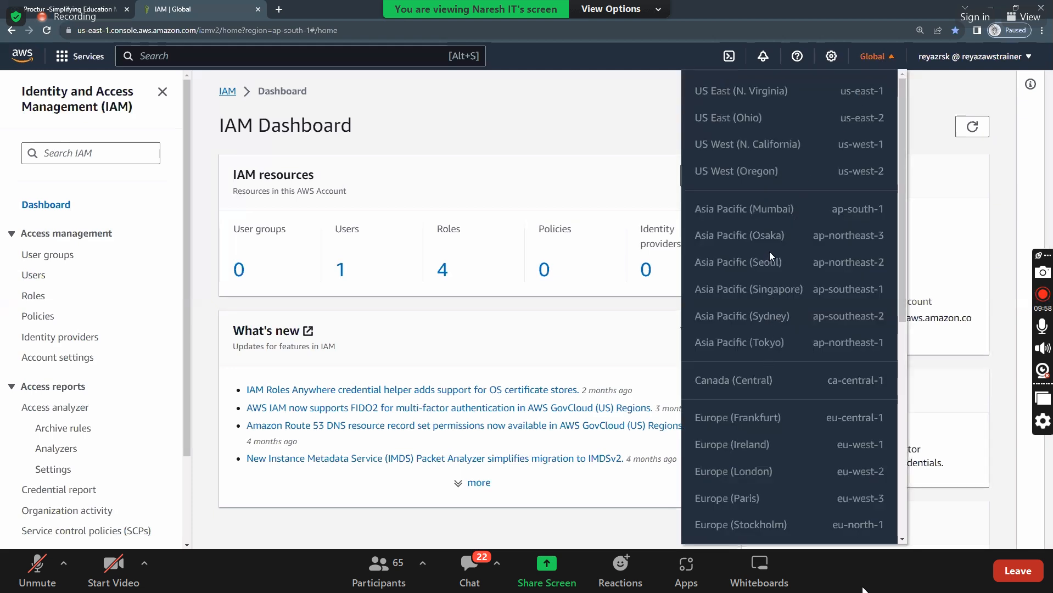
{"action": "left_click", "coordinate": [597, 92]}
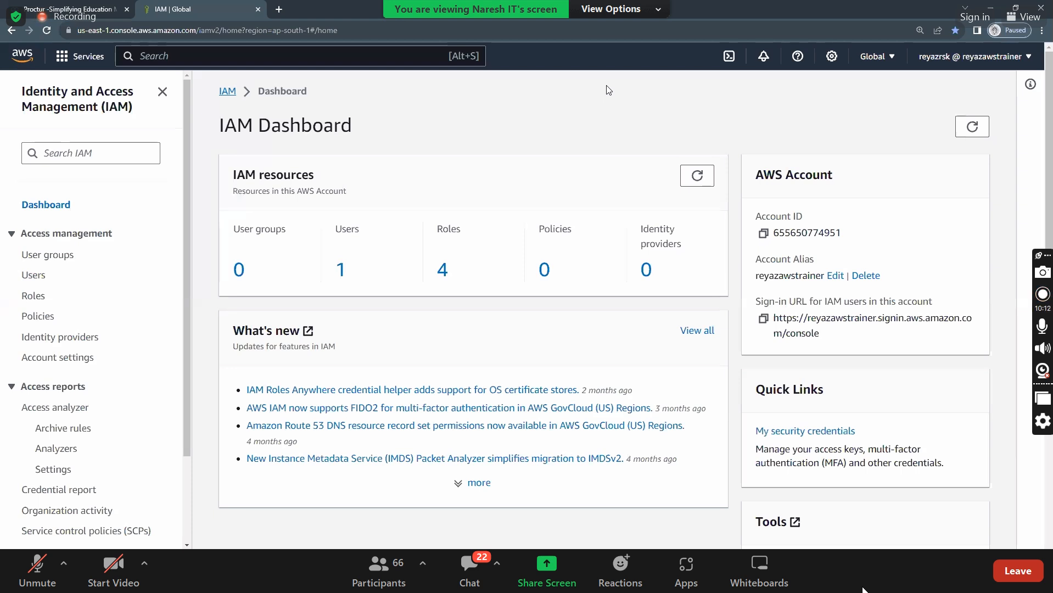
Collapse the Access reports section in the IAM sidebar.
{"action": "left_click", "coordinate": [13, 386]}
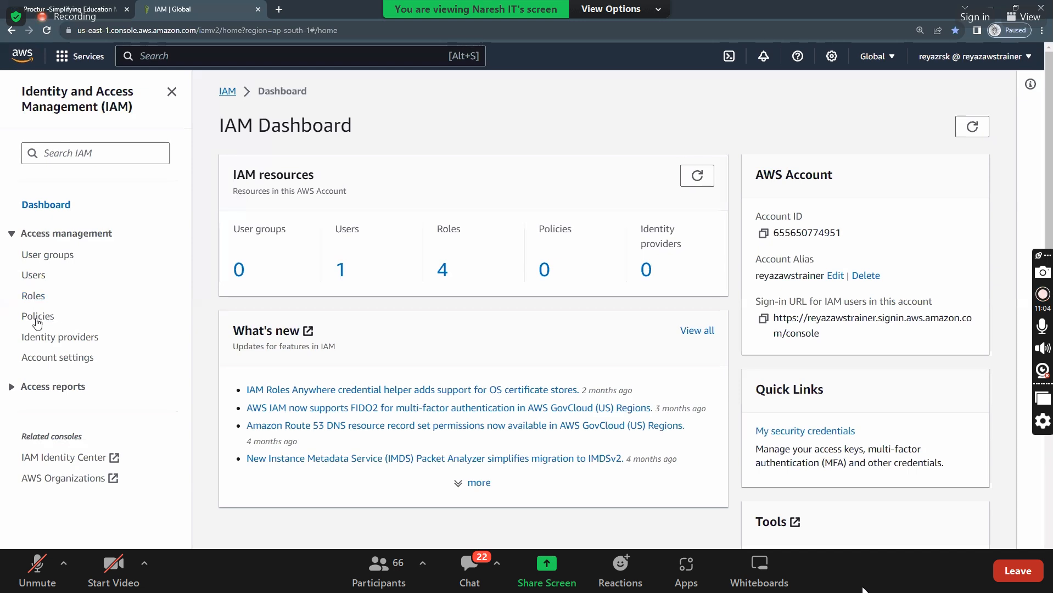
Go to Policies in the IAM sidebar to list all 1129 policies.
{"action": "left_click", "coordinate": [35, 320]}
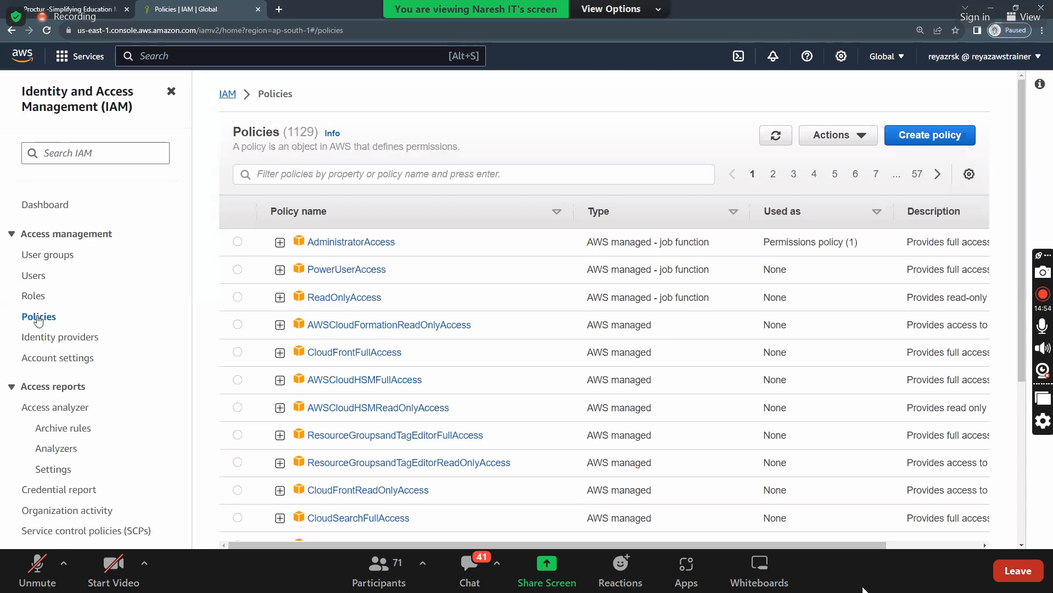
Begin a new policy with Create policy, reaching the Specify permissions step.
{"action": "left_click", "coordinate": [928, 137]}
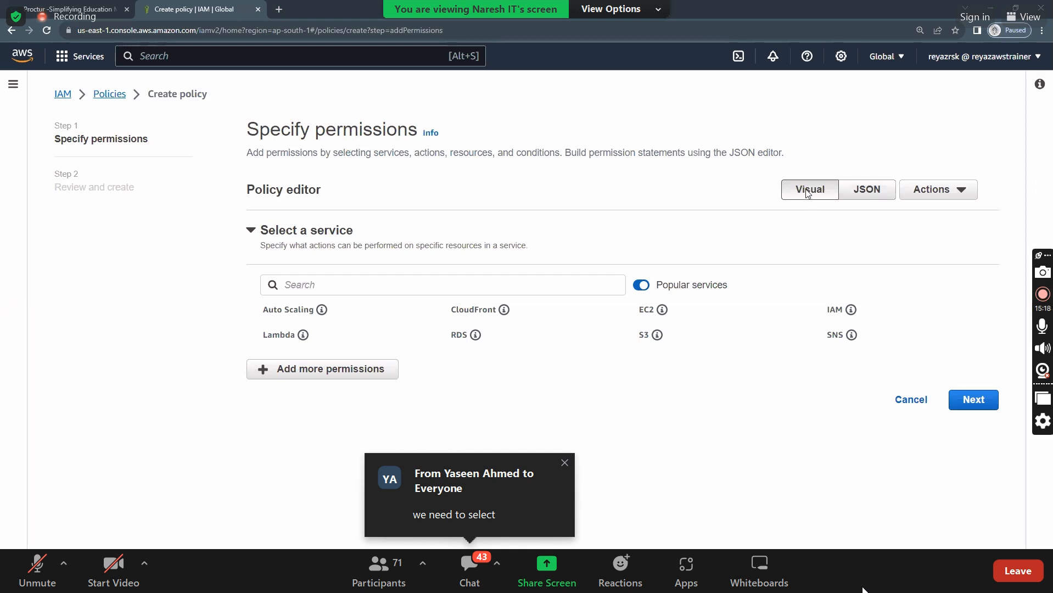
Switch the Policy editor to JSON view showing the empty Statement1 Allow template.
{"action": "left_click", "coordinate": [863, 196]}
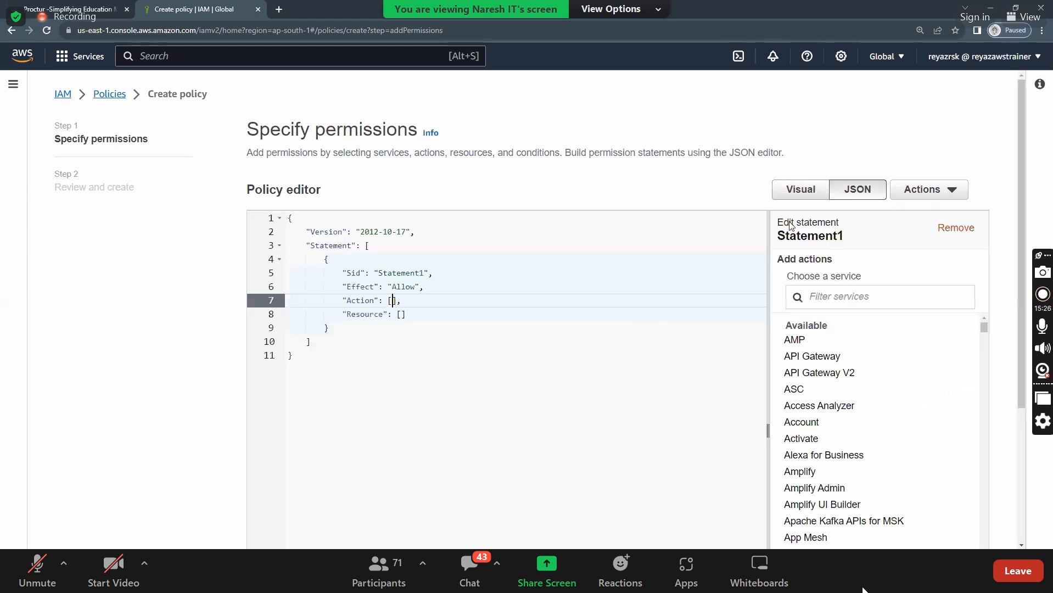
{"action": "left_click", "coordinate": [390, 379]}
{"action": "key", "text": "ctrl+a"}
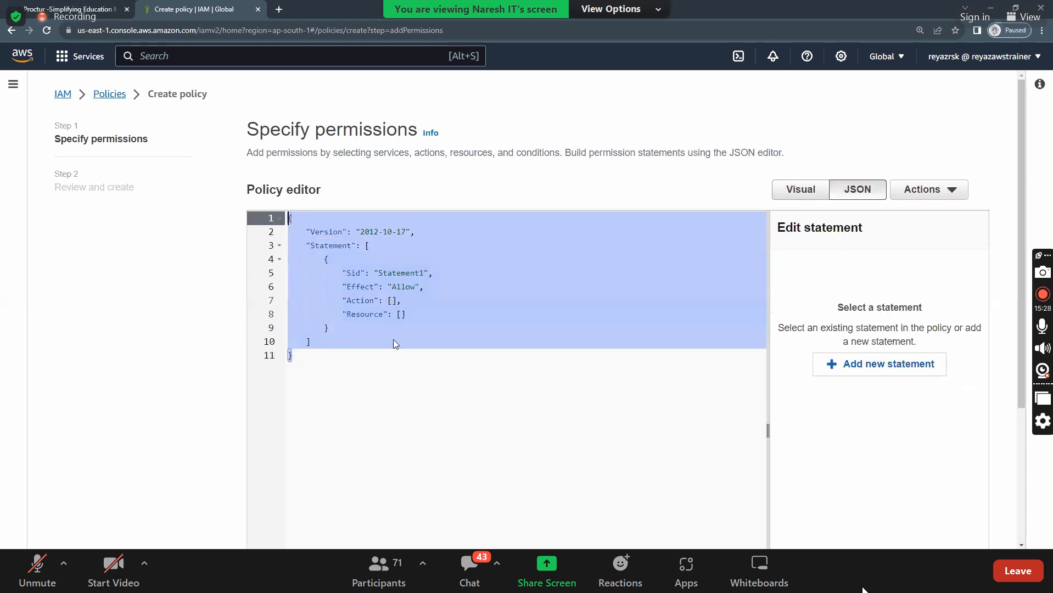
{"action": "left_click", "coordinate": [329, 384]}
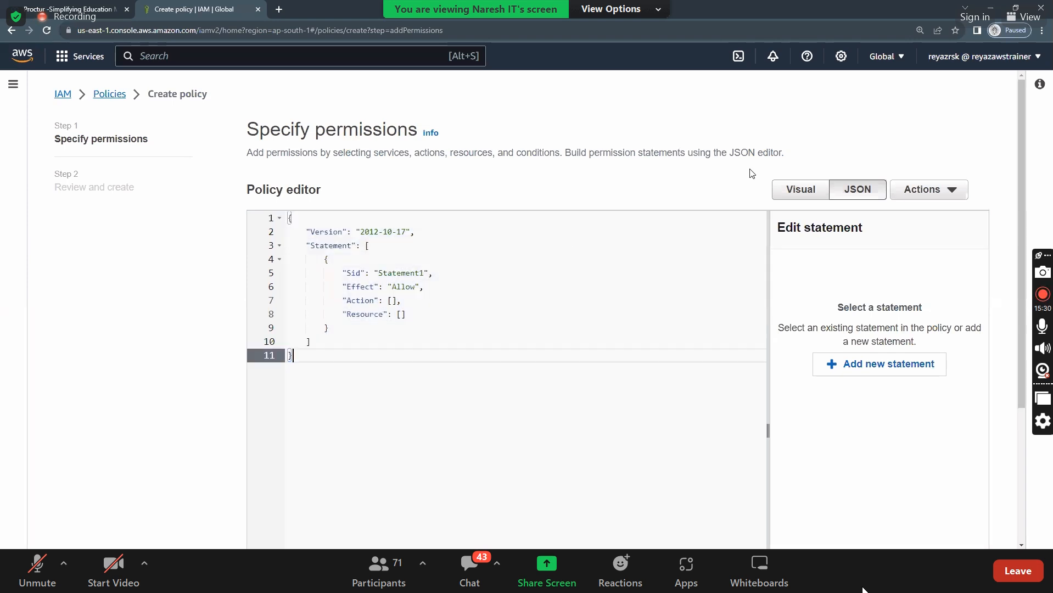
{"action": "left_click", "coordinate": [801, 197]}
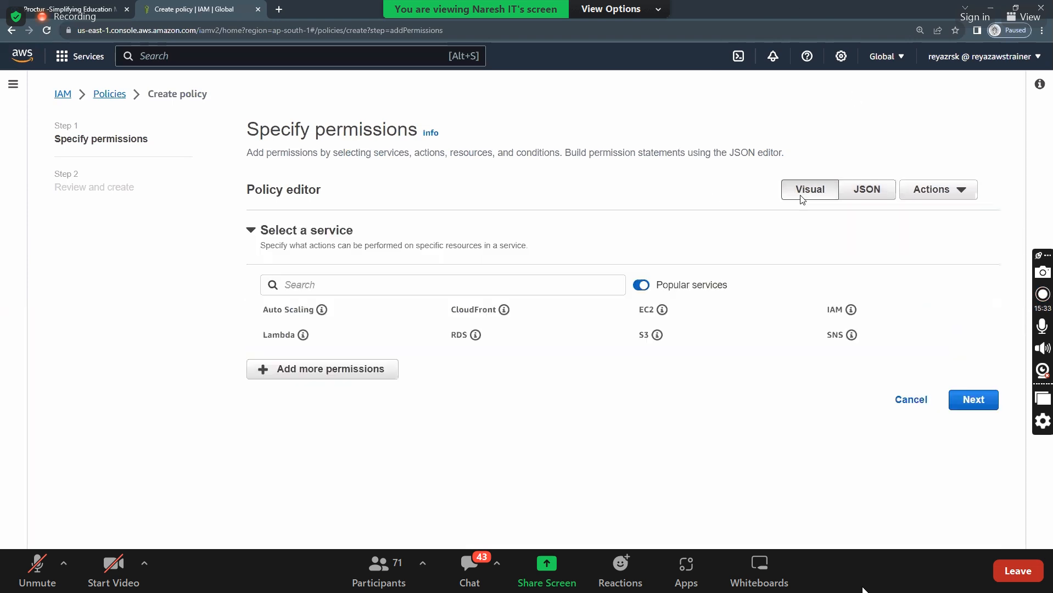
{"action": "left_click", "coordinate": [862, 195]}
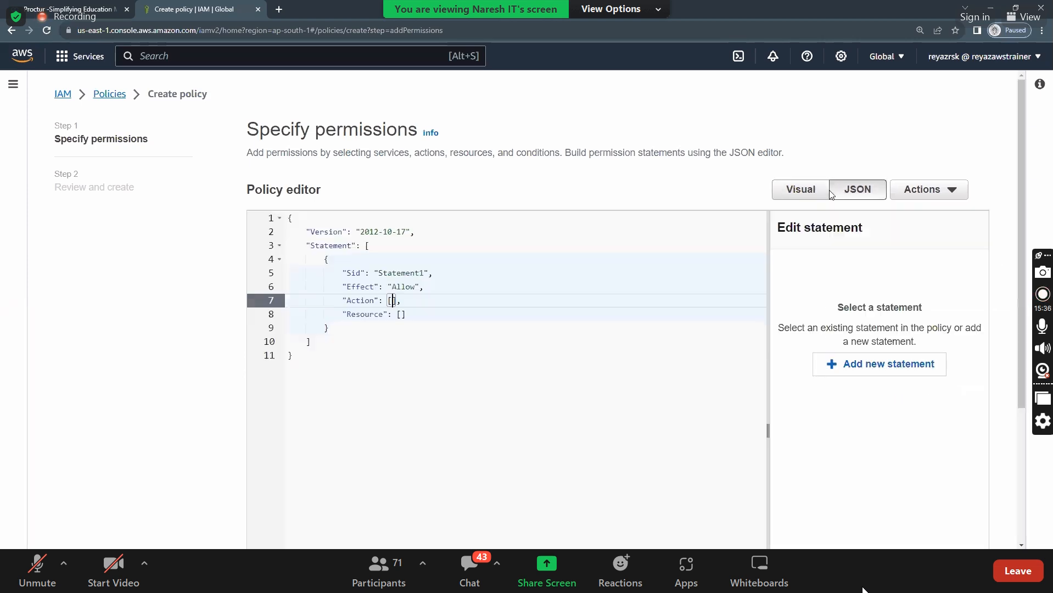
{"action": "left_click", "coordinate": [794, 197]}
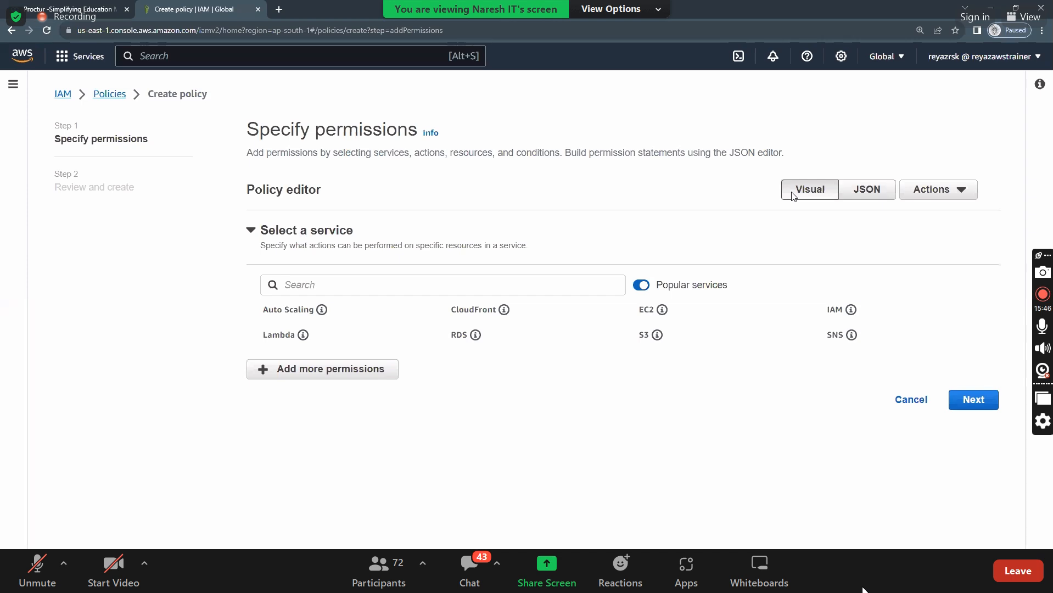
{"action": "left_click", "coordinate": [867, 194]}
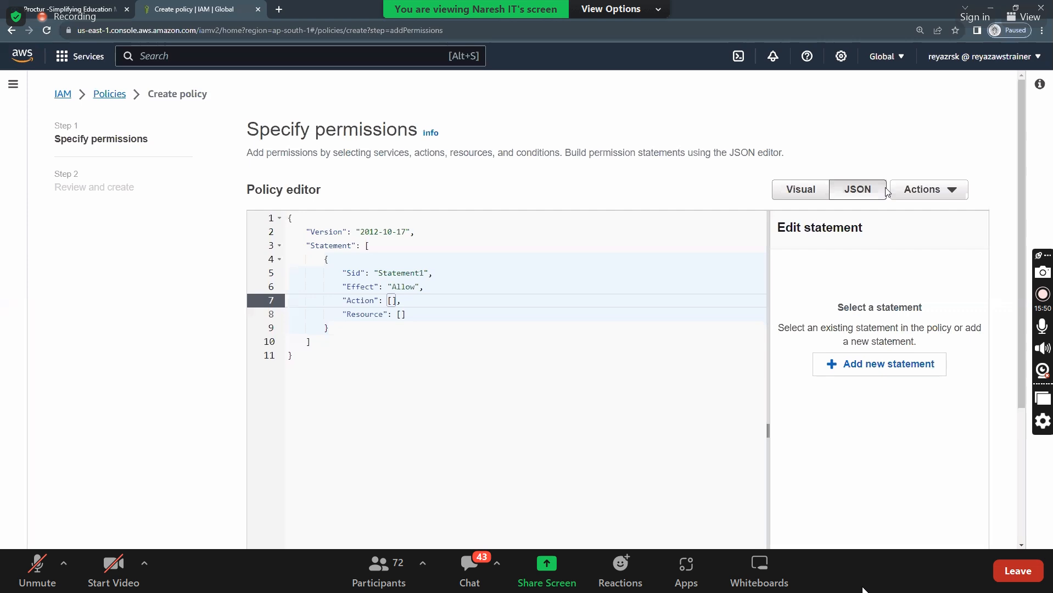
{"action": "left_click", "coordinate": [393, 413]}
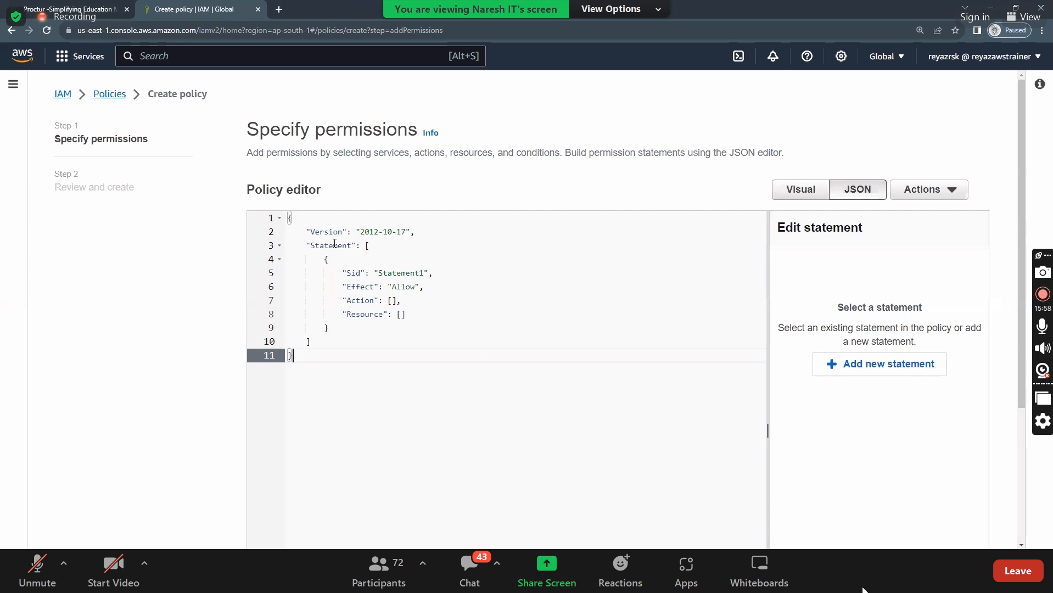
{"action": "left_click_drag", "start_coordinate": [307, 231], "coordinate": [416, 231]}
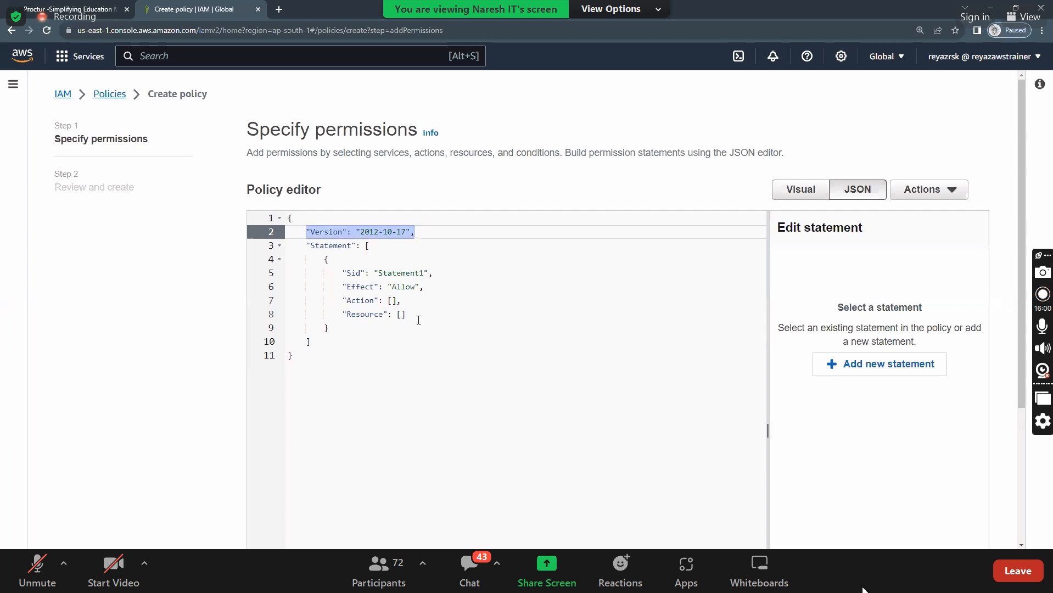
{"action": "left_click", "coordinate": [411, 275]}
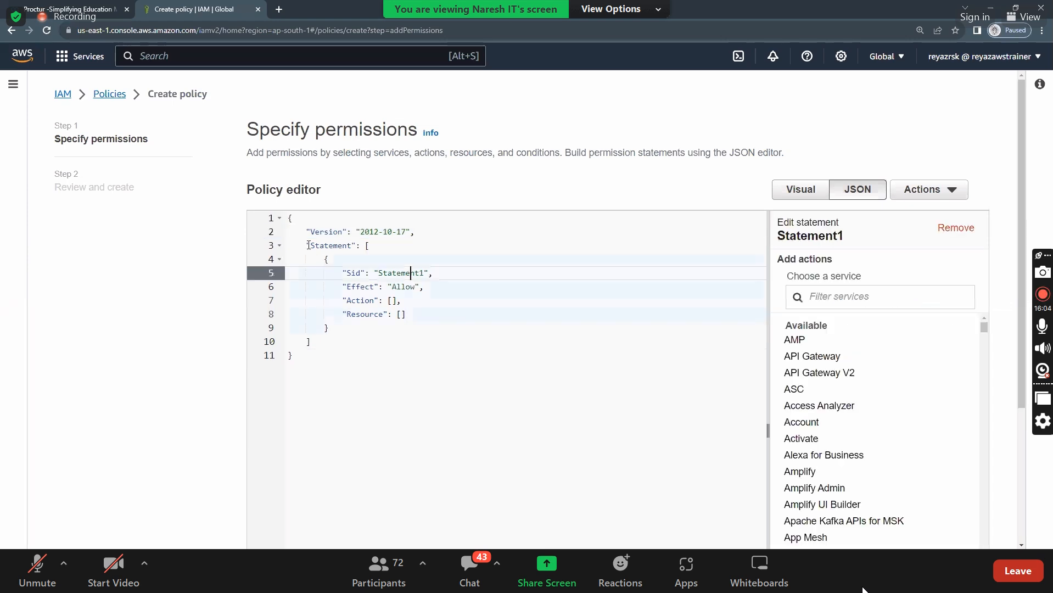
{"action": "left_click_drag", "start_coordinate": [288, 245], "coordinate": [441, 334]}
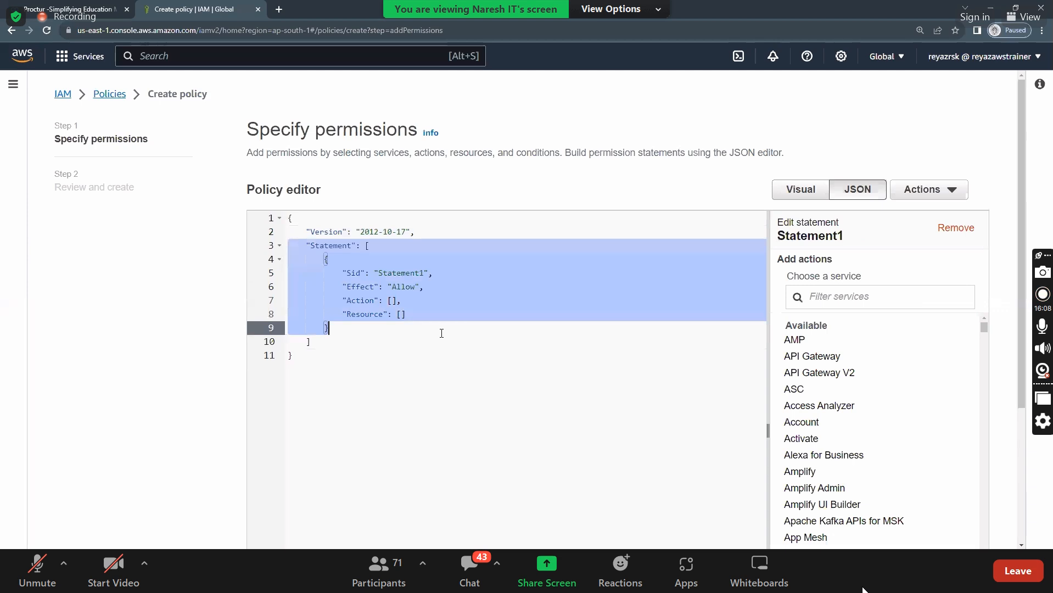
{"action": "left_click", "coordinate": [433, 336]}
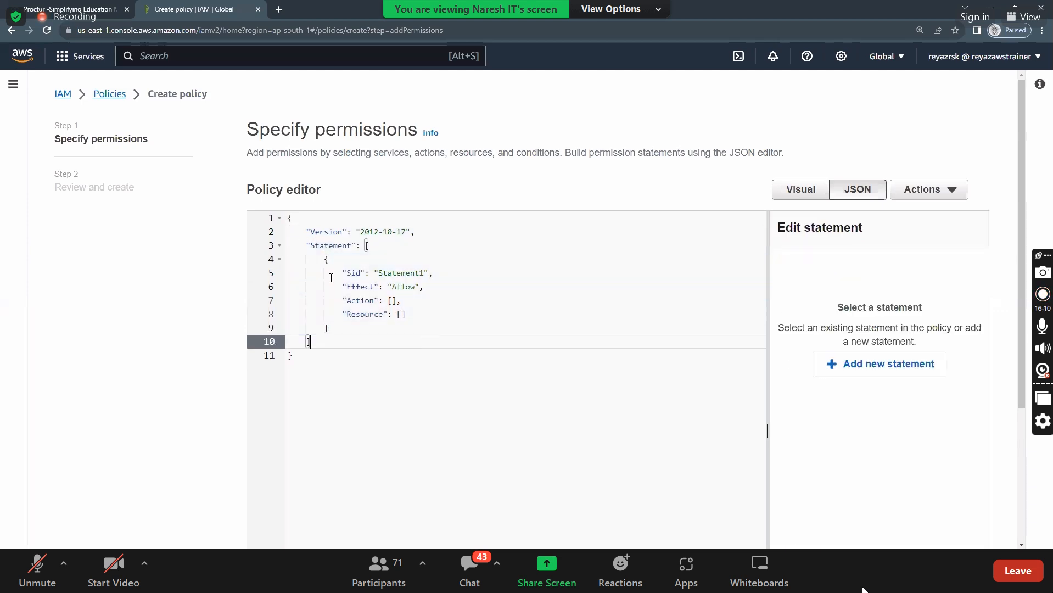
{"action": "left_click_drag", "start_coordinate": [306, 246], "coordinate": [372, 329]}
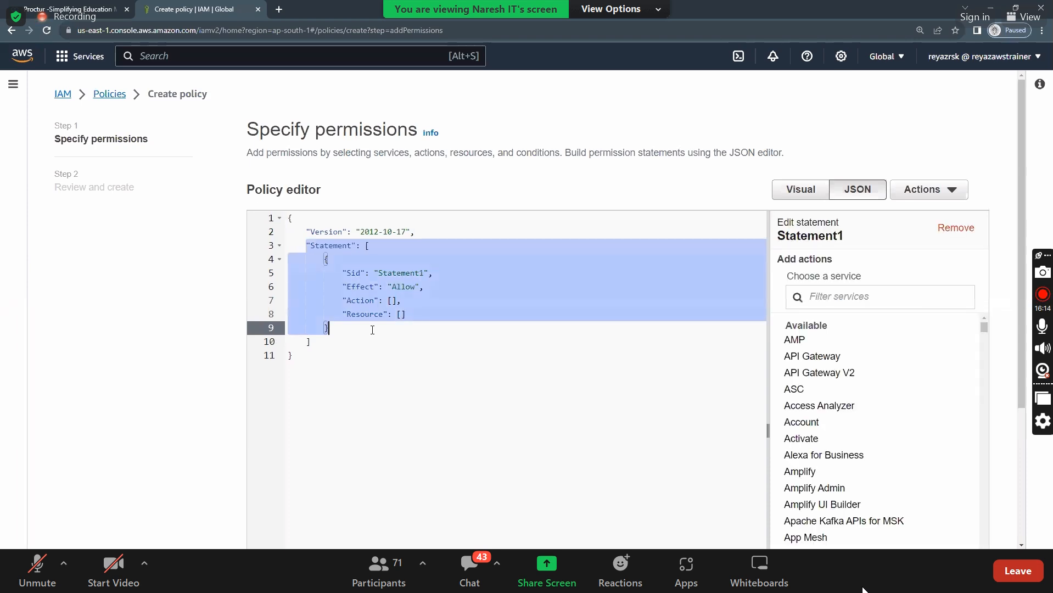
{"action": "left_click", "coordinate": [376, 355]}
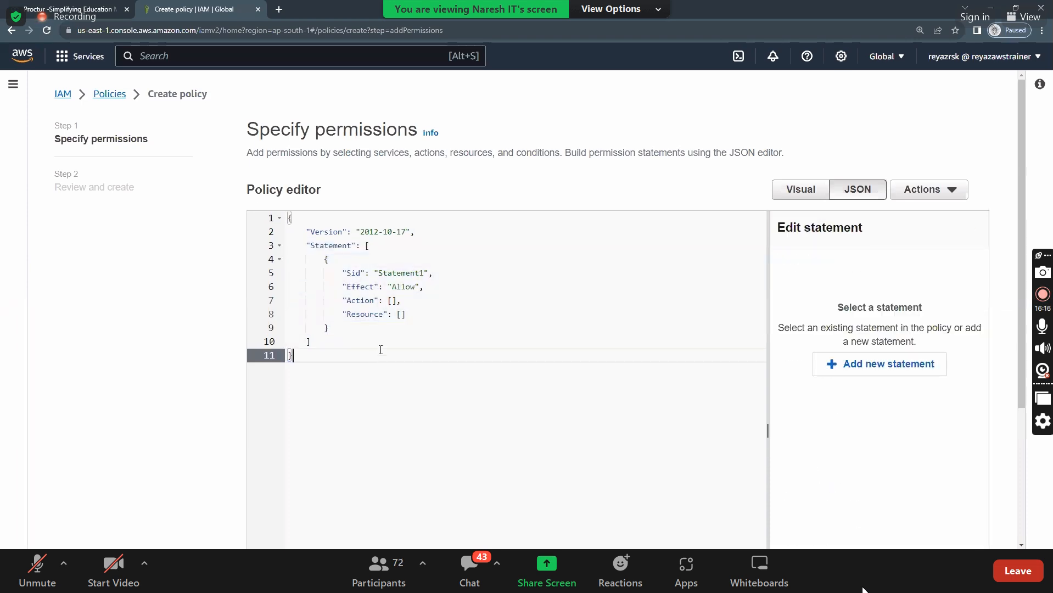
{"action": "left_click_drag", "start_coordinate": [342, 273], "coordinate": [439, 281]}
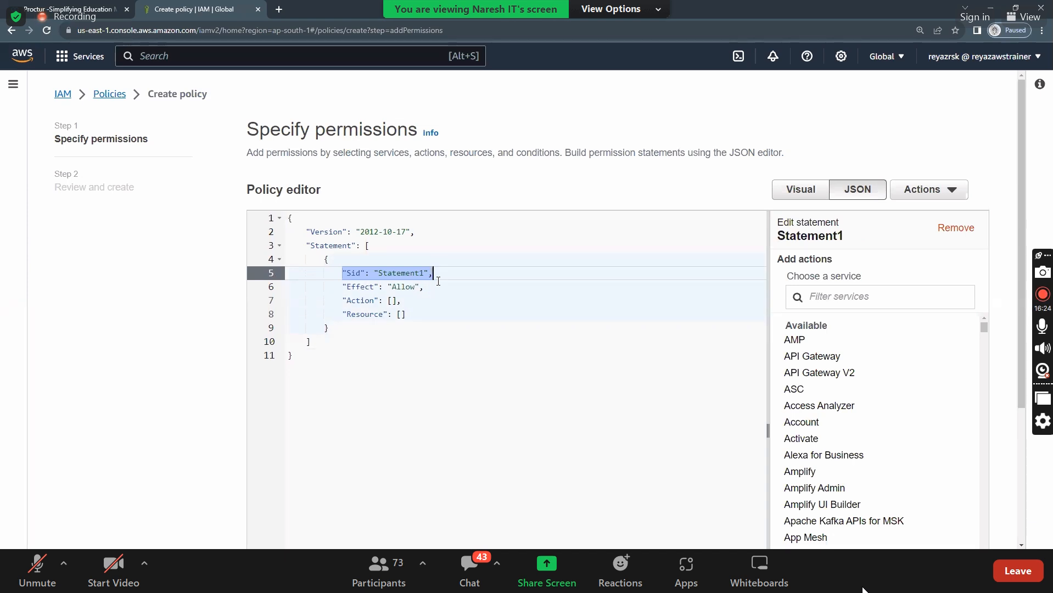
{"action": "double_click", "coordinate": [407, 272]}
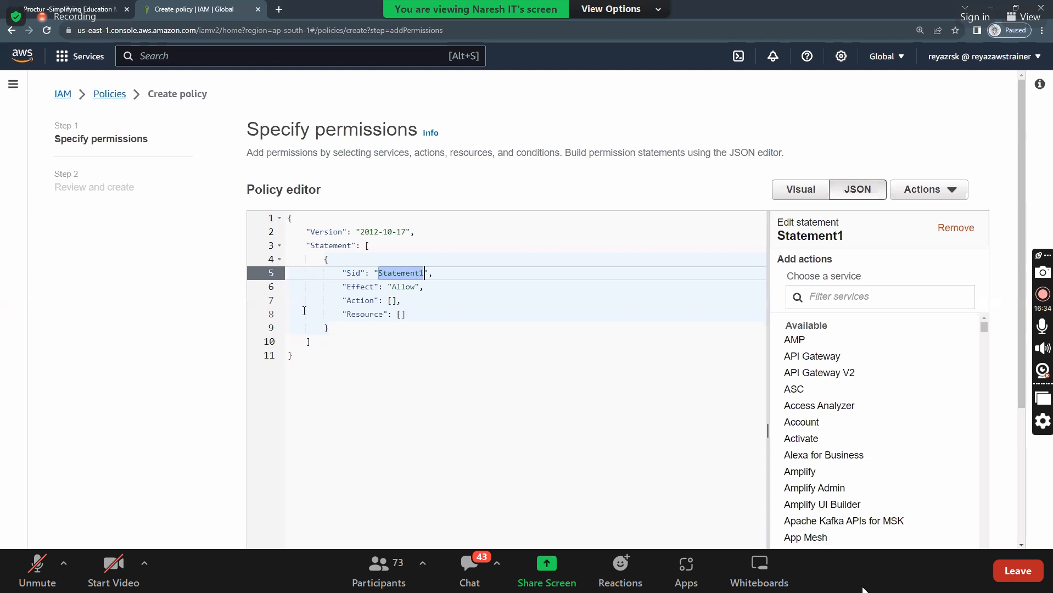
{"action": "left_click_drag", "start_coordinate": [324, 286], "coordinate": [443, 282]}
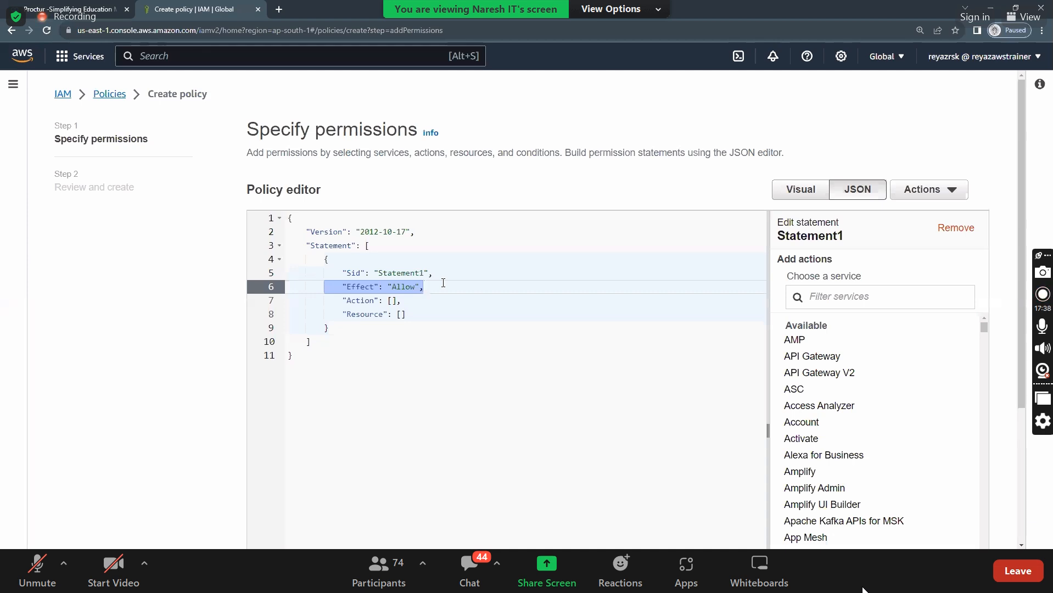
{"action": "left_click", "coordinate": [354, 287]}
{"action": "double_click", "coordinate": [403, 286]}
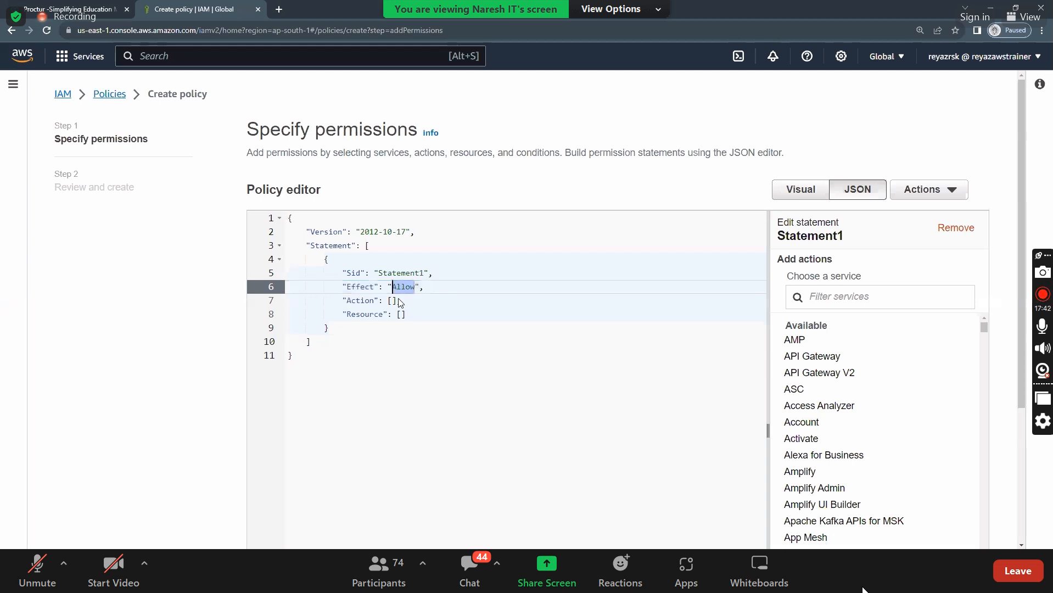
{"action": "left_click_drag", "start_coordinate": [324, 300], "coordinate": [403, 300]}
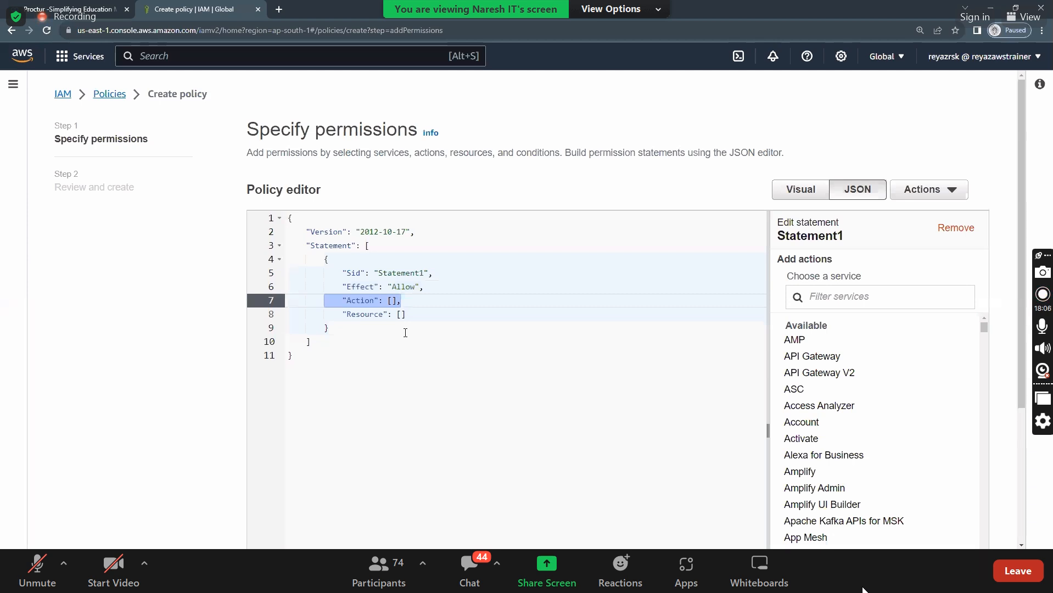
{"action": "left_click", "coordinate": [394, 300]}
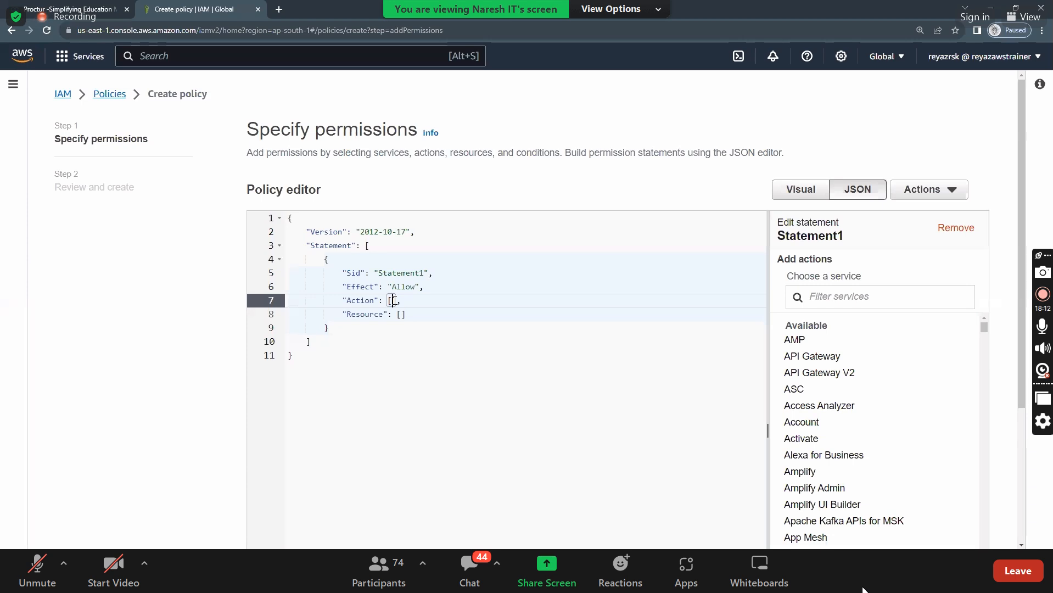
{"action": "left_click", "coordinate": [399, 314]}
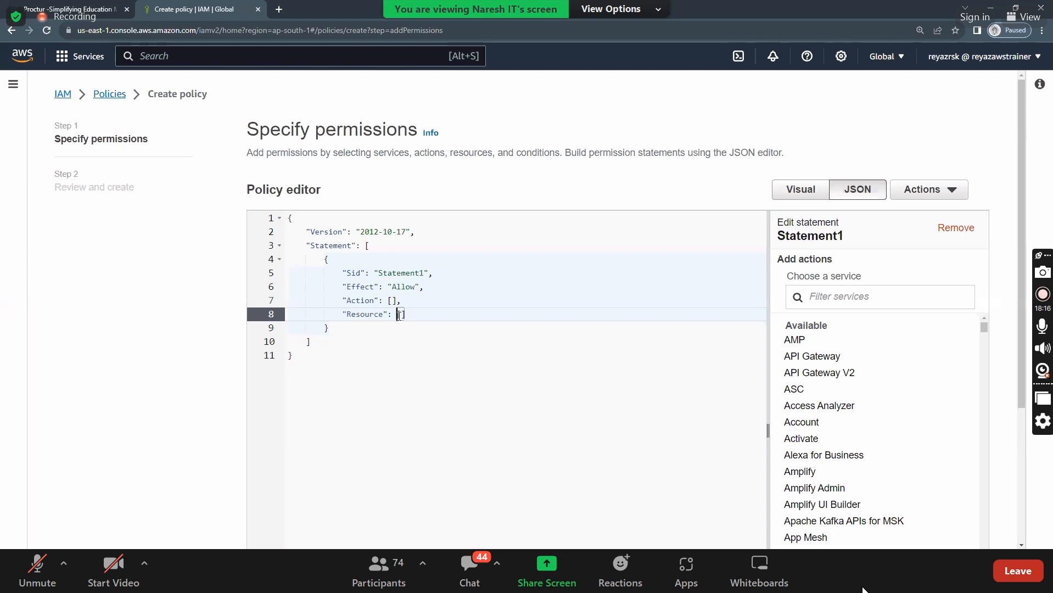
{"action": "left_click", "coordinate": [392, 301]}
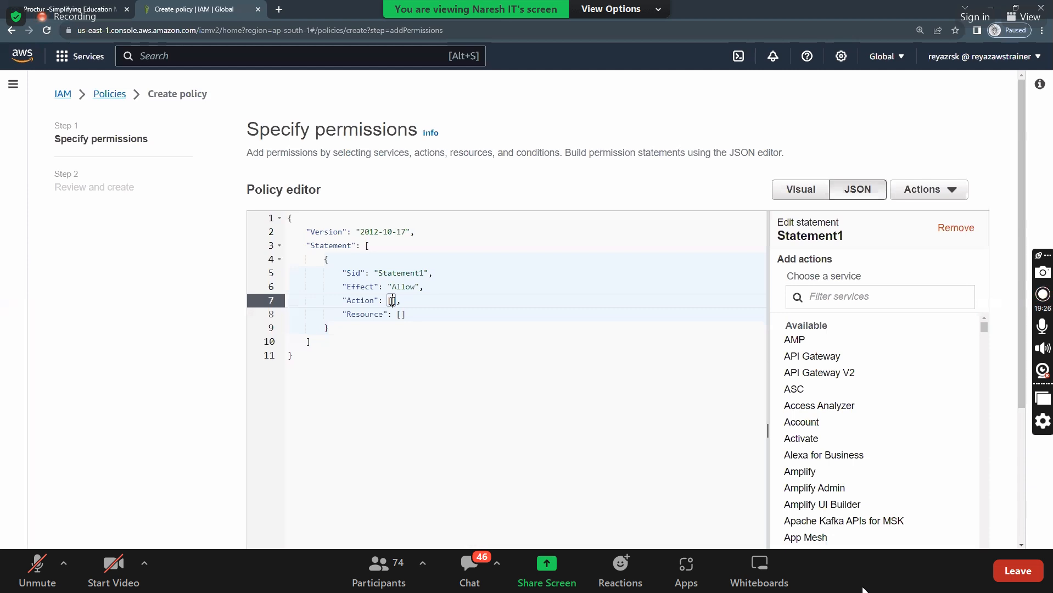
{"action": "left_click_drag", "start_coordinate": [406, 314], "coordinate": [341, 312]}
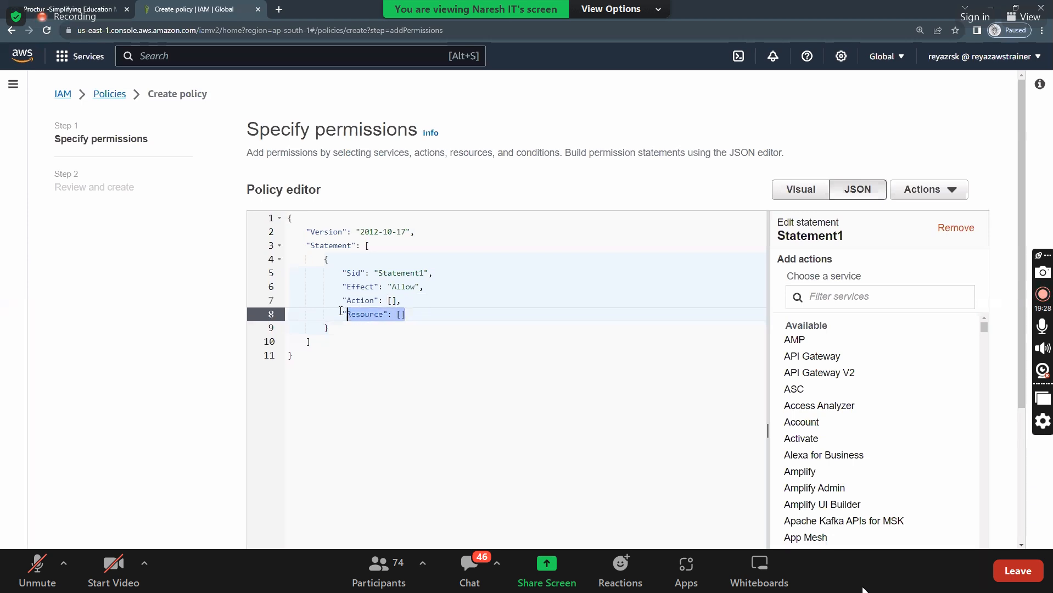
{"action": "key", "text": "Down"}
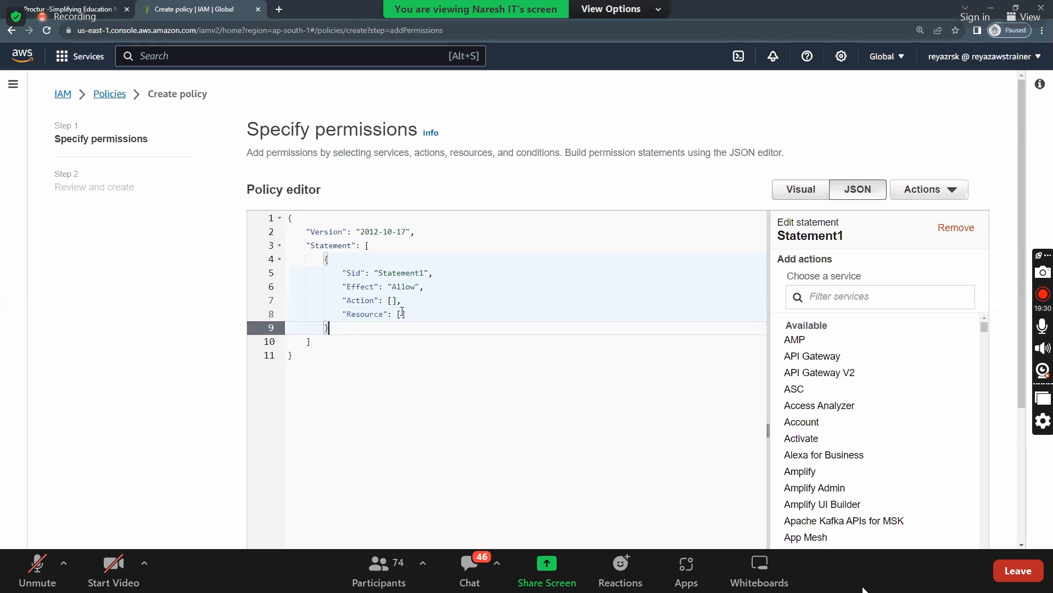
{"action": "left_click", "coordinate": [402, 313]}
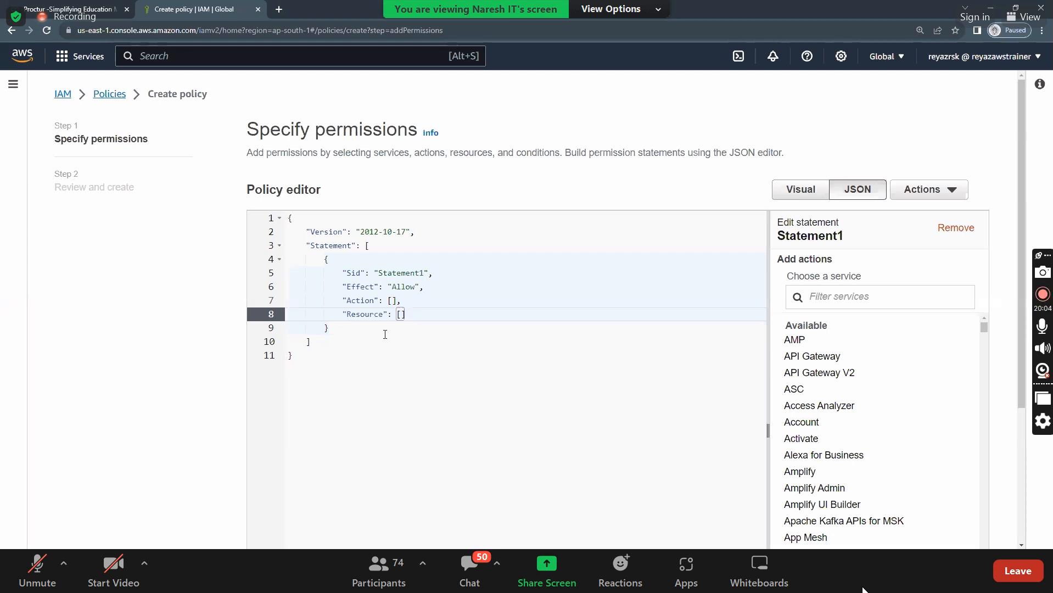
{"action": "left_click_drag", "start_coordinate": [326, 262], "coordinate": [361, 334]}
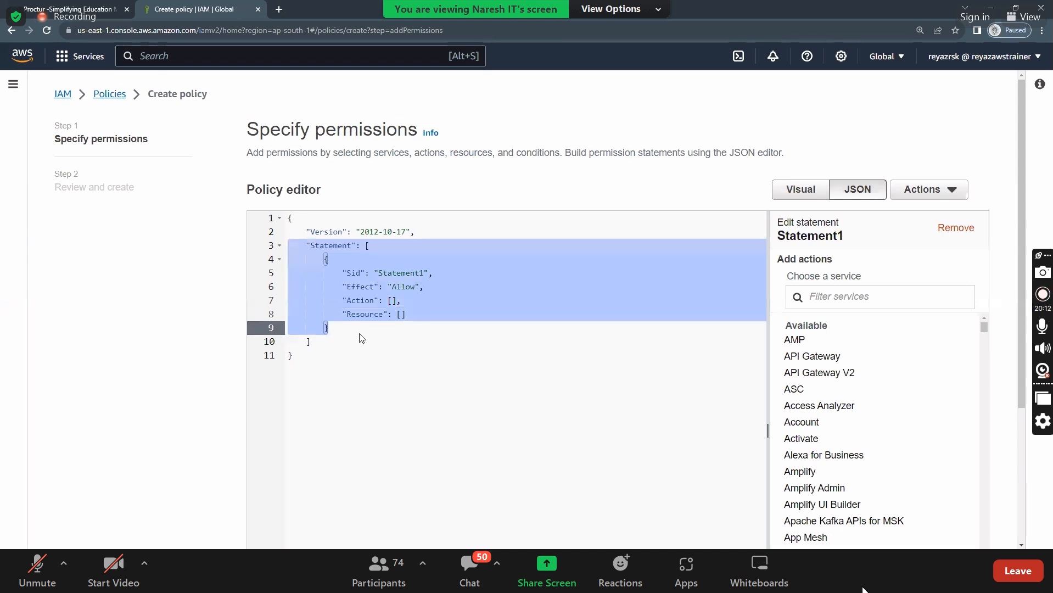
{"action": "left_click", "coordinate": [360, 335]}
{"action": "left_click", "coordinate": [367, 276]}
{"action": "left_click", "coordinate": [463, 274], "text": "shift"}
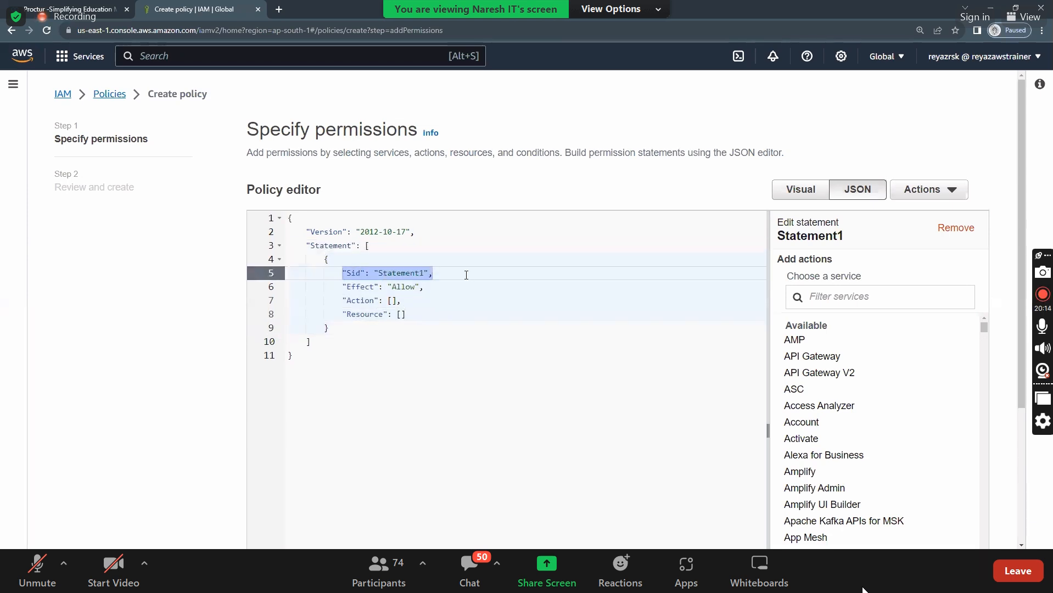
{"action": "left_click_drag", "start_coordinate": [324, 286], "coordinate": [426, 286]}
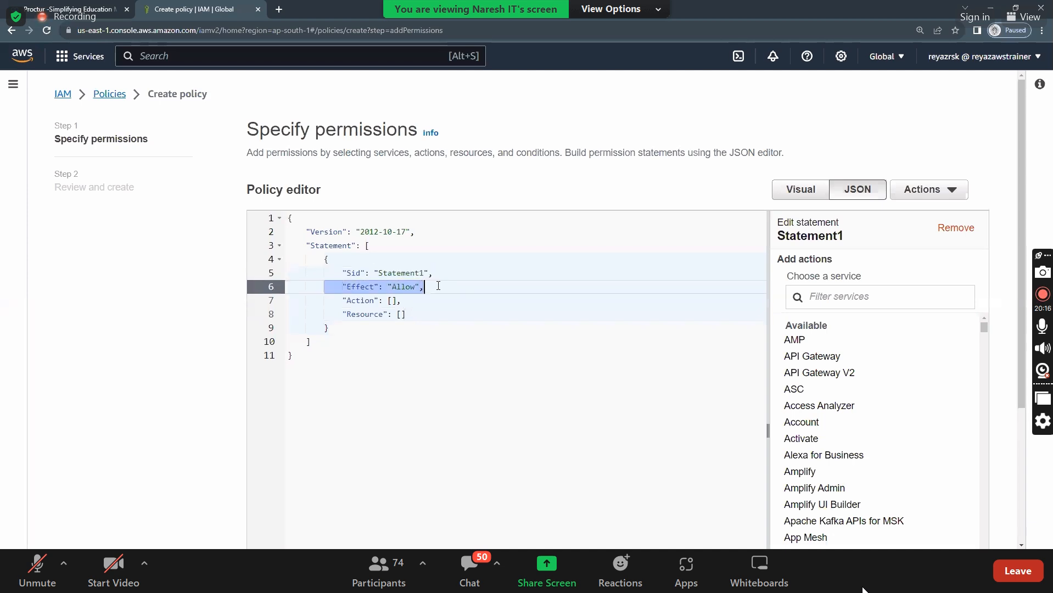
{"action": "left_click_drag", "start_coordinate": [324, 300], "coordinate": [420, 301]}
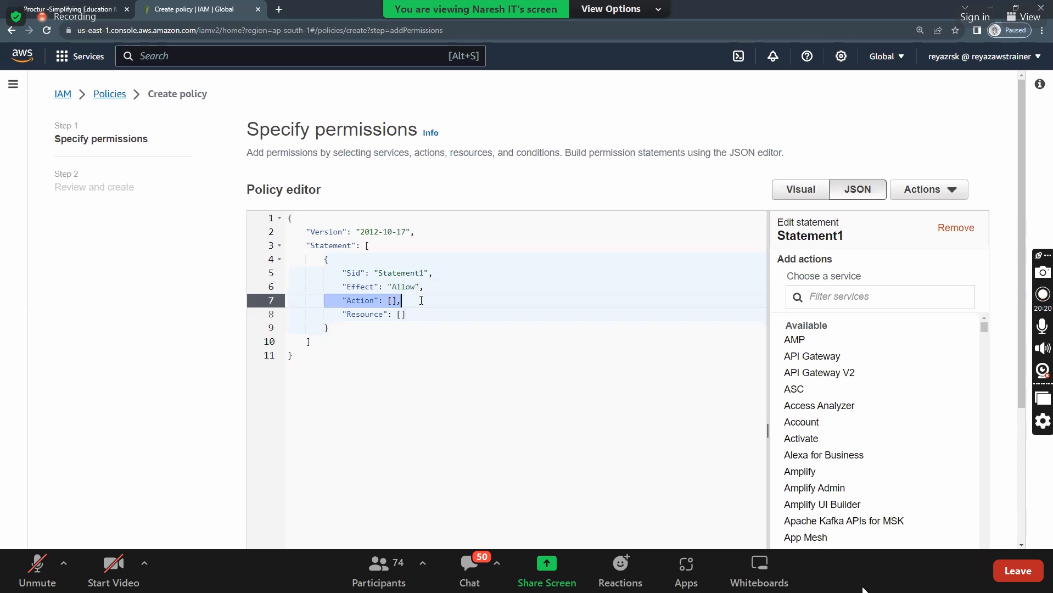
{"action": "left_click_drag", "start_coordinate": [329, 320], "coordinate": [432, 321]}
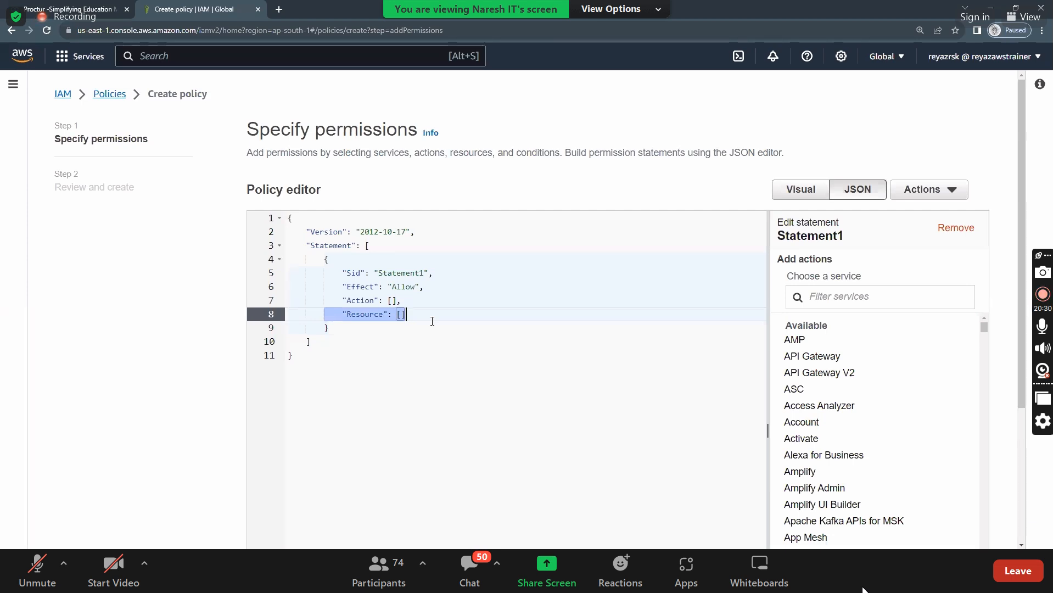
Return to the Visual editor and pick IAM as the permission's service.
{"action": "left_click", "coordinate": [817, 199]}
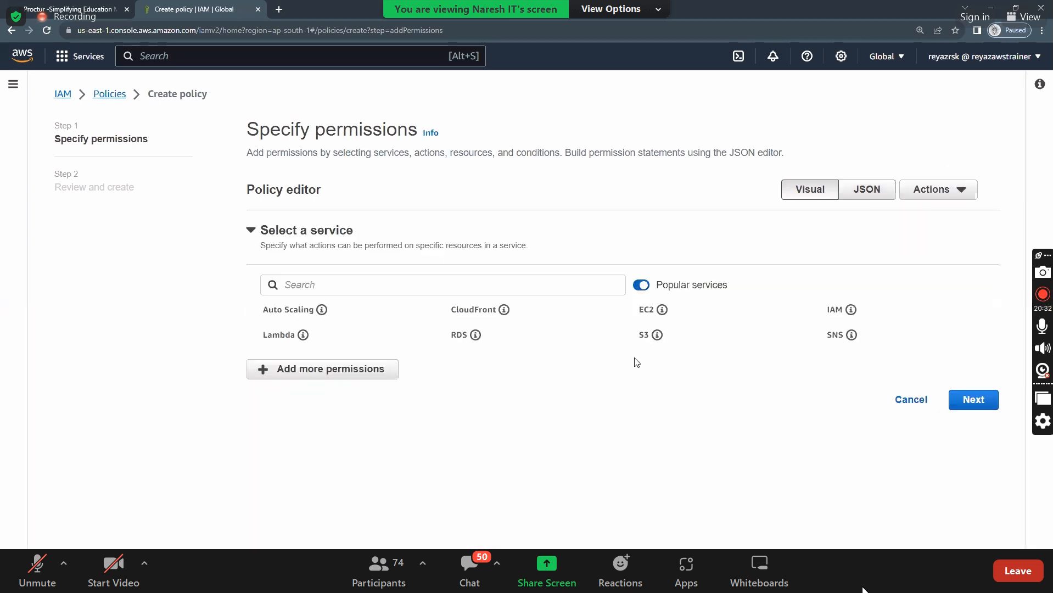
{"action": "left_click", "coordinate": [344, 284]}
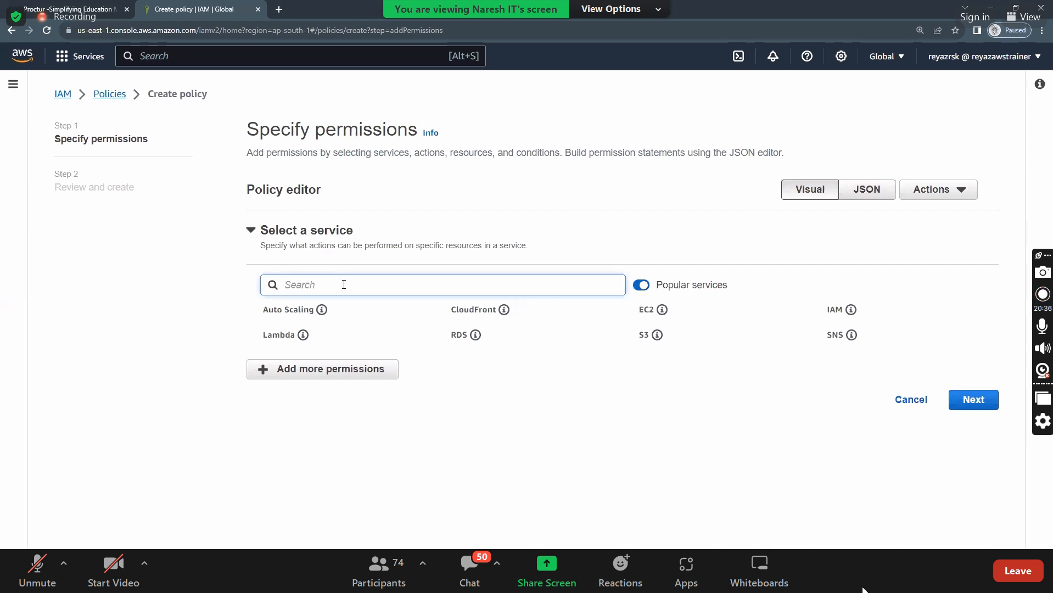
{"action": "type", "text": "iam"}
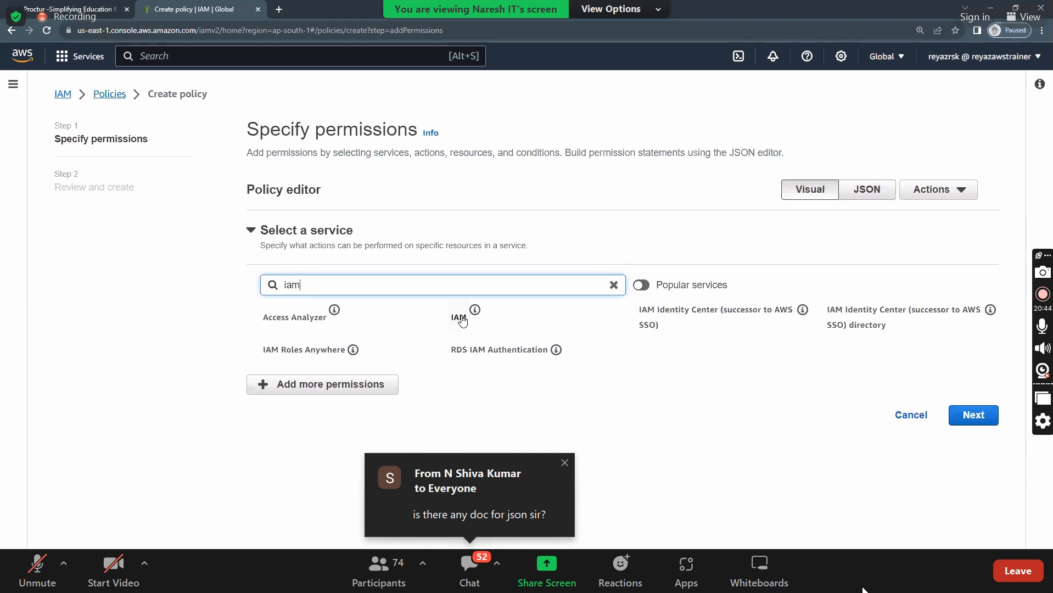
{"action": "left_click", "coordinate": [460, 318]}
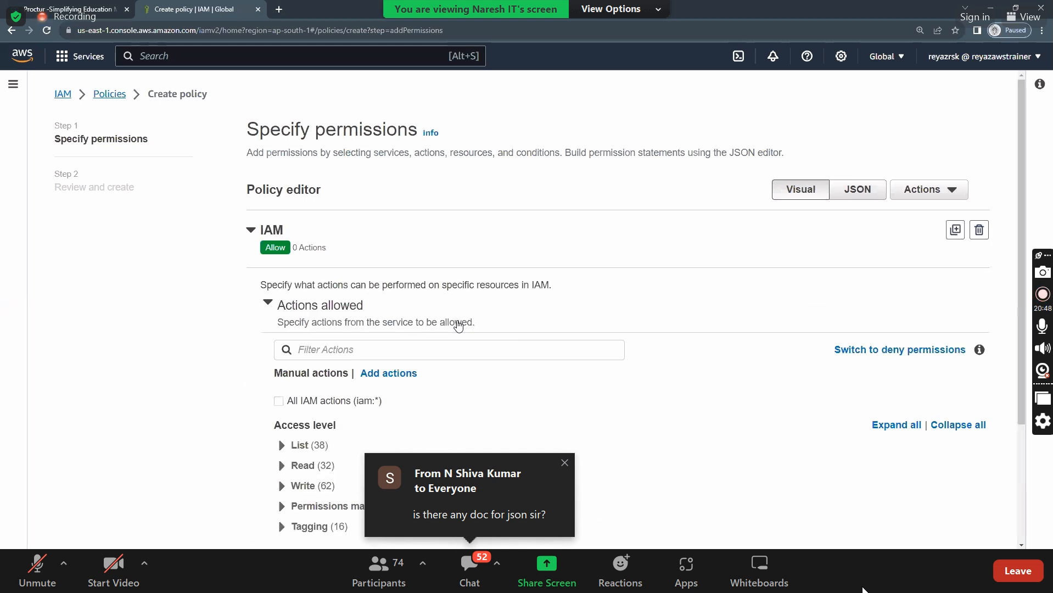
Tick and untick All IAM actions, leaving 0 actions allowed and Resources visible.
{"action": "scroll", "coordinate": [482, 330], "scroll_direction": "down", "scroll_amount": 1}
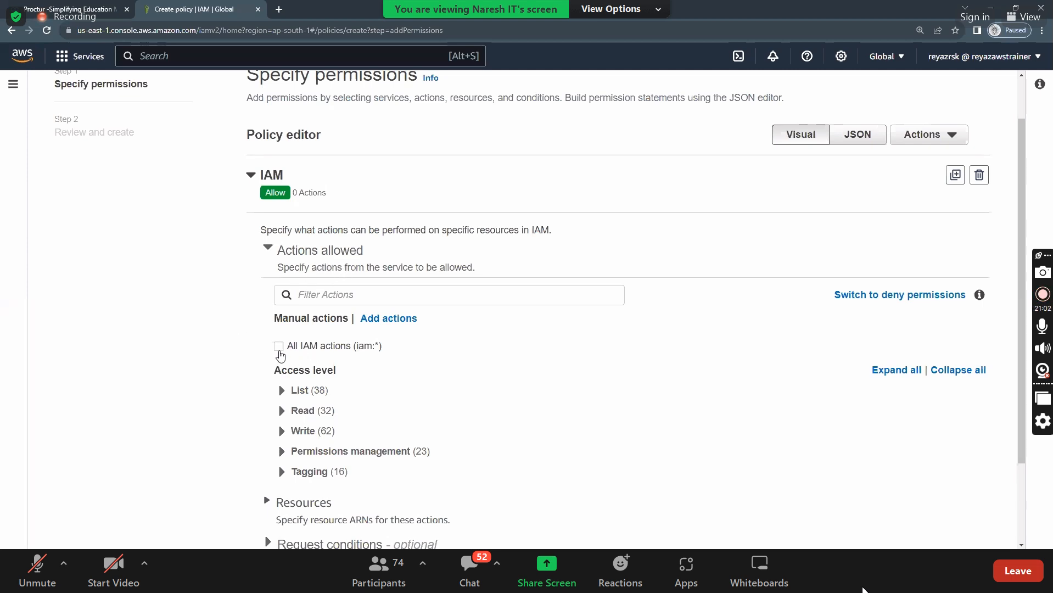
{"action": "left_click", "coordinate": [278, 347]}
{"action": "left_click", "coordinate": [279, 348]}
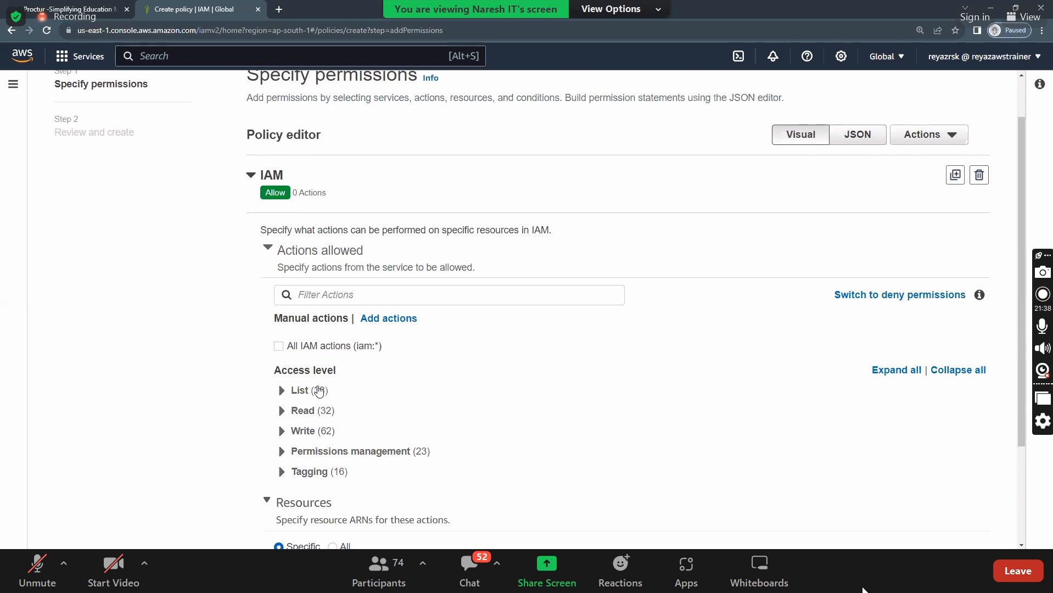
Scroll down to review the IAM permission's access levels and resource settings.
{"action": "scroll", "coordinate": [314, 391], "scroll_direction": "down", "scroll_amount": 2}
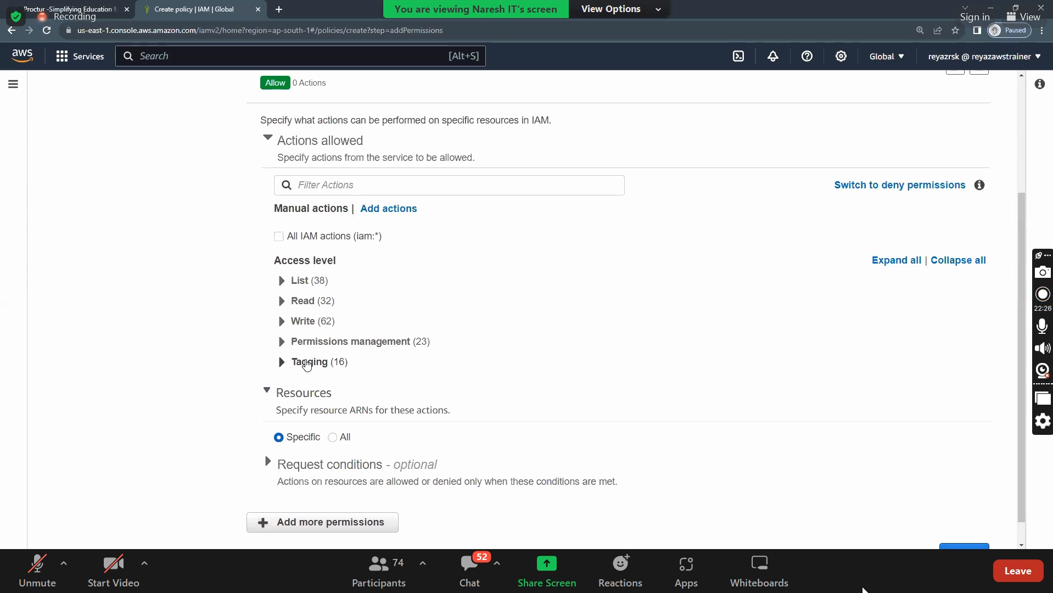
Expand the List access level and allow ListUsers and ListGroups.
{"action": "left_click", "coordinate": [281, 283]}
{"action": "scroll", "coordinate": [256, 328], "scroll_direction": "down", "scroll_amount": 2}
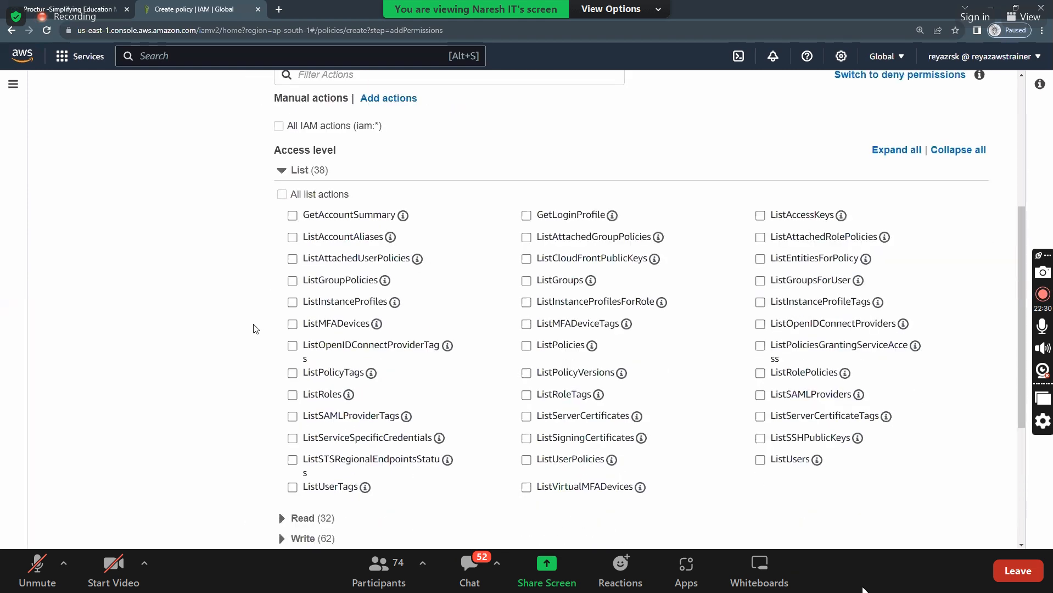
{"action": "scroll", "coordinate": [255, 328], "scroll_direction": "down", "scroll_amount": 1}
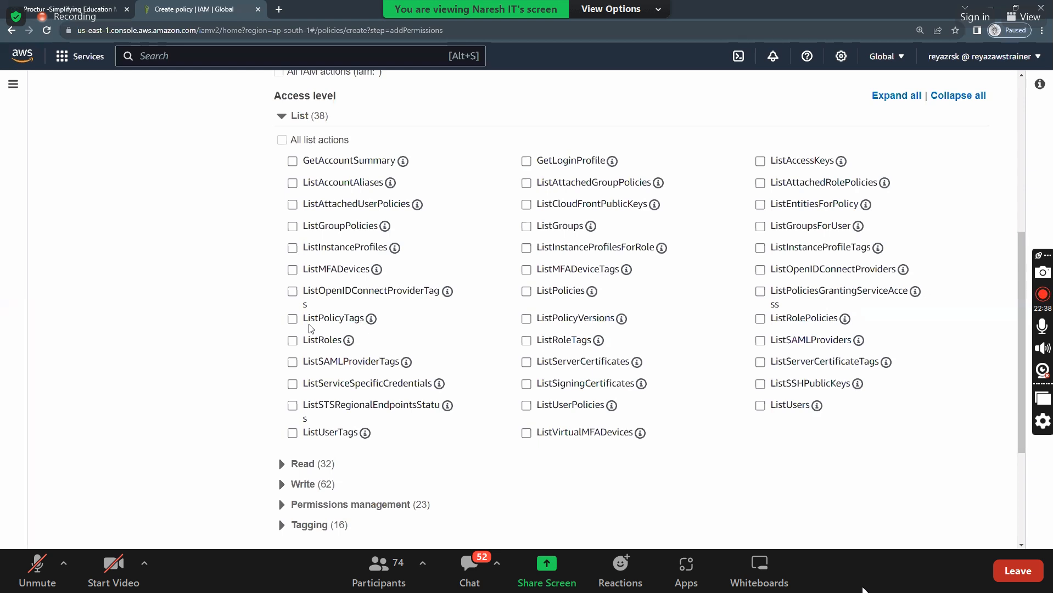
{"action": "left_click", "coordinate": [760, 407]}
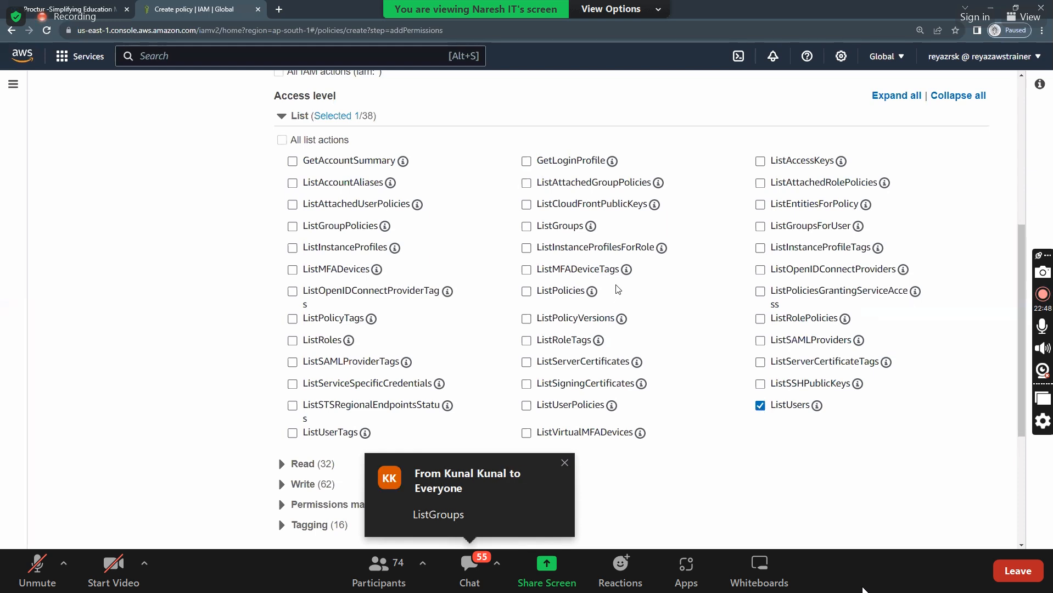
{"action": "left_click", "coordinate": [526, 230]}
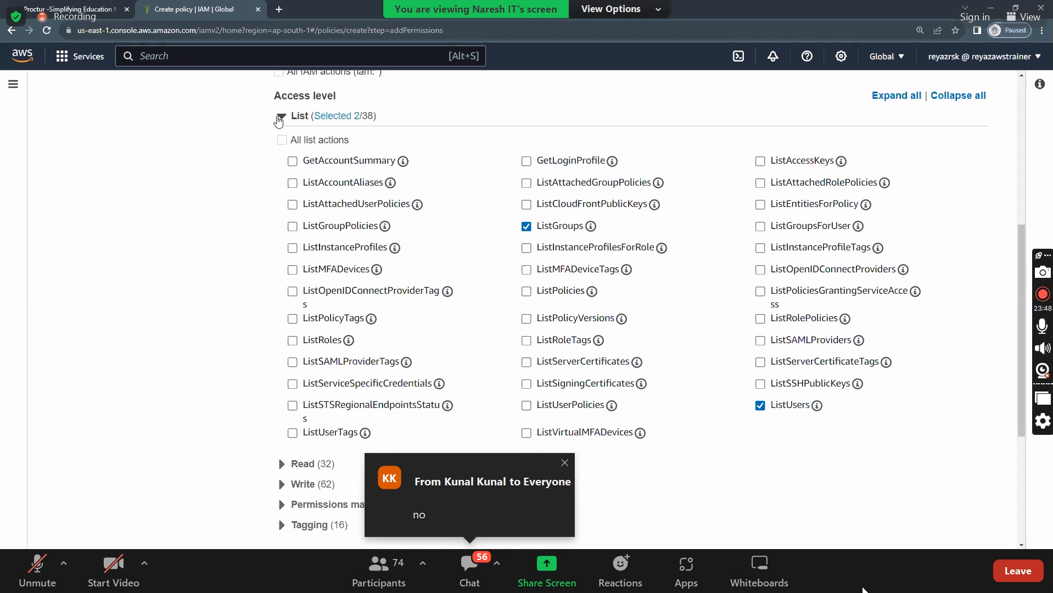
{"action": "left_click", "coordinate": [280, 117]}
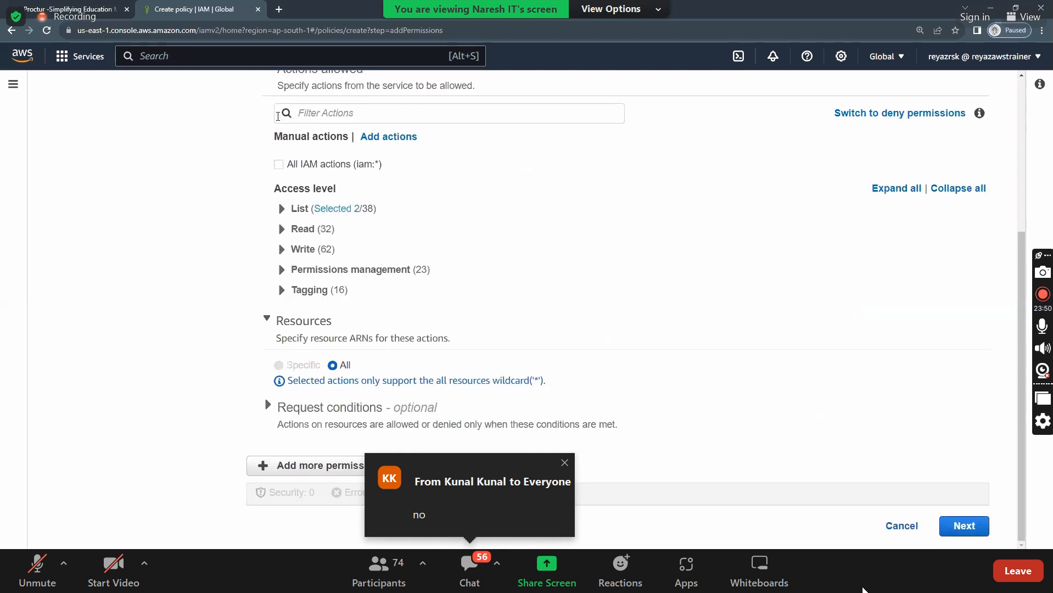
{"action": "left_click", "coordinate": [282, 228]}
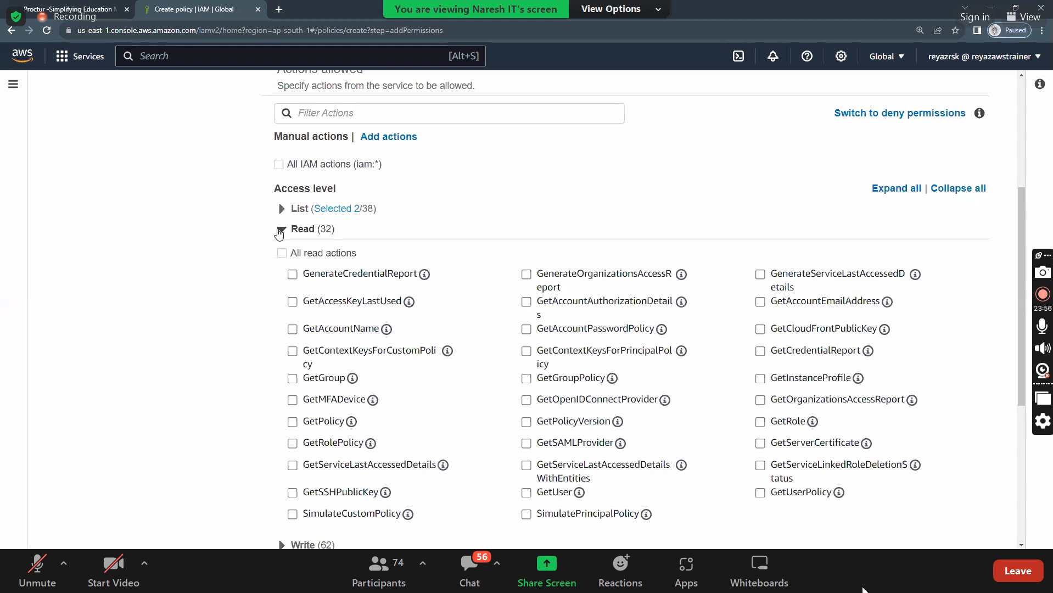
{"action": "left_click", "coordinate": [281, 223]}
{"action": "left_click", "coordinate": [281, 215]}
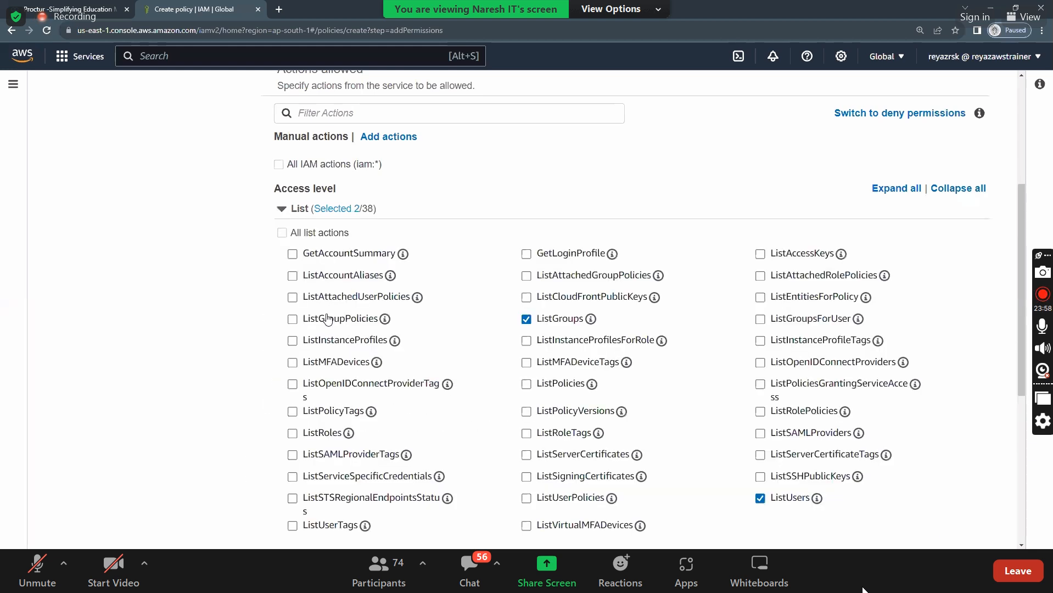
{"action": "scroll", "coordinate": [328, 316], "scroll_direction": "down", "scroll_amount": 1}
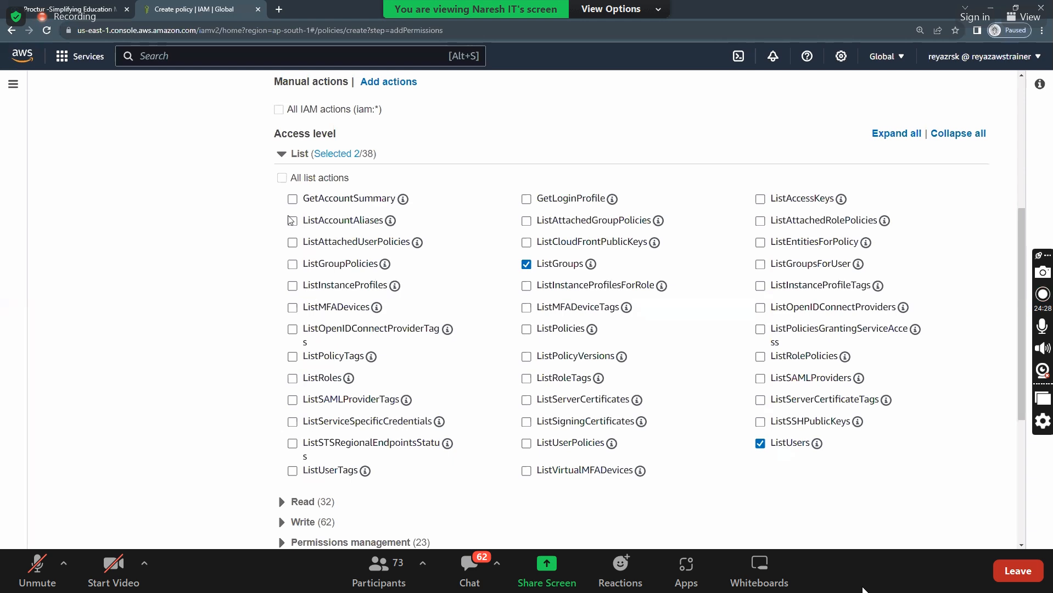
{"action": "left_click", "coordinate": [283, 159]}
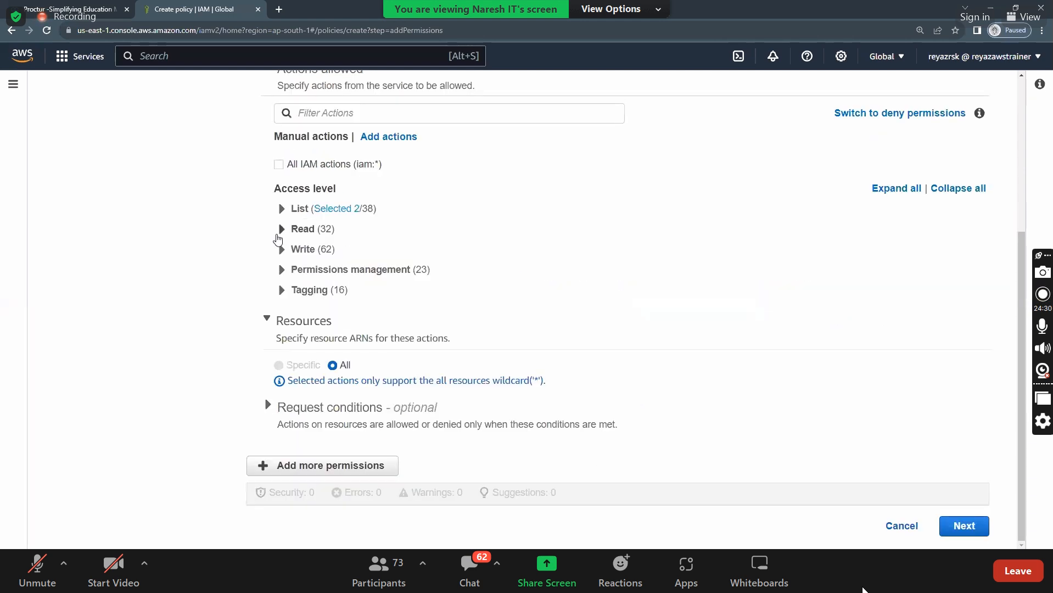
Expand the Read access level and tick GetGroup and GetUser.
{"action": "left_click", "coordinate": [277, 234]}
{"action": "scroll", "coordinate": [231, 323], "scroll_direction": "down", "scroll_amount": 2}
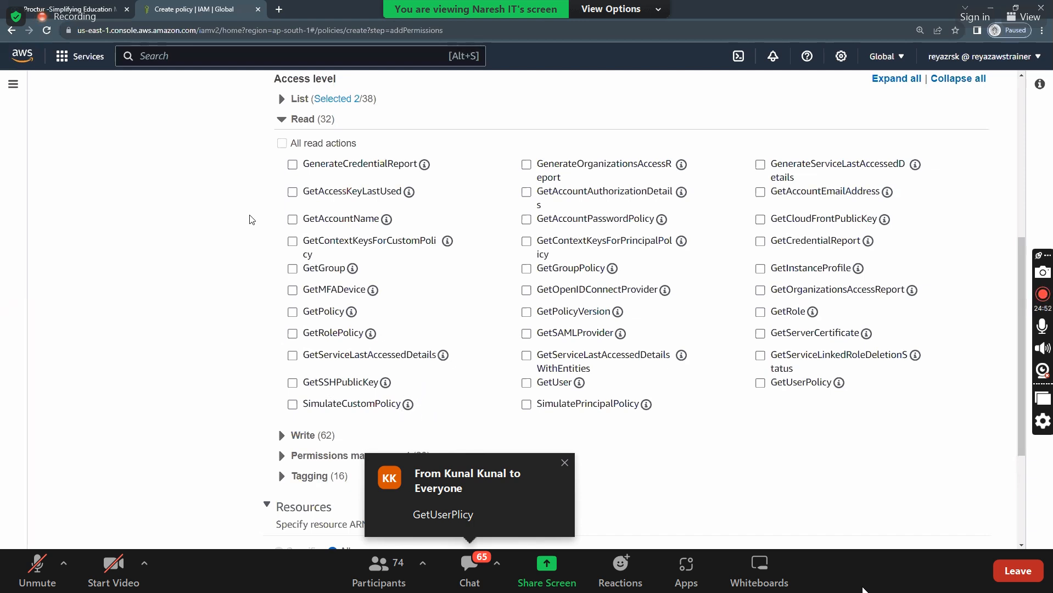
{"action": "left_click", "coordinate": [292, 269]}
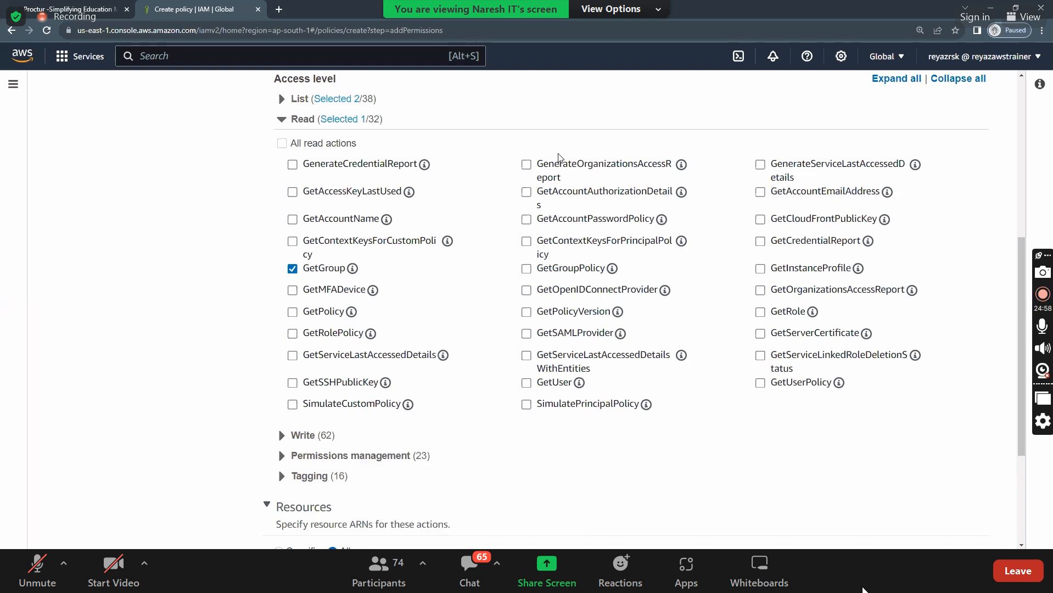
{"action": "left_click", "coordinate": [526, 383]}
{"action": "left_click_drag", "start_coordinate": [1022, 287], "coordinate": [1022, 290]}
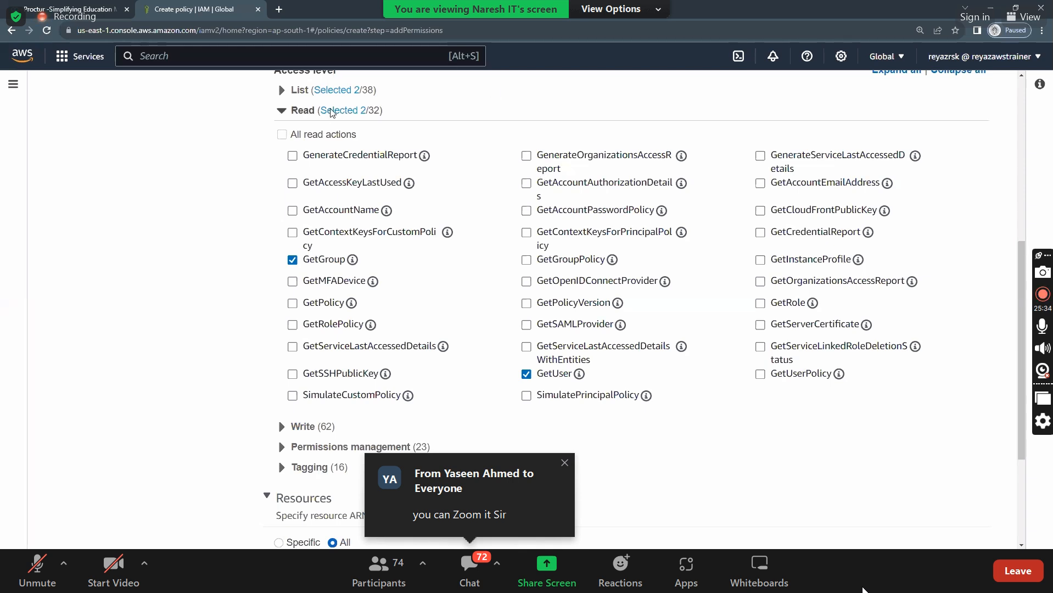
Collapse Read, expand the Write access level, and allow CreateGroup and CreateUser.
{"action": "left_click", "coordinate": [291, 114]}
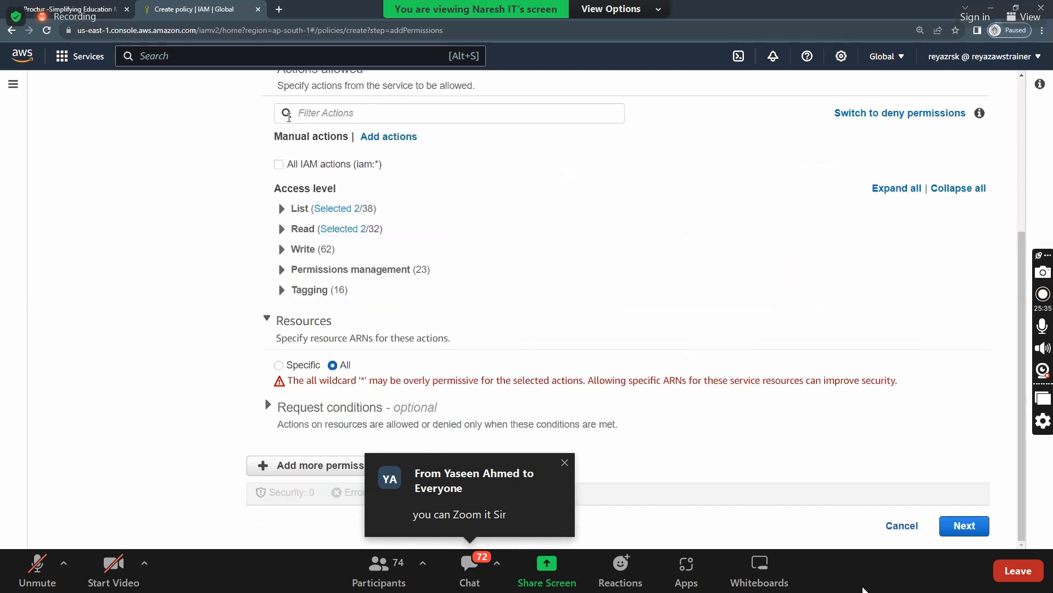
{"action": "left_click", "coordinate": [282, 251]}
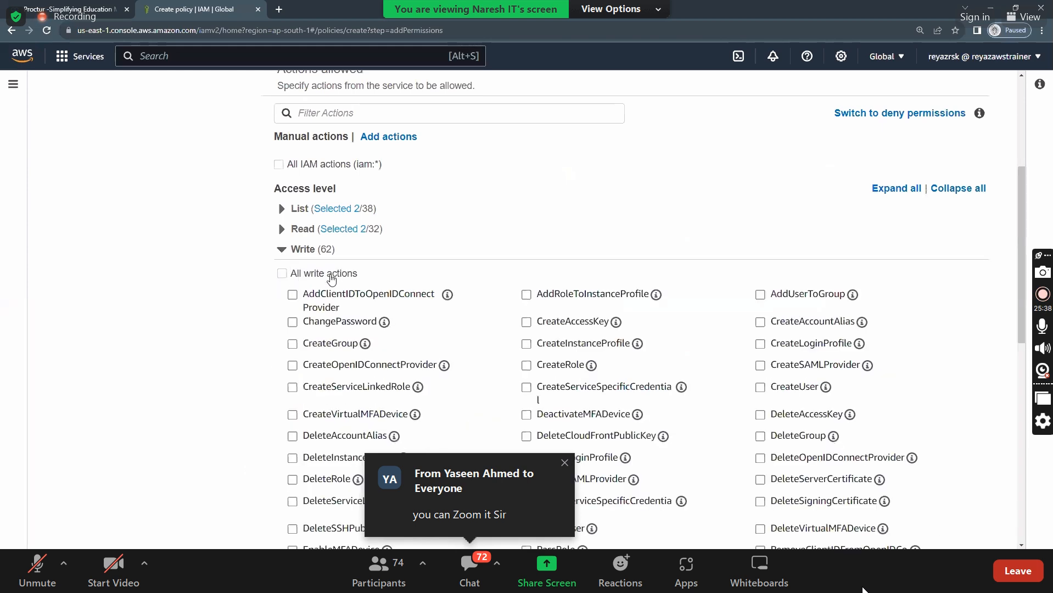
{"action": "scroll", "coordinate": [225, 302], "scroll_direction": "down", "scroll_amount": 2}
{"action": "key", "text": "ctrl+plus"}
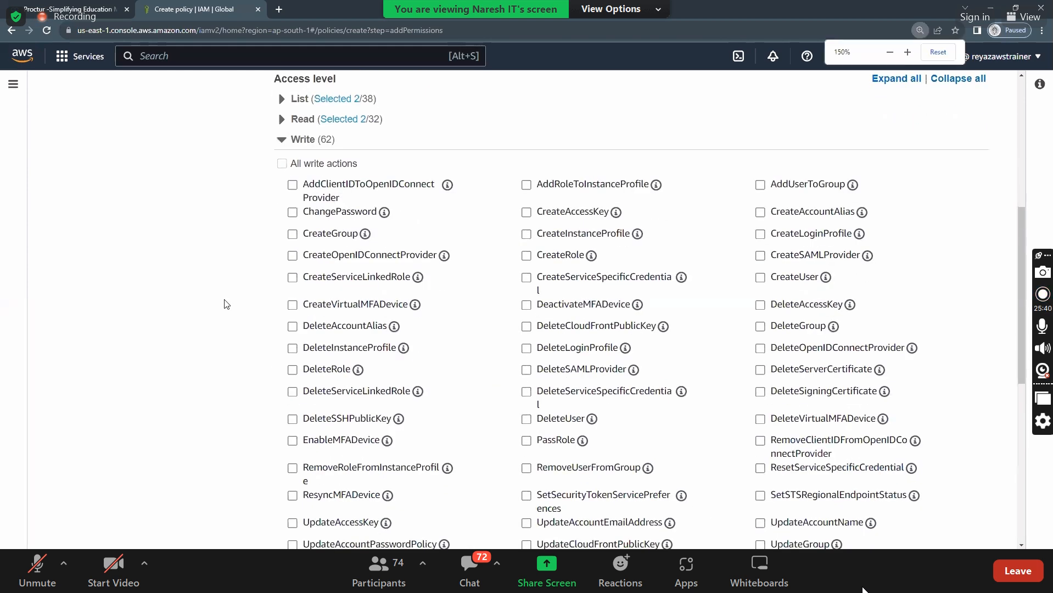
{"action": "left_click_drag", "start_coordinate": [1007, 266], "coordinate": [1007, 283]}
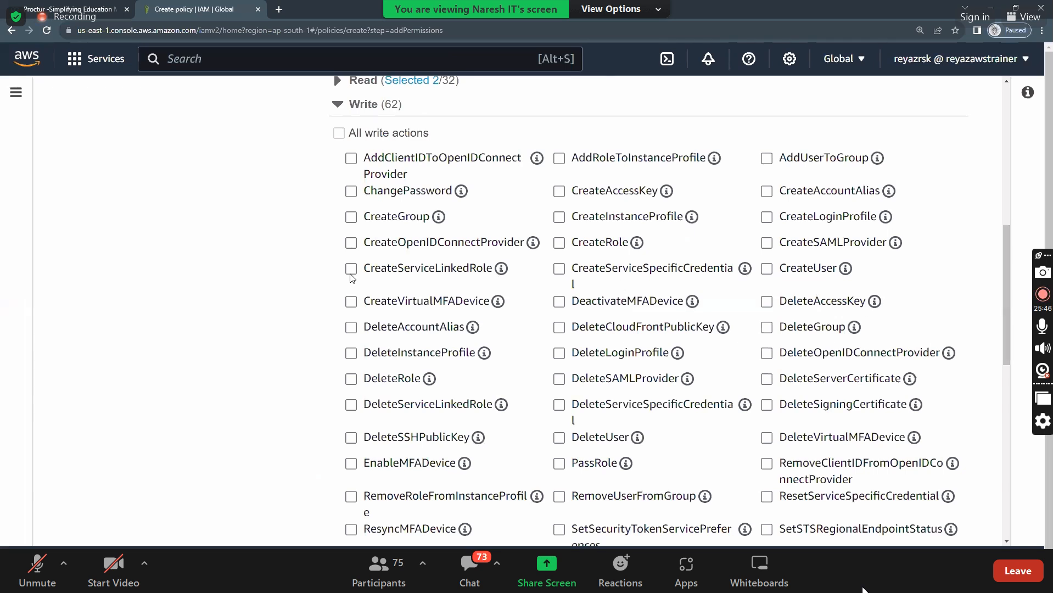
{"action": "left_click", "coordinate": [352, 218]}
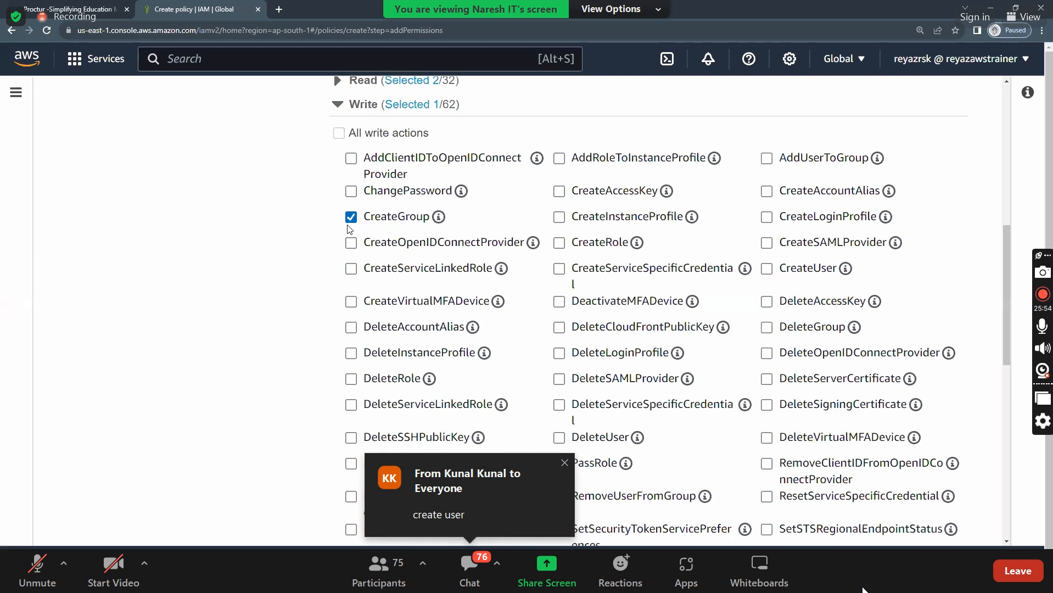
{"action": "left_click", "coordinate": [766, 268]}
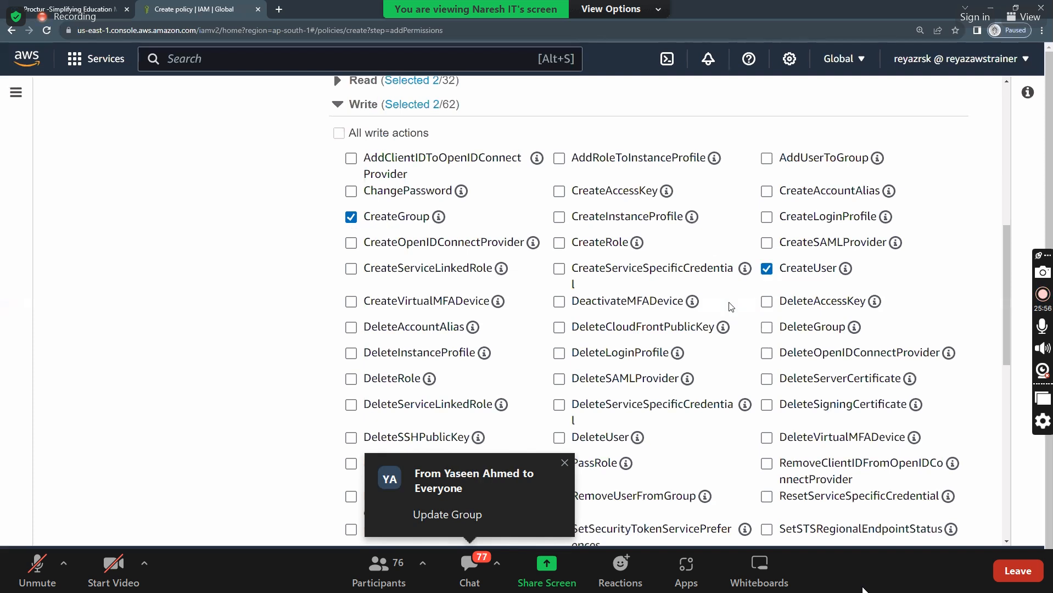
Allow UpdateGroup and UpdateUser, leaving the page zoomed at 150%.
{"action": "scroll", "coordinate": [731, 306], "scroll_direction": "down", "scroll_amount": 1}
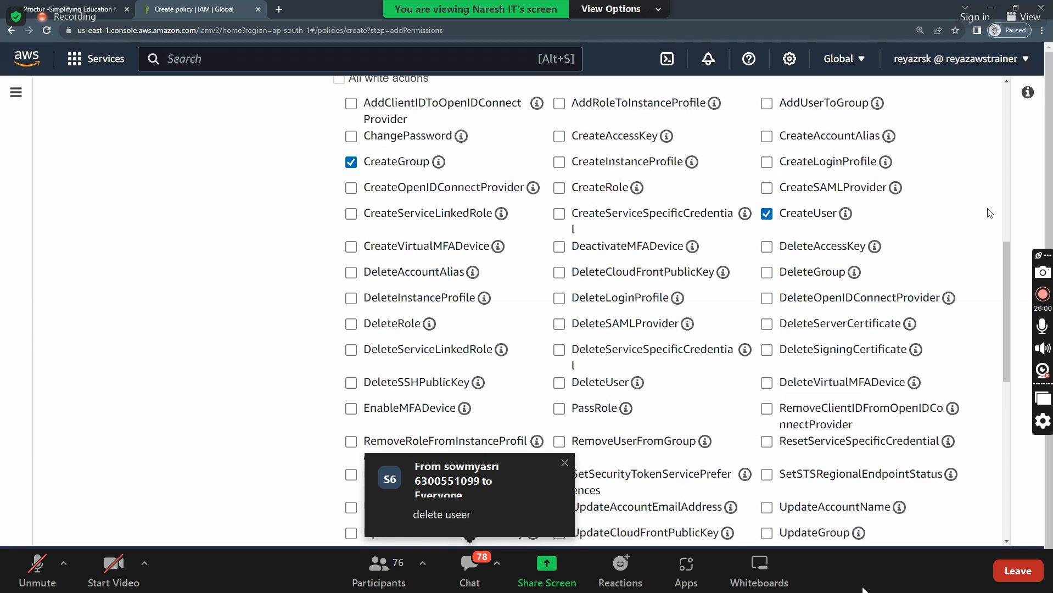
{"action": "scroll", "coordinate": [989, 215], "scroll_direction": "down", "scroll_amount": 3}
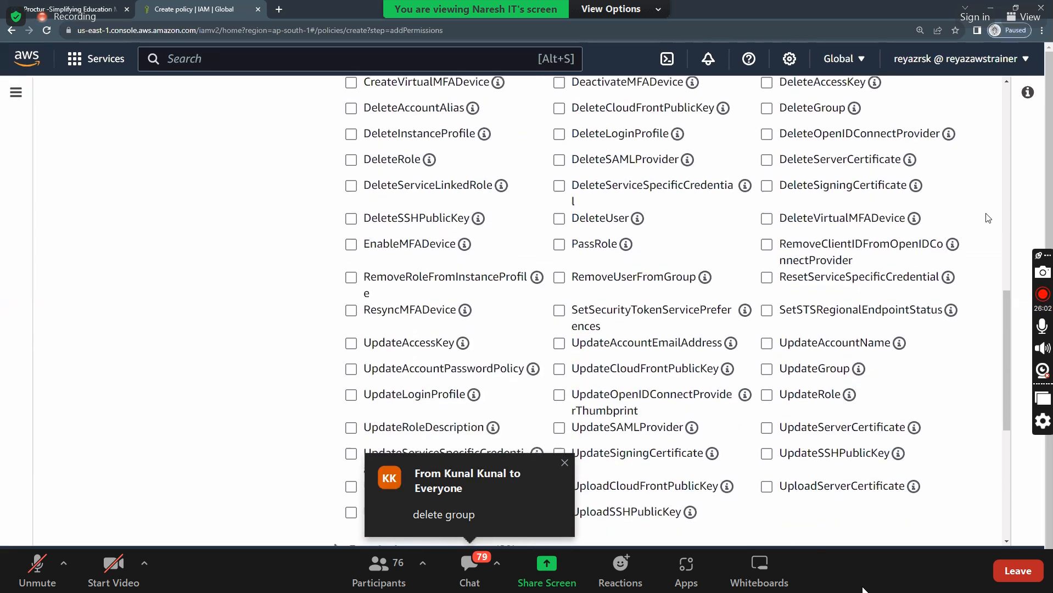
{"action": "left_click", "coordinate": [770, 369]}
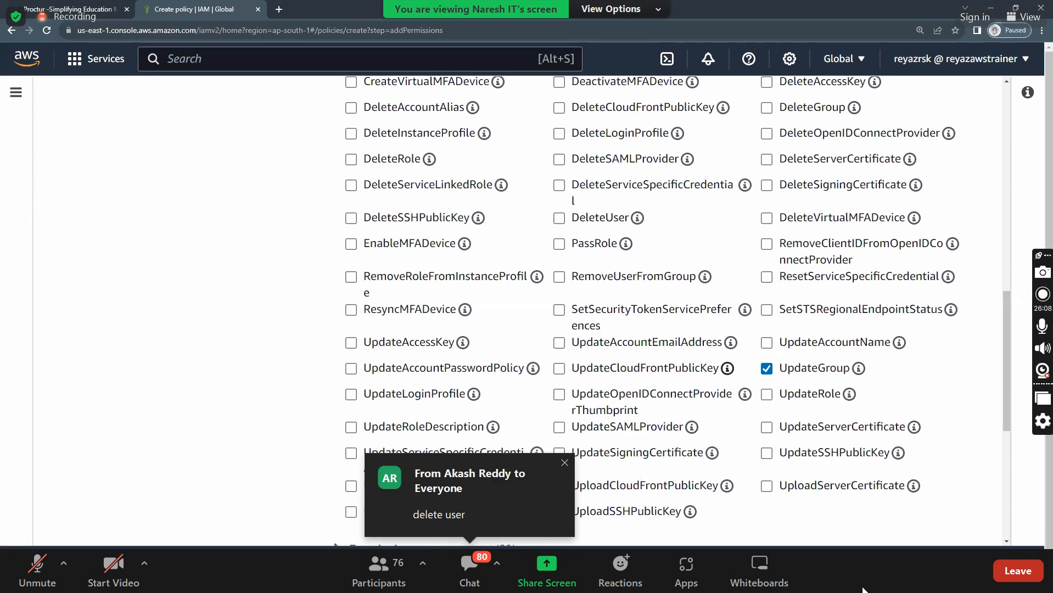
{"action": "left_click", "coordinate": [351, 487]}
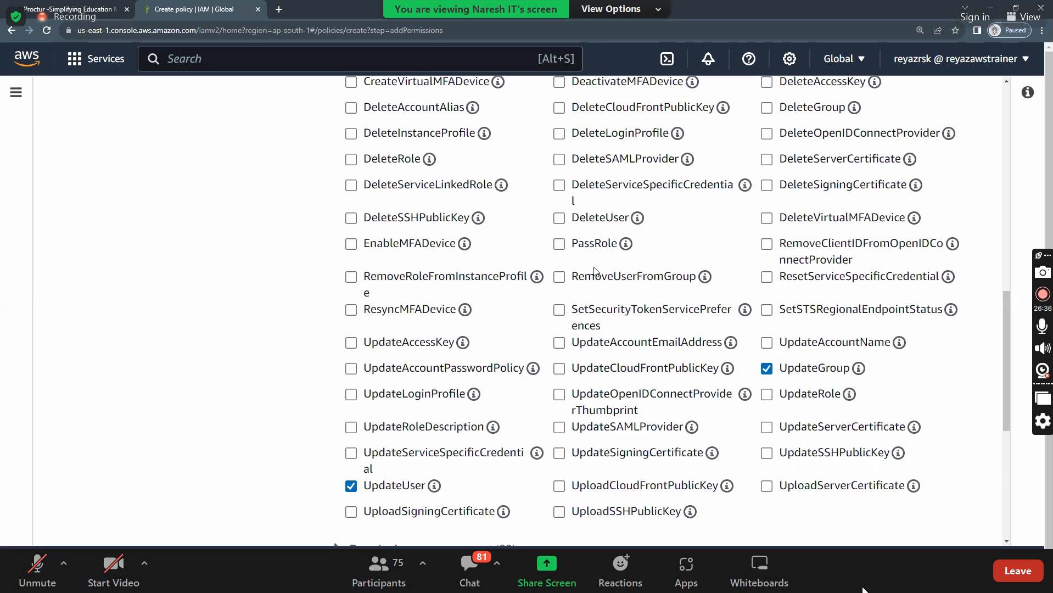
{"action": "scroll", "coordinate": [590, 265], "scroll_direction": "up", "scroll_amount": 1}
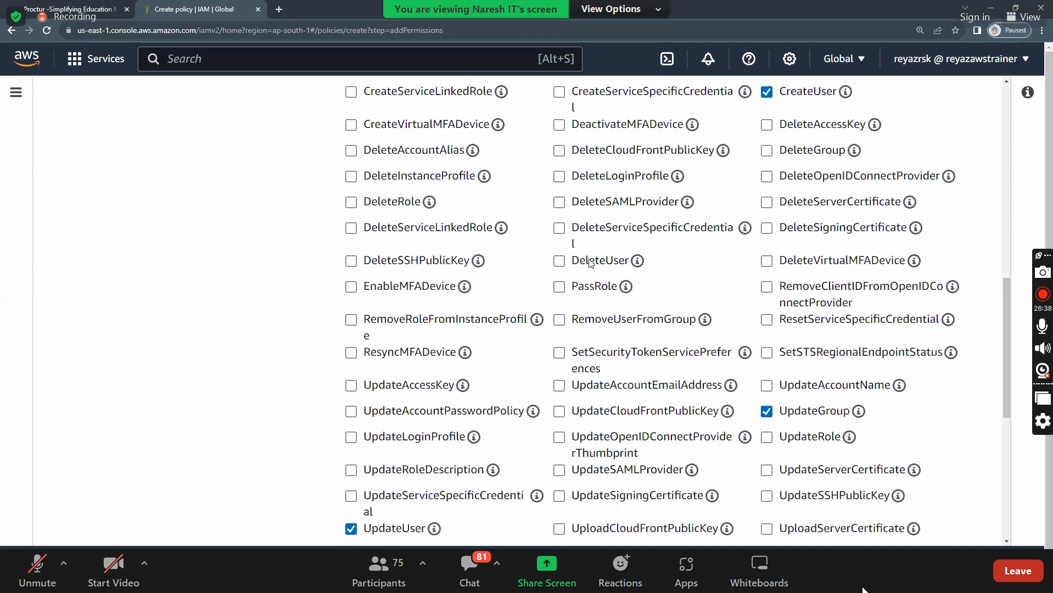
{"action": "scroll", "coordinate": [589, 264], "scroll_direction": "down", "scroll_amount": 2}
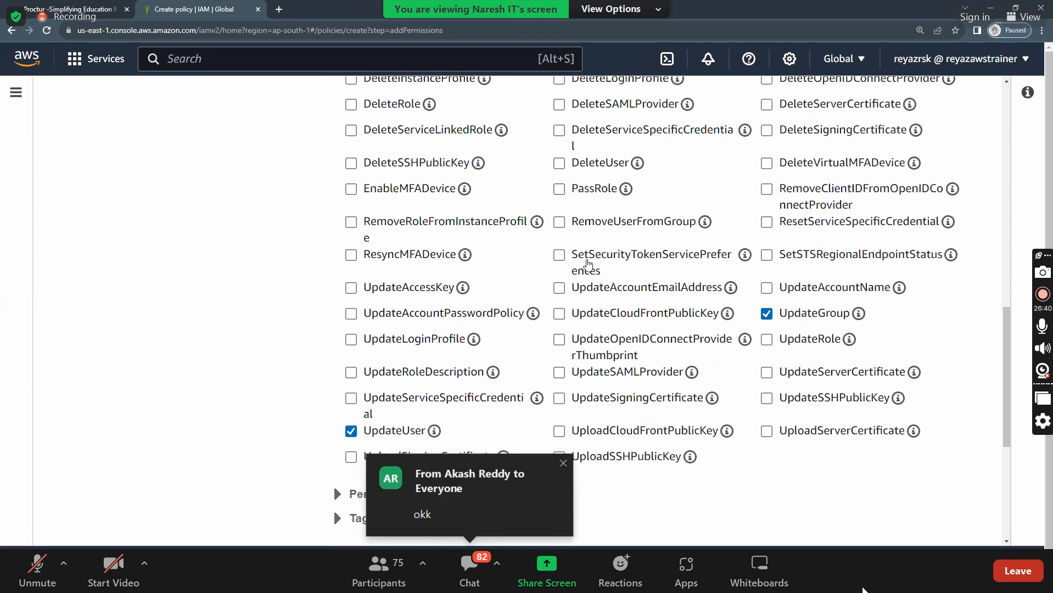
{"action": "key", "text": "ctrl+plus"}
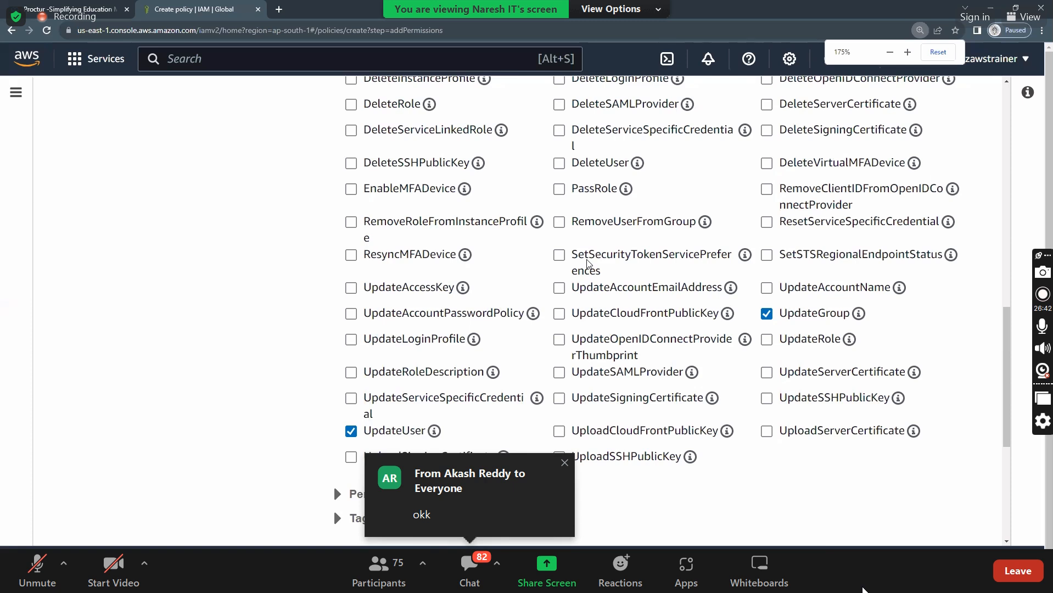
{"action": "key", "text": "ctrl+minus"}
{"action": "scroll", "coordinate": [587, 264], "scroll_direction": "up", "scroll_amount": 5}
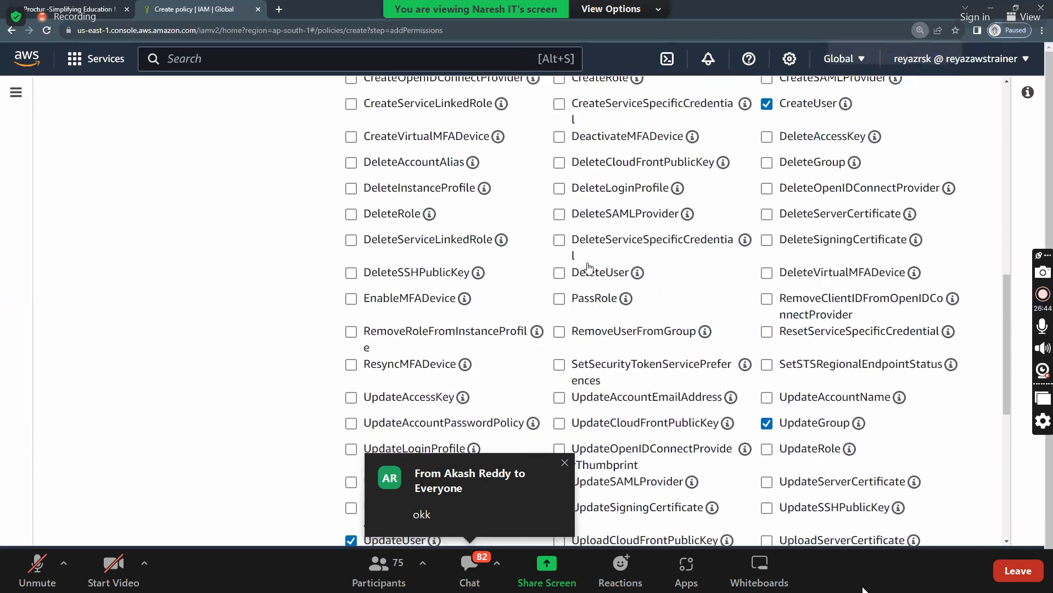
{"action": "scroll", "coordinate": [450, 262], "scroll_direction": "up", "scroll_amount": 2}
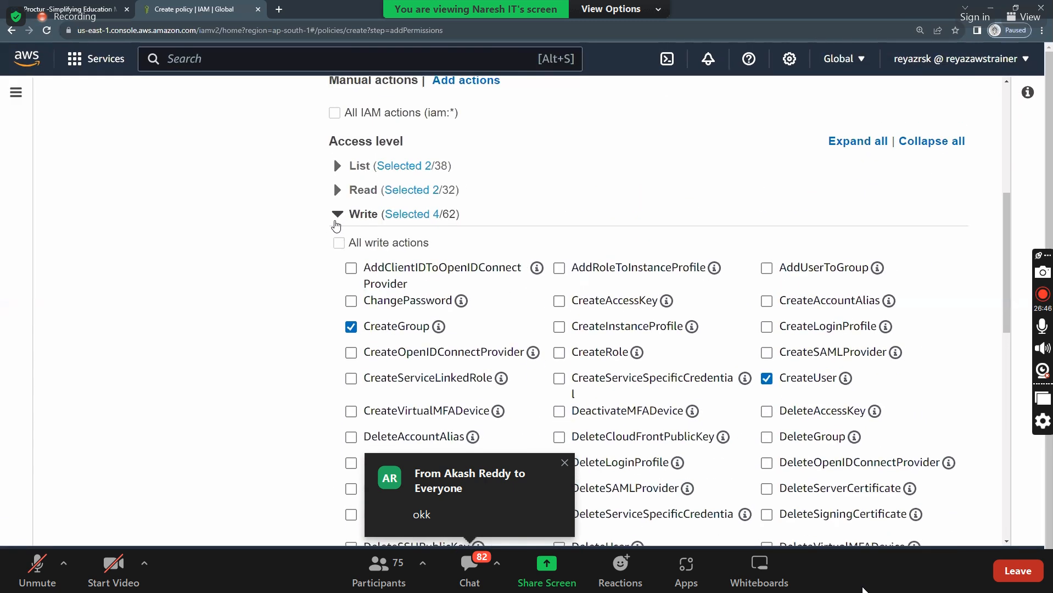
{"action": "left_click", "coordinate": [337, 214]}
{"action": "left_click", "coordinate": [336, 242]}
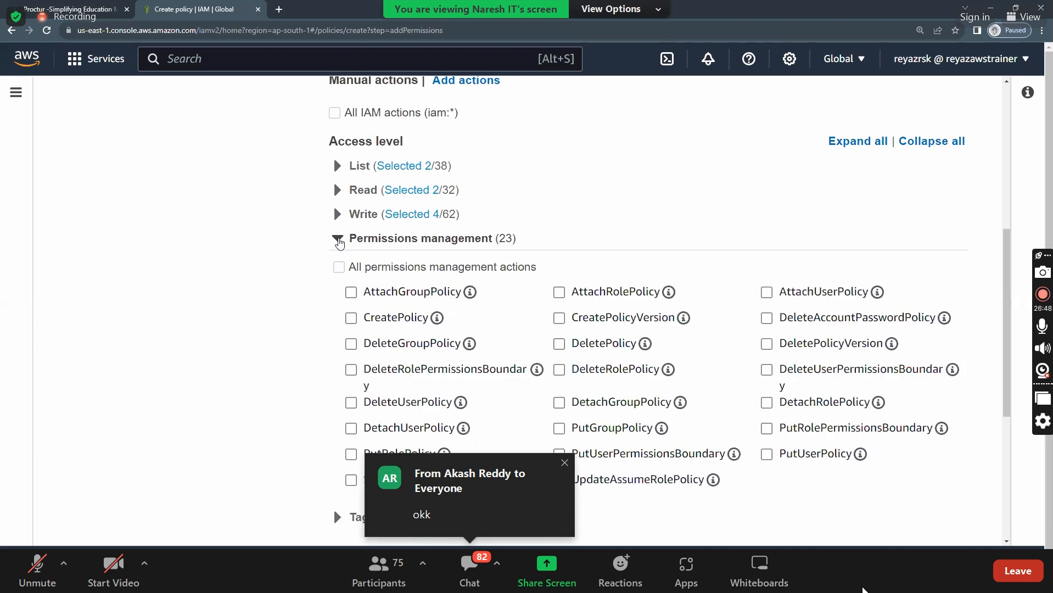
{"action": "scroll", "coordinate": [306, 273], "scroll_direction": "down", "scroll_amount": 1}
{"action": "scroll", "coordinate": [306, 273], "scroll_direction": "down", "scroll_amount": 1}
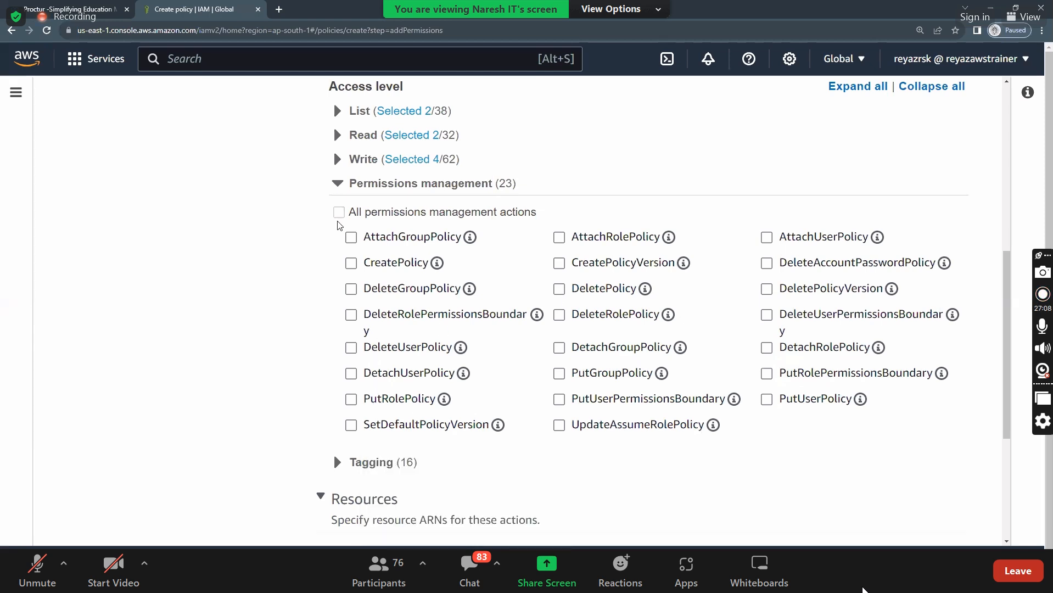
{"action": "left_click", "coordinate": [338, 186]}
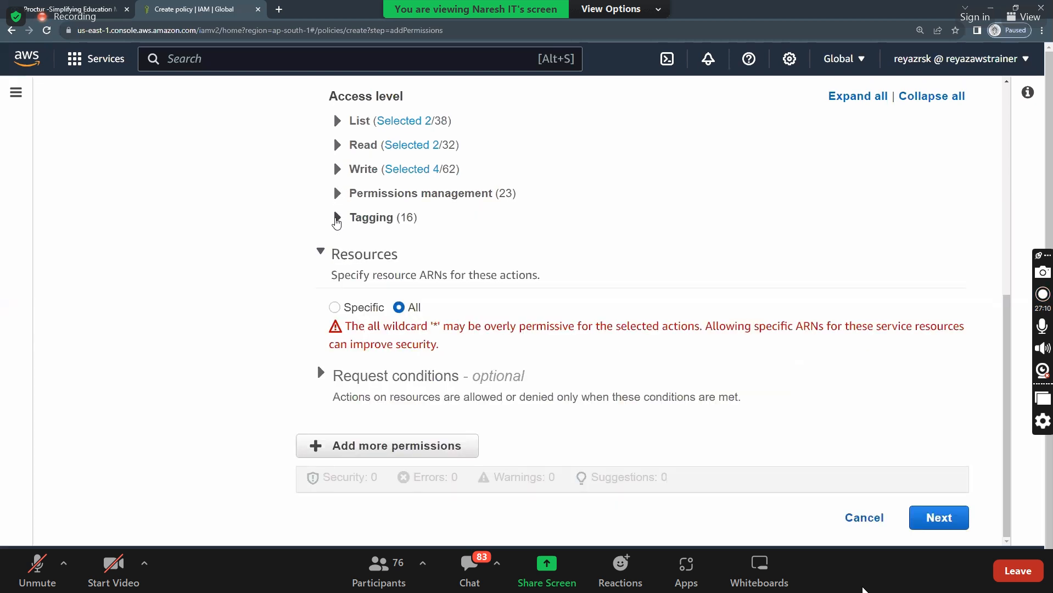
Review the 16 Tagging actions and leave them all unselected.
{"action": "left_click", "coordinate": [337, 219]}
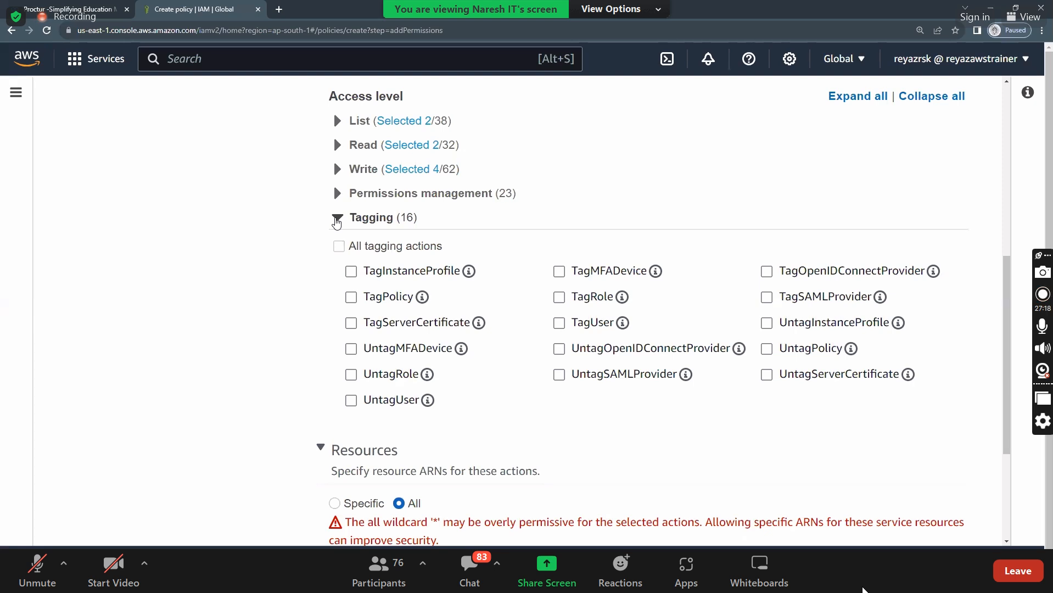
{"action": "left_click", "coordinate": [337, 219]}
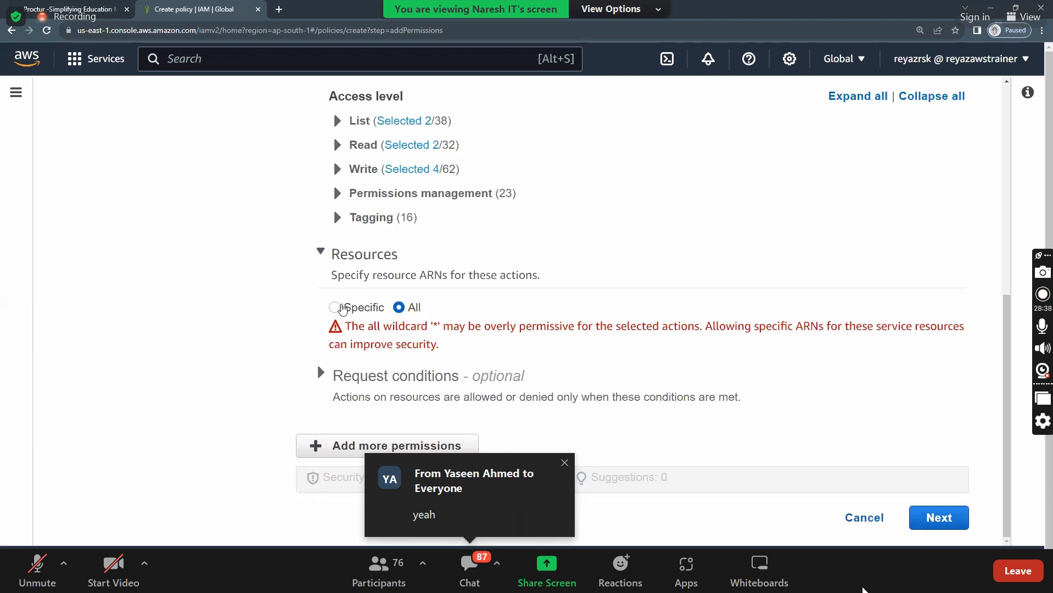
Set resources to Specific and open Specify ARNs for the user resource.
{"action": "left_click", "coordinate": [340, 306]}
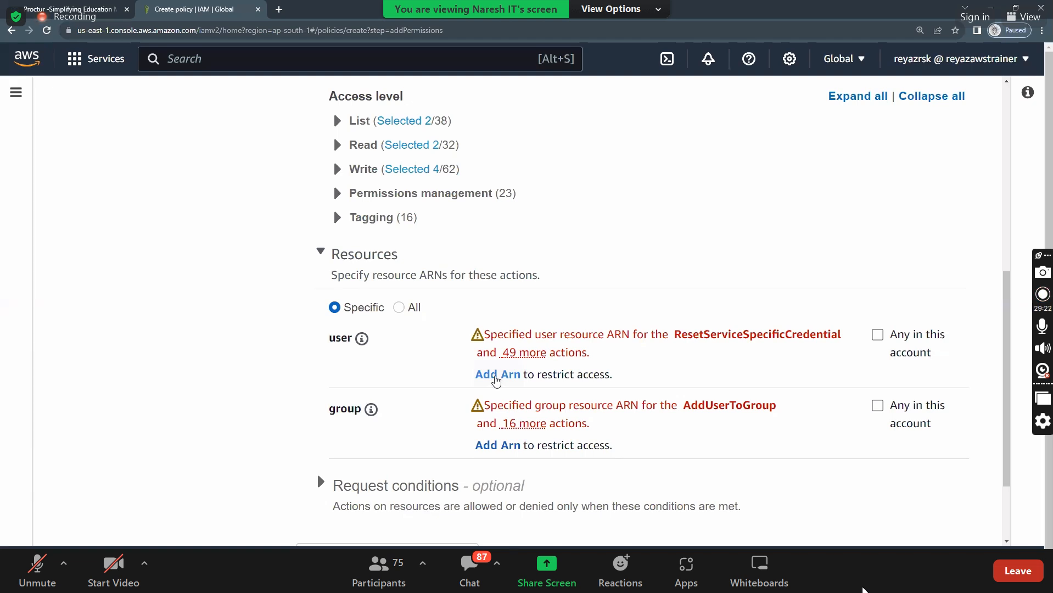
{"action": "left_click", "coordinate": [496, 378]}
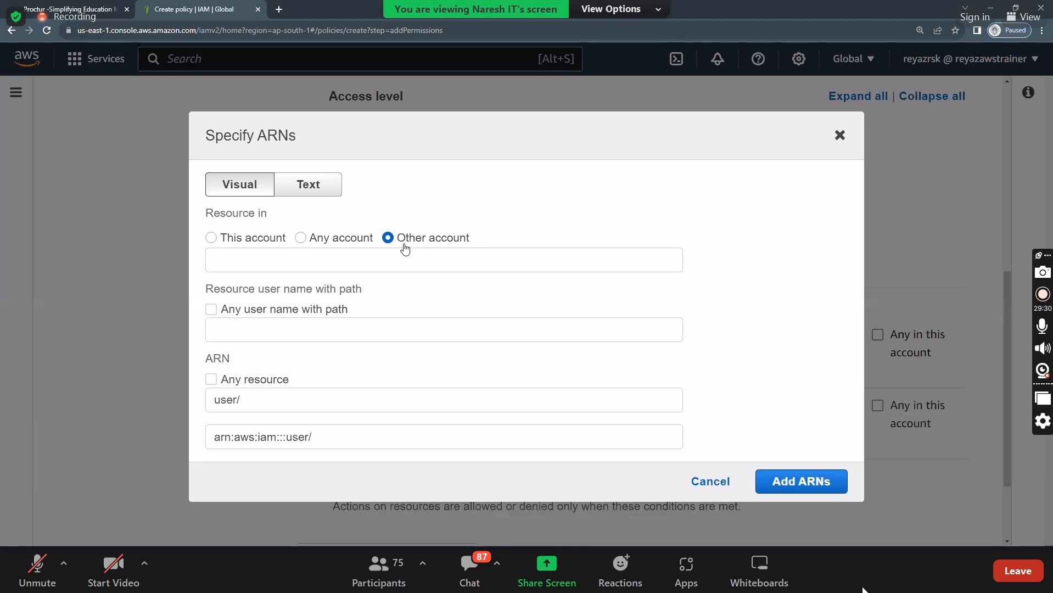
Add a this-account user ARN ending in the first user's name to the policy.
{"action": "left_click", "coordinate": [249, 241]}
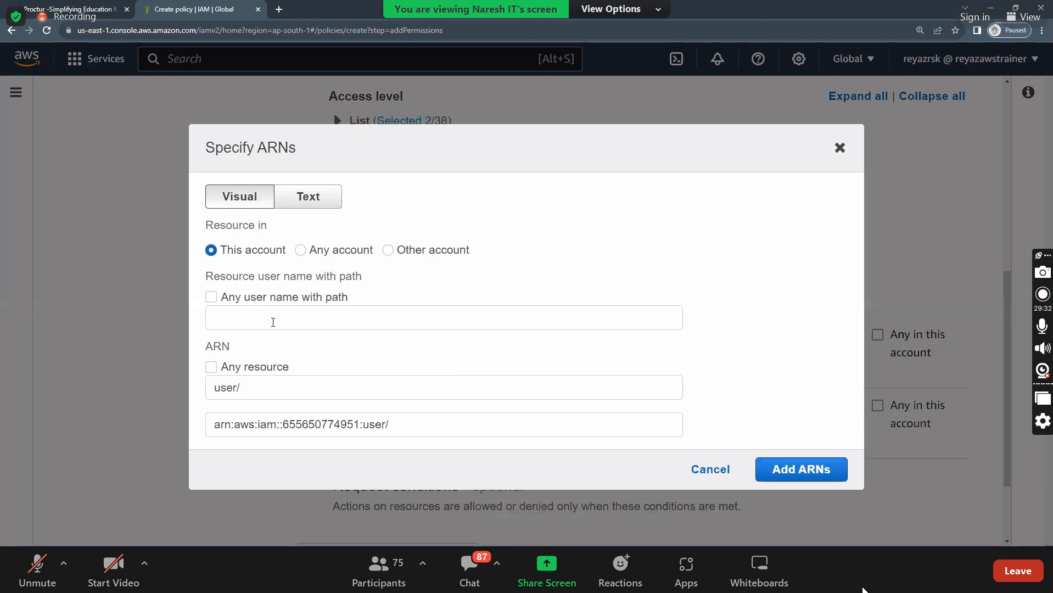
{"action": "left_click", "coordinate": [263, 387]}
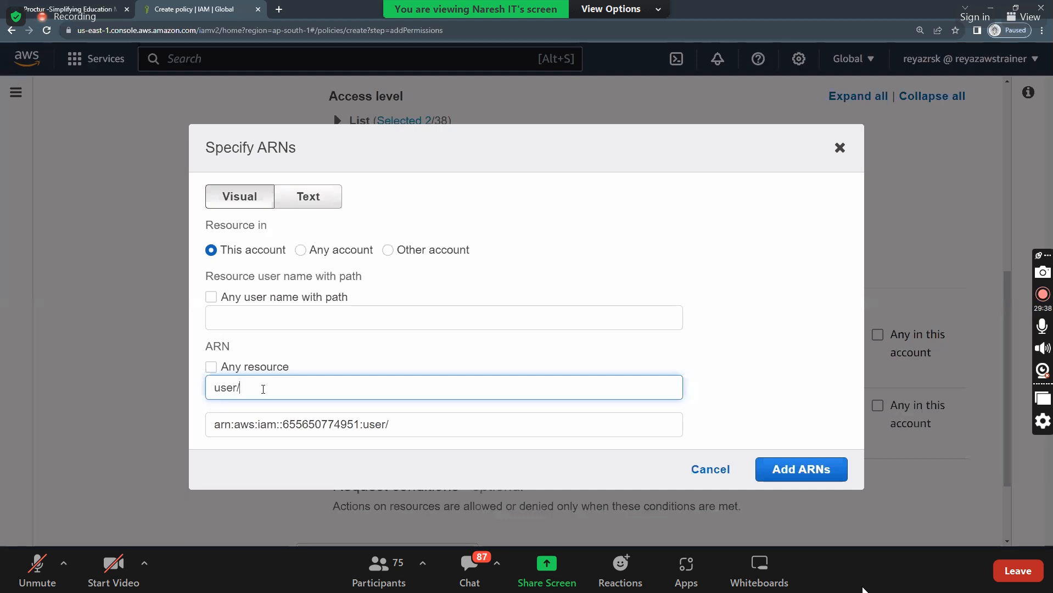
{"action": "type", "text": "shiva"}
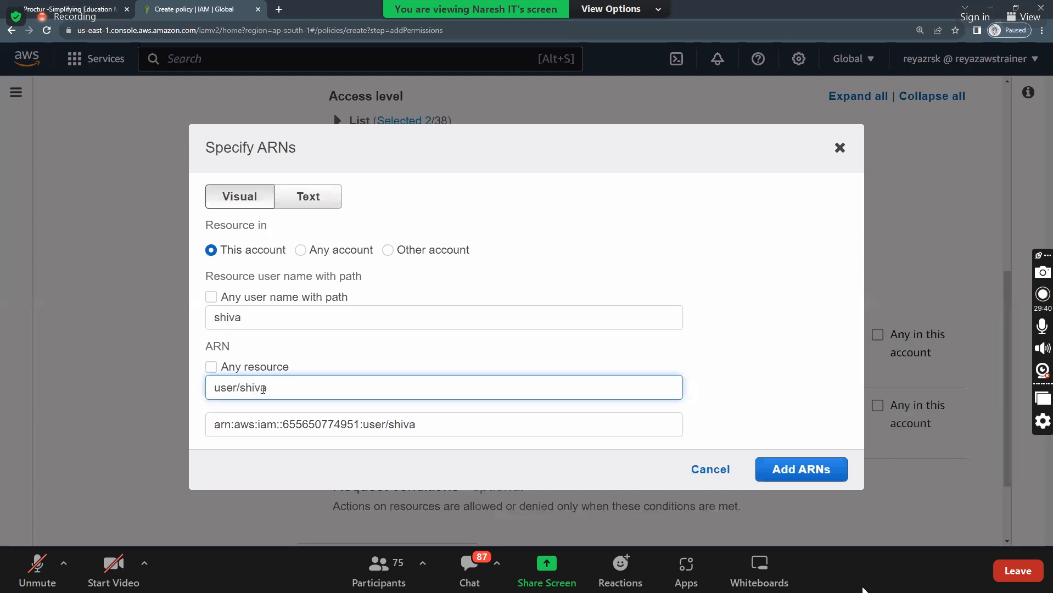
{"action": "left_click_drag", "start_coordinate": [435, 425], "coordinate": [211, 435]}
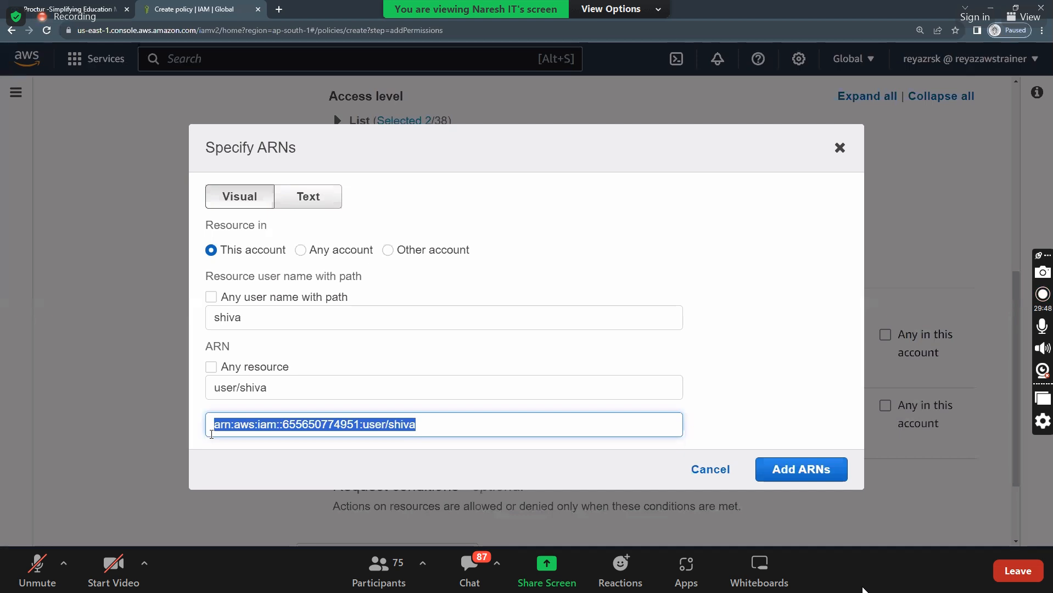
{"action": "left_click_drag", "start_coordinate": [417, 425], "coordinate": [210, 434]}
{"action": "left_click", "coordinate": [774, 471]}
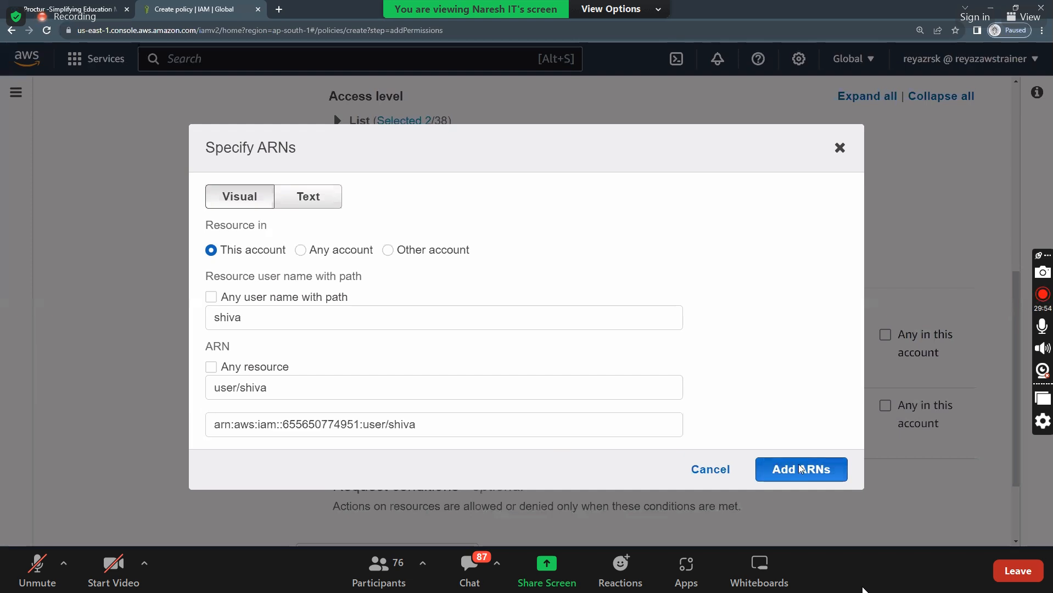
{"action": "left_click_drag", "start_coordinate": [330, 341], "coordinate": [378, 350]}
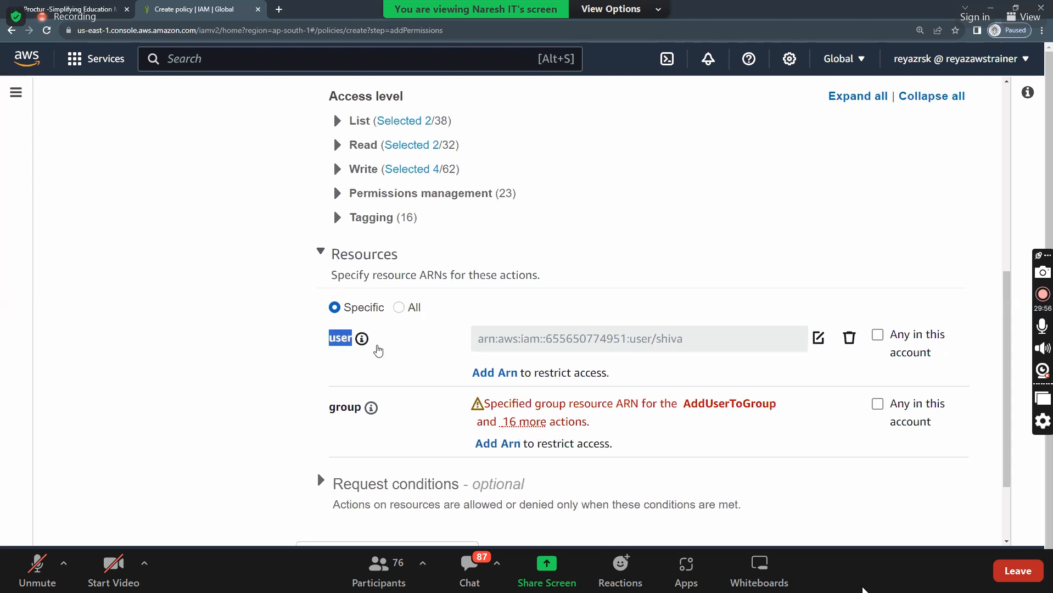
{"action": "left_click_drag", "start_coordinate": [652, 340], "coordinate": [689, 342]}
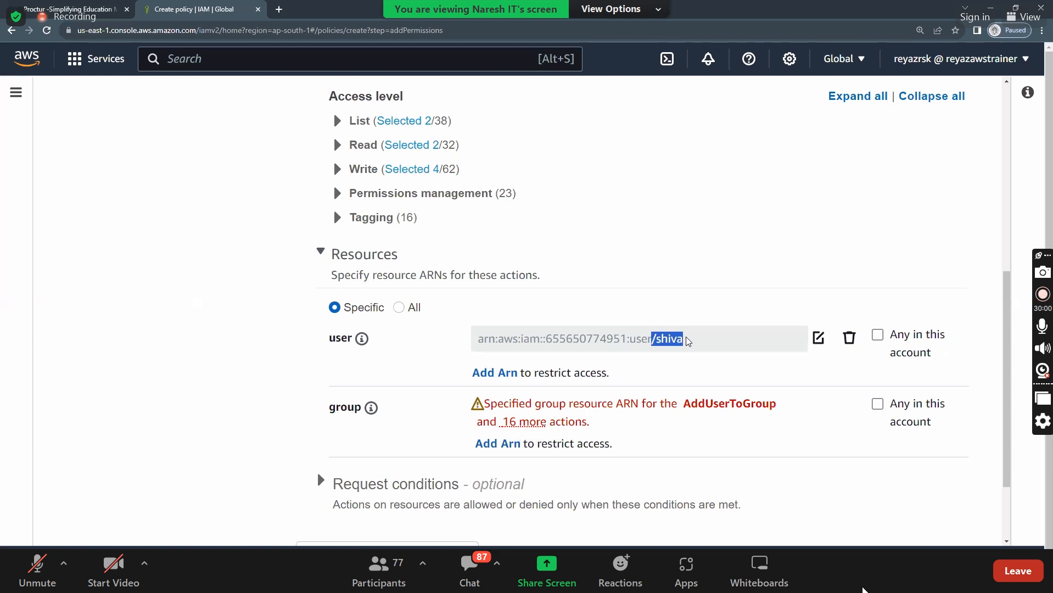
Add a second this-account user ARN with another user's name.
{"action": "left_click", "coordinate": [494, 373]}
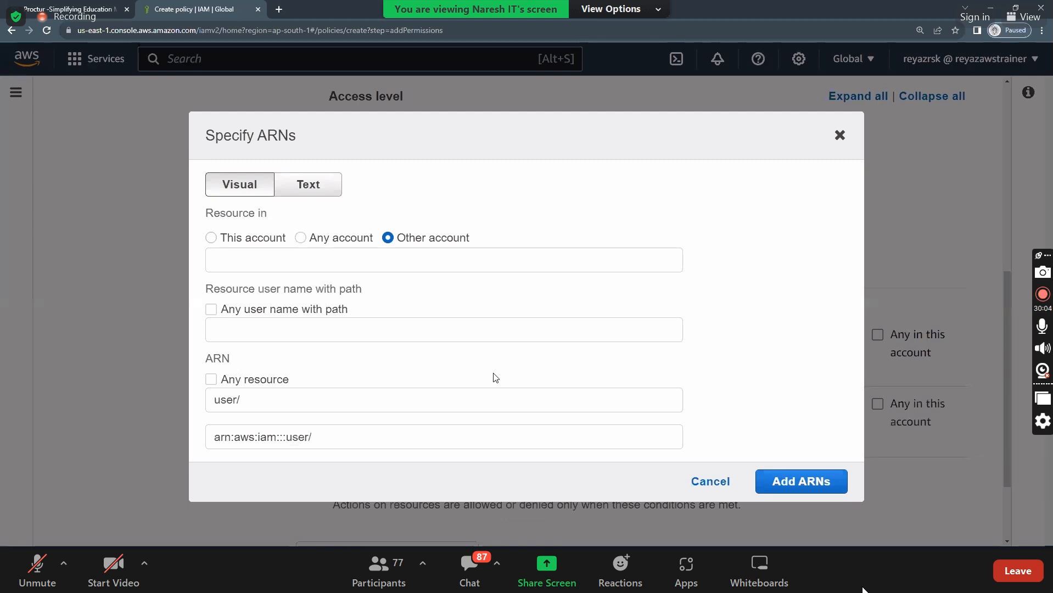
{"action": "left_click", "coordinate": [249, 240]}
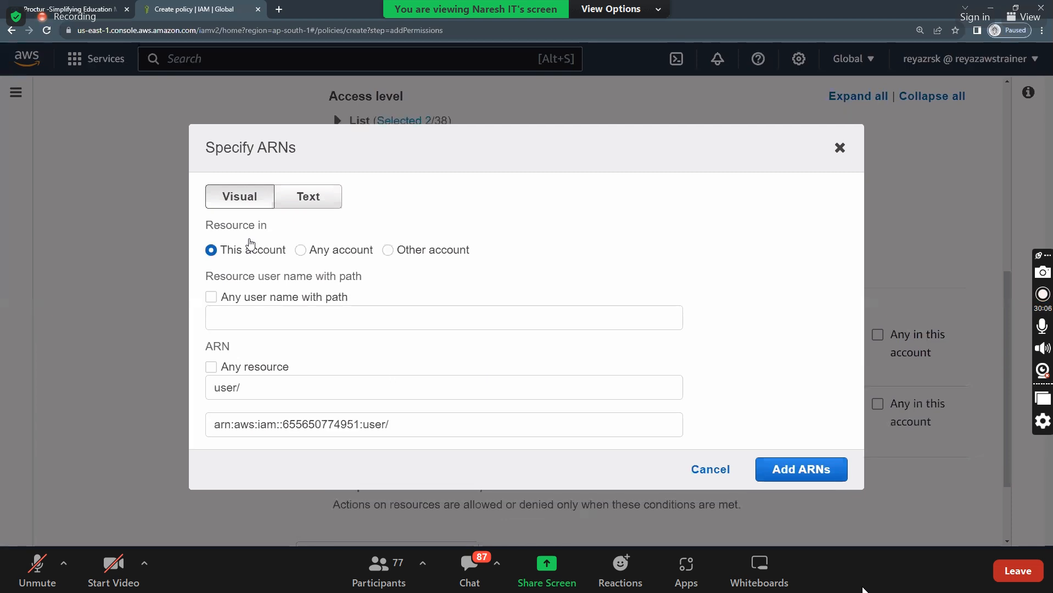
{"action": "left_click", "coordinate": [262, 386]}
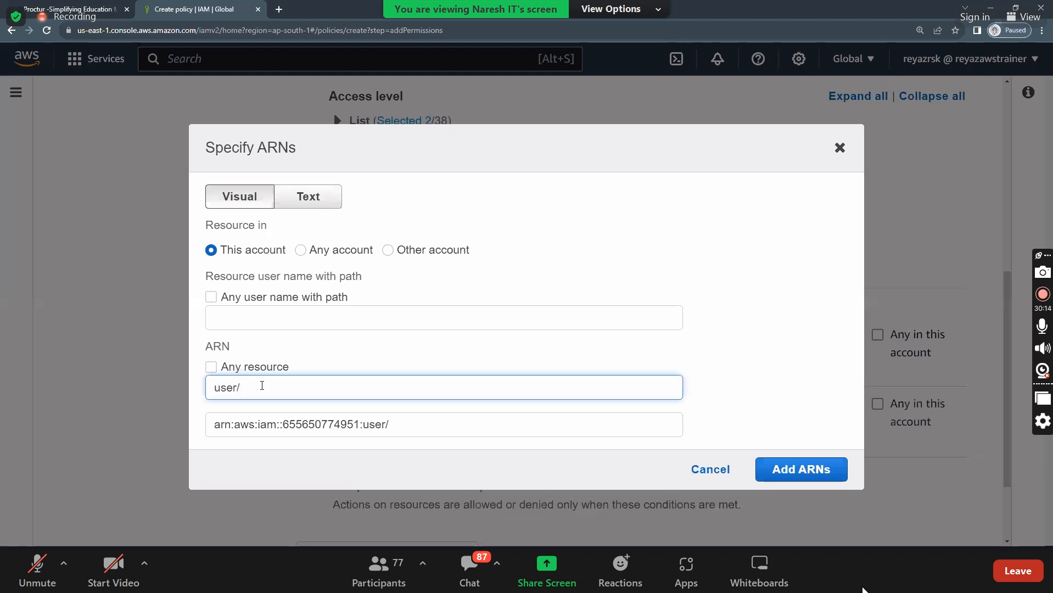
{"action": "type", "text": "pavani"}
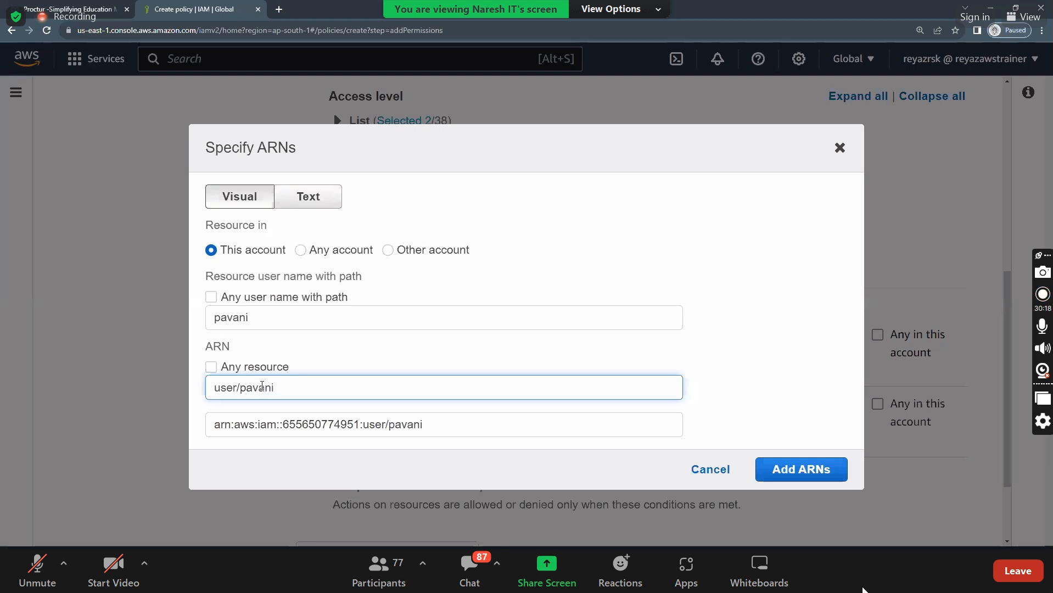
{"action": "left_click", "coordinate": [796, 469]}
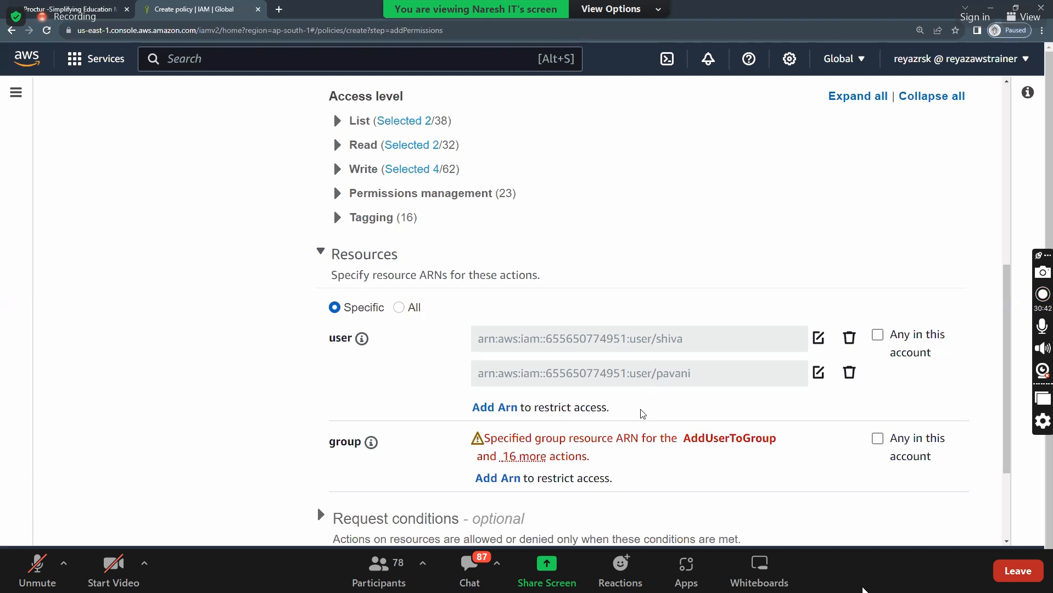
{"action": "scroll", "coordinate": [346, 336], "scroll_direction": "down", "scroll_amount": 2}
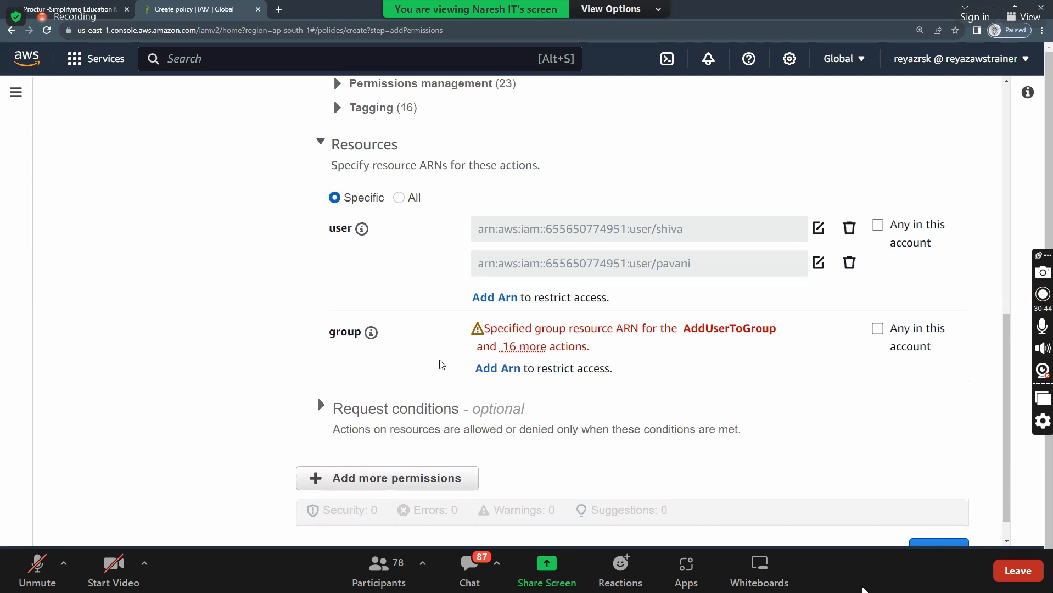
Add this-account group ARNs for DevOps and AWSTeam.
{"action": "left_click", "coordinate": [490, 371]}
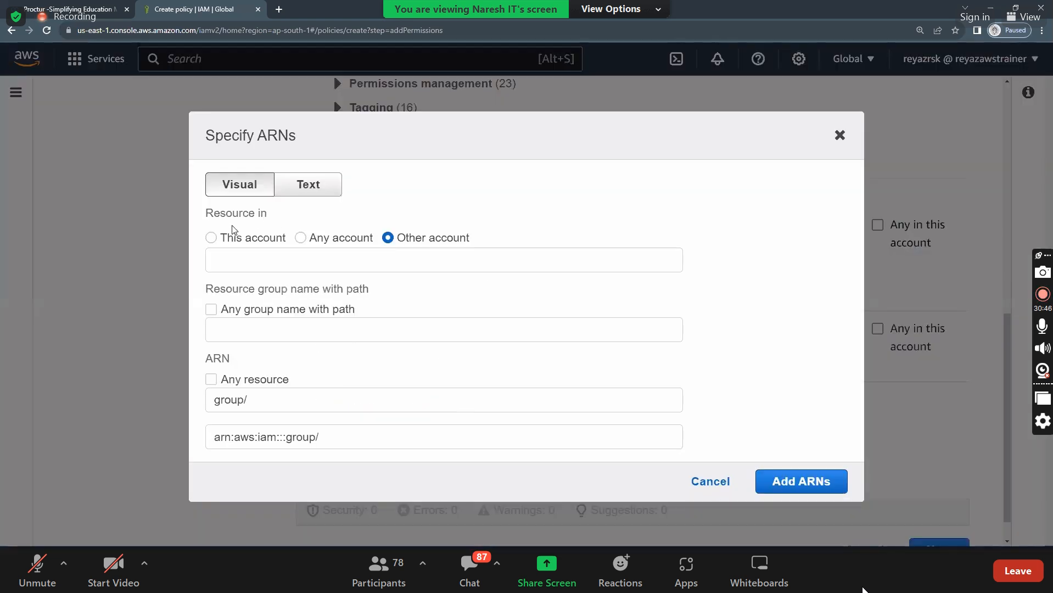
{"action": "left_click", "coordinate": [212, 248]}
{"action": "left_click", "coordinate": [293, 394]}
{"action": "type", "text": "DevOps"}
{"action": "left_click", "coordinate": [789, 475]}
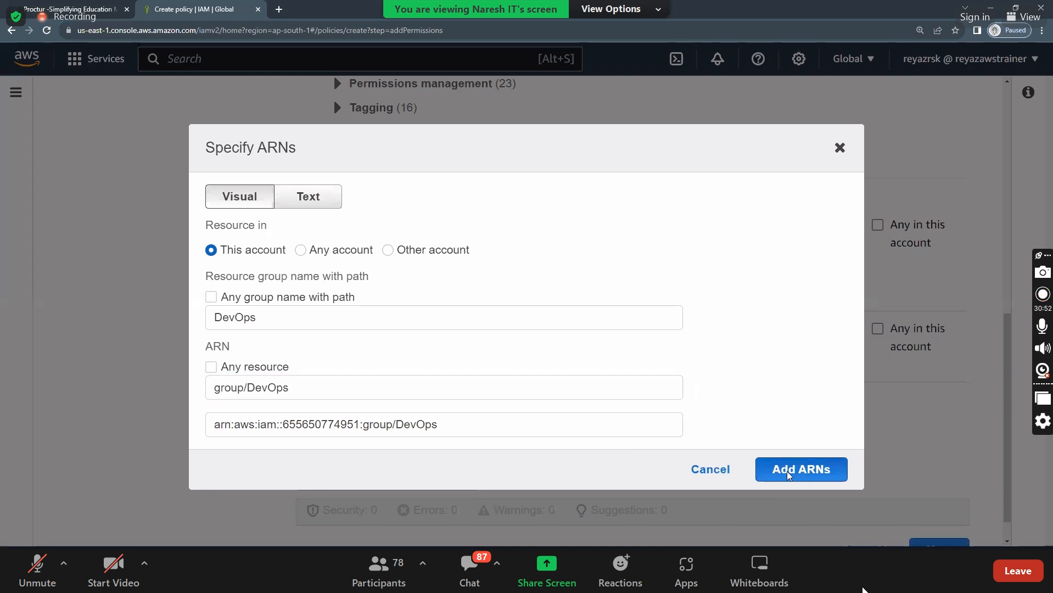
{"action": "left_click", "coordinate": [490, 367]}
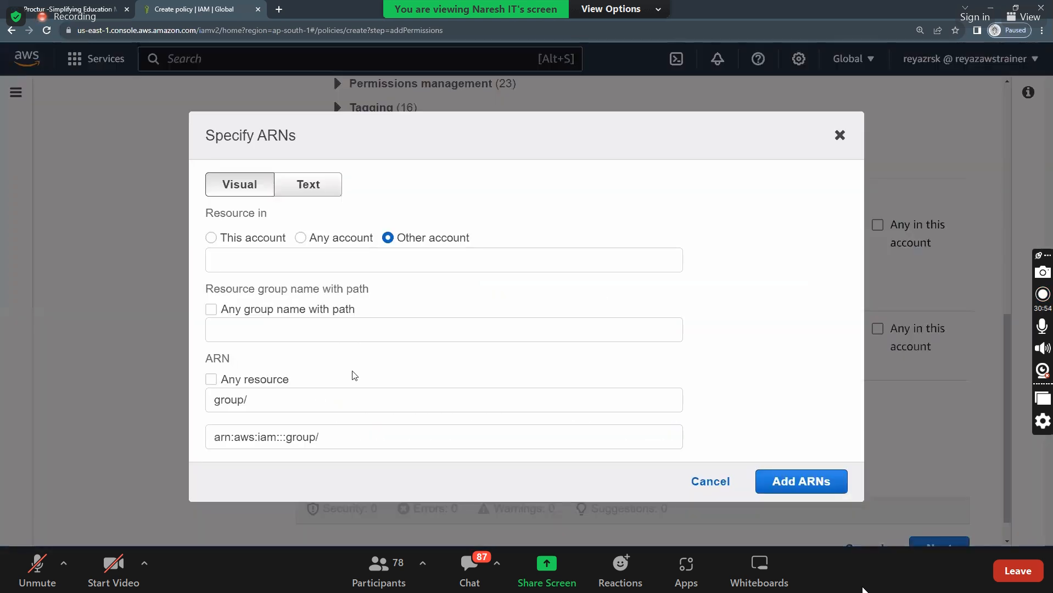
{"action": "left_click", "coordinate": [234, 236]}
{"action": "left_click", "coordinate": [272, 392]}
{"action": "type", "text": "AWSTeam"}
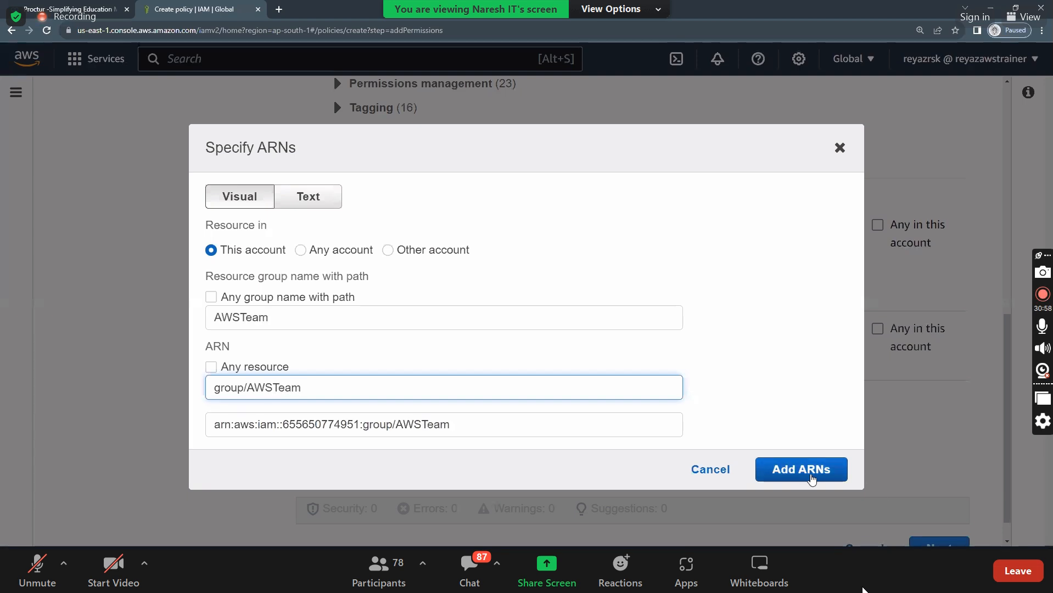
{"action": "left_click", "coordinate": [811, 478]}
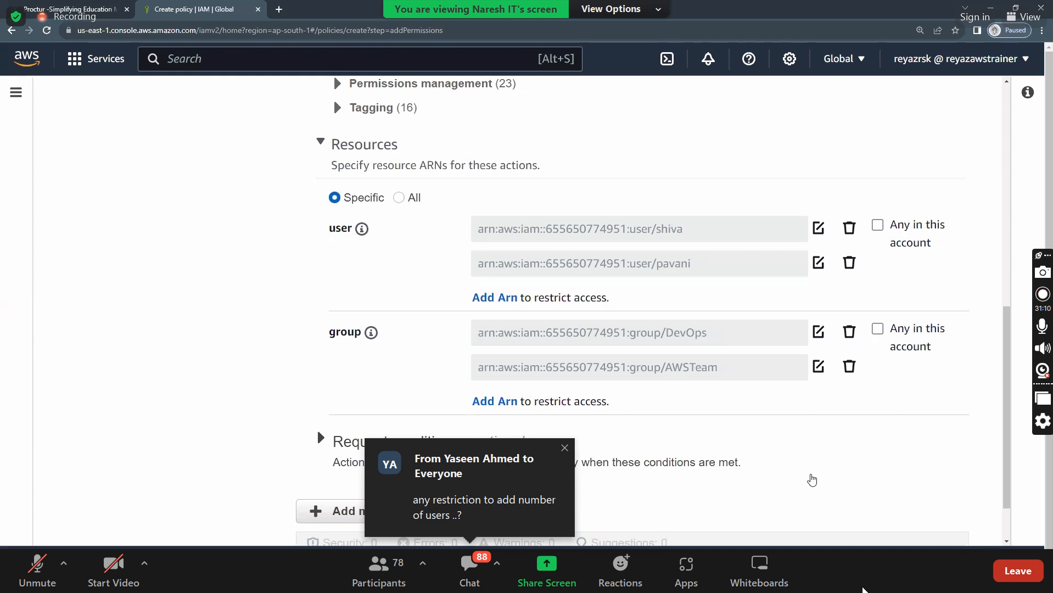
{"action": "left_click", "coordinate": [489, 313]}
{"action": "left_click", "coordinate": [711, 481]}
{"action": "scroll", "coordinate": [590, 309], "scroll_direction": "down", "scroll_amount": 2}
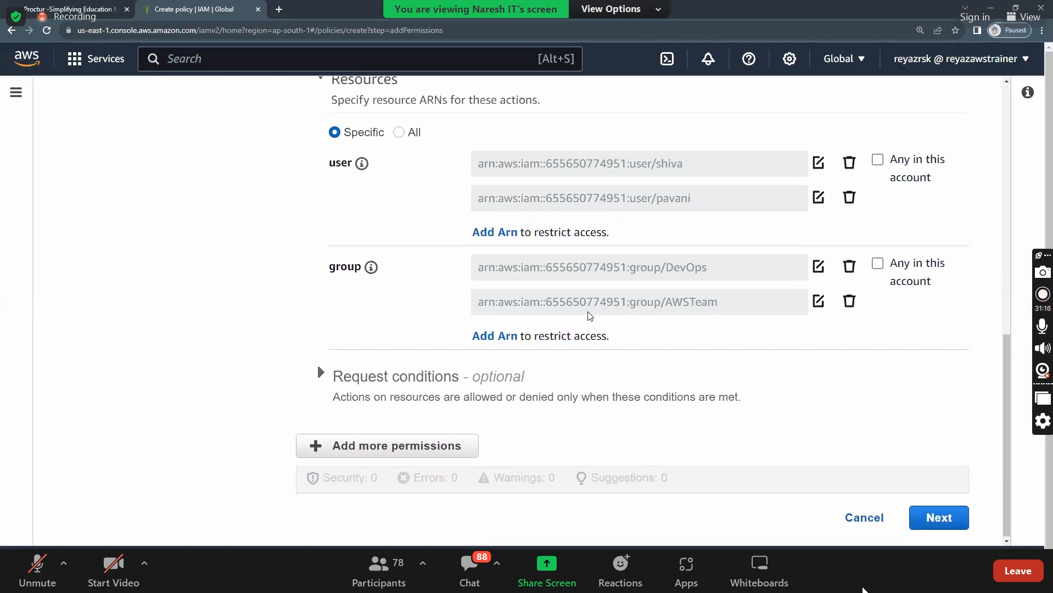
{"action": "scroll", "coordinate": [587, 312], "scroll_direction": "up", "scroll_amount": 3}
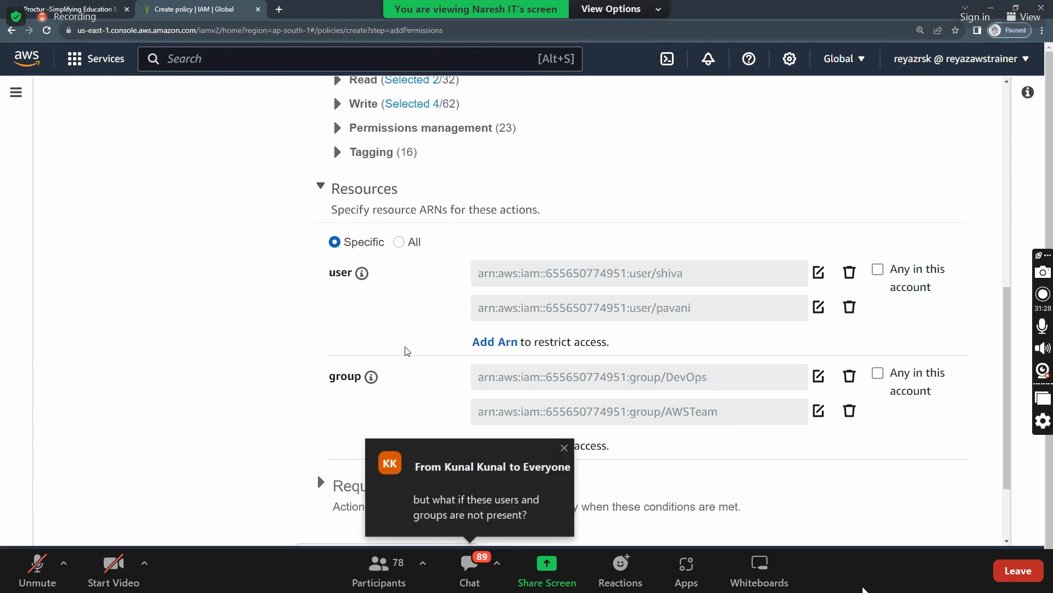
{"action": "scroll", "coordinate": [406, 349], "scroll_direction": "down", "scroll_amount": 1}
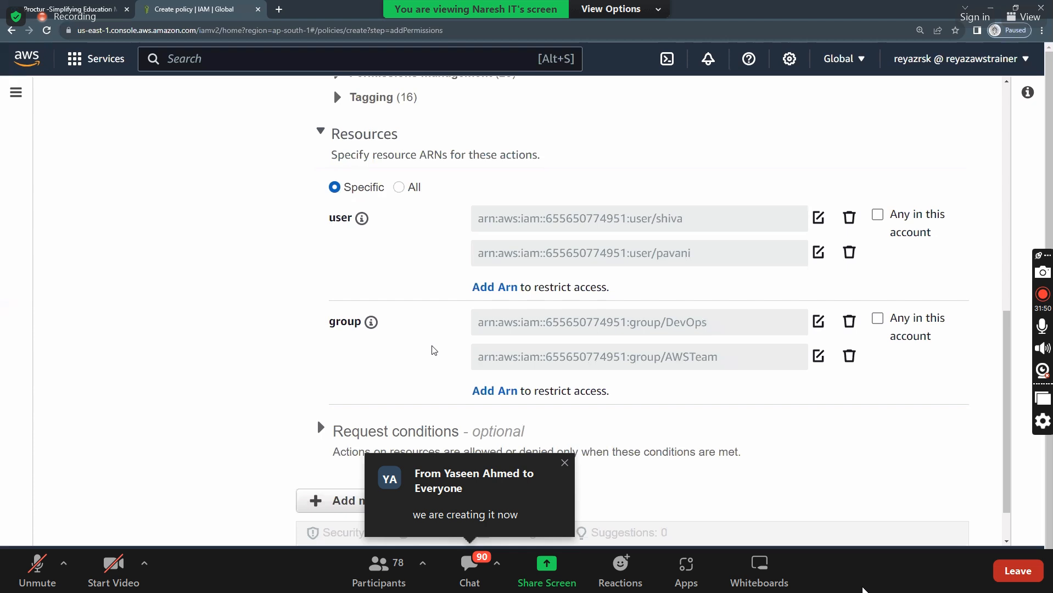
{"action": "scroll", "coordinate": [434, 350], "scroll_direction": "down", "scroll_amount": 1}
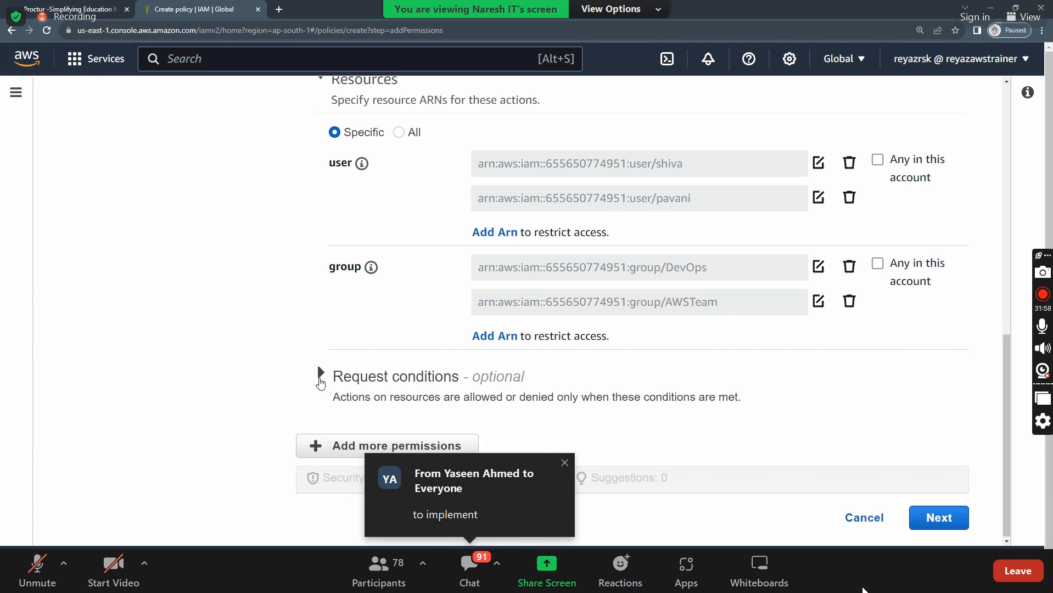
Add request conditions requiring MFA authentication and source IP 210.75.12.75/16.
{"action": "left_click", "coordinate": [321, 381]}
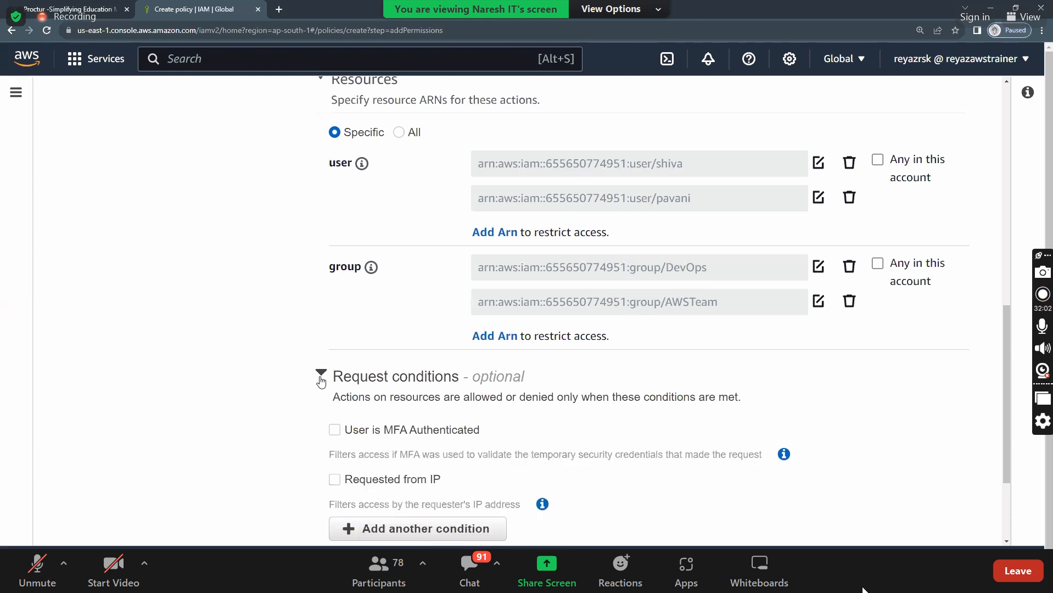
{"action": "scroll", "coordinate": [321, 382], "scroll_direction": "down", "scroll_amount": 1}
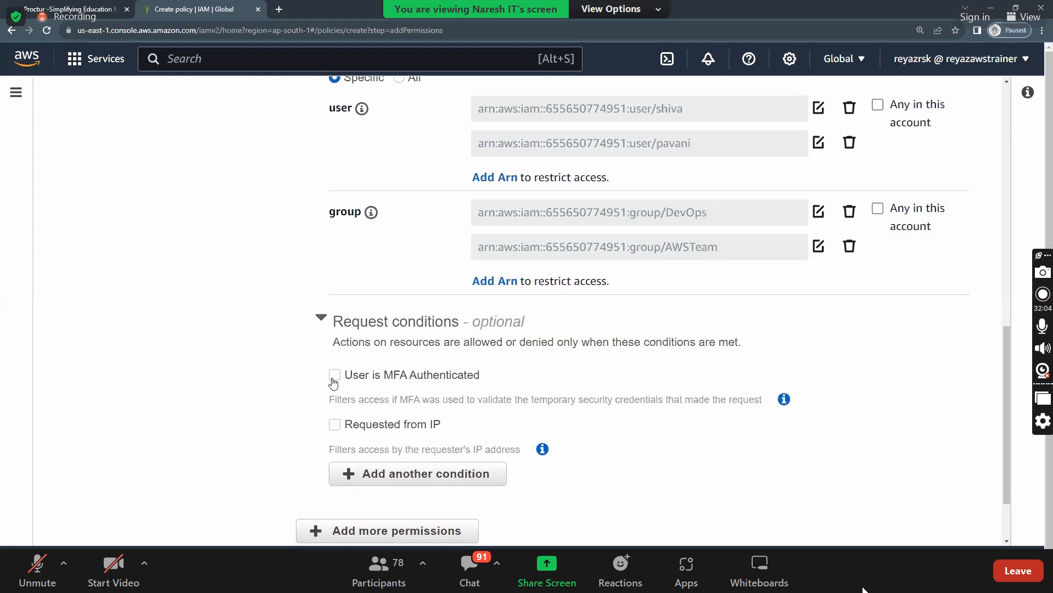
{"action": "left_click", "coordinate": [334, 375]}
{"action": "left_click", "coordinate": [363, 430]}
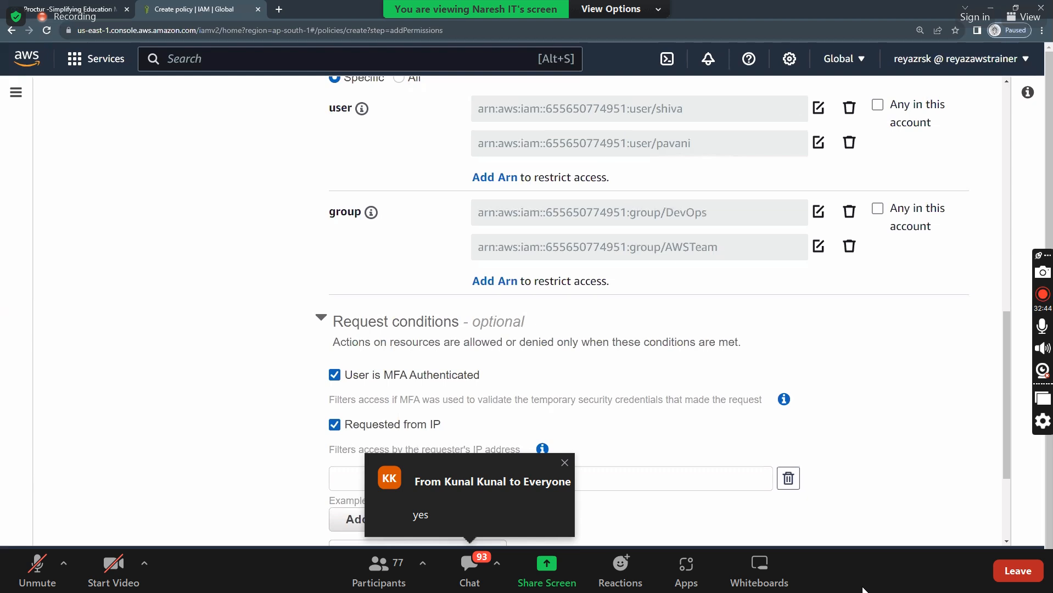
{"action": "left_click", "coordinate": [395, 479]}
{"action": "key", "text": "ctrl+v"}
{"action": "left_click", "coordinate": [188, 469]}
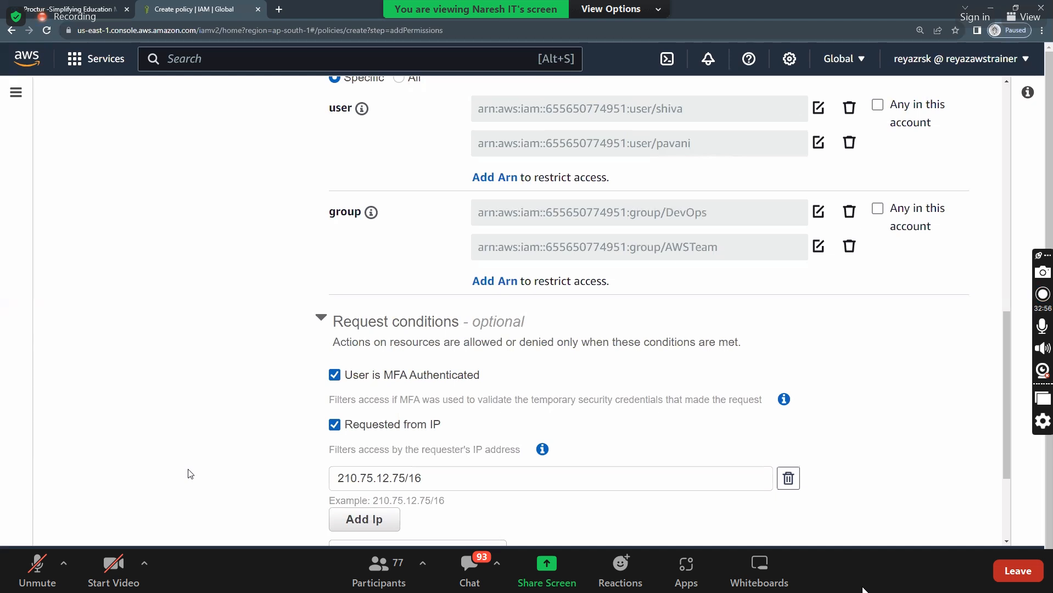
{"action": "scroll", "coordinate": [305, 442], "scroll_direction": "down", "scroll_amount": 3}
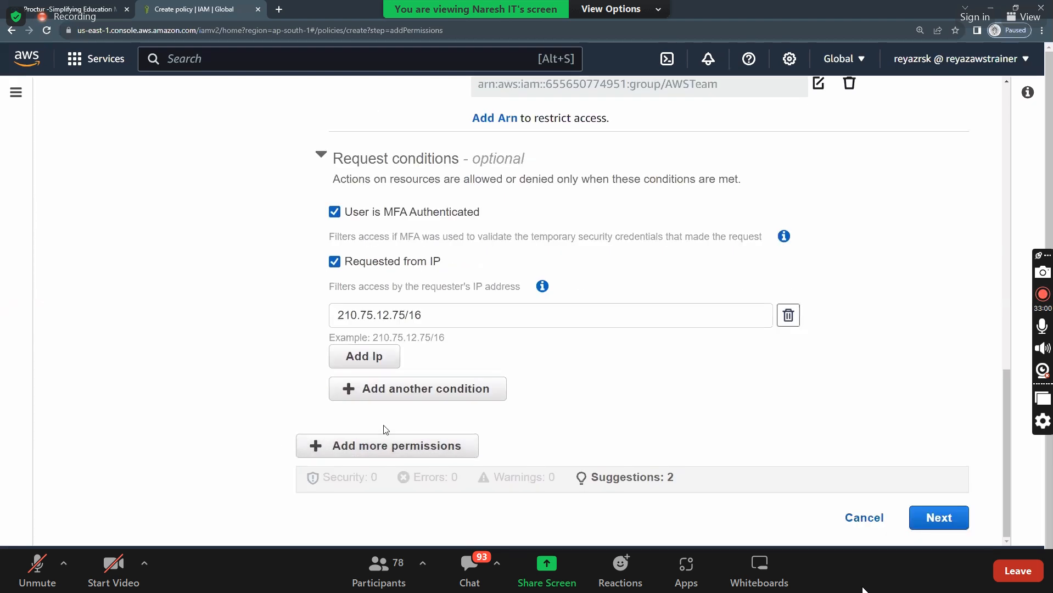
{"action": "scroll", "coordinate": [395, 420], "scroll_direction": "up", "scroll_amount": 12}
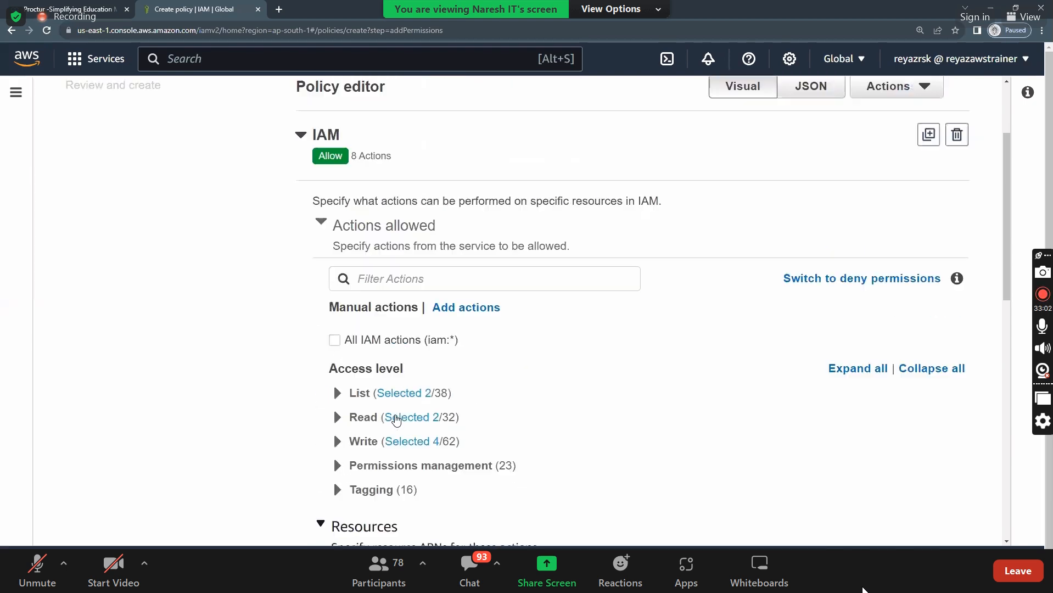
Switch the policy editor to the JSON view.
{"action": "scroll", "coordinate": [396, 420], "scroll_direction": "up", "scroll_amount": 2}
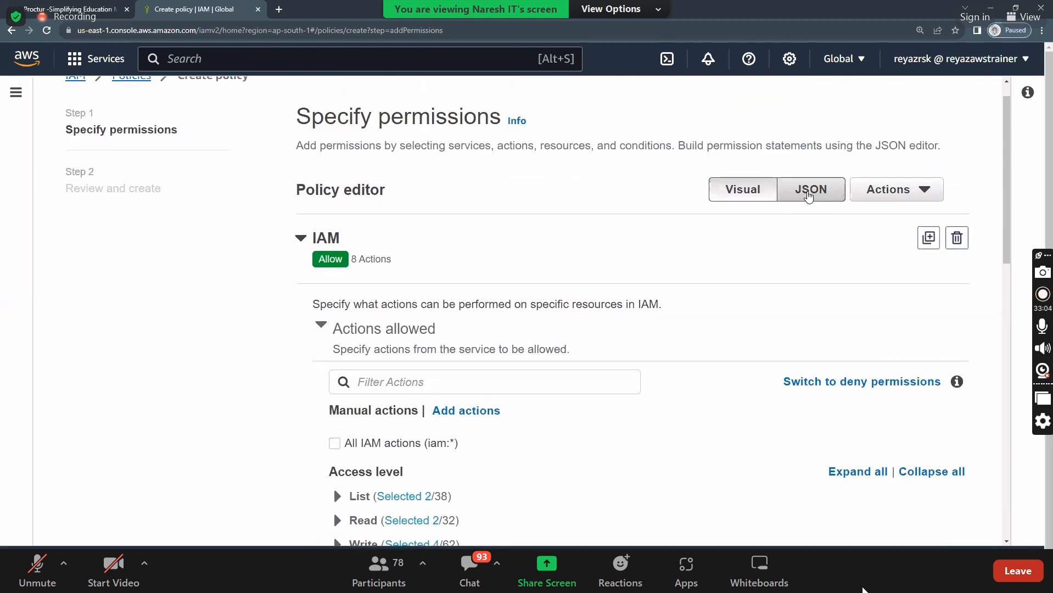
{"action": "left_click", "coordinate": [809, 193]}
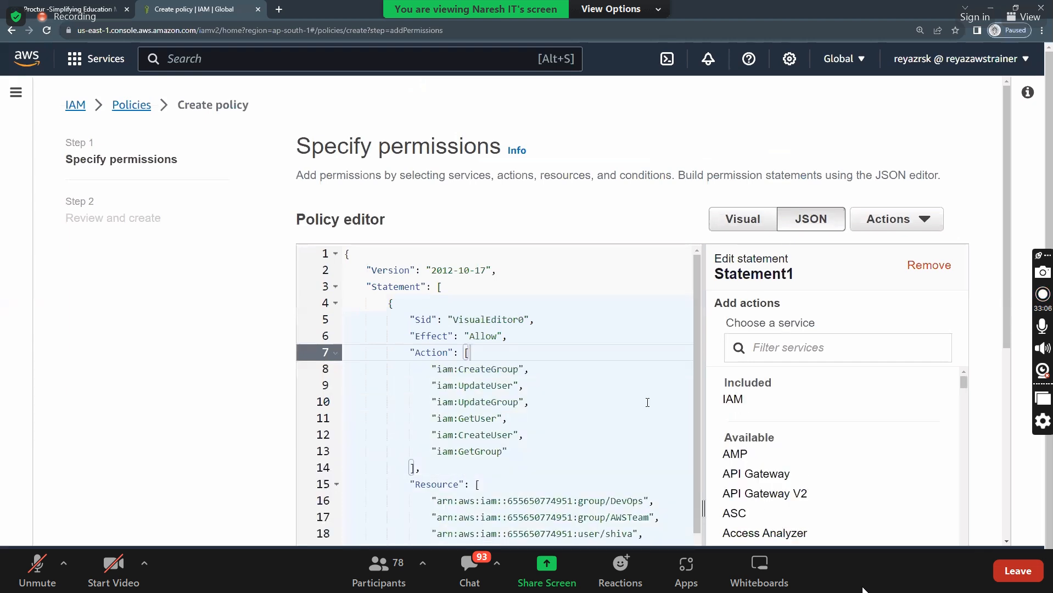
{"action": "scroll", "coordinate": [647, 402], "scroll_direction": "down", "scroll_amount": 2}
{"action": "scroll", "coordinate": [629, 419], "scroll_direction": "up", "scroll_amount": 2}
{"action": "scroll", "coordinate": [180, 377], "scroll_direction": "down", "scroll_amount": 3}
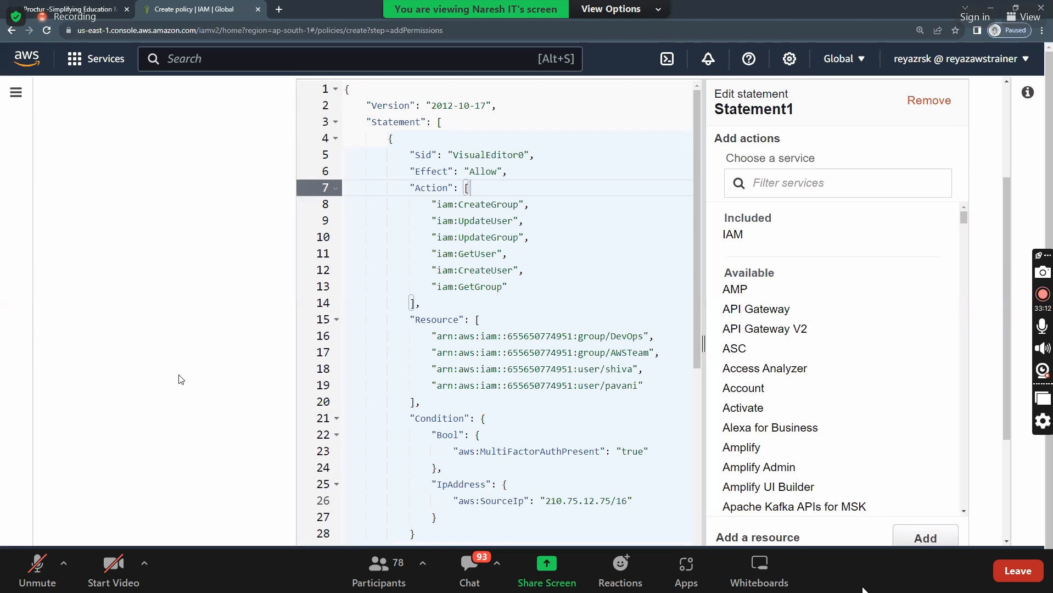
Highlight the Version, Statement, Sid and Effect lines of the JSON policy.
{"action": "left_click", "coordinate": [386, 105]}
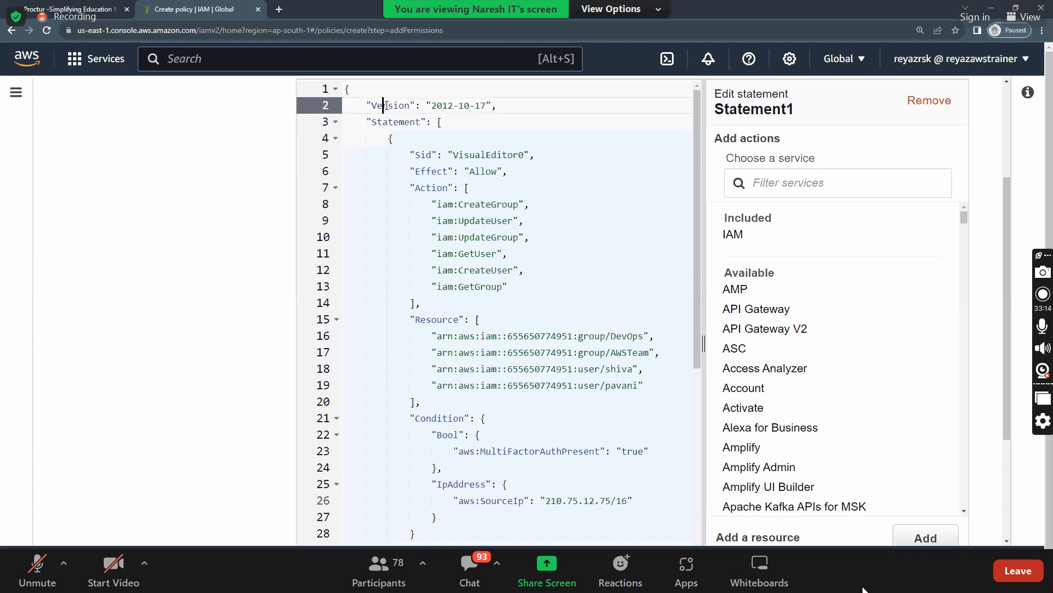
{"action": "left_click_drag", "start_coordinate": [367, 105], "coordinate": [506, 104]}
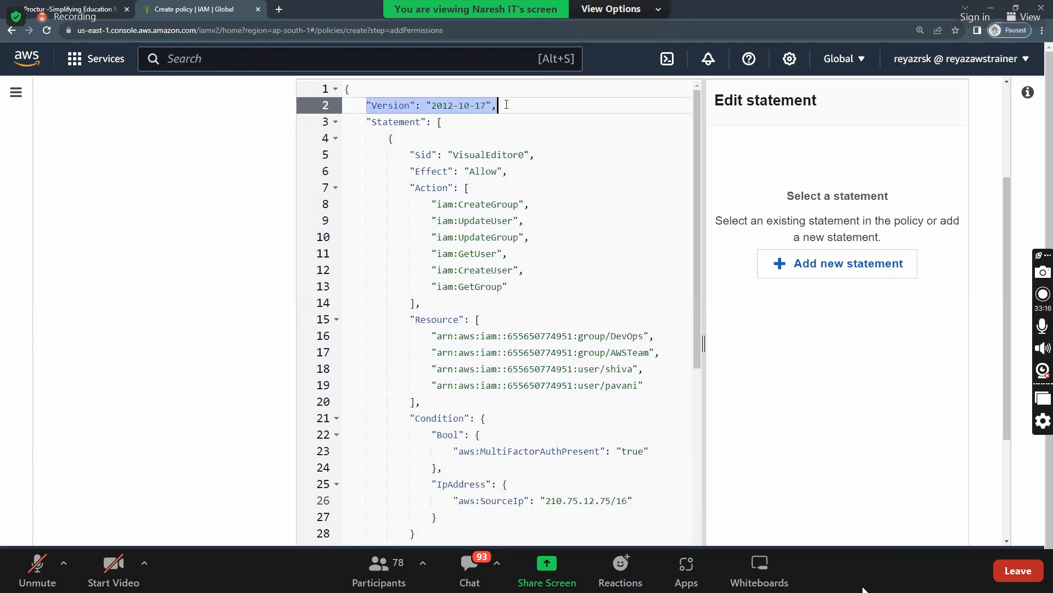
{"action": "left_click_drag", "start_coordinate": [367, 122], "coordinate": [458, 139]}
{"action": "left_click", "coordinate": [389, 191]}
{"action": "left_click_drag", "start_coordinate": [389, 155], "coordinate": [536, 156]}
{"action": "left_click_drag", "start_coordinate": [388, 171], "coordinate": [509, 172]}
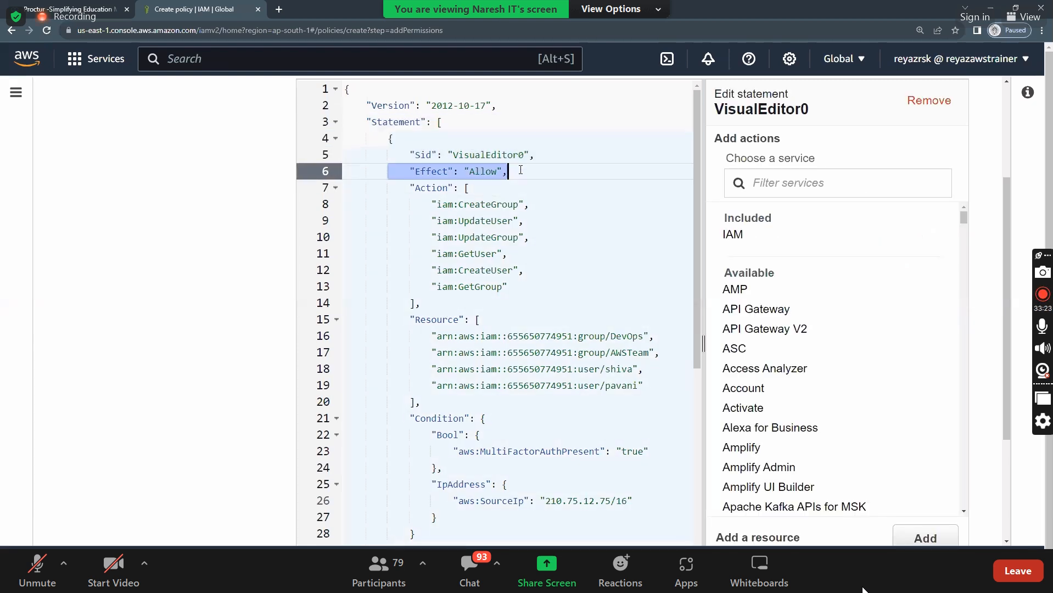
Check the first statement's Allow effect, six IAM group/user actions and four resource ARNs.
{"action": "double_click", "coordinate": [484, 172]}
{"action": "left_click", "coordinate": [481, 185]}
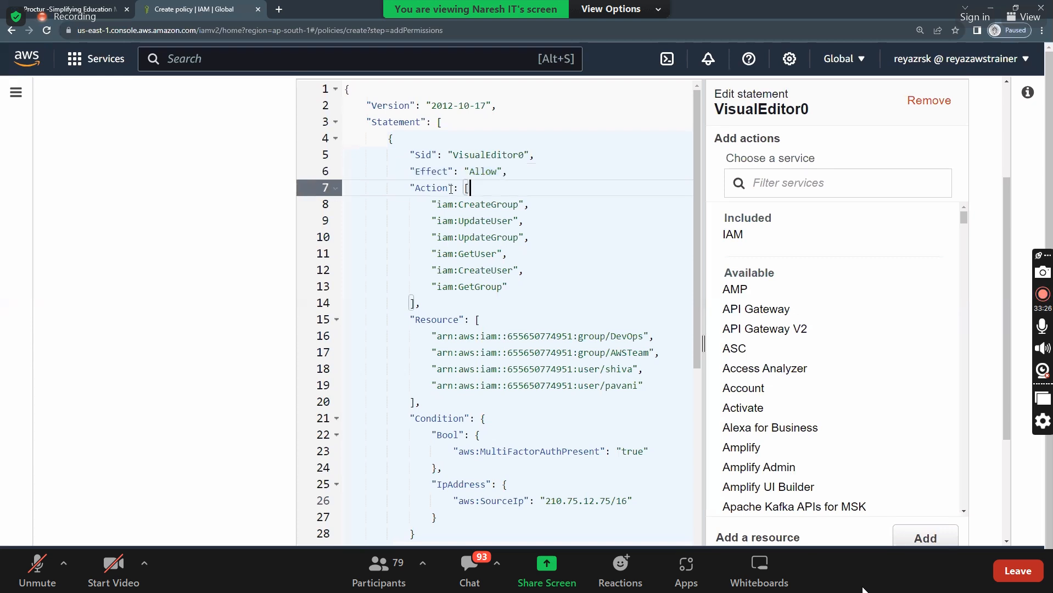
{"action": "left_click_drag", "start_coordinate": [389, 188], "coordinate": [521, 290]}
{"action": "left_click", "coordinate": [537, 256]}
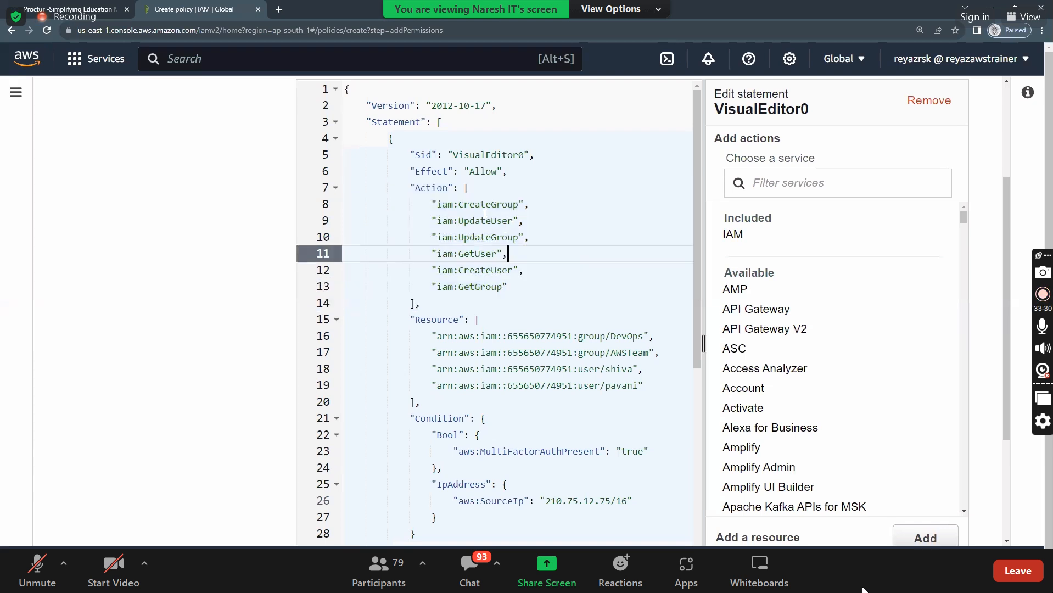
{"action": "left_click", "coordinate": [482, 205]}
{"action": "left_click", "coordinate": [485, 237]}
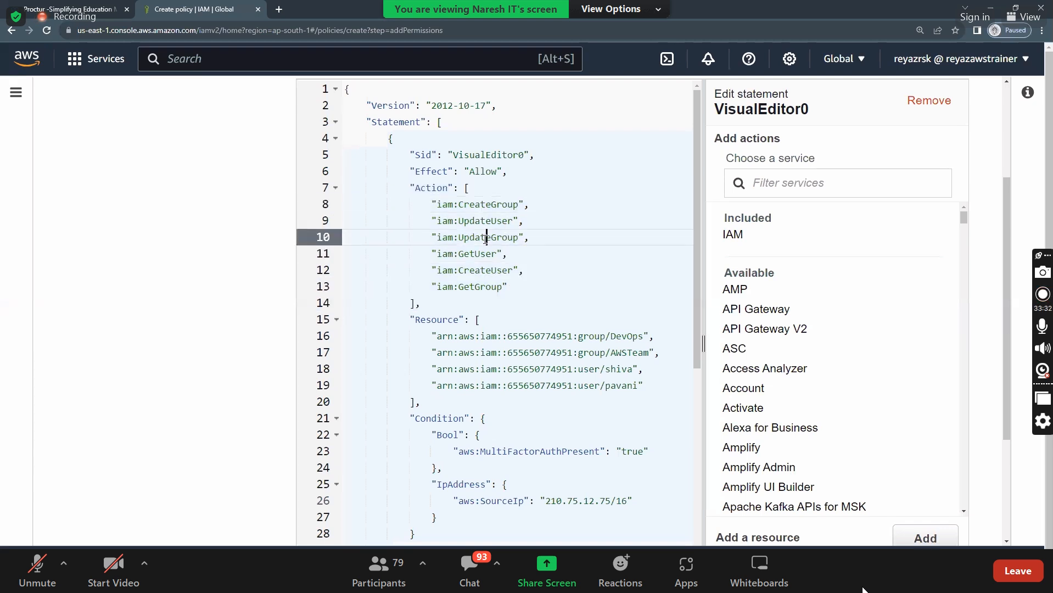
{"action": "left_click", "coordinate": [463, 258]}
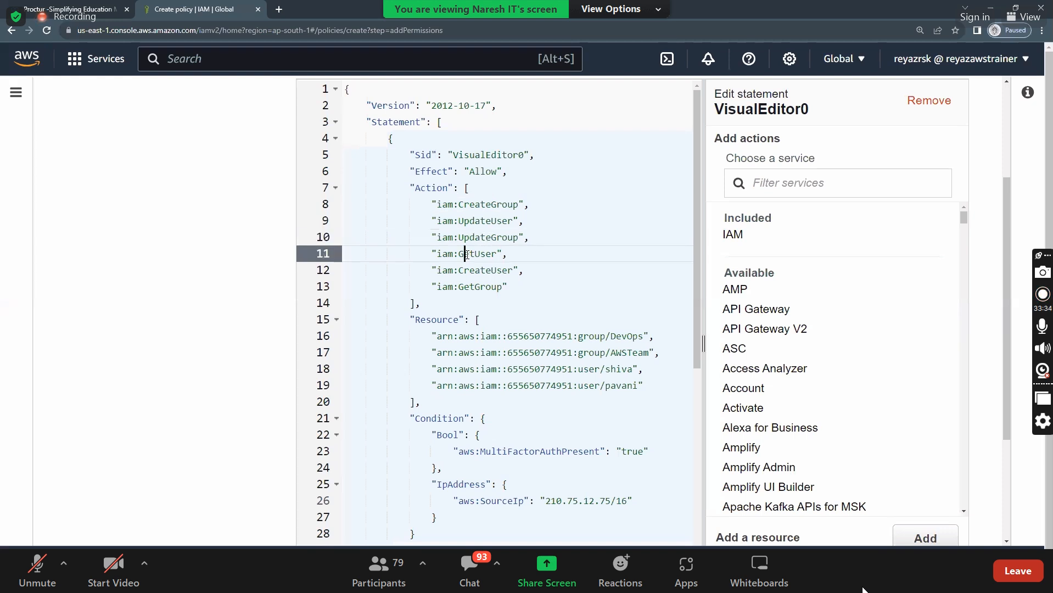
{"action": "left_click", "coordinate": [481, 220]}
{"action": "double_click", "coordinate": [477, 254]}
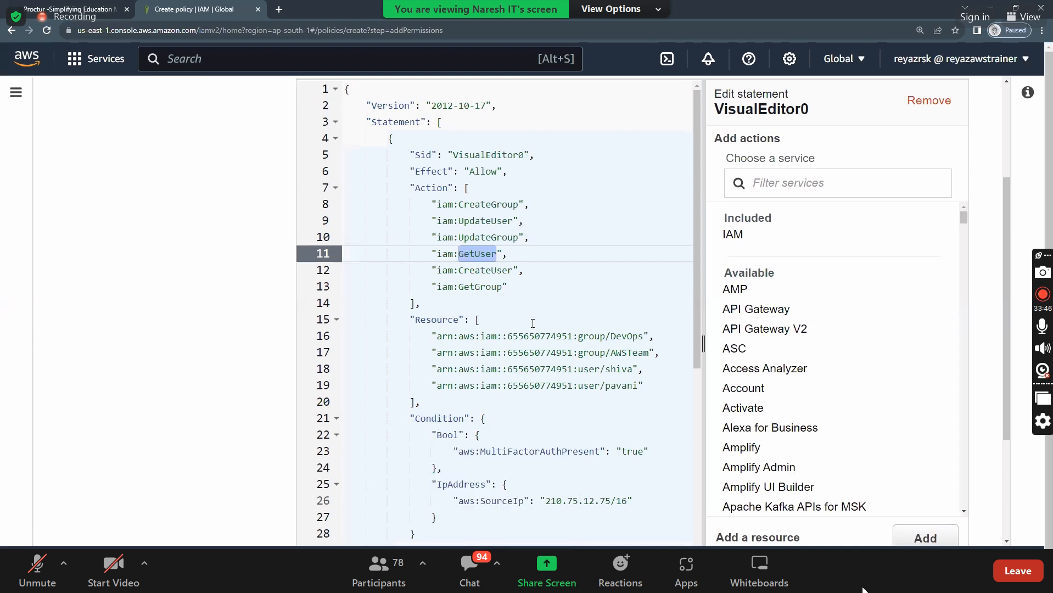
{"action": "left_click", "coordinate": [524, 298]}
{"action": "left_click_drag", "start_coordinate": [507, 286], "coordinate": [411, 205]}
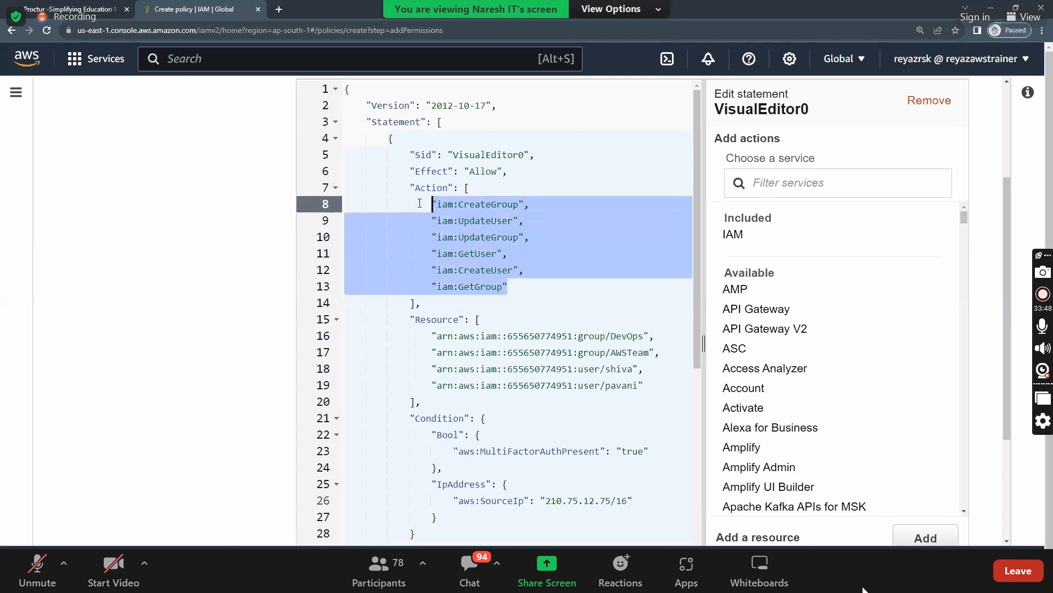
{"action": "left_click_drag", "start_coordinate": [575, 335], "coordinate": [638, 386]}
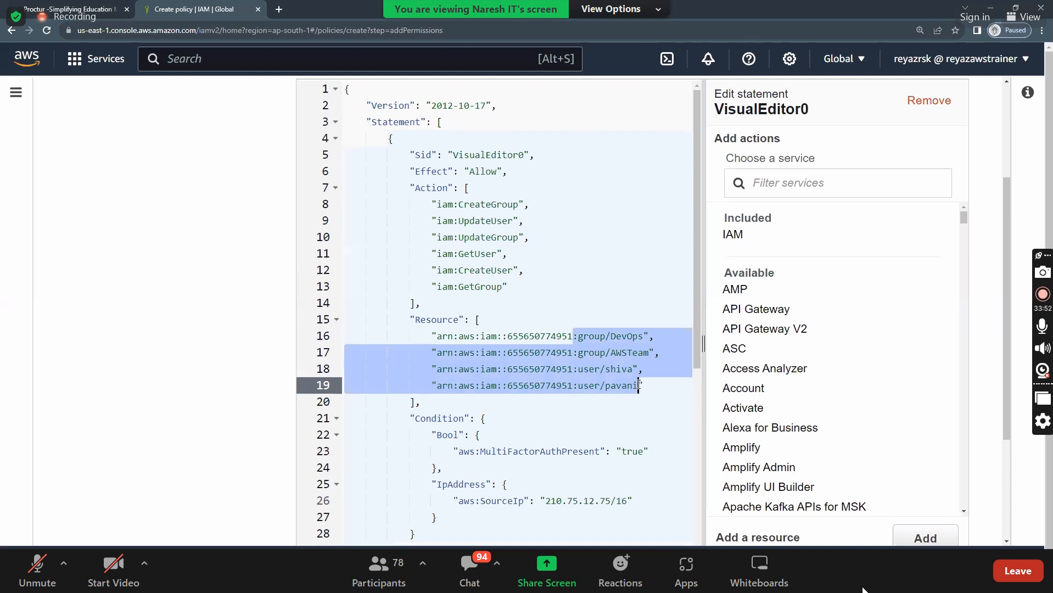
{"action": "left_click", "coordinate": [611, 334]}
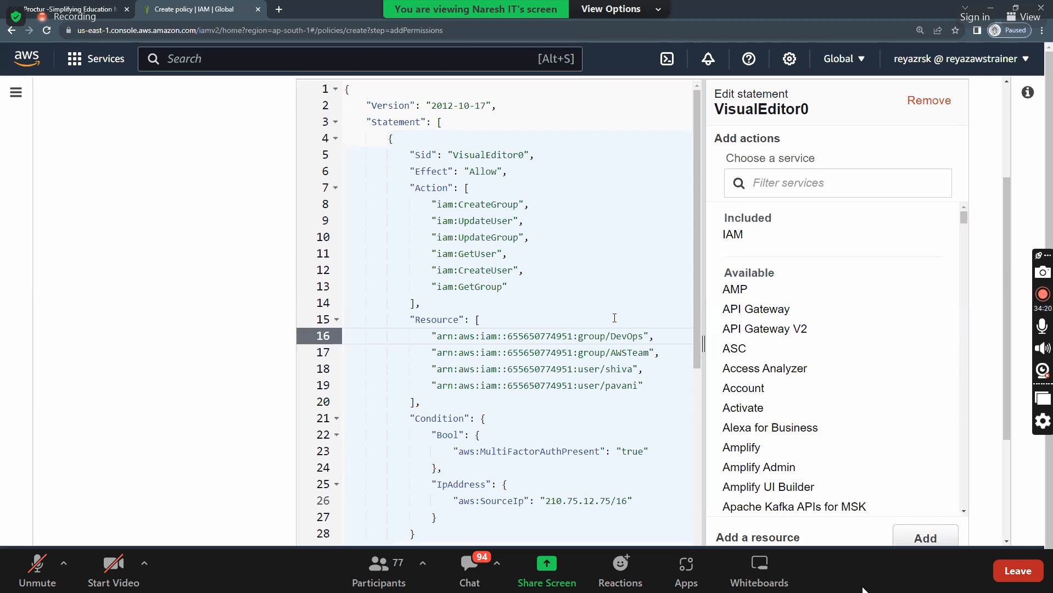
{"action": "left_click_drag", "start_coordinate": [651, 395], "coordinate": [406, 338]}
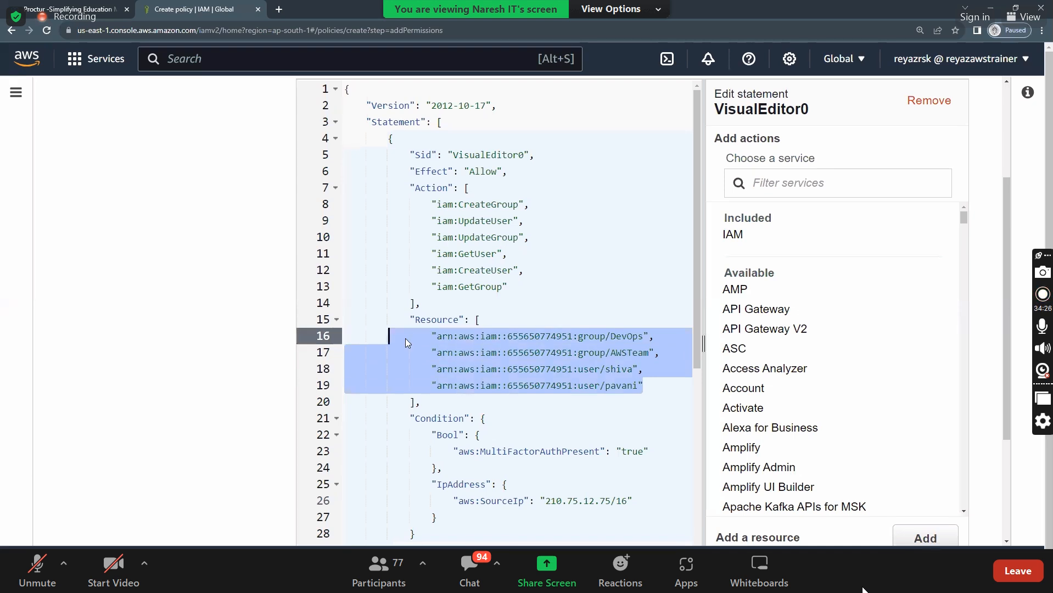
Add the MFA condition set to true and the IpAddress condition 210.75.12.75/16.
{"action": "scroll", "coordinate": [456, 349], "scroll_direction": "down", "scroll_amount": 2}
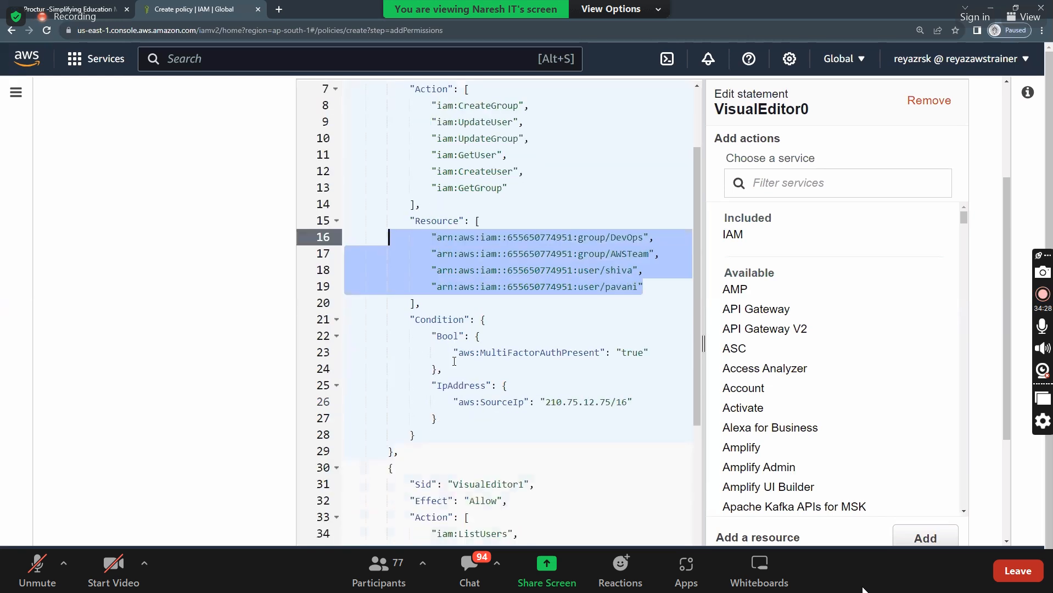
{"action": "left_click", "coordinate": [444, 322]}
{"action": "double_click", "coordinate": [628, 352]}
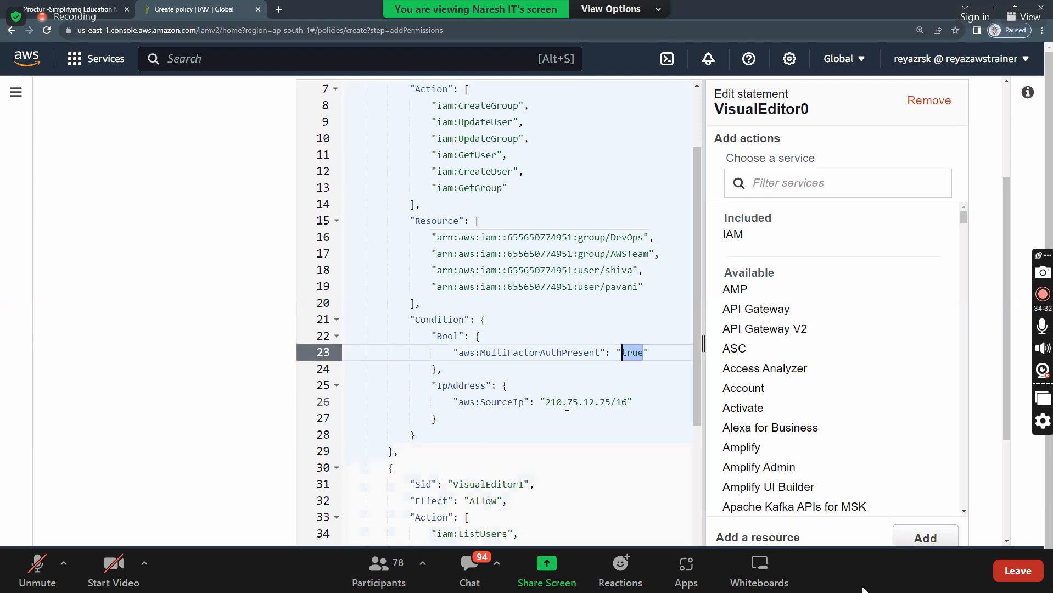
{"action": "left_click", "coordinate": [443, 386]}
{"action": "left_click_drag", "start_coordinate": [546, 402], "coordinate": [634, 404]}
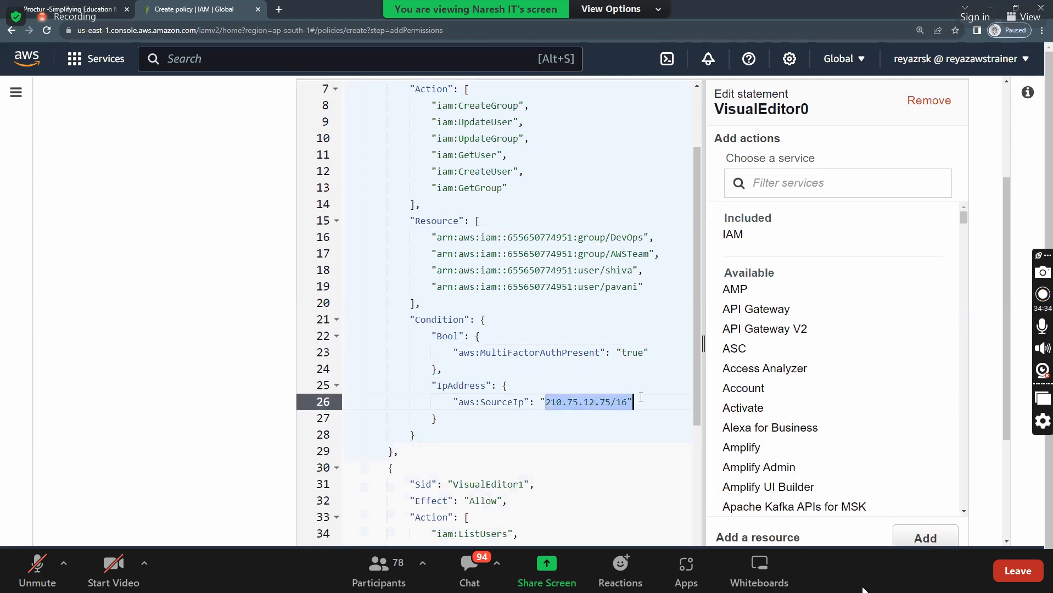
{"action": "scroll", "coordinate": [604, 395], "scroll_direction": "down", "scroll_amount": 2}
{"action": "left_click_drag", "start_coordinate": [503, 434], "coordinate": [525, 453]}
{"action": "scroll", "coordinate": [527, 460], "scroll_direction": "down", "scroll_amount": 2}
Make VisualEditor1 allow ListUsers and ListGroups on all resources under the same MFA and IP conditions.
{"action": "left_click", "coordinate": [576, 363]}
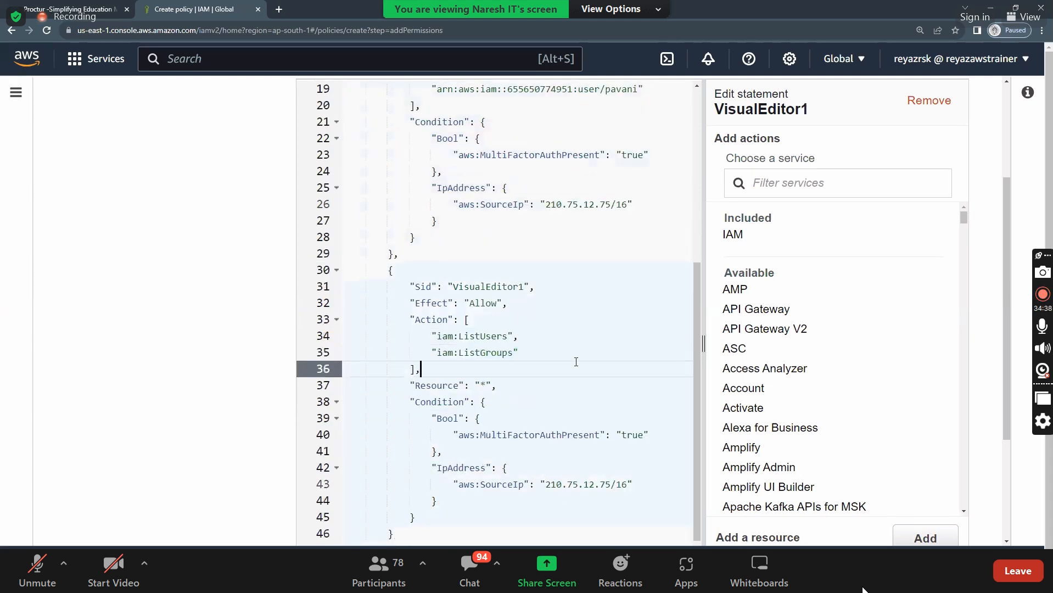
{"action": "left_click_drag", "start_coordinate": [368, 270], "coordinate": [556, 513]}
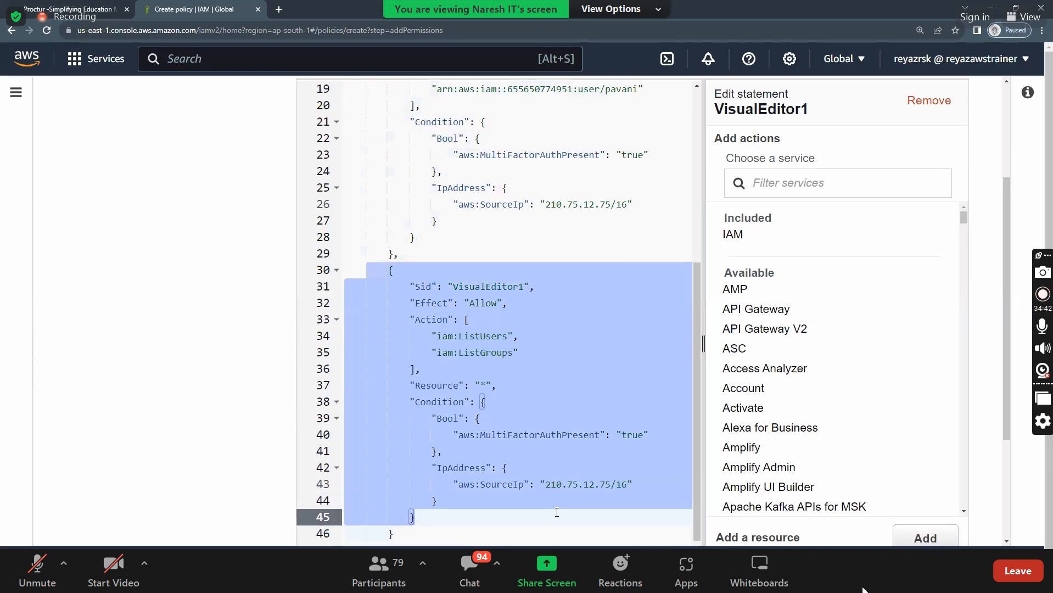
{"action": "left_click", "coordinate": [611, 435]}
{"action": "scroll", "coordinate": [605, 477], "scroll_direction": "up", "scroll_amount": 6}
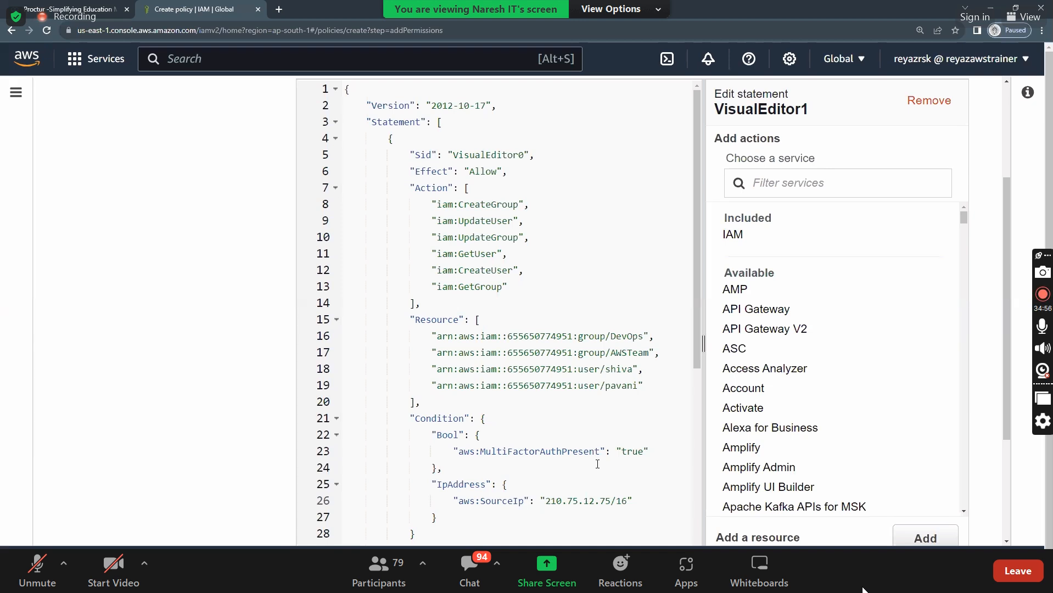
{"action": "left_click", "coordinate": [421, 154]}
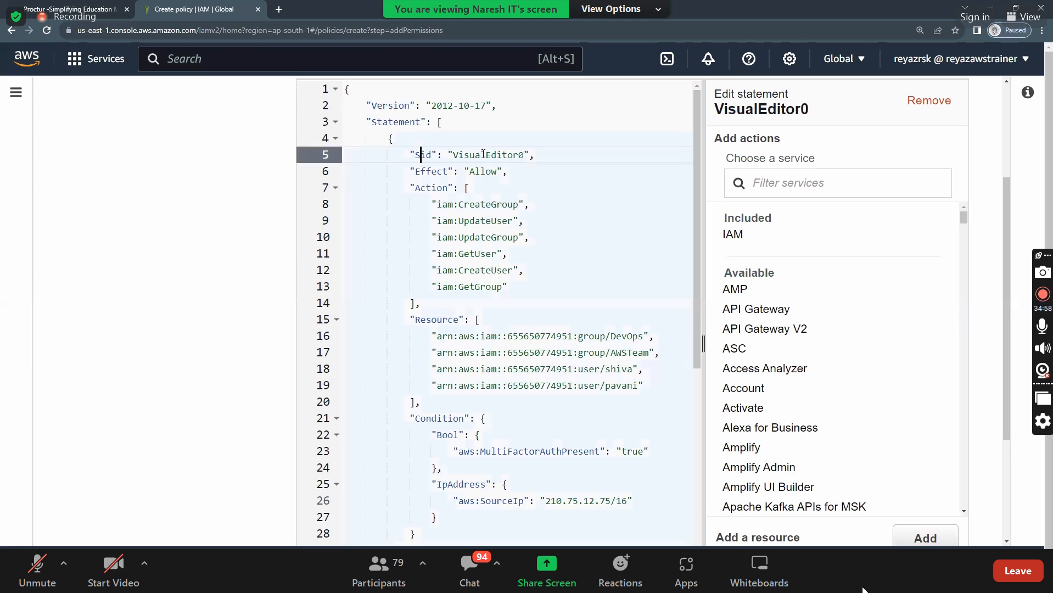
{"action": "left_click", "coordinate": [424, 171]}
{"action": "left_click", "coordinate": [460, 220]}
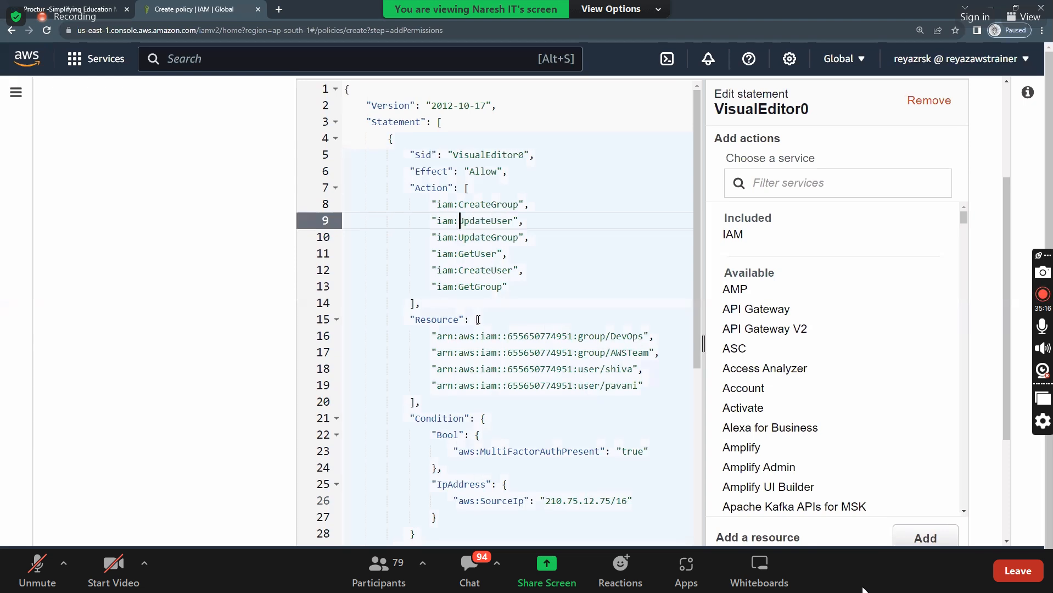
{"action": "scroll", "coordinate": [368, 391], "scroll_direction": "down", "scroll_amount": 5}
{"action": "scroll", "coordinate": [367, 391], "scroll_direction": "down", "scroll_amount": 5}
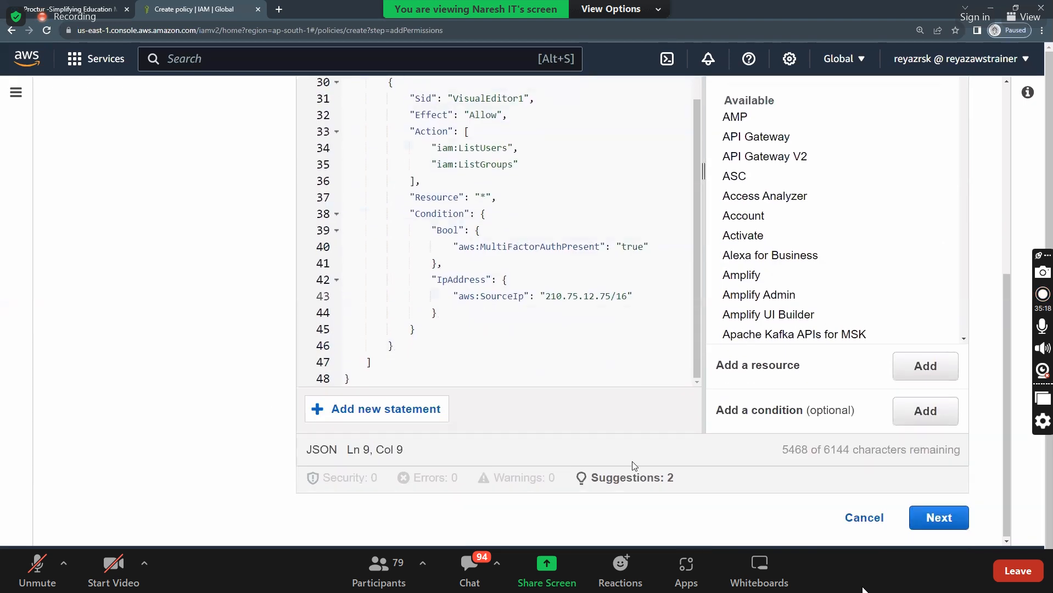
Name the policy 6pmfirstpolicy on the review page and create it.
{"action": "left_click", "coordinate": [944, 514]}
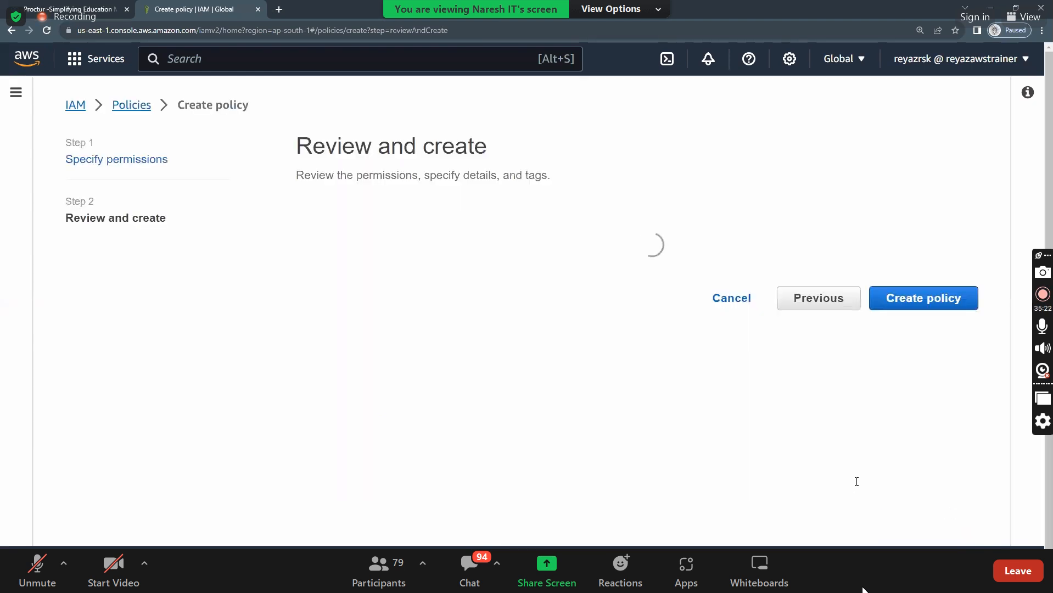
{"action": "scroll", "coordinate": [444, 310], "scroll_direction": "down", "scroll_amount": 8}
{"action": "scroll", "coordinate": [381, 346], "scroll_direction": "up", "scroll_amount": 10}
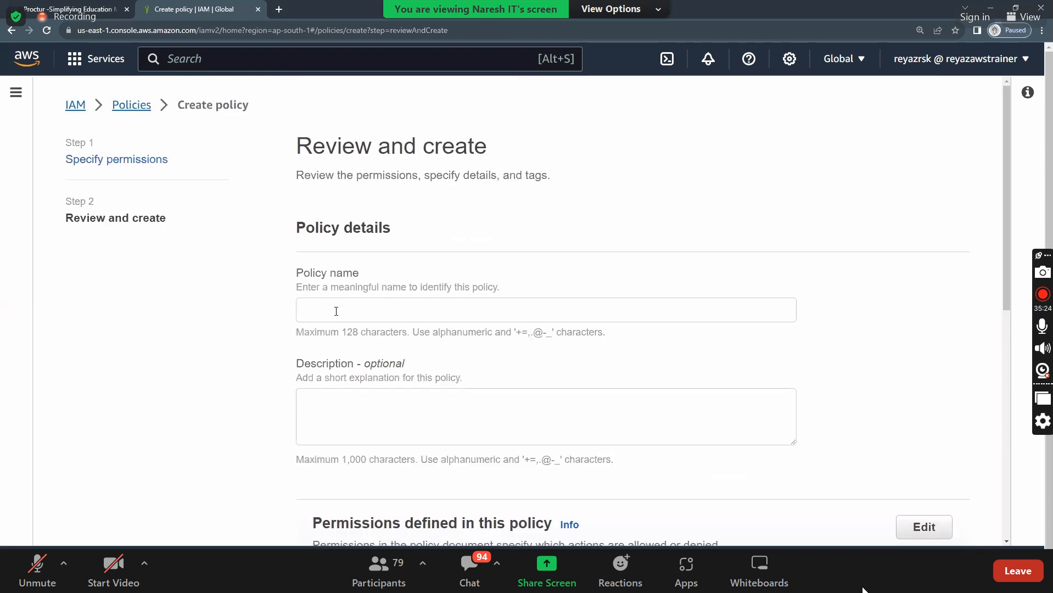
{"action": "left_click", "coordinate": [312, 311]}
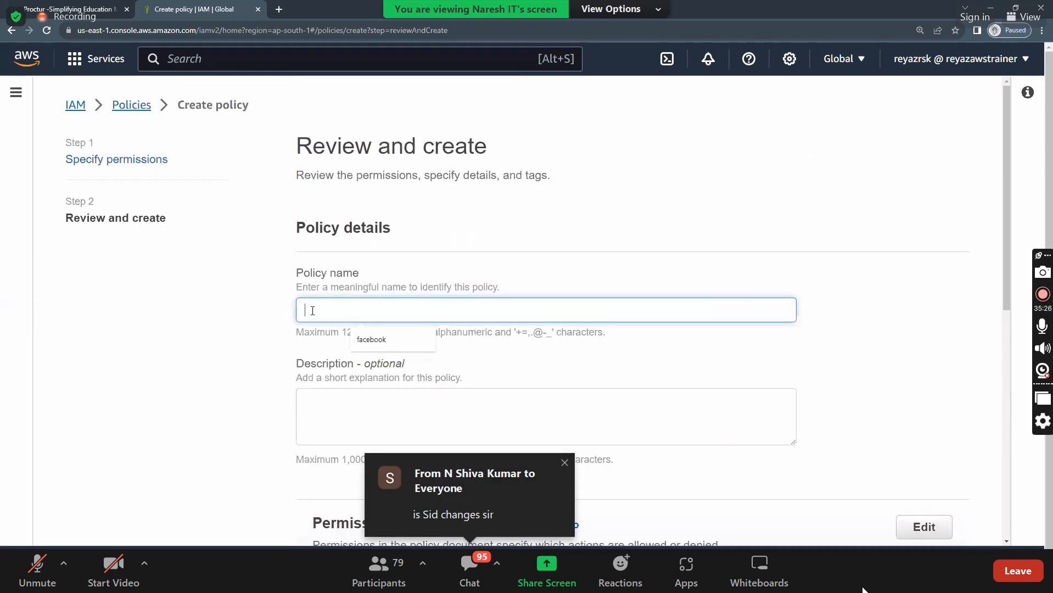
{"action": "type", "text": "6pm"}
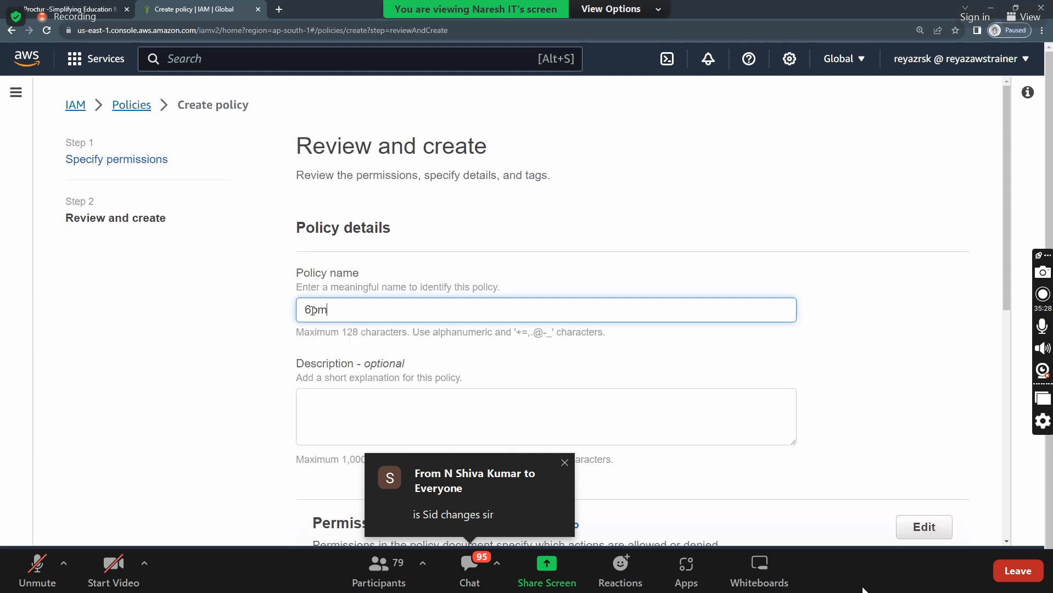
{"action": "type", "text": "firstpolicy"}
{"action": "scroll", "coordinate": [558, 400], "scroll_direction": "down", "scroll_amount": 4}
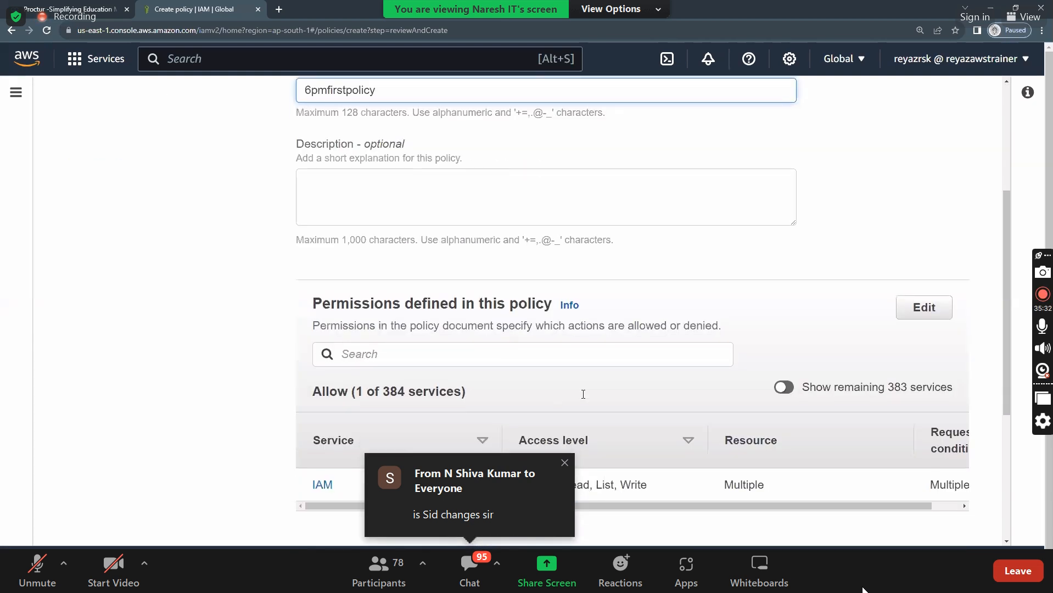
{"action": "scroll", "coordinate": [583, 393], "scroll_direction": "down", "scroll_amount": 4}
{"action": "scroll", "coordinate": [341, 237], "scroll_direction": "up", "scroll_amount": 2}
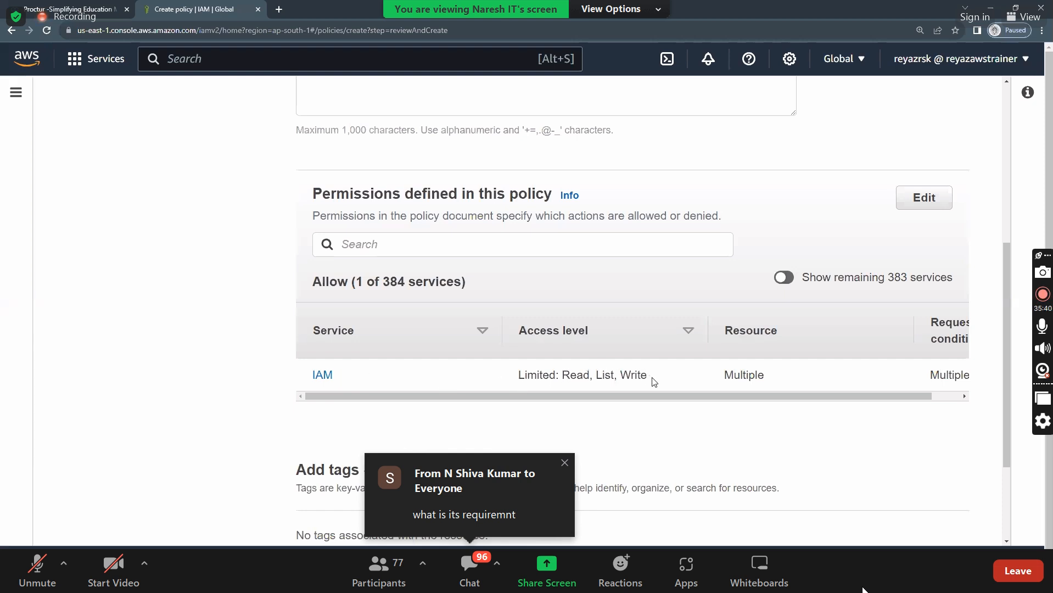
{"action": "scroll", "coordinate": [771, 482], "scroll_direction": "down", "scroll_amount": 3}
{"action": "left_click", "coordinate": [951, 526]}
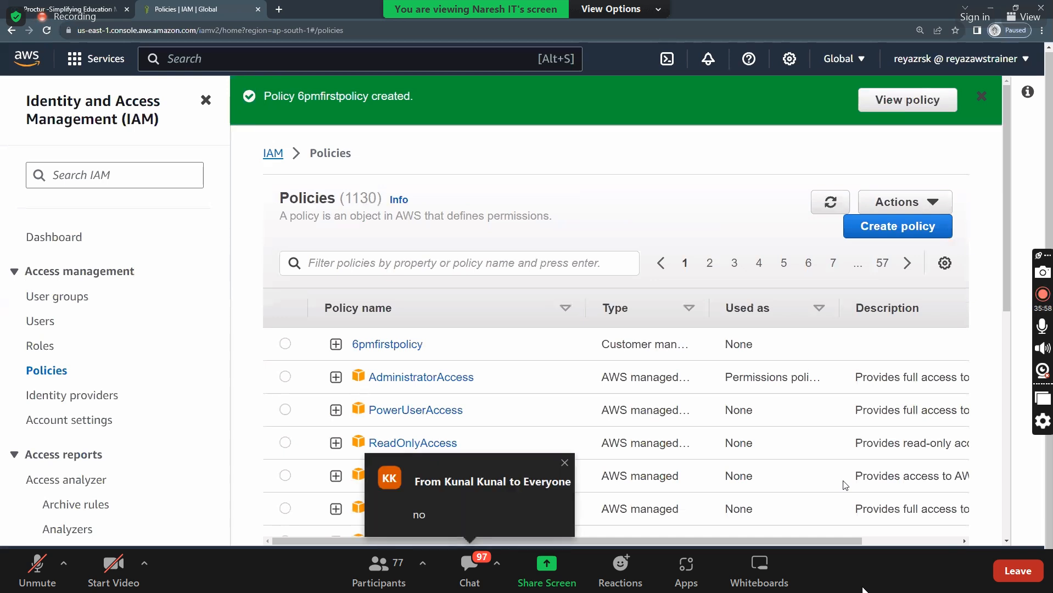
Start a new IAM user with the new user's name, console access, and no password reset required.
{"action": "left_click", "coordinate": [39, 322]}
{"action": "left_click", "coordinate": [923, 346]}
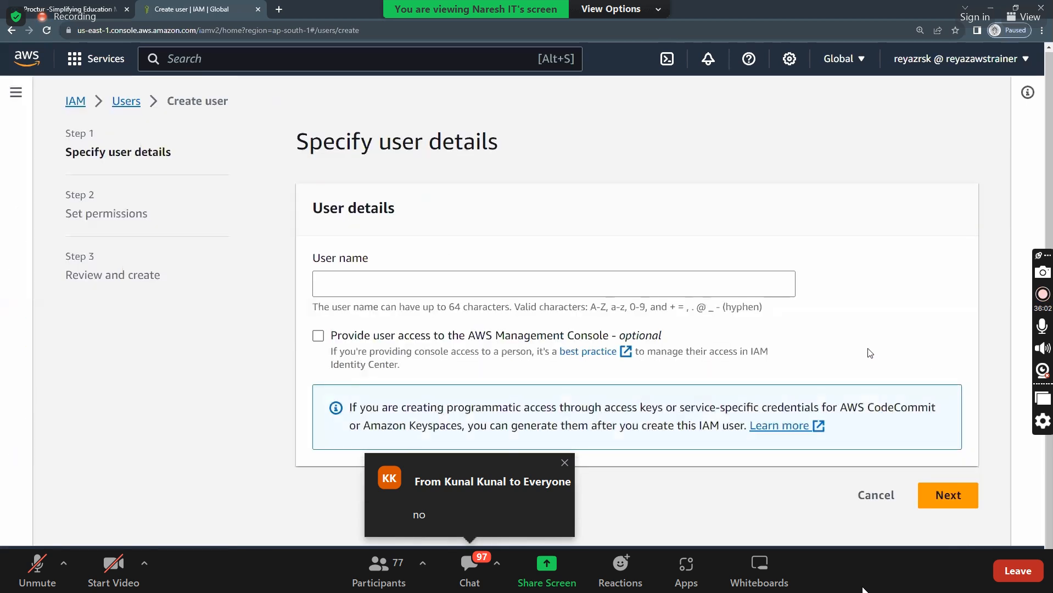
{"action": "left_click", "coordinate": [424, 285]}
{"action": "type", "text": "sw"}
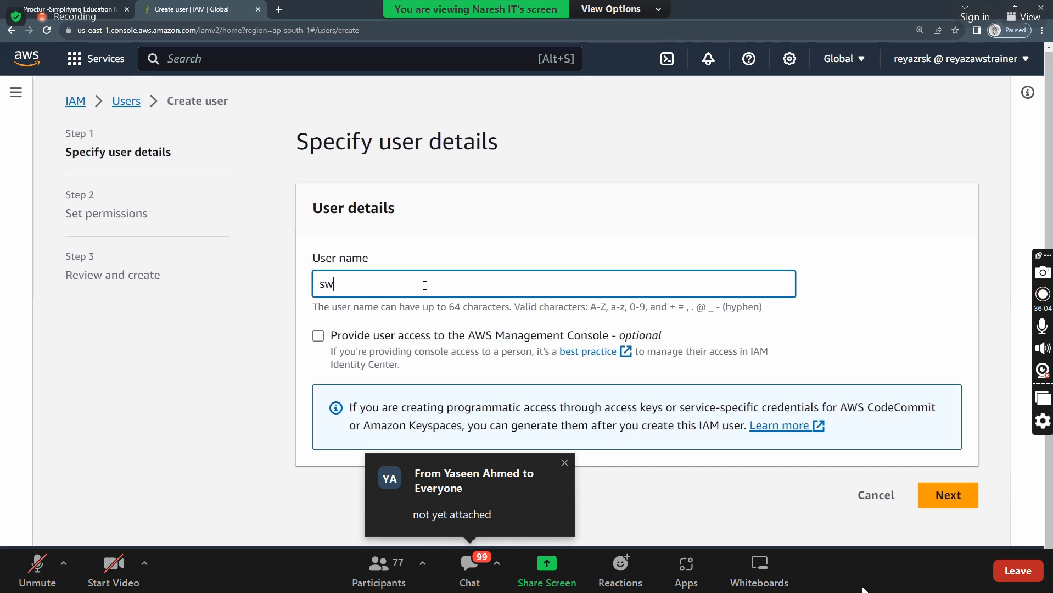
{"action": "type", "text": "apnil"}
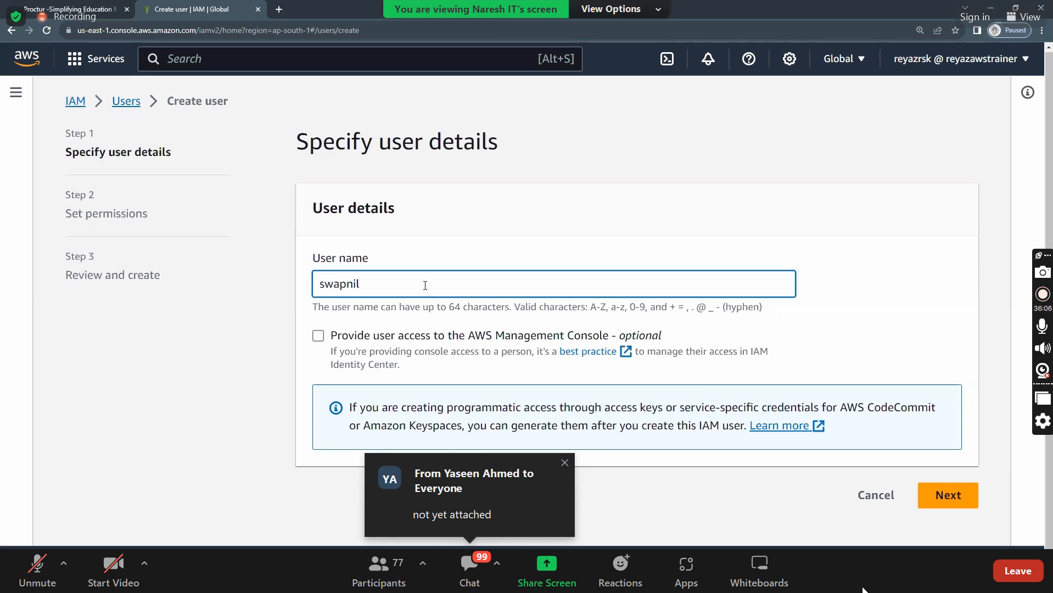
{"action": "left_click", "coordinate": [318, 337]}
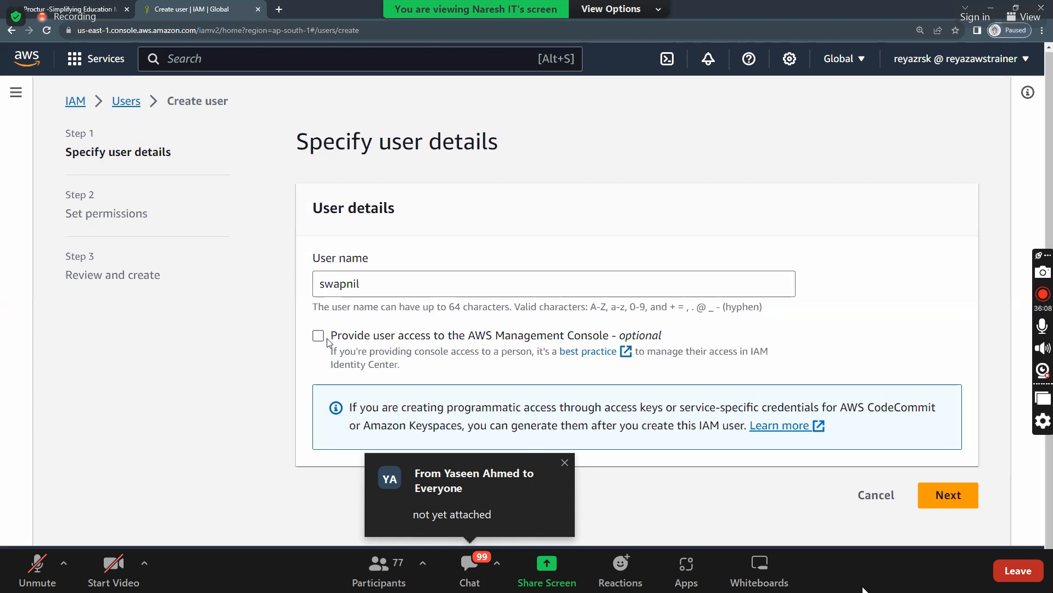
{"action": "scroll", "coordinate": [361, 382], "scroll_direction": "down", "scroll_amount": 3}
{"action": "left_click", "coordinate": [368, 354]}
{"action": "scroll", "coordinate": [384, 467], "scroll_direction": "down", "scroll_amount": 3}
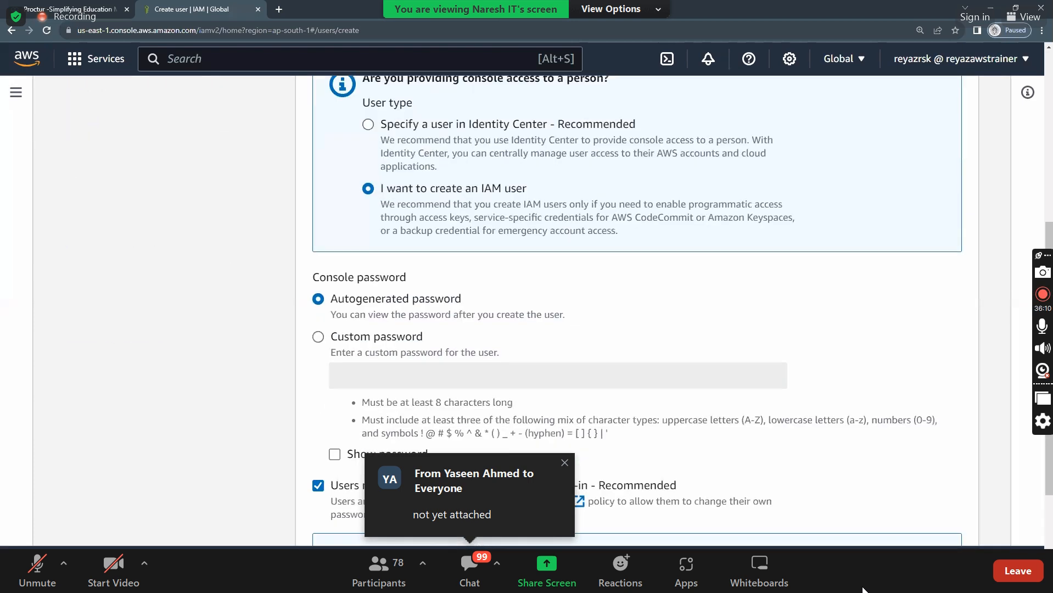
{"action": "left_click", "coordinate": [319, 485]}
{"action": "scroll", "coordinate": [329, 483], "scroll_direction": "down", "scroll_amount": 3}
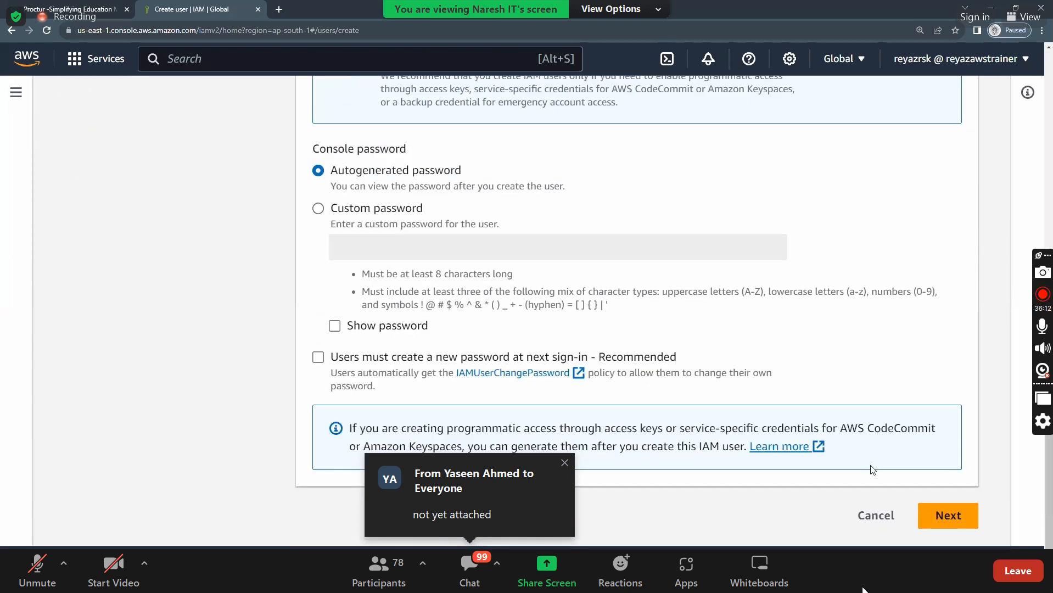
{"action": "left_click", "coordinate": [947, 514]}
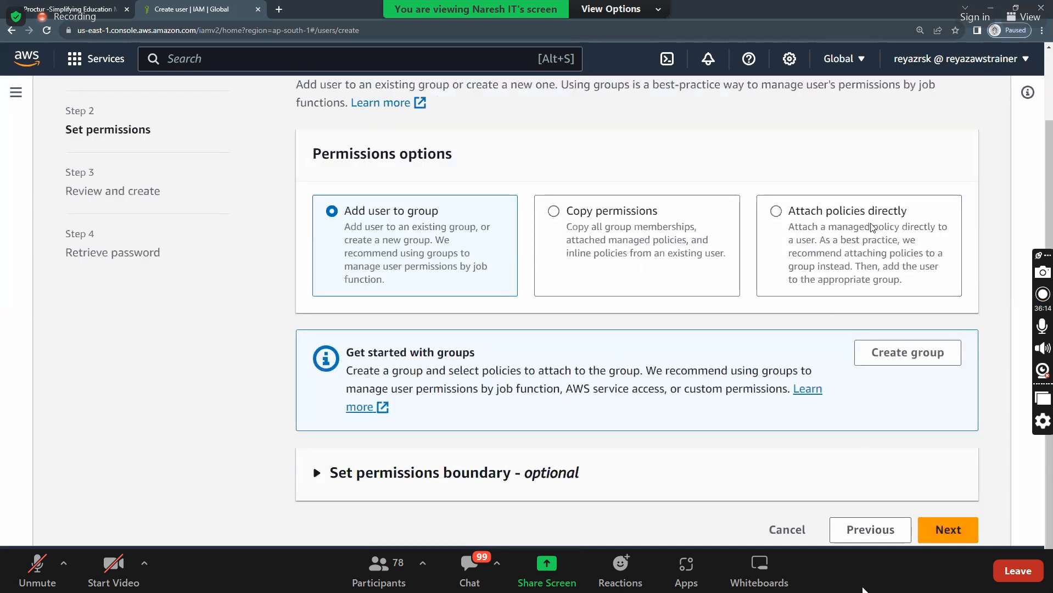
Attach 6pmfirstpolicy directly to the user and continue to review.
{"action": "left_click", "coordinate": [872, 227]}
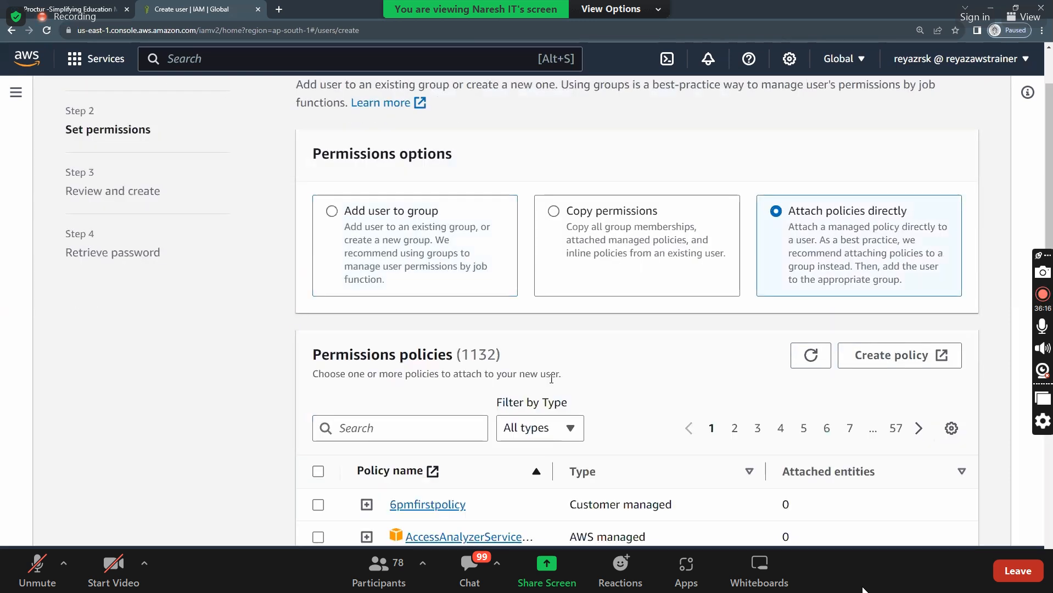
{"action": "scroll", "coordinate": [467, 404], "scroll_direction": "down", "scroll_amount": 3}
{"action": "left_click", "coordinate": [318, 341]}
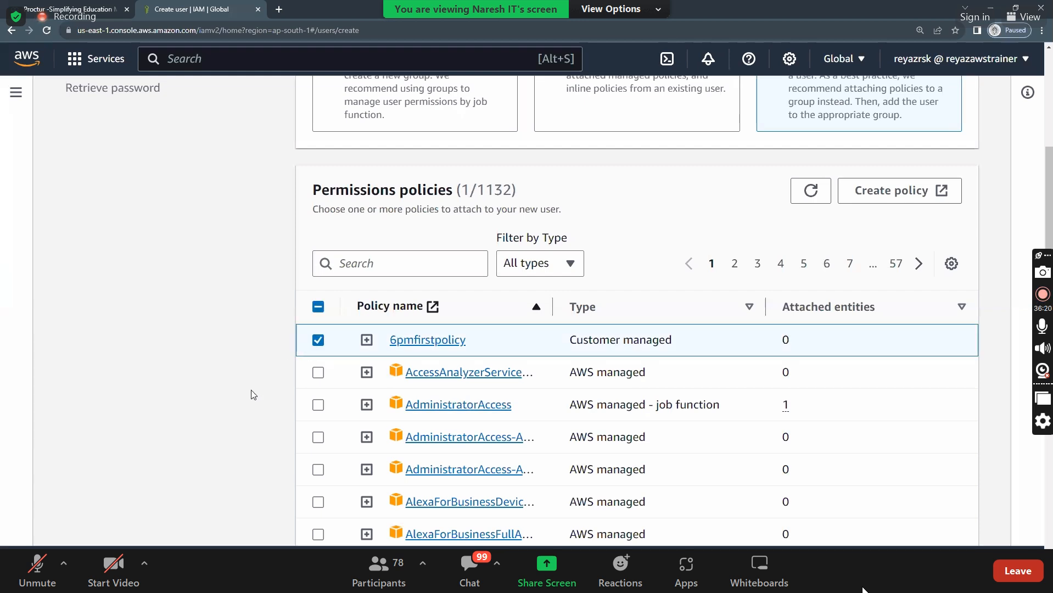
{"action": "scroll", "coordinate": [261, 391], "scroll_direction": "down", "scroll_amount": 3}
{"action": "scroll", "coordinate": [870, 512], "scroll_direction": "down", "scroll_amount": 7}
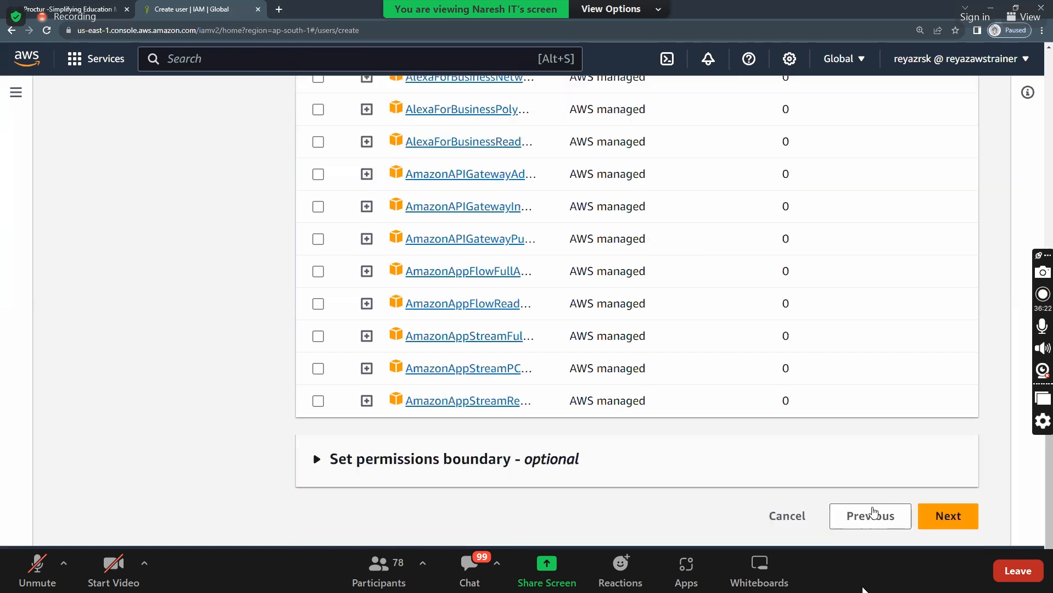
{"action": "left_click", "coordinate": [946, 518]}
{"action": "scroll", "coordinate": [885, 493], "scroll_direction": "down", "scroll_amount": 3}
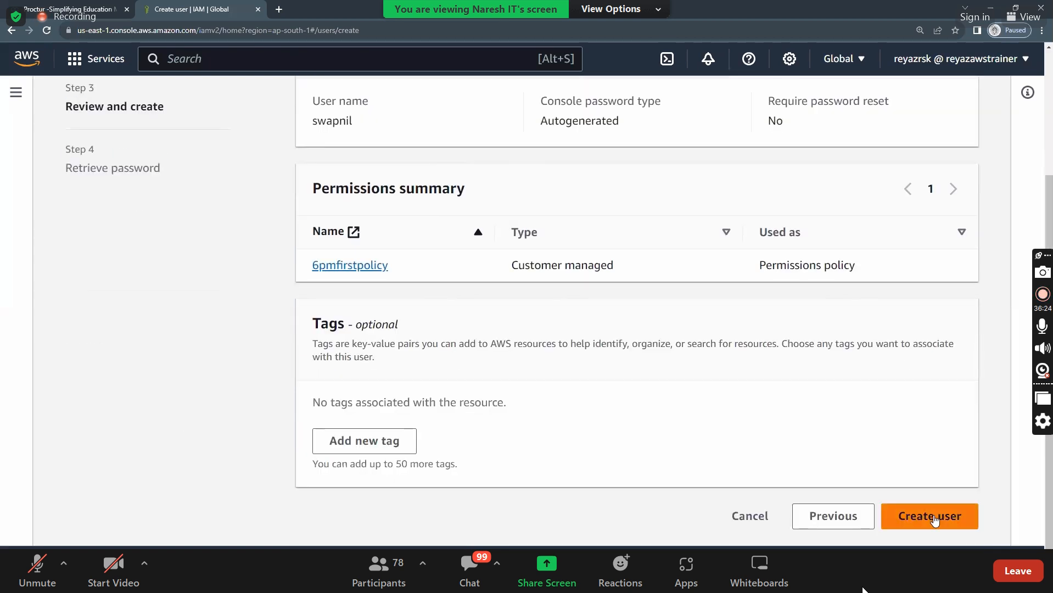
Create the IAM user and reveal its generated console password.
{"action": "left_click", "coordinate": [932, 516]}
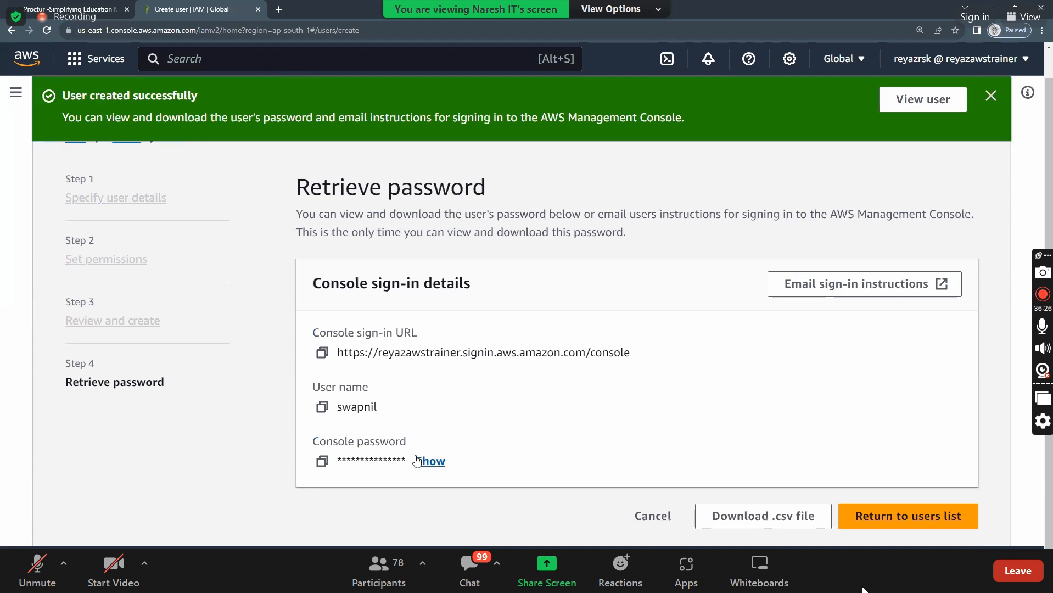
{"action": "double_click", "coordinate": [436, 351]}
{"action": "left_click", "coordinate": [489, 377]}
{"action": "double_click", "coordinate": [357, 407]}
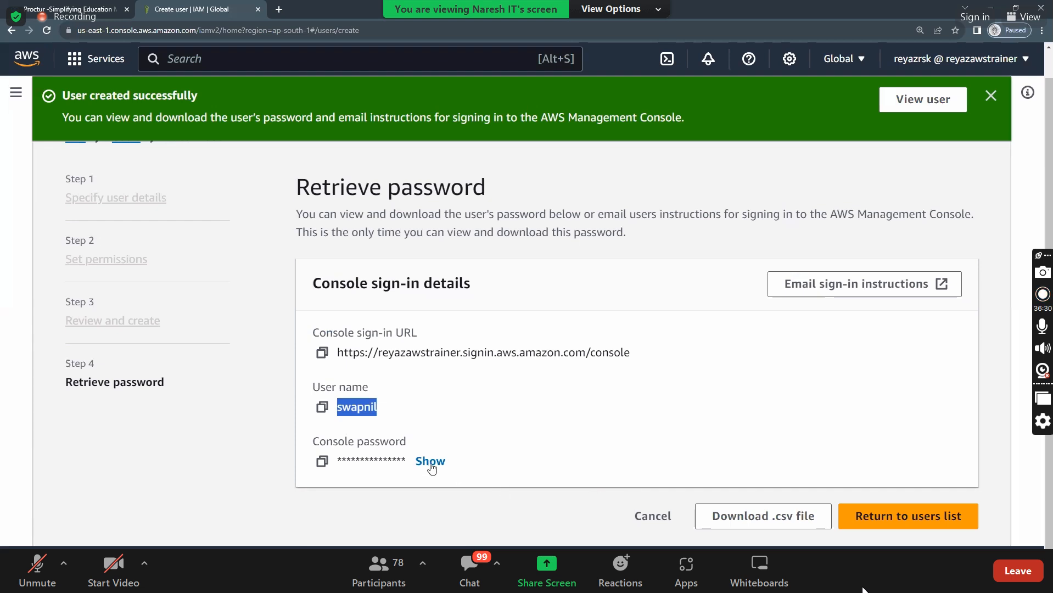
{"action": "left_click", "coordinate": [433, 464]}
Return to the Users list and dismiss the success banner and Identity Center notice.
{"action": "left_click", "coordinate": [845, 522]}
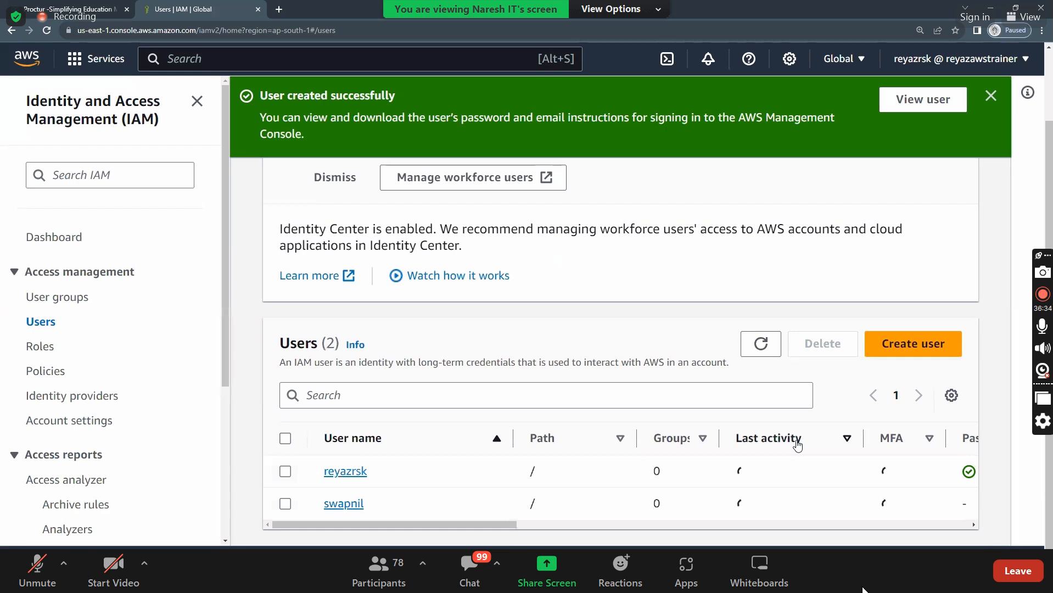
{"action": "left_click", "coordinate": [991, 96]}
{"action": "left_click", "coordinate": [336, 177]}
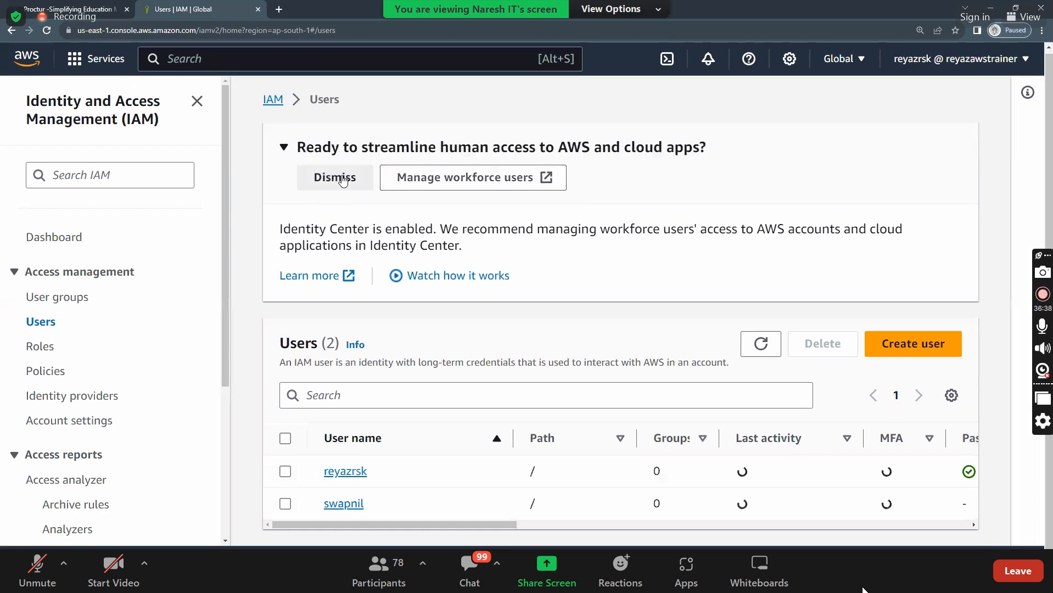
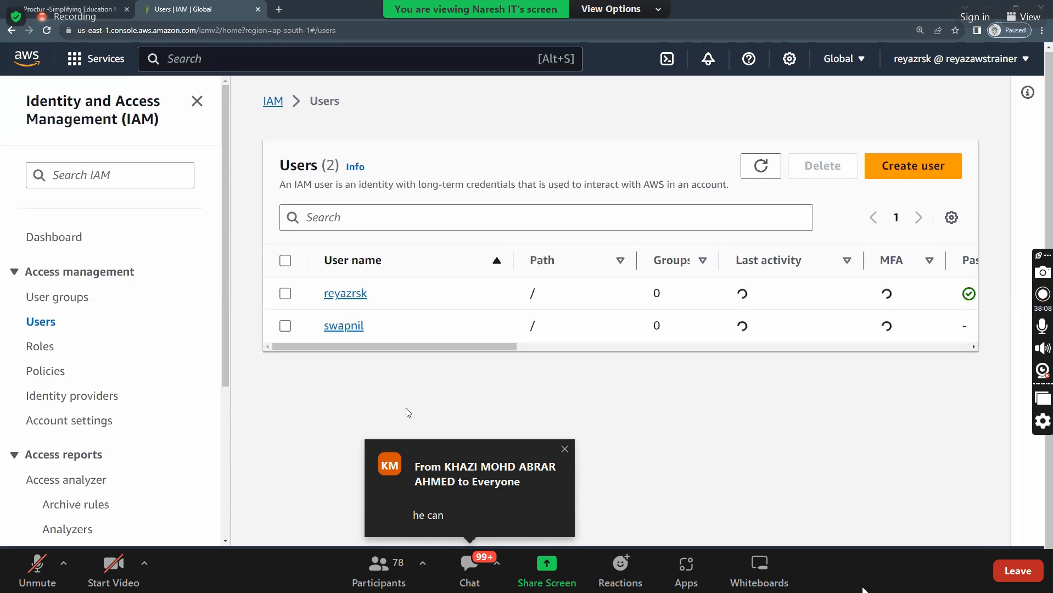
Open the second IAM user and read 6pmfirstpolicy's JSON, highlighting the CreateUser action.
{"action": "left_click", "coordinate": [342, 327]}
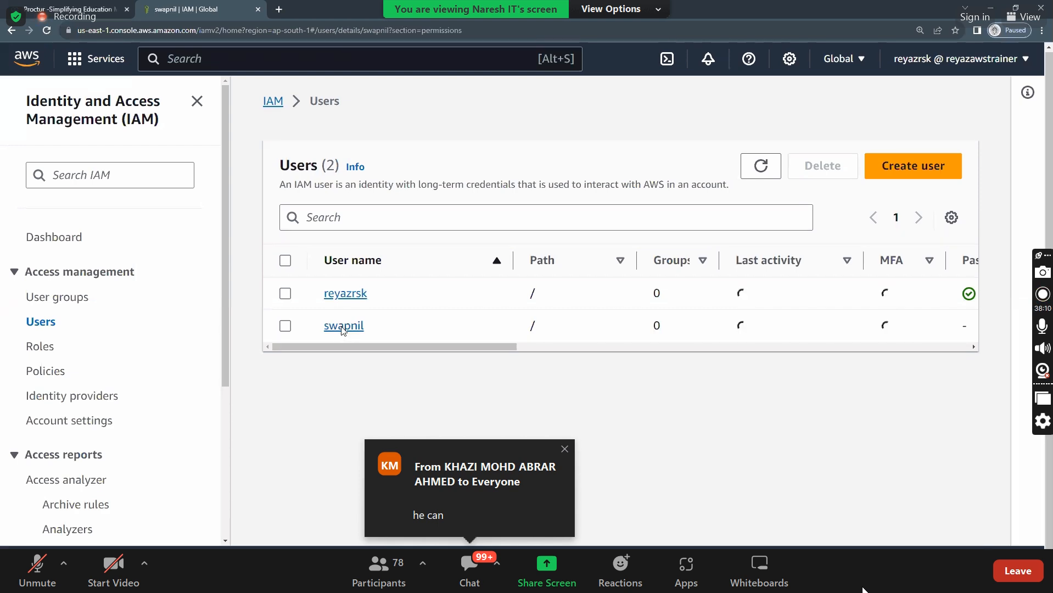
{"action": "scroll", "coordinate": [357, 394], "scroll_direction": "down", "scroll_amount": 3}
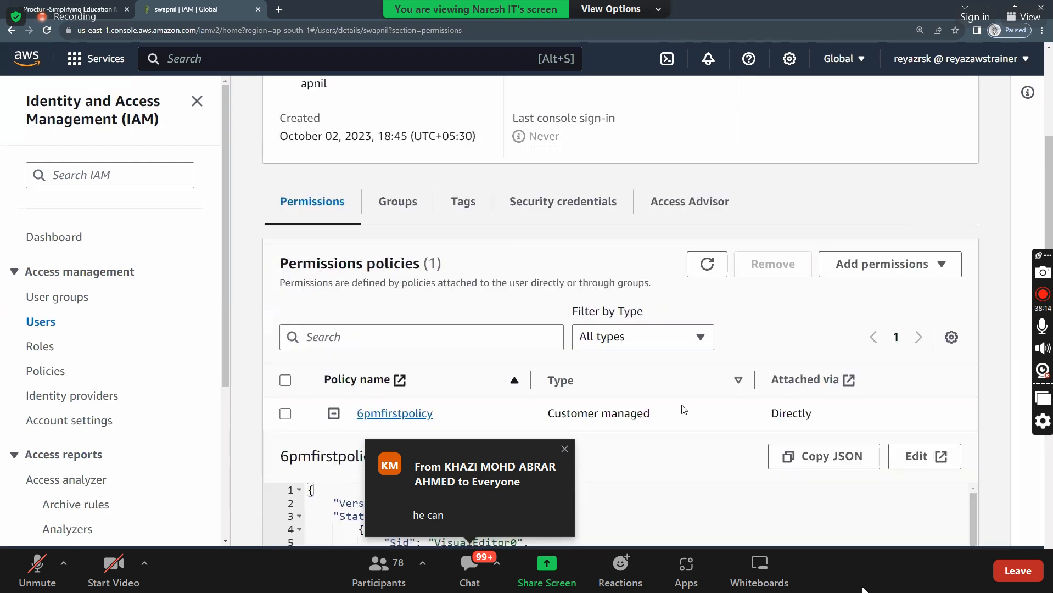
{"action": "scroll", "coordinate": [560, 375], "scroll_direction": "down", "scroll_amount": 5}
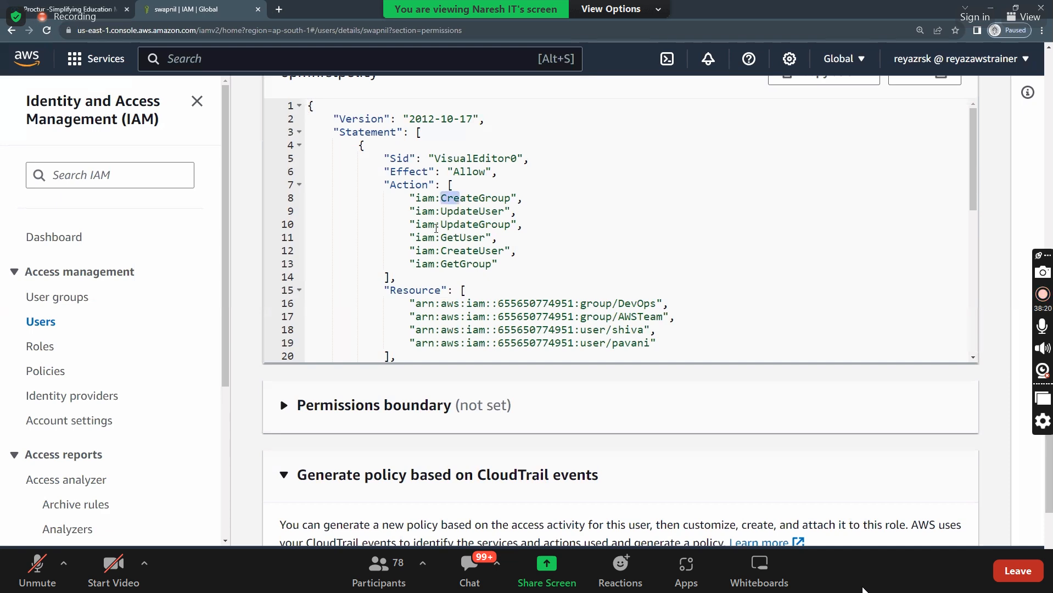
{"action": "double_click", "coordinate": [463, 250]}
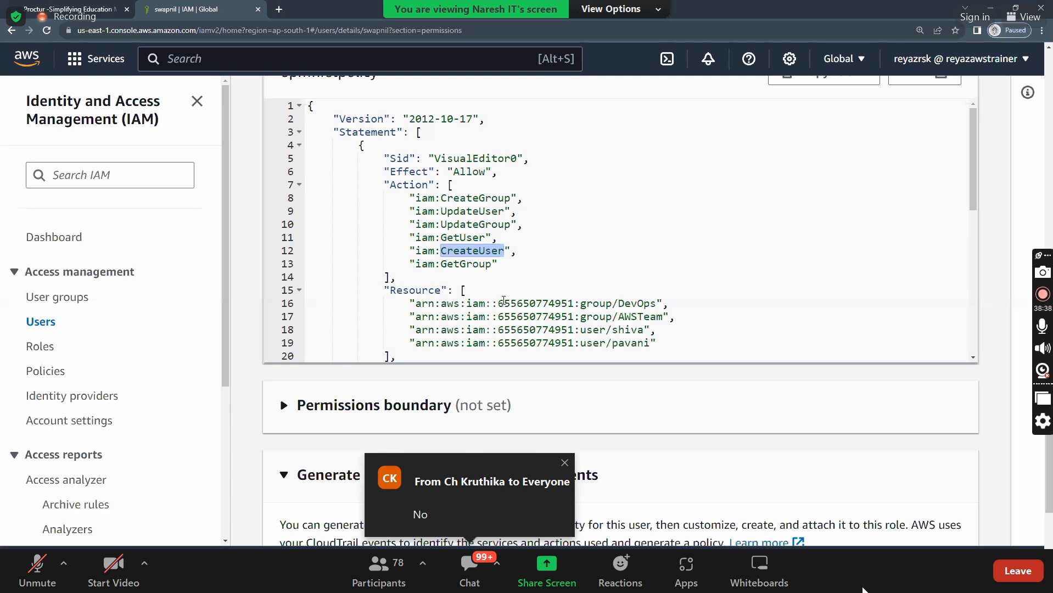
{"action": "scroll", "coordinate": [503, 300], "scroll_direction": "up", "scroll_amount": 9}
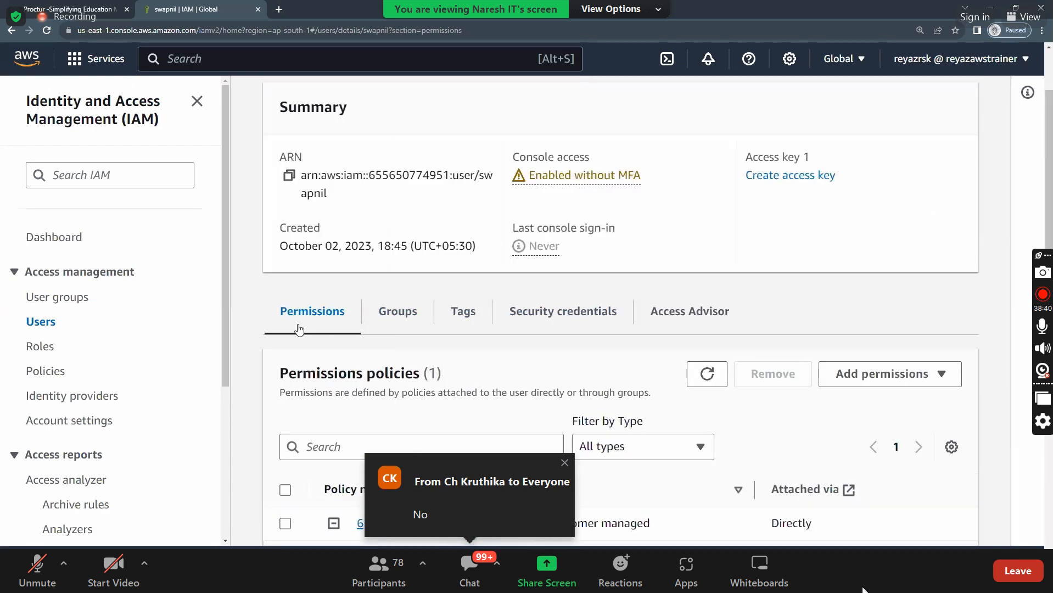
Go back to the IAM Users list showing both users.
{"action": "left_click", "coordinate": [50, 323]}
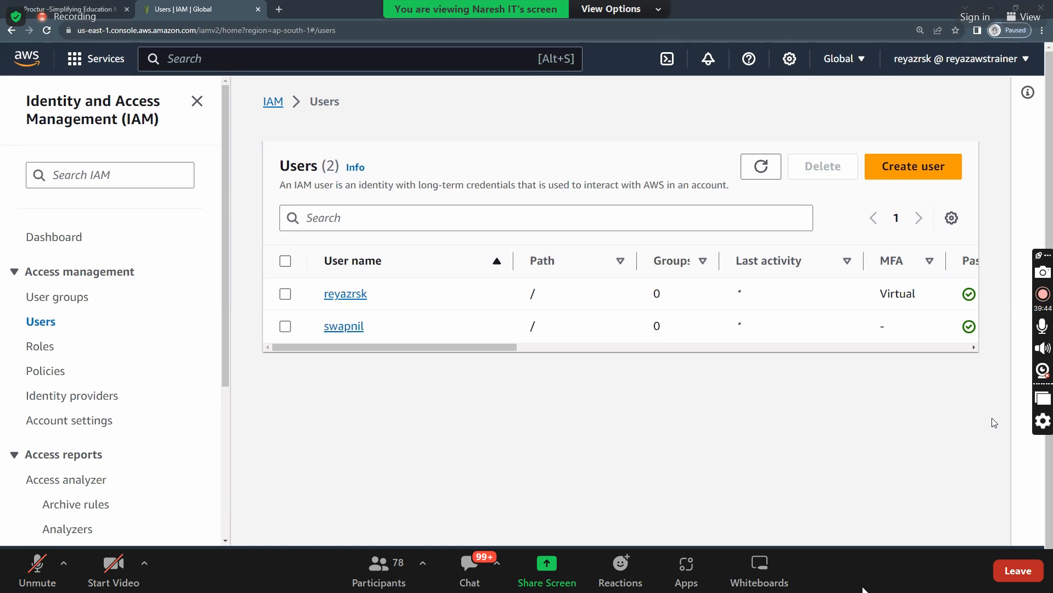
Start a new policy from Policies and choose IAM as its service.
{"action": "left_click", "coordinate": [56, 373]}
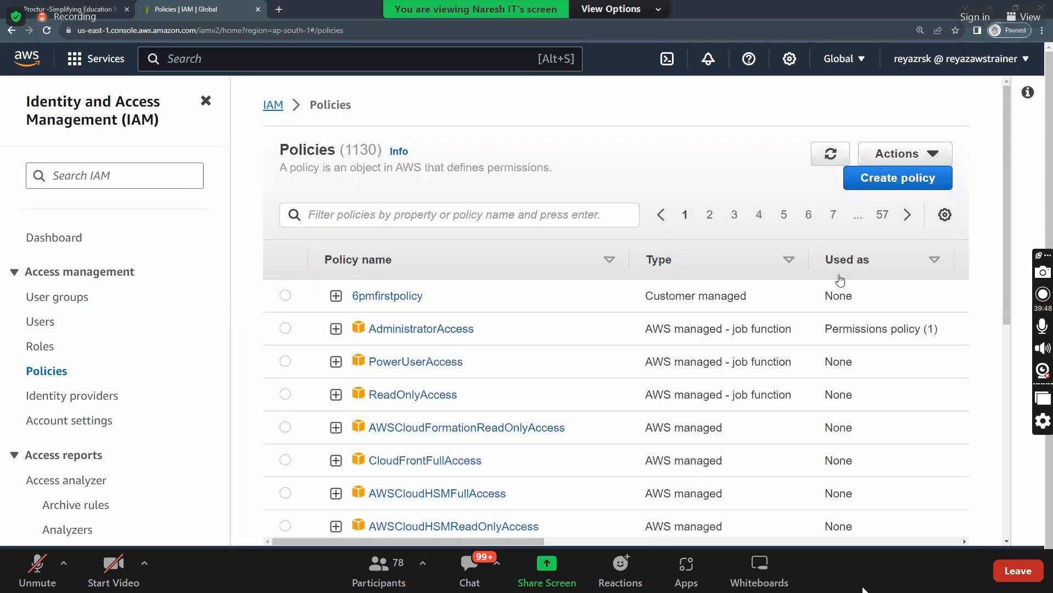
{"action": "left_click", "coordinate": [903, 181]}
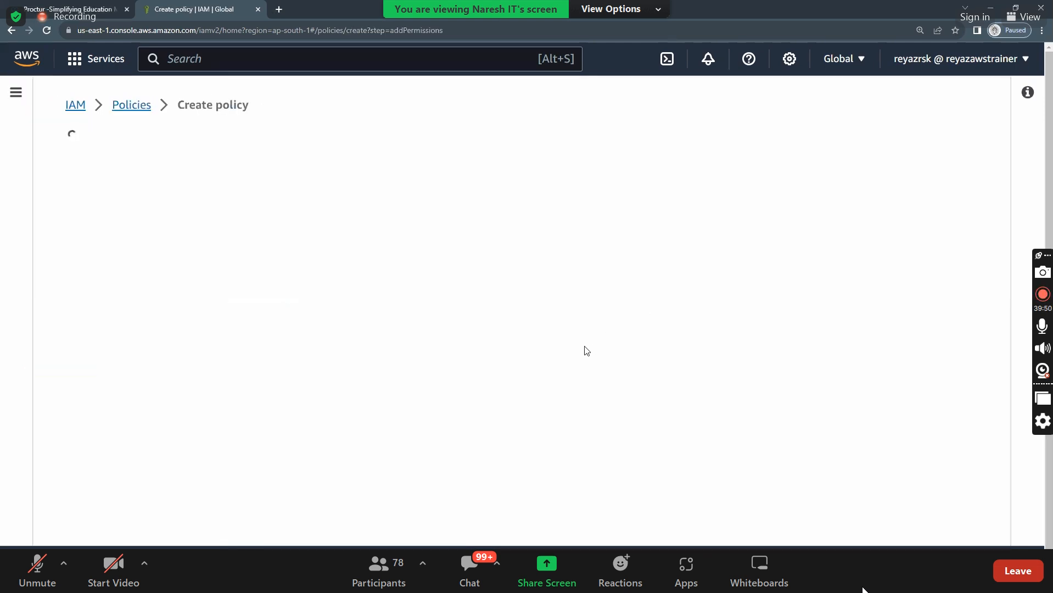
{"action": "left_click", "coordinate": [494, 326]}
{"action": "type", "text": "iam"}
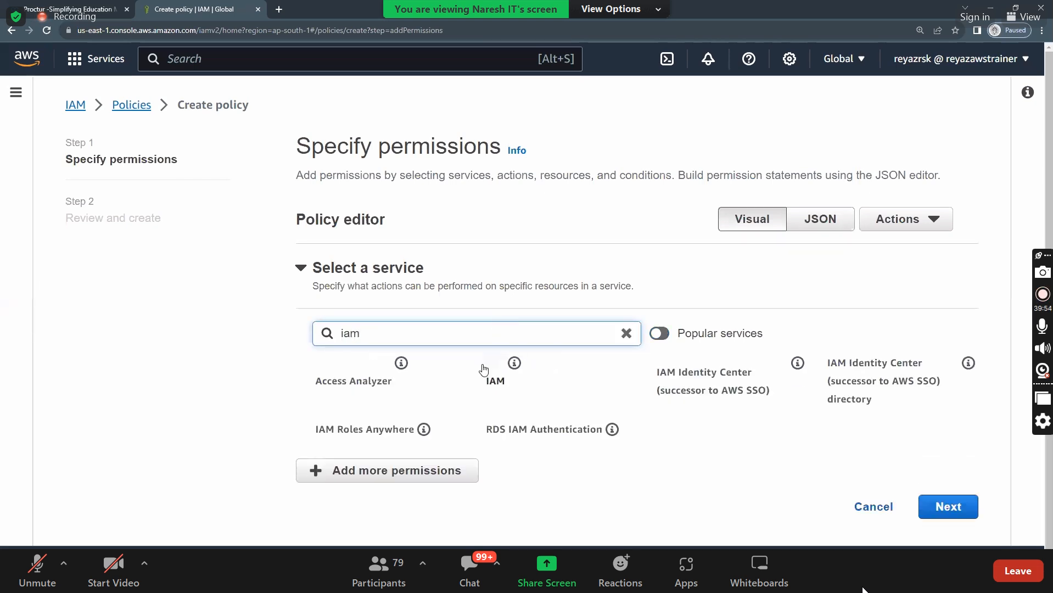
{"action": "left_click", "coordinate": [494, 378]}
{"action": "scroll", "coordinate": [527, 373], "scroll_direction": "down", "scroll_amount": 5}
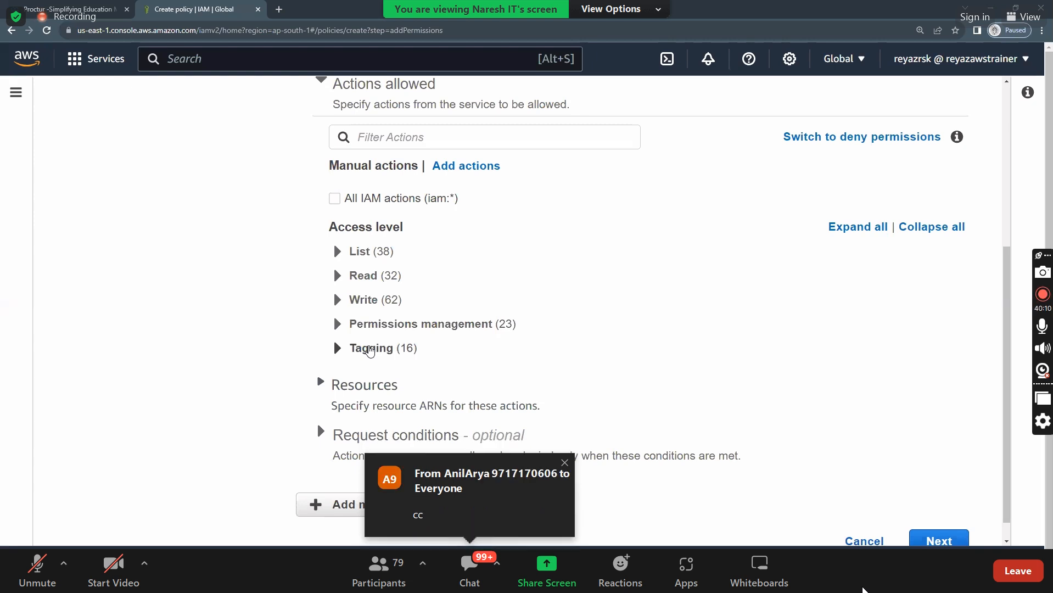
Allow CreatePolicy, AttachUserPolicy, DetachGroupPolicy and DeleteRolePolicy under Permissions management.
{"action": "left_click", "coordinate": [339, 327]}
{"action": "scroll", "coordinate": [309, 354], "scroll_direction": "down", "scroll_amount": 3}
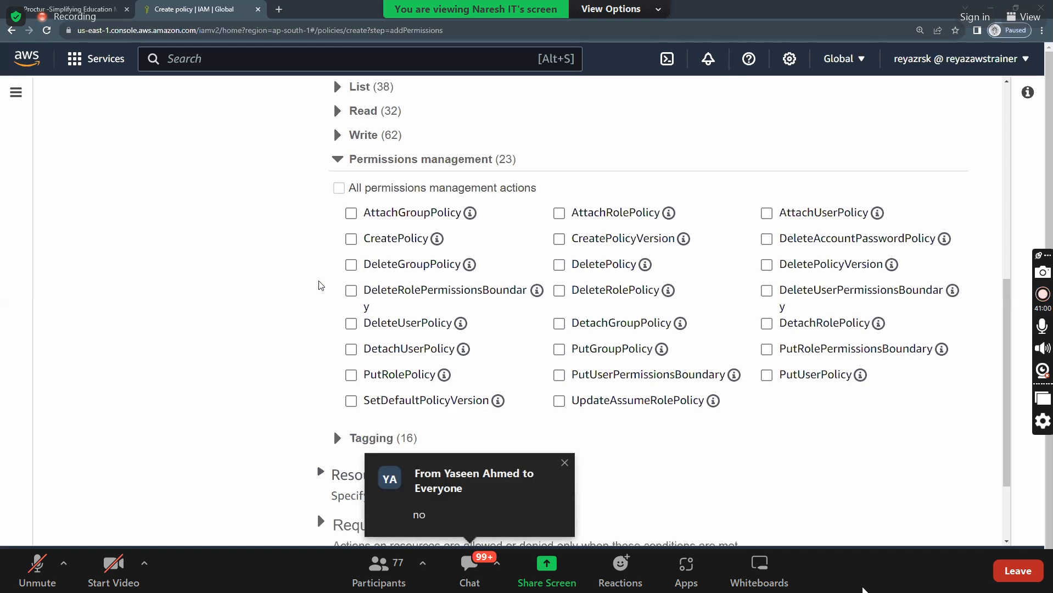
{"action": "left_click", "coordinate": [351, 240]}
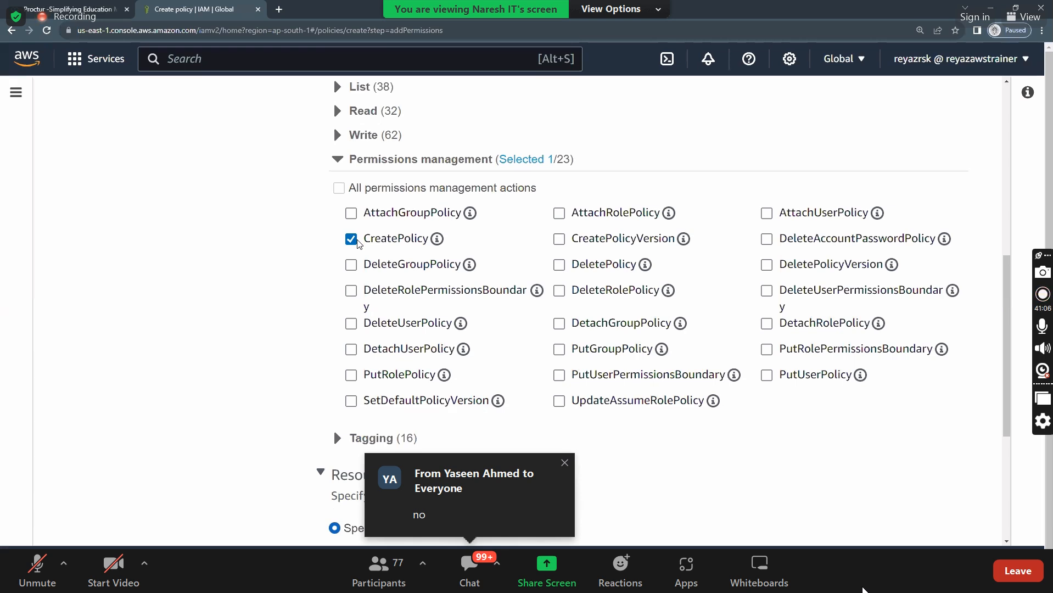
{"action": "left_click", "coordinate": [766, 213]}
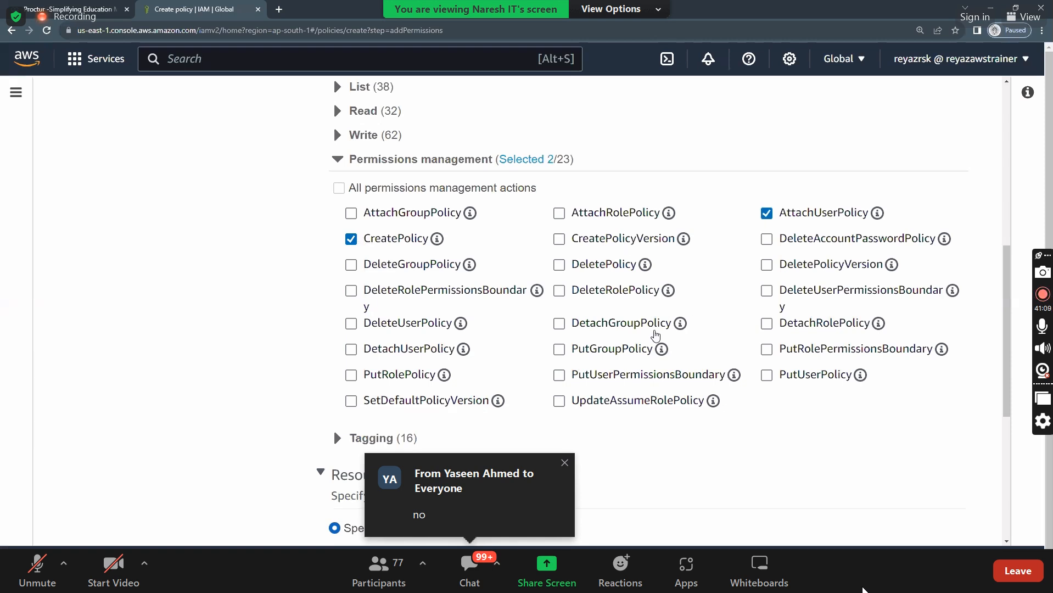
{"action": "left_click", "coordinate": [559, 324]}
{"action": "left_click", "coordinate": [559, 290]}
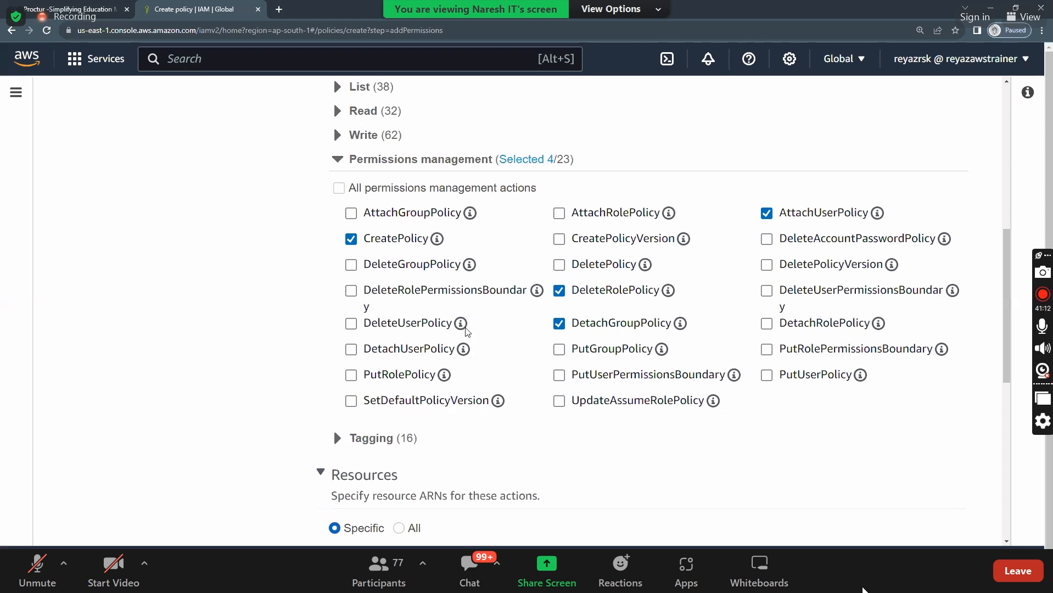
{"action": "left_click", "coordinate": [351, 240]}
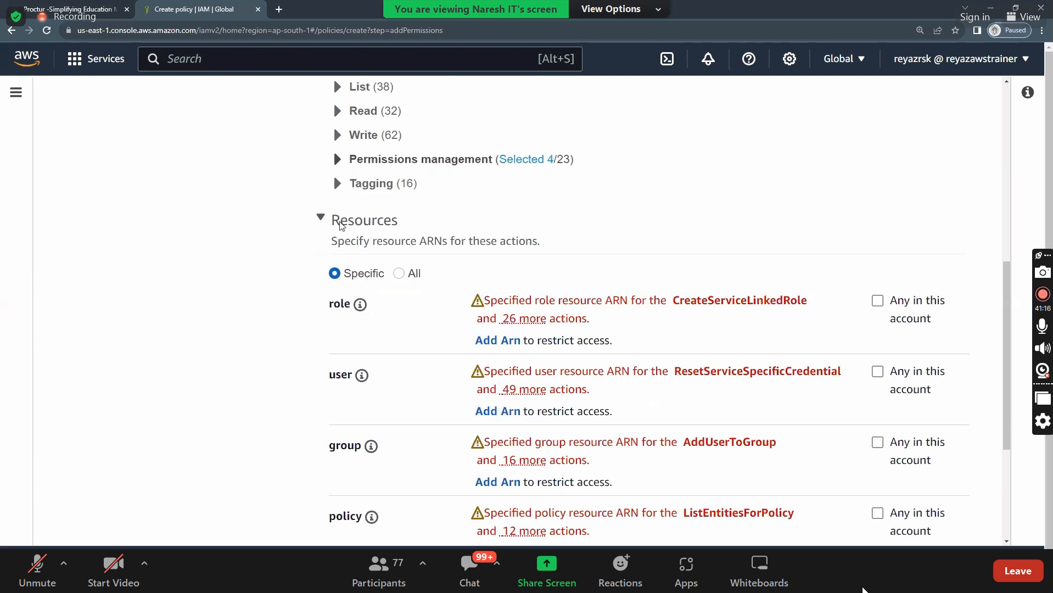
Tick TagUser, TagPolicy, TagRole, TagMFADevice and UntagUser, then abandon the draft for the Policies list.
{"action": "left_click", "coordinate": [337, 183]}
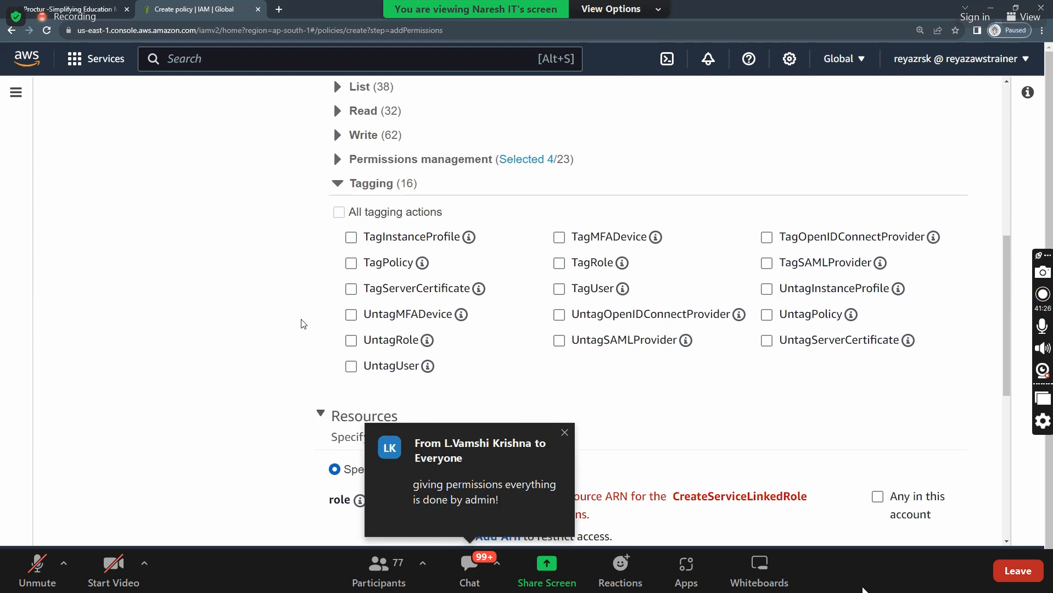
{"action": "left_click", "coordinate": [558, 289]}
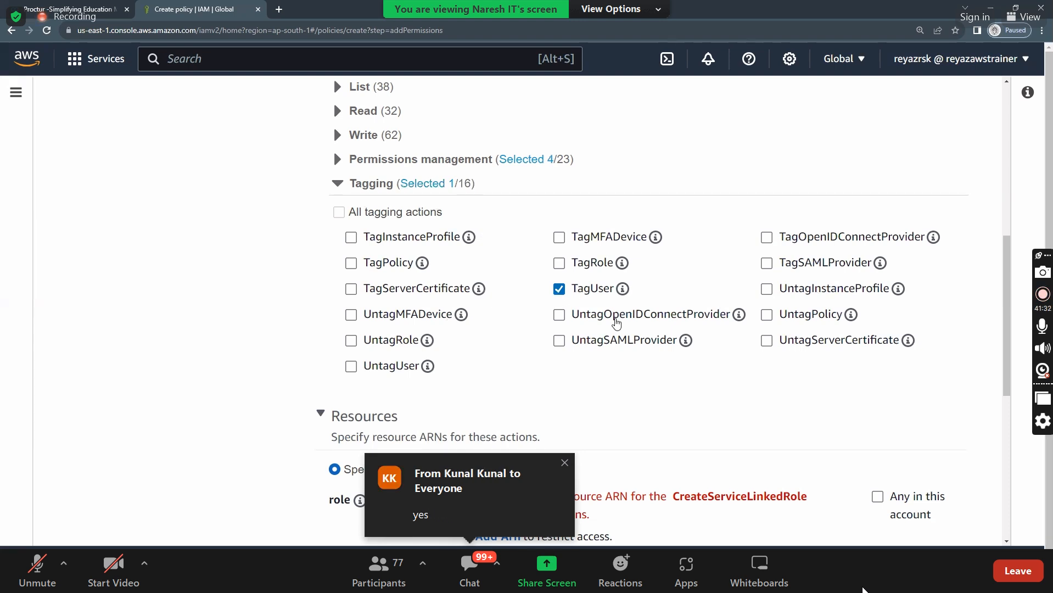
{"action": "left_click", "coordinate": [350, 263]}
{"action": "left_click", "coordinate": [559, 263]}
{"action": "left_click", "coordinate": [559, 238]}
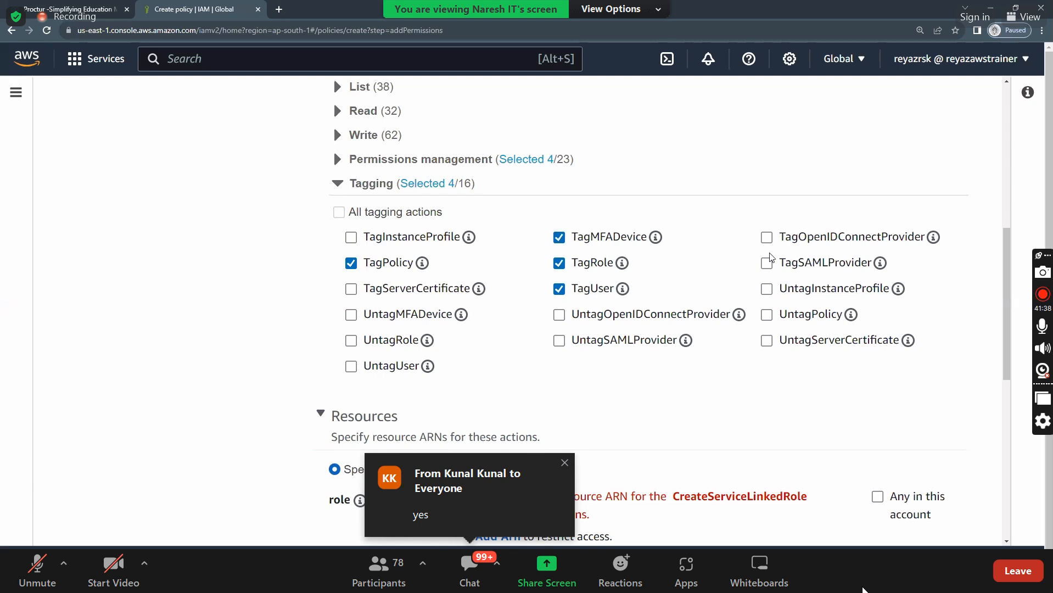
{"action": "left_click", "coordinate": [350, 368]}
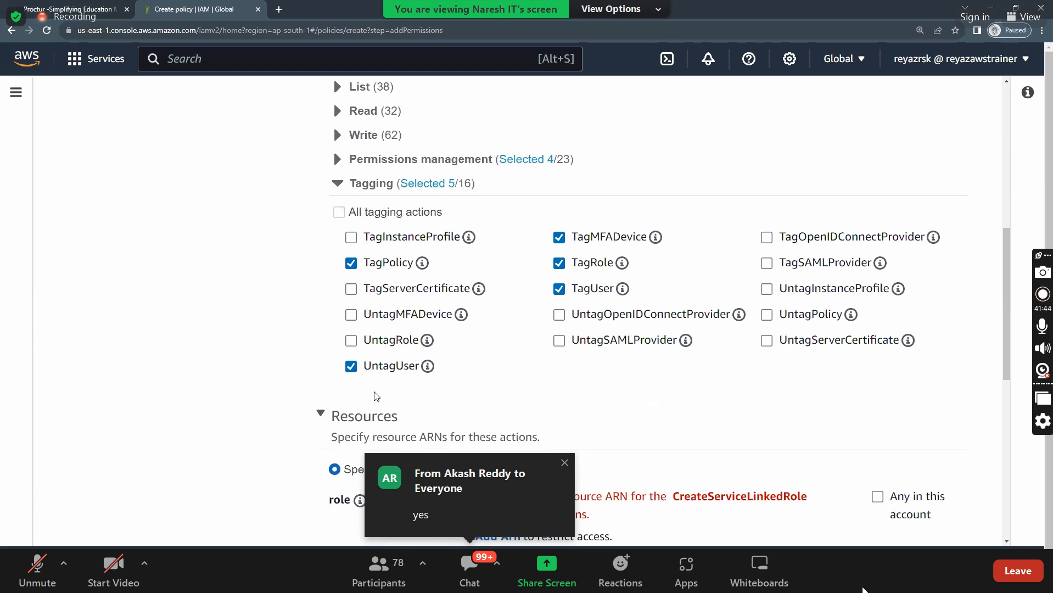
{"action": "scroll", "coordinate": [376, 396], "scroll_direction": "up", "scroll_amount": 8}
{"action": "left_click", "coordinate": [122, 104]}
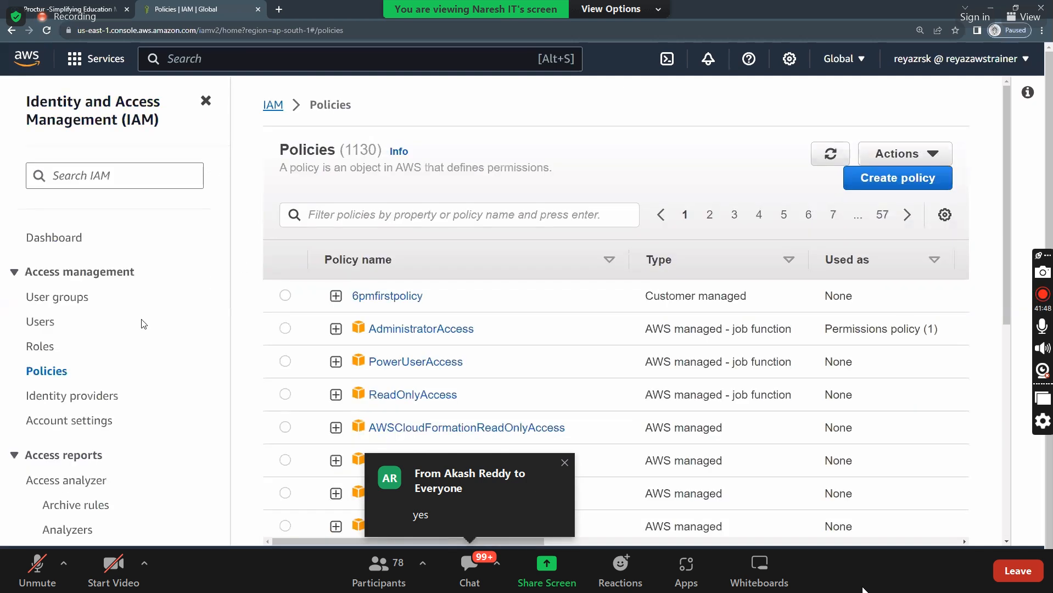
Collapse Access reports and view the IAM Roles list of four service-linked roles.
{"action": "left_click", "coordinate": [32, 455]}
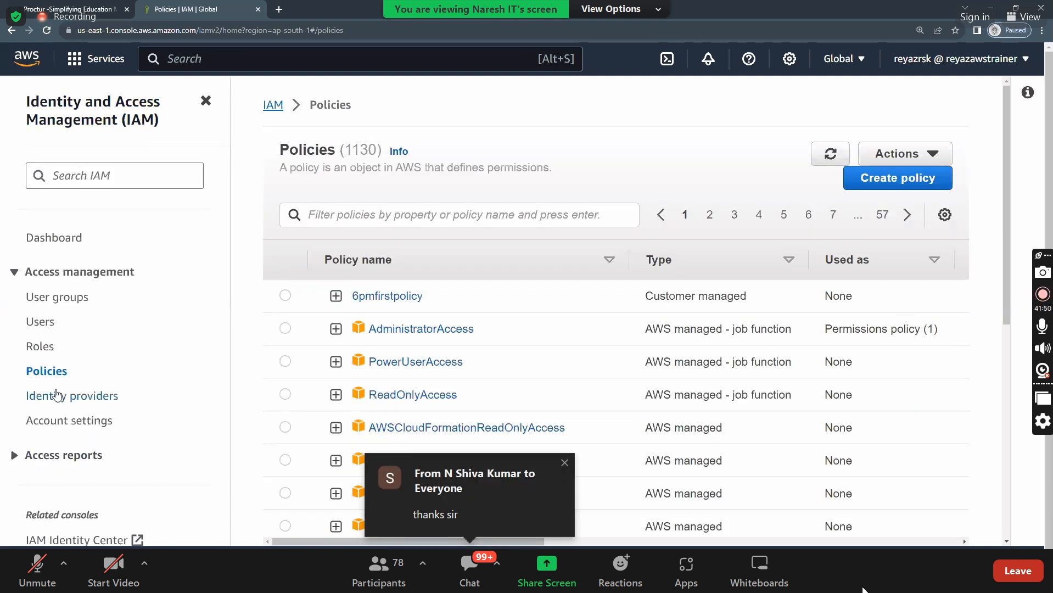
{"action": "left_click", "coordinate": [49, 352]}
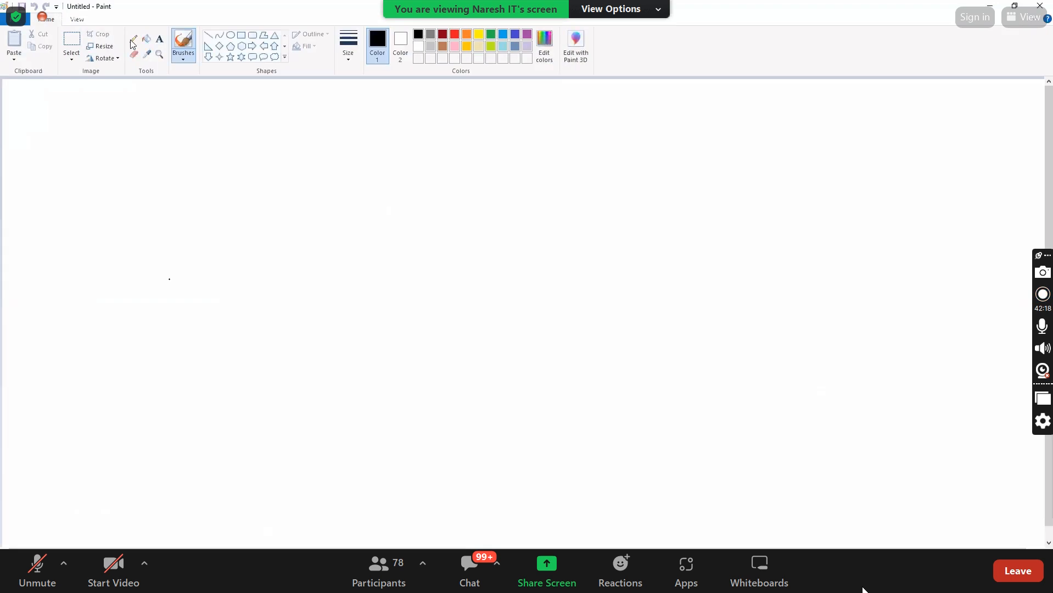
Draw a rectangle and caption it 'EC2 Instance' below.
{"action": "left_click", "coordinate": [241, 37]}
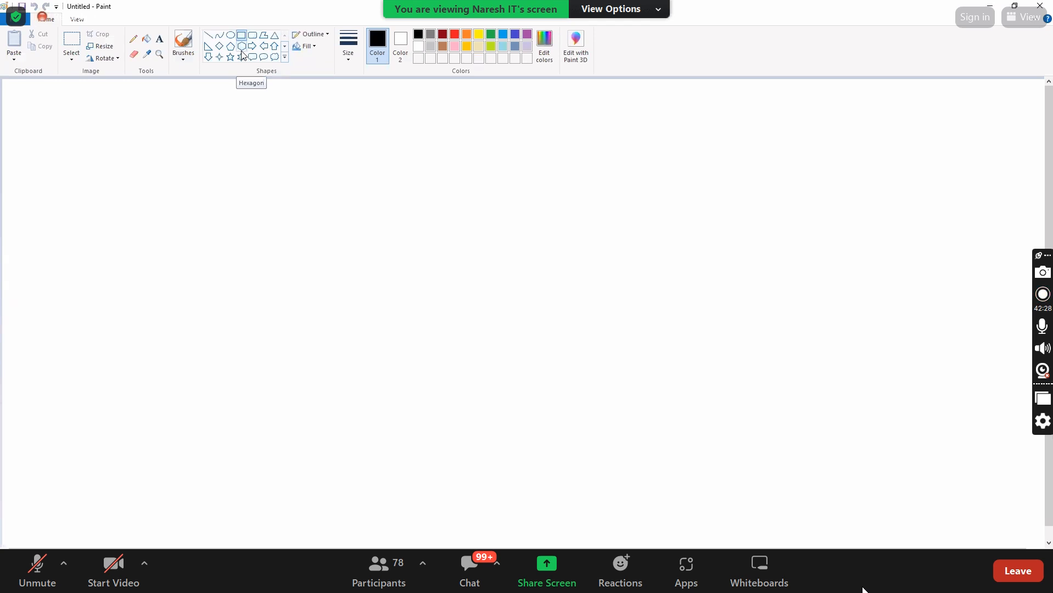
{"action": "mouse_move", "coordinate": [163, 109]}
{"action": "left_mouse_down"}
{"action": "mouse_move", "coordinate": [174, 140]}
{"action": "mouse_move", "coordinate": [237, 192]}
{"action": "mouse_move", "coordinate": [282, 200]}
{"action": "mouse_move", "coordinate": [247, 199]}
{"action": "left_mouse_up"}
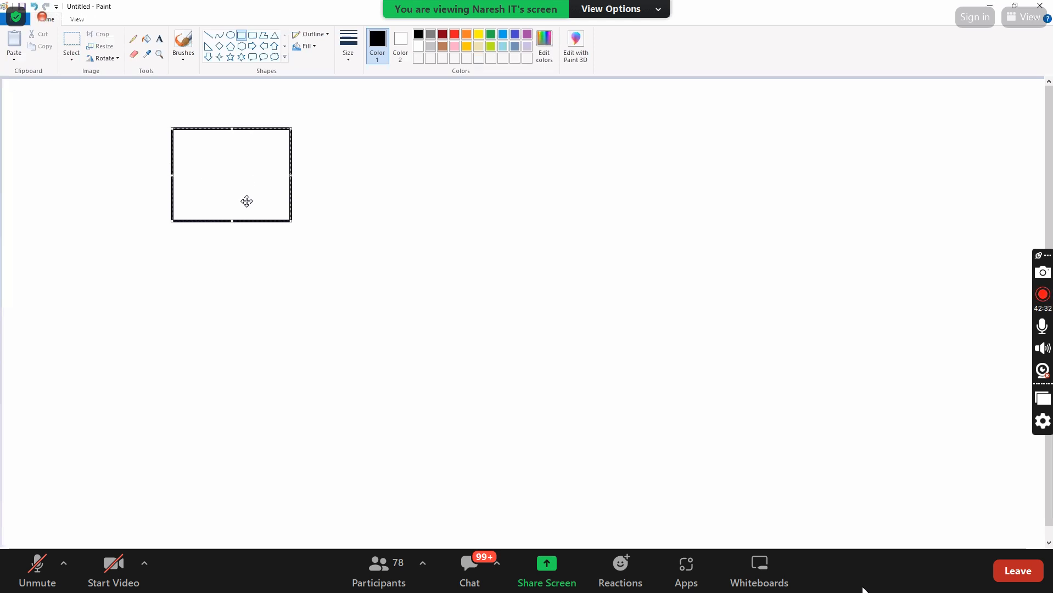
{"action": "left_click", "coordinate": [159, 38]}
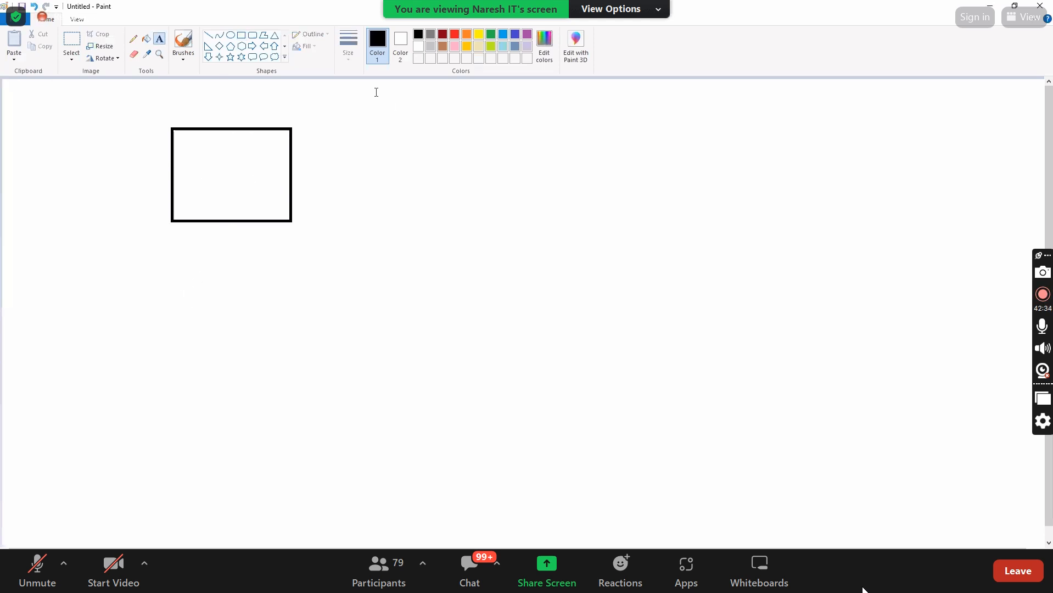
{"action": "left_click", "coordinate": [185, 236]}
{"action": "type", "text": "EC2 IKns"}
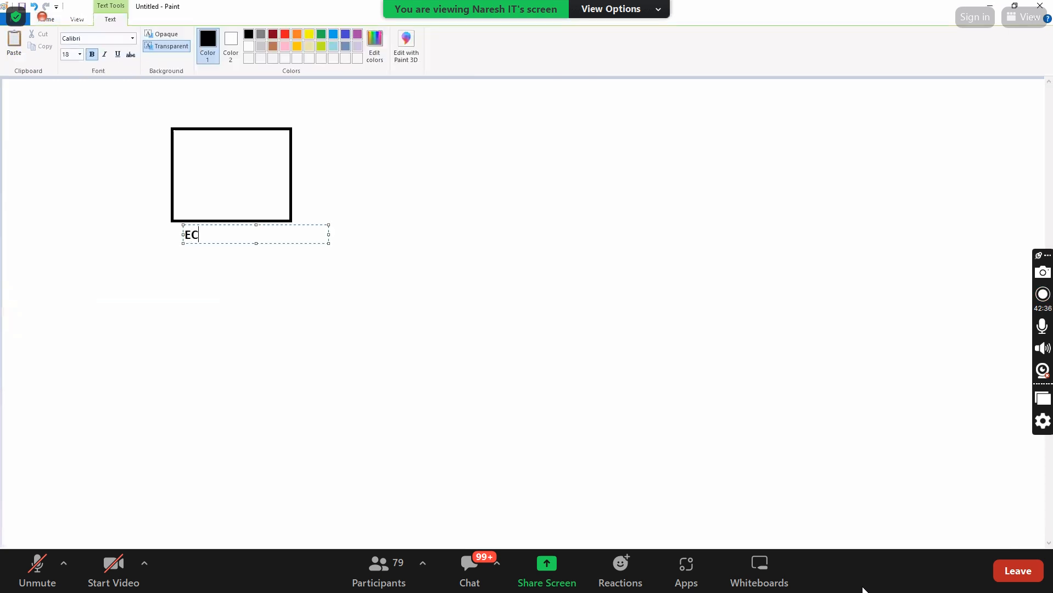
{"action": "key", "text": "BackSpace"}
{"action": "key", "text": "BackSpace"}
{"action": "key", "text": "BackSpace"}
{"action": "type", "text": "nstance"}
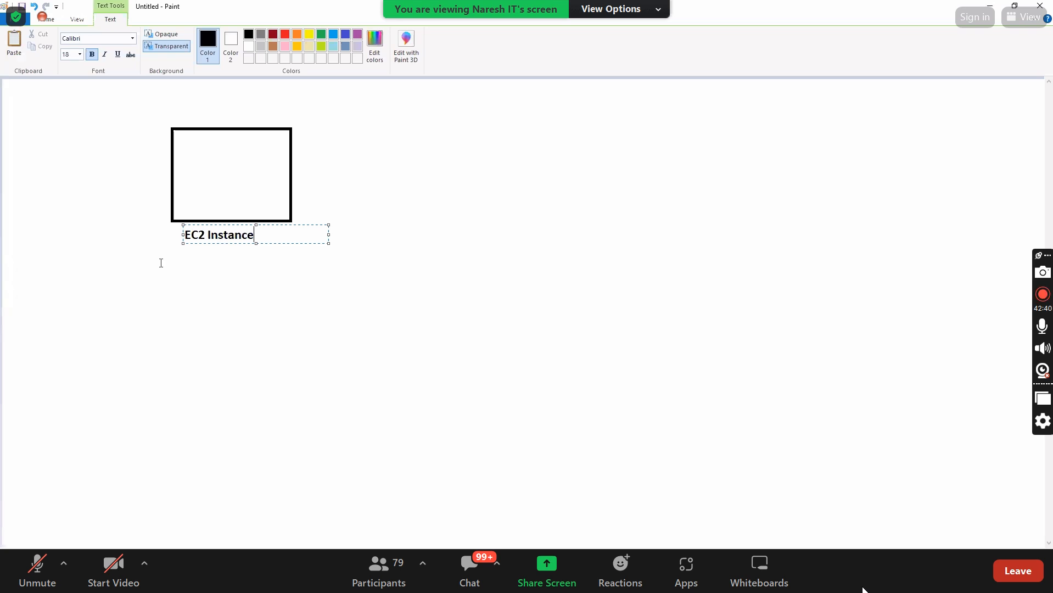
{"action": "left_click", "coordinate": [160, 263]}
Write 'Linux' inside the box and a red 'AWSCLI' label above it.
{"action": "left_click", "coordinate": [198, 196]}
{"action": "type", "text": "Linux"}
{"action": "left_click", "coordinate": [207, 264]}
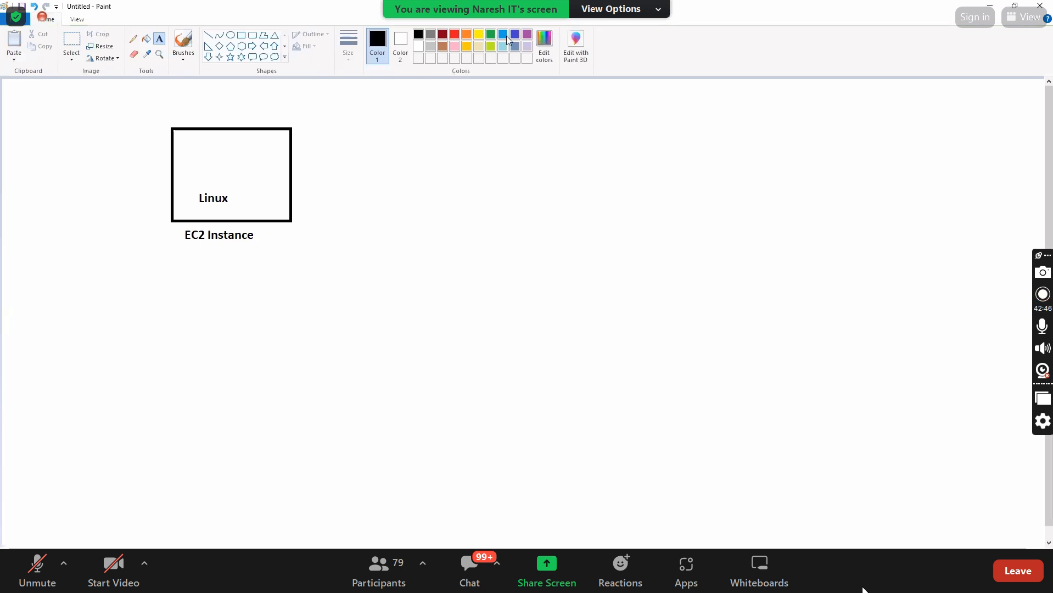
{"action": "left_click", "coordinate": [455, 34]}
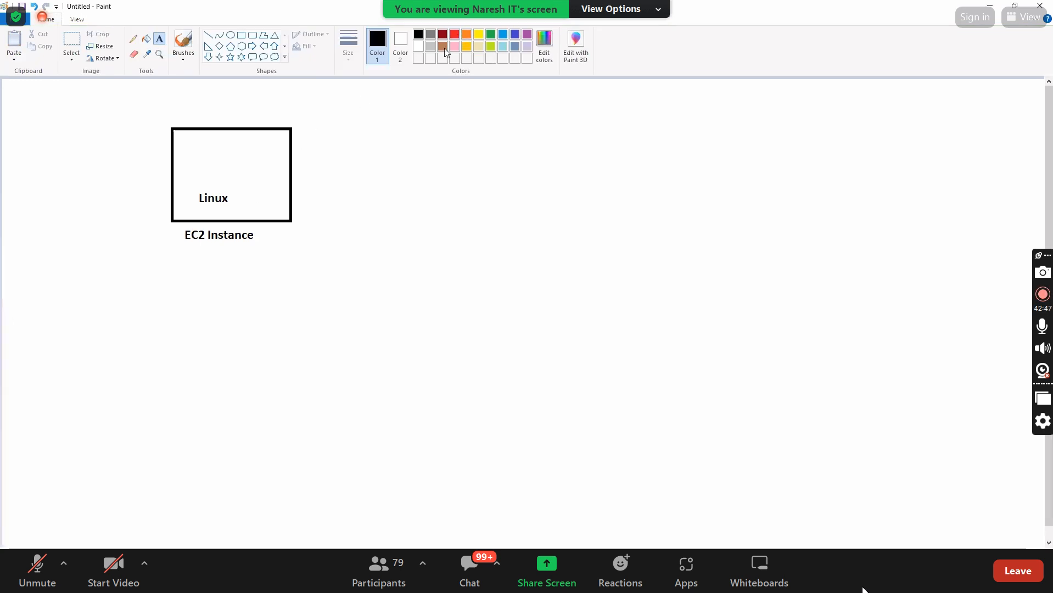
{"action": "left_click", "coordinate": [186, 166]}
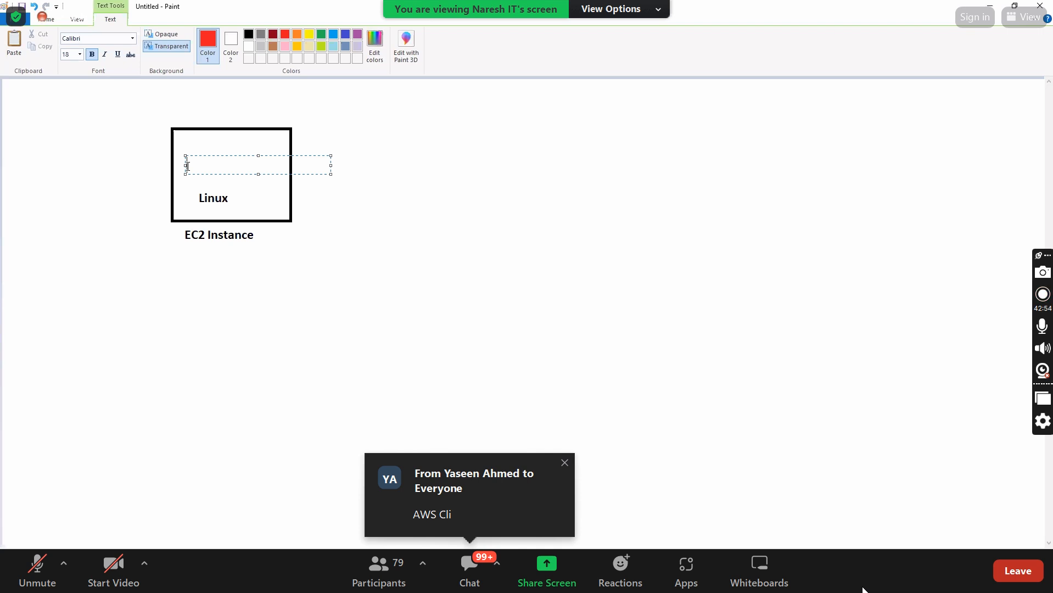
{"action": "type", "text": "AWSCLI"}
{"action": "left_click", "coordinate": [211, 219]}
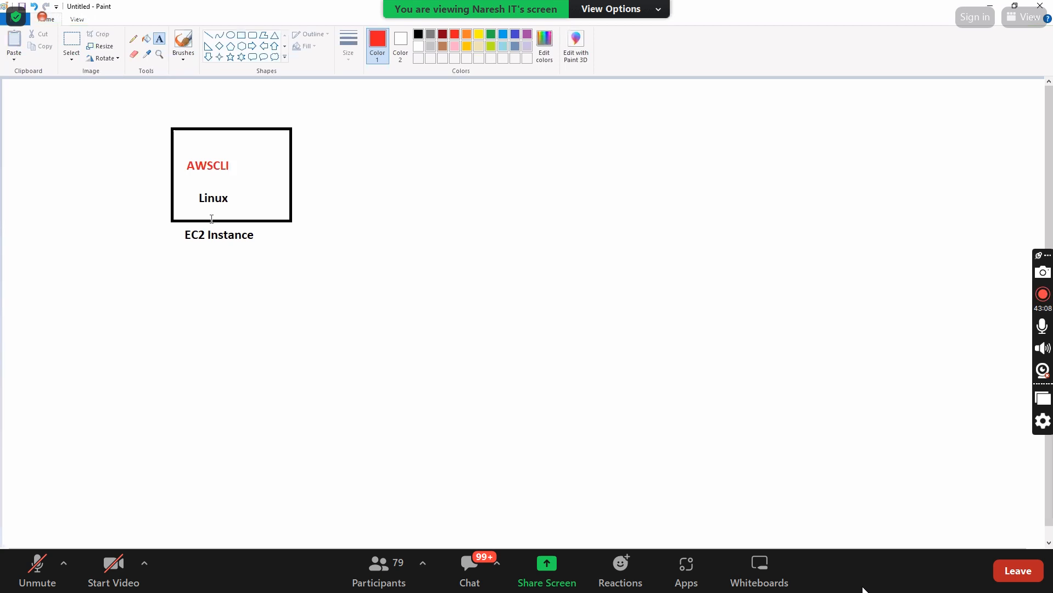
Add a blue 'Keys' label in the box and cross it out with a thick pencil X.
{"action": "left_click", "coordinate": [515, 34]}
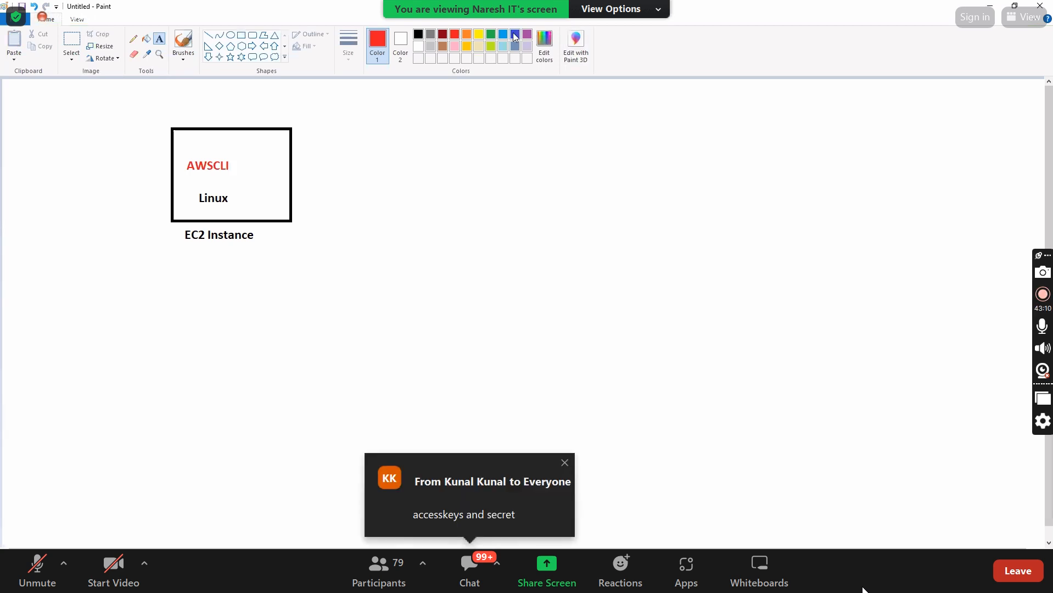
{"action": "left_click", "coordinate": [247, 187]}
{"action": "type", "text": "Keys"}
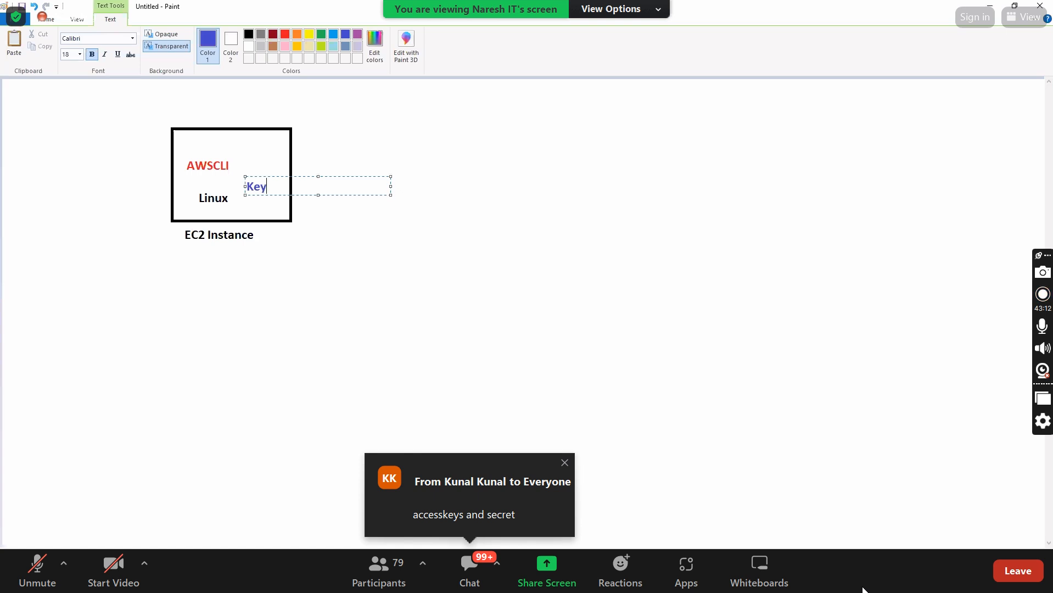
{"action": "left_click", "coordinate": [216, 183]}
{"action": "left_click", "coordinate": [134, 38]}
{"action": "left_click", "coordinate": [349, 47]}
{"action": "left_click", "coordinate": [360, 119]}
{"action": "left_click_drag", "start_coordinate": [269, 179], "coordinate": [273, 191]}
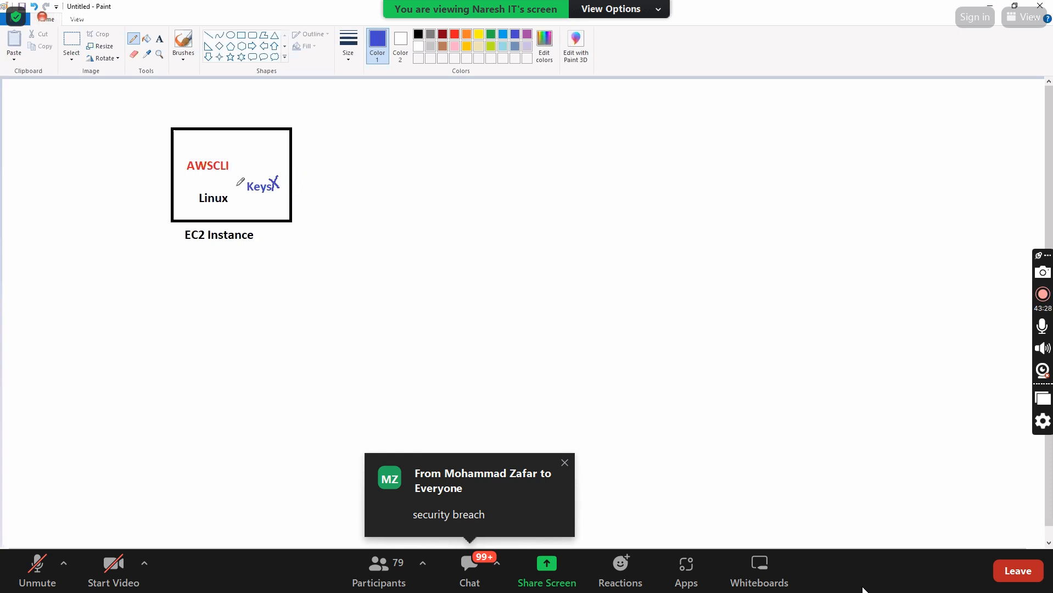
{"action": "left_click_drag", "start_coordinate": [89, 193], "coordinate": [183, 173]}
{"action": "key", "text": "ctrl+z"}
Draw an arrow curving left from the box to a green 'S3' label.
{"action": "mouse_move", "coordinate": [185, 191]}
{"action": "left_mouse_down"}
{"action": "mouse_move", "coordinate": [128, 210]}
{"action": "mouse_move", "coordinate": [130, 218]}
{"action": "left_mouse_up"}
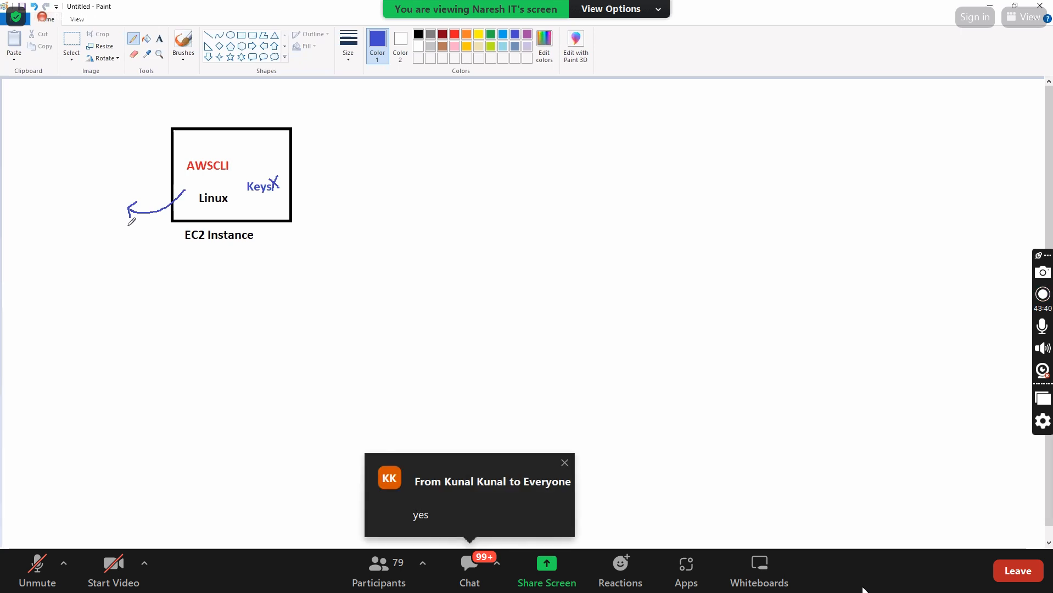
{"action": "left_click", "coordinate": [492, 35]}
{"action": "left_click", "coordinate": [159, 38]}
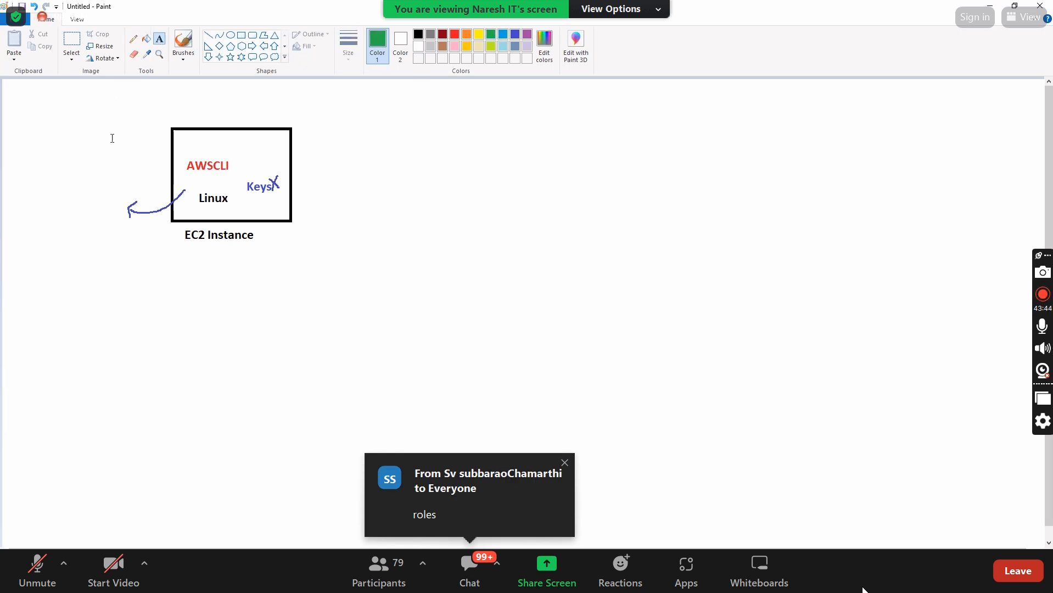
{"action": "left_click", "coordinate": [89, 202]}
{"action": "type", "text": "S3"}
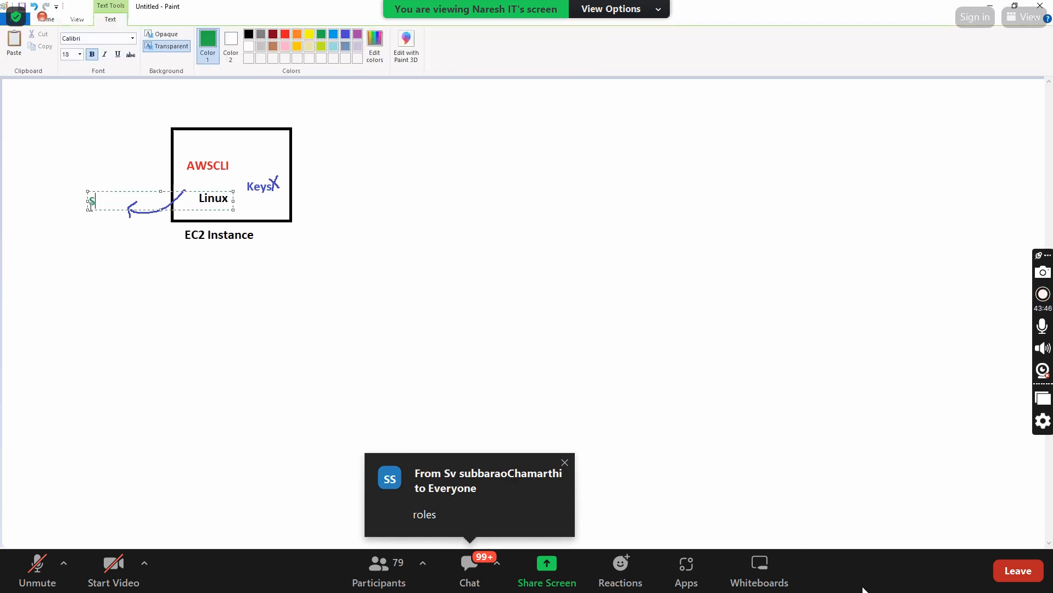
{"action": "left_click", "coordinate": [93, 257]}
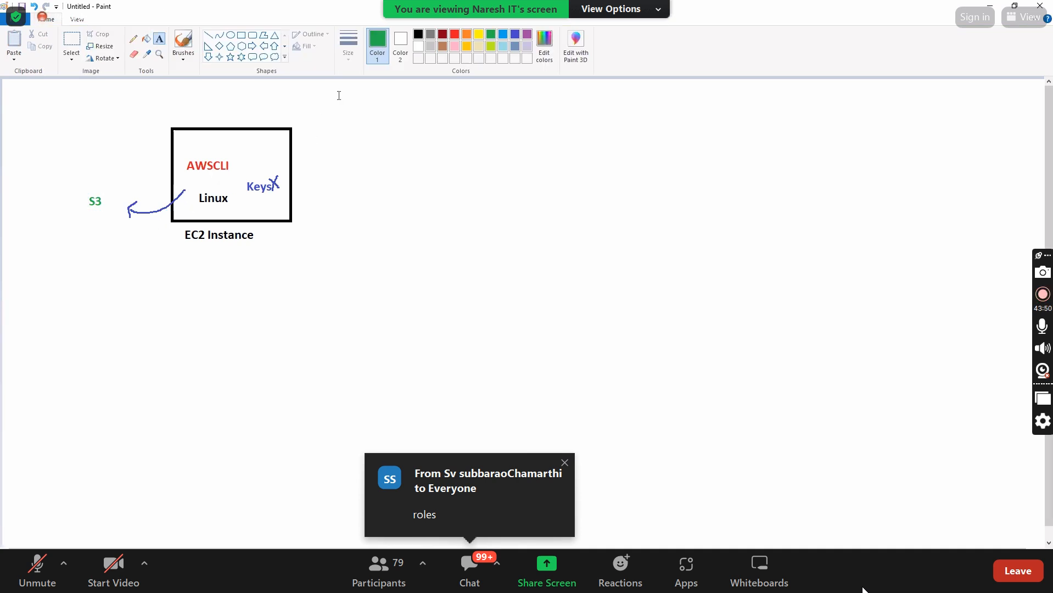
Add a red 'ROLE' heading to the right of the EC2 box.
{"action": "left_click", "coordinate": [453, 36]}
{"action": "left_click", "coordinate": [340, 124]}
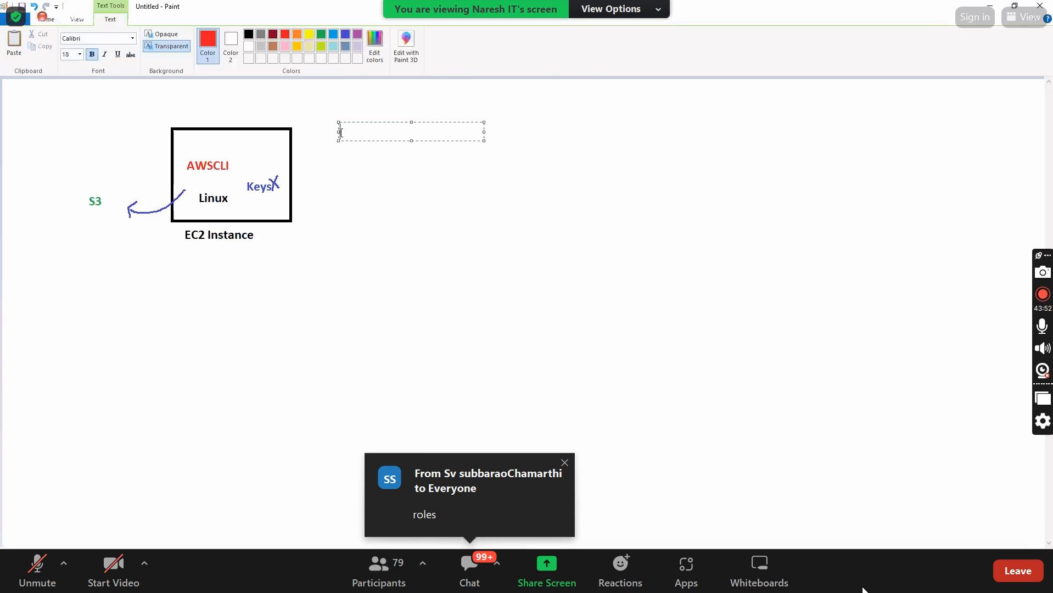
{"action": "type", "text": "ROLE"}
{"action": "left_click", "coordinate": [360, 160]}
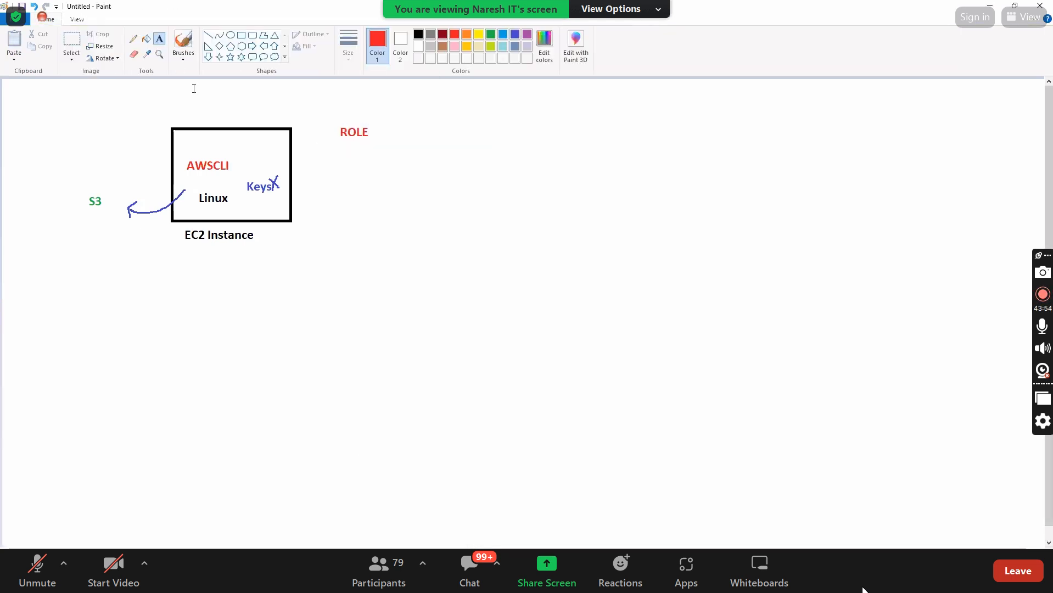
{"action": "left_click", "coordinate": [516, 36]}
{"action": "left_click", "coordinate": [355, 142]}
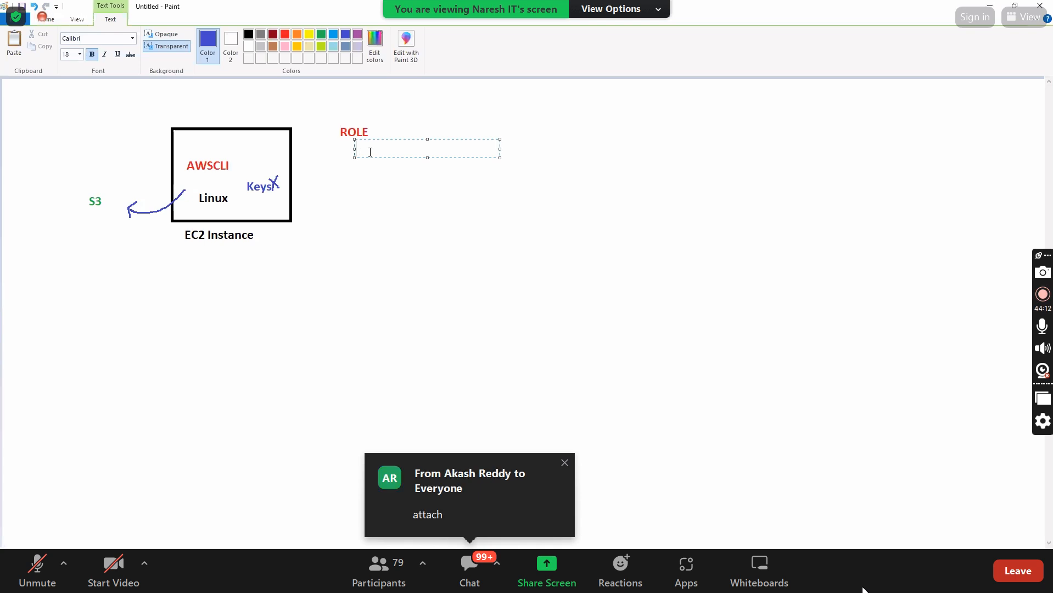
Write 'S3 Policy' in blue under ROLE and add a 'Trusted Entity' label beside the box.
{"action": "type", "text": "S3 Policy"}
{"action": "left_click", "coordinate": [397, 185]}
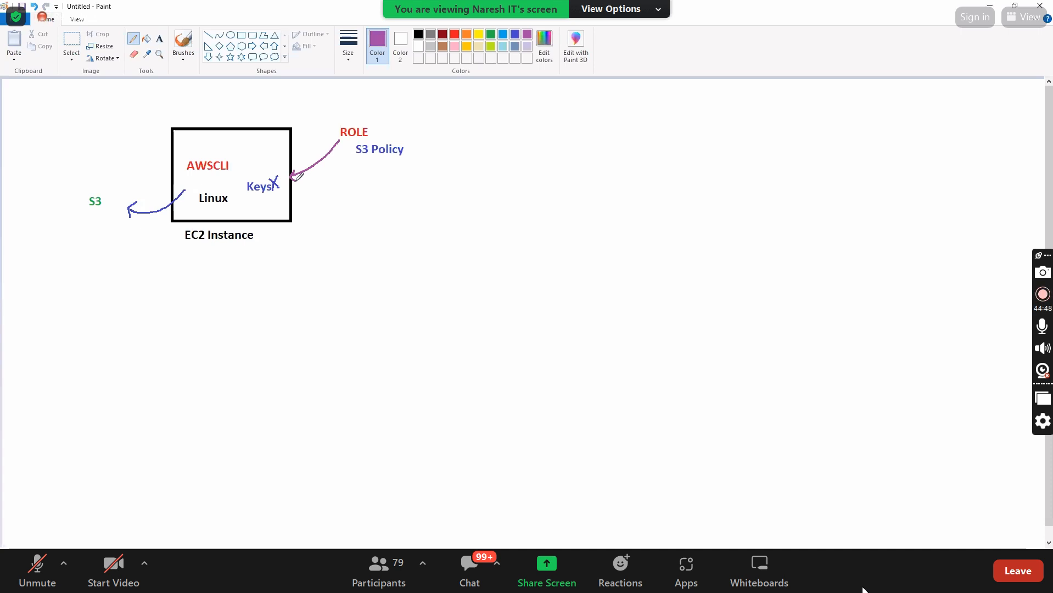
{"action": "left_click", "coordinate": [159, 39]}
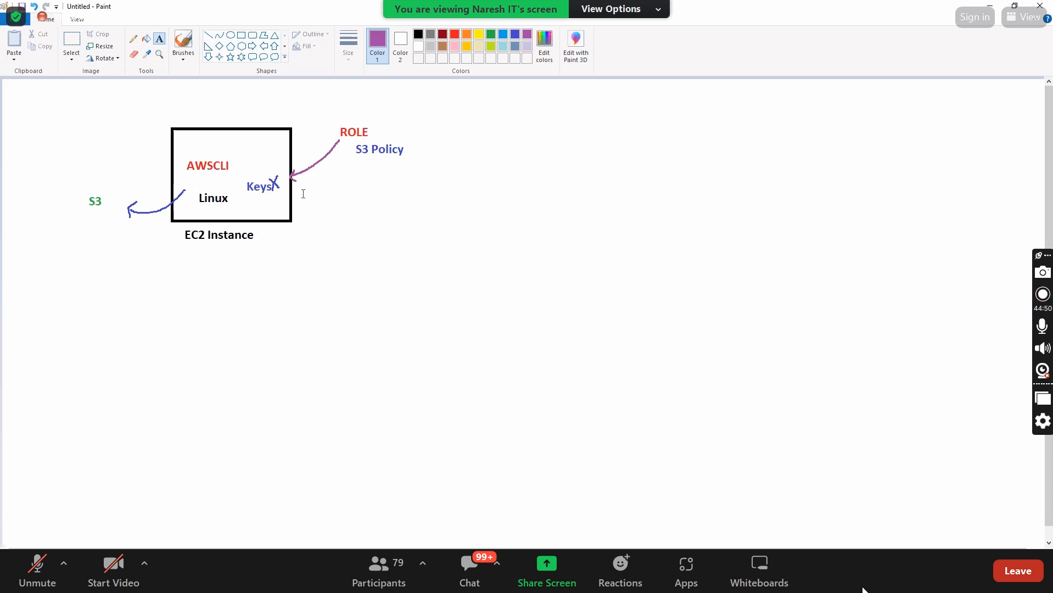
{"action": "left_click", "coordinate": [303, 194]}
{"action": "type", "text": "Trusted Entity"}
Add purple 'EC2' beneath Trusted Entity and '---> Policy' to the right of S3 Policy.
{"action": "left_click", "coordinate": [311, 218]}
{"action": "left_click", "coordinate": [311, 217]}
{"action": "type", "text": "EC2"}
{"action": "left_click", "coordinate": [317, 265]}
{"action": "left_click", "coordinate": [418, 150]}
{"action": "type", "text": "---> Policy"}
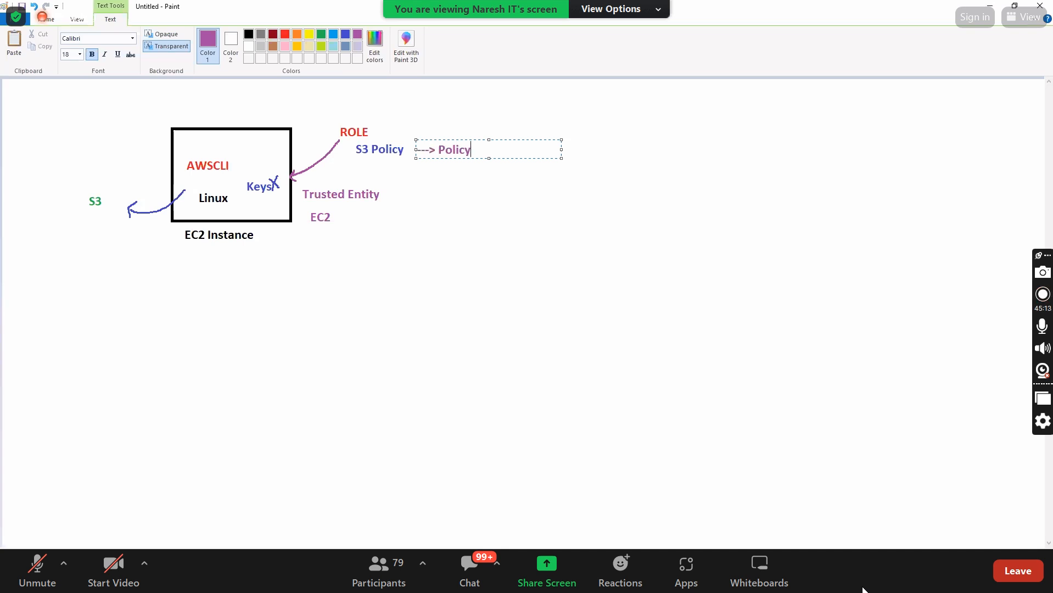
{"action": "left_click", "coordinate": [448, 234]}
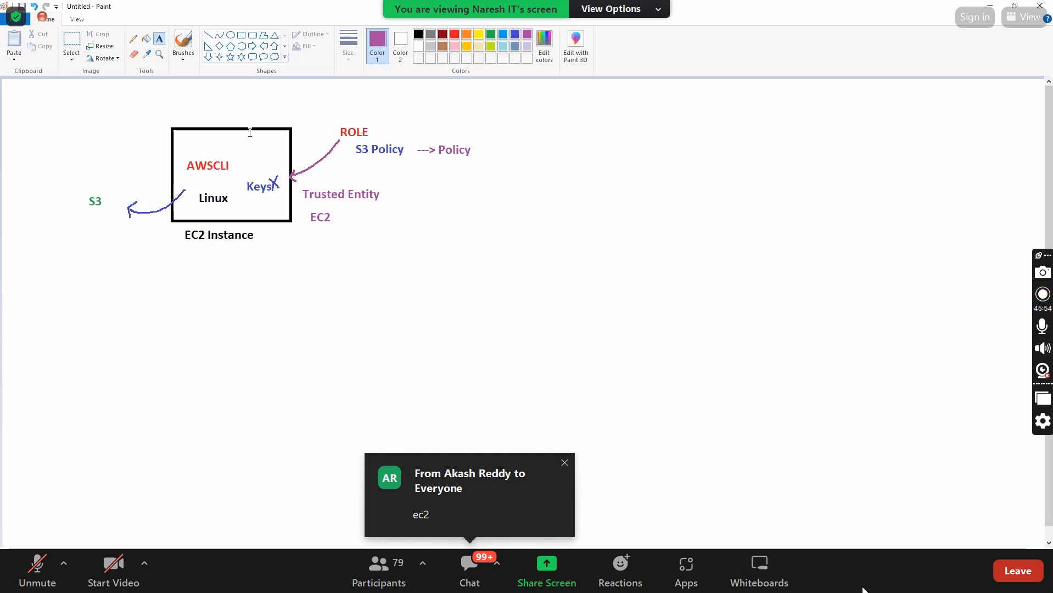
Draw a black horizontal divider across the canvas with two stacked boxes below it.
{"action": "left_click", "coordinate": [208, 34]}
{"action": "left_click", "coordinate": [418, 34]}
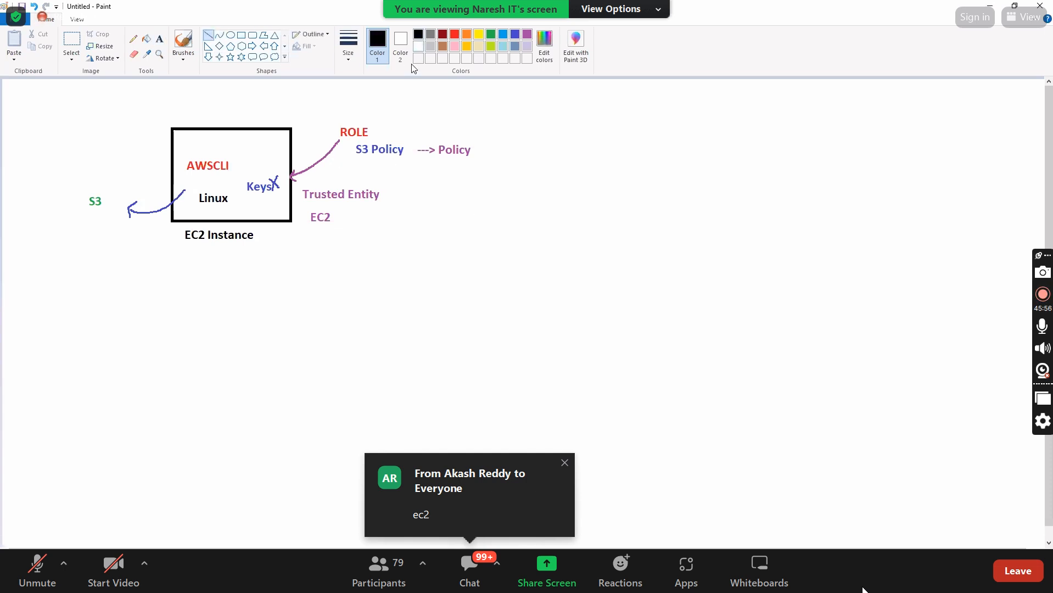
{"action": "left_click_drag", "start_coordinate": [44, 298], "coordinate": [811, 274]}
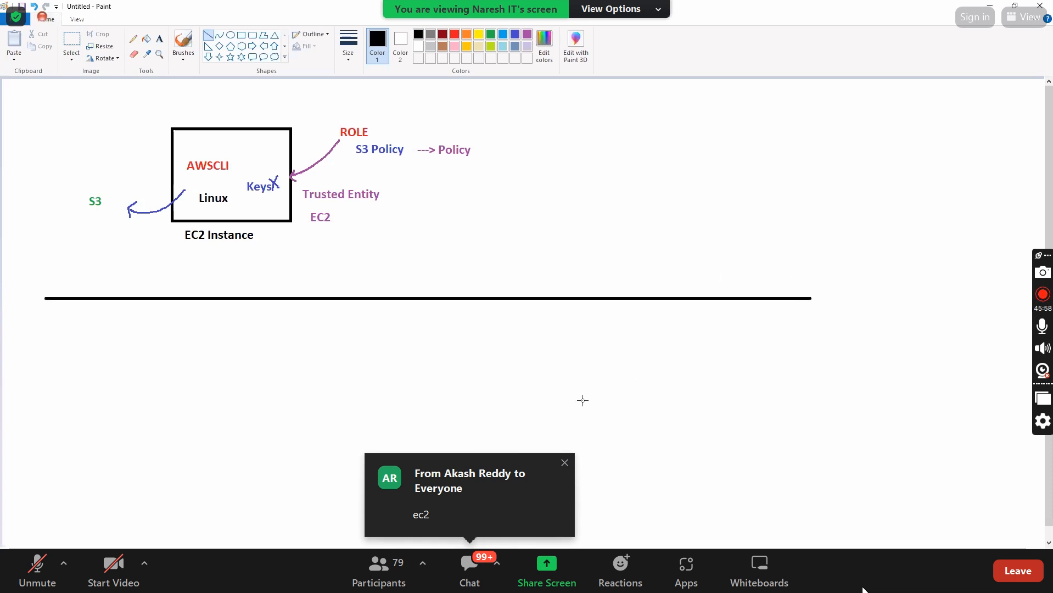
{"action": "left_click", "coordinate": [241, 35]}
{"action": "left_click_drag", "start_coordinate": [221, 342], "coordinate": [278, 388]}
{"action": "left_click_drag", "start_coordinate": [218, 413], "coordinate": [278, 457]}
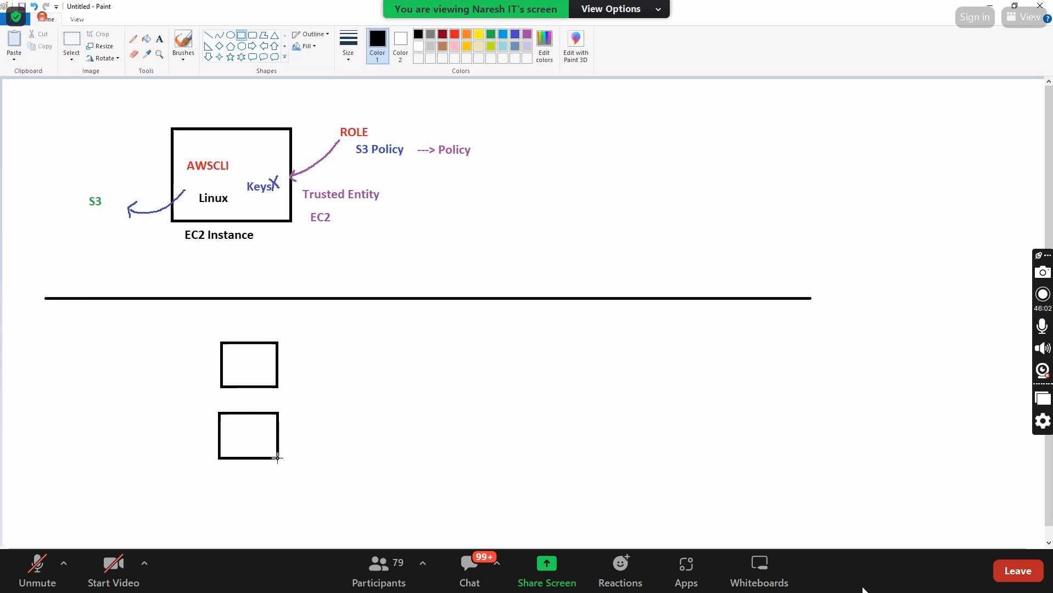
Label both boxes 'EC2'.
{"action": "left_click", "coordinate": [159, 38]}
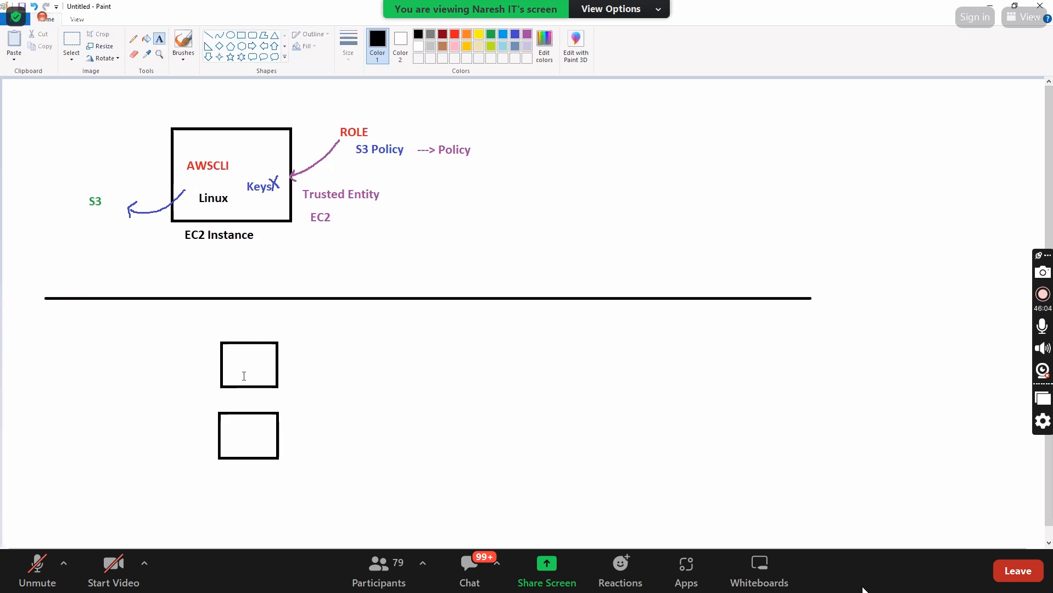
{"action": "left_click", "coordinate": [235, 358]}
{"action": "type", "text": "EC2"}
{"action": "left_click", "coordinate": [236, 438]}
{"action": "left_click", "coordinate": [235, 438]}
{"action": "type", "text": "EC2"}
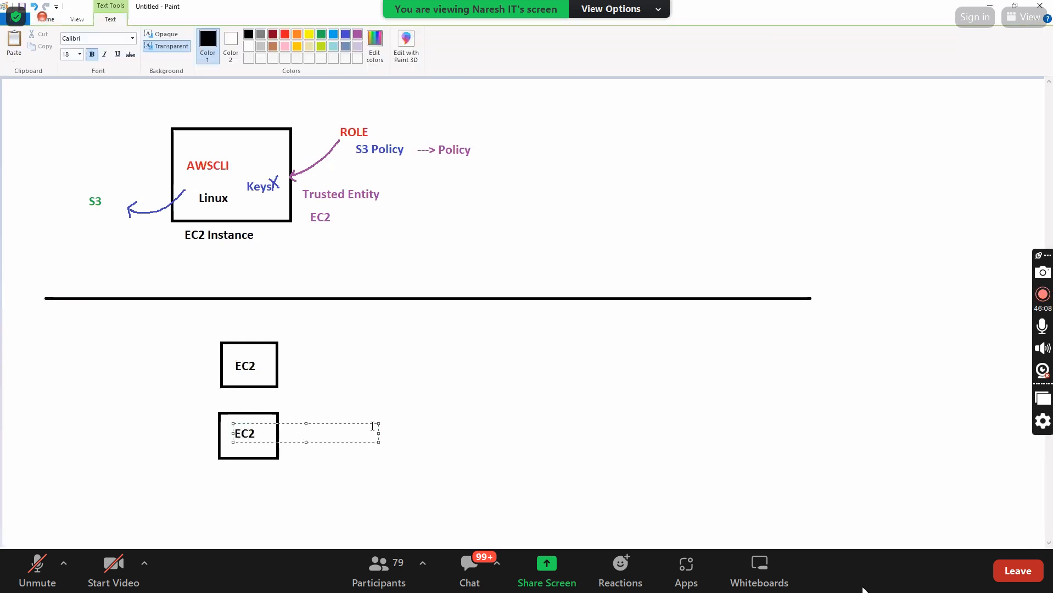
{"action": "left_click", "coordinate": [395, 440]}
Add a red '9PM Stopped' note and a blue 'Lambda' label beside the upper box.
{"action": "left_click", "coordinate": [332, 357]}
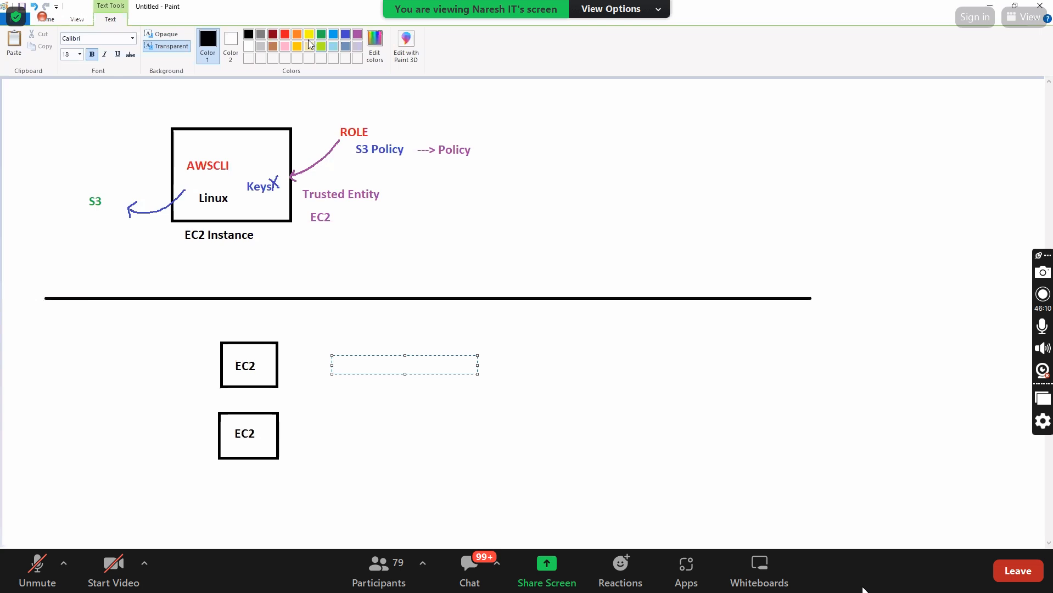
{"action": "left_click", "coordinate": [285, 34]}
{"action": "type", "text": "9PM Stopped"}
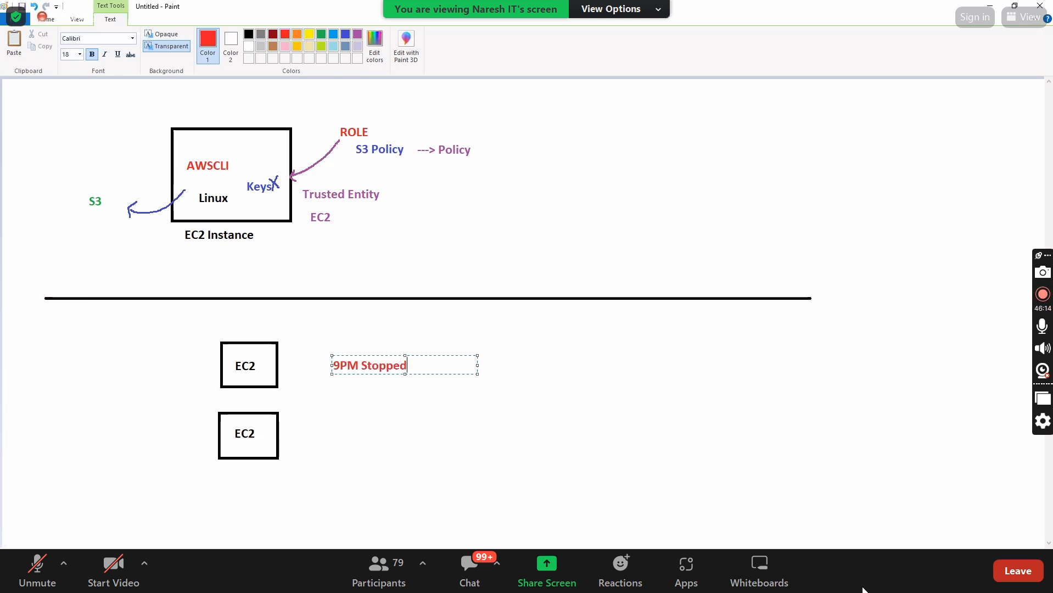
{"action": "left_click", "coordinate": [480, 416]}
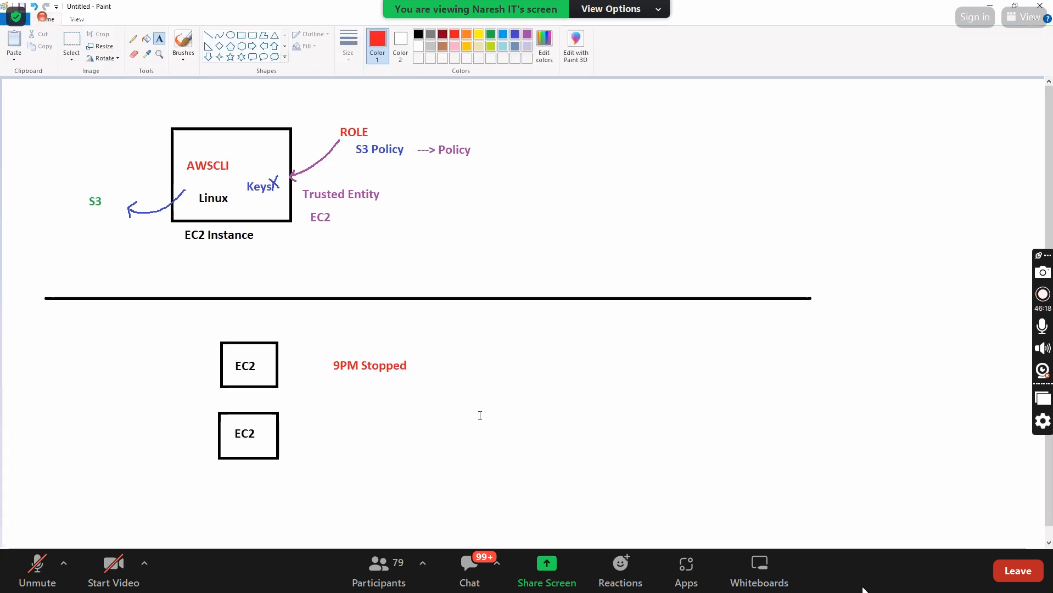
{"action": "left_click", "coordinate": [463, 367]}
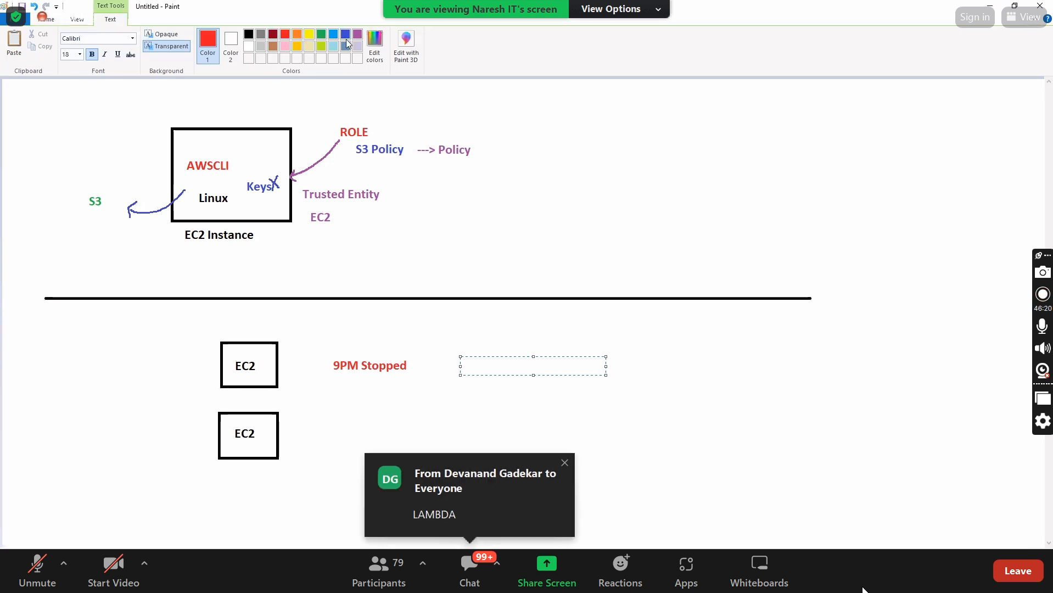
{"action": "left_click", "coordinate": [345, 34]}
{"action": "type", "text": "Lambda"}
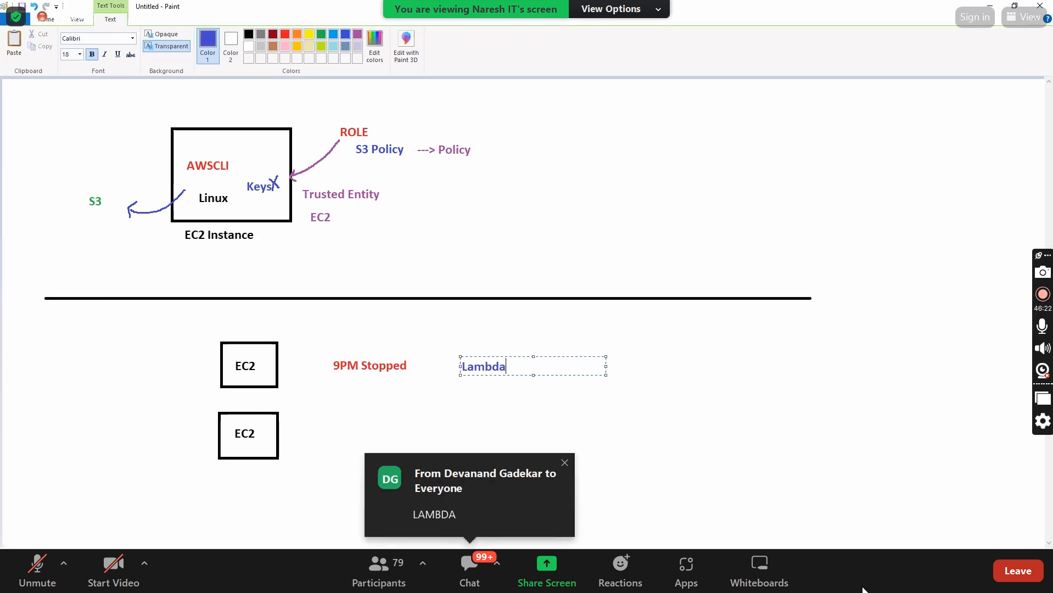
{"action": "left_click", "coordinate": [505, 384]}
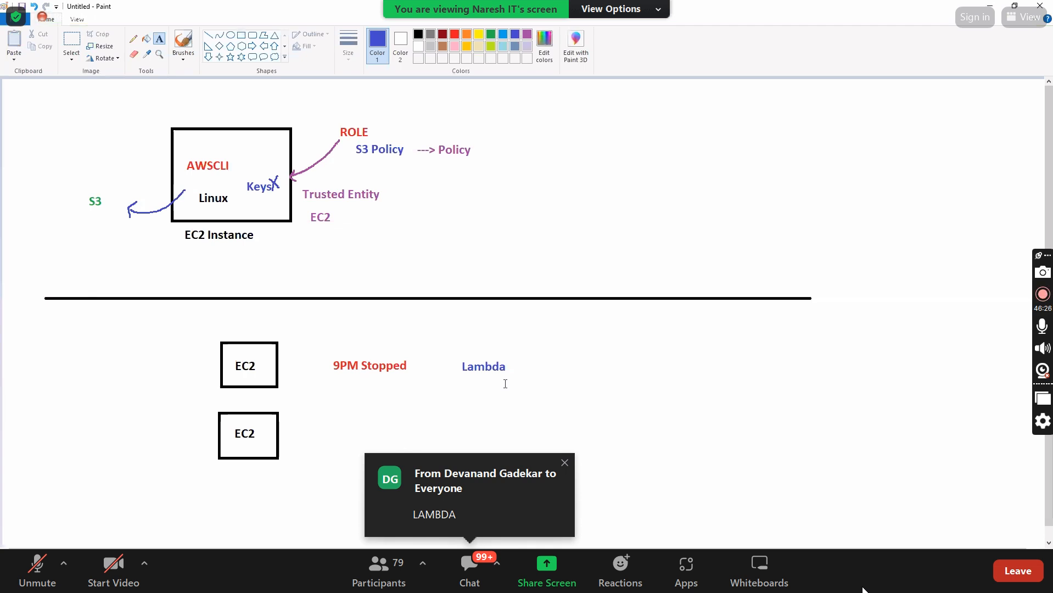
Sketch a pencil arc from Lambda to the upper EC2 box, then undo it.
{"action": "left_click", "coordinate": [132, 38]}
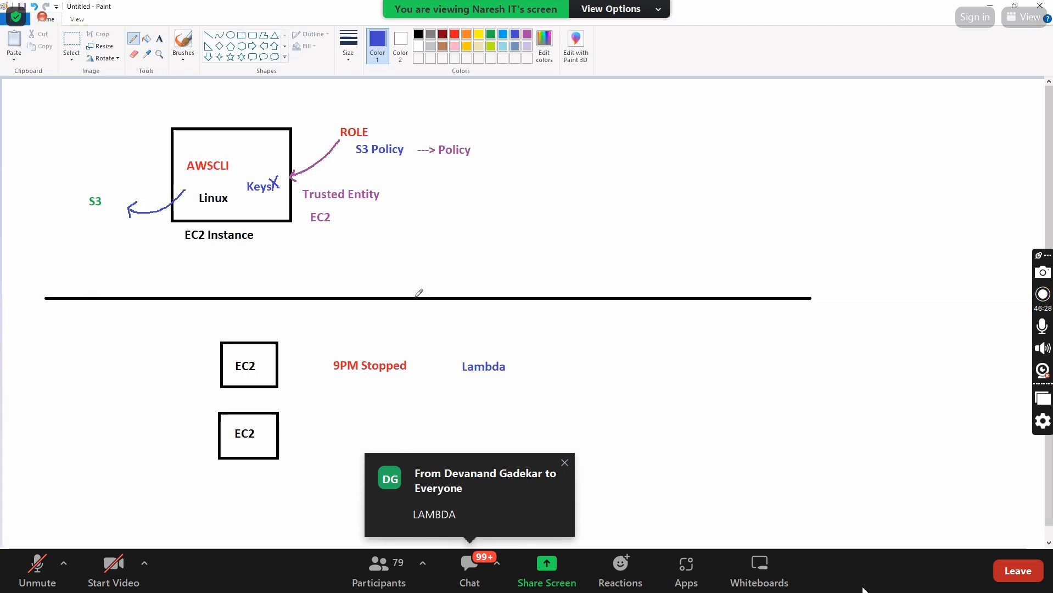
{"action": "mouse_move", "coordinate": [487, 357]}
{"action": "left_mouse_down"}
{"action": "mouse_move", "coordinate": [482, 341]}
{"action": "mouse_move", "coordinate": [394, 313]}
{"action": "mouse_move", "coordinate": [284, 339]}
{"action": "left_mouse_up"}
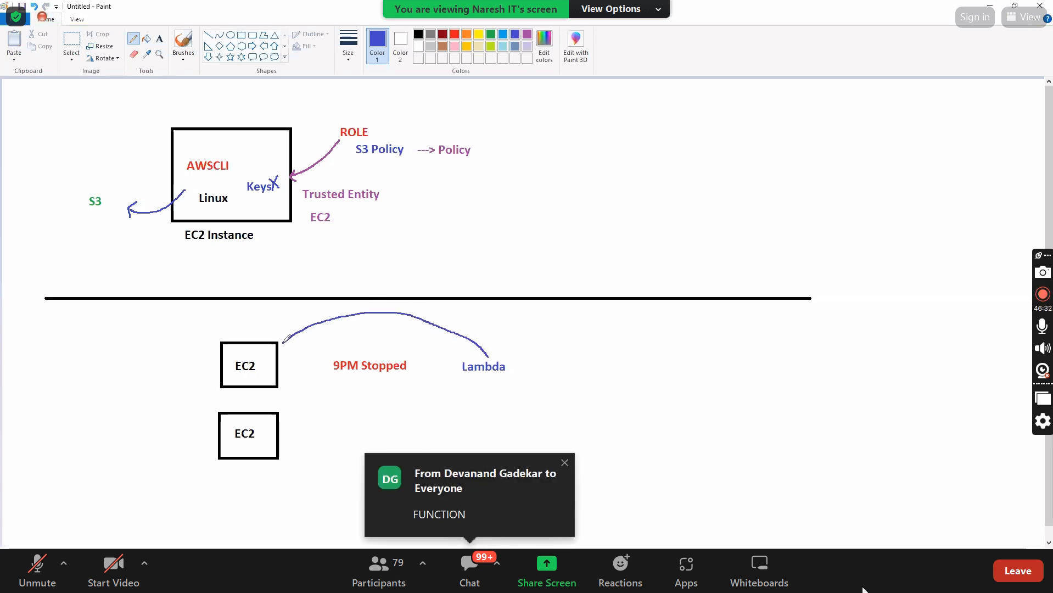
{"action": "key", "text": "ctrl+z"}
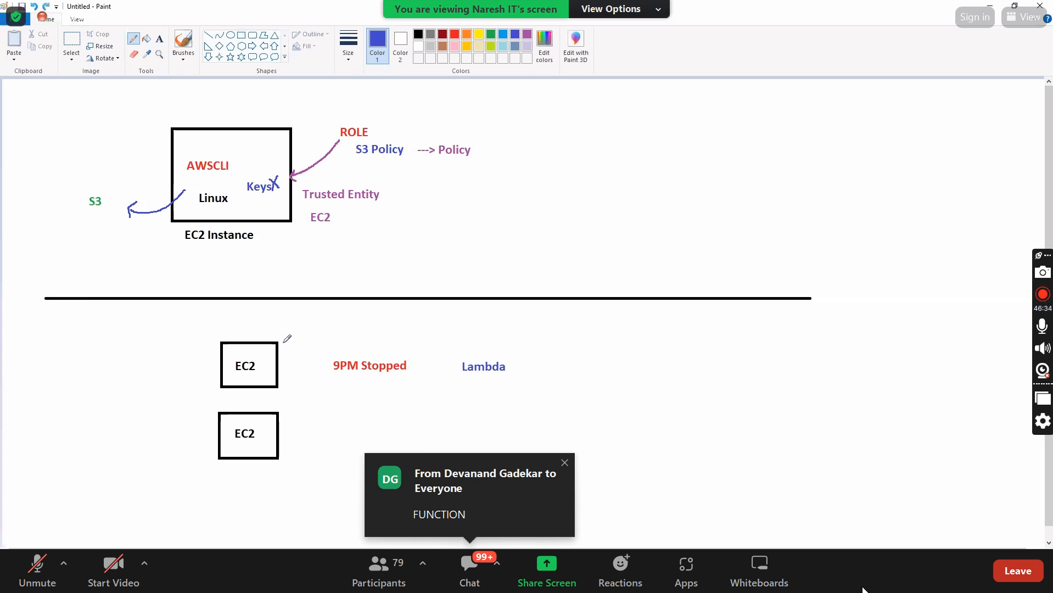
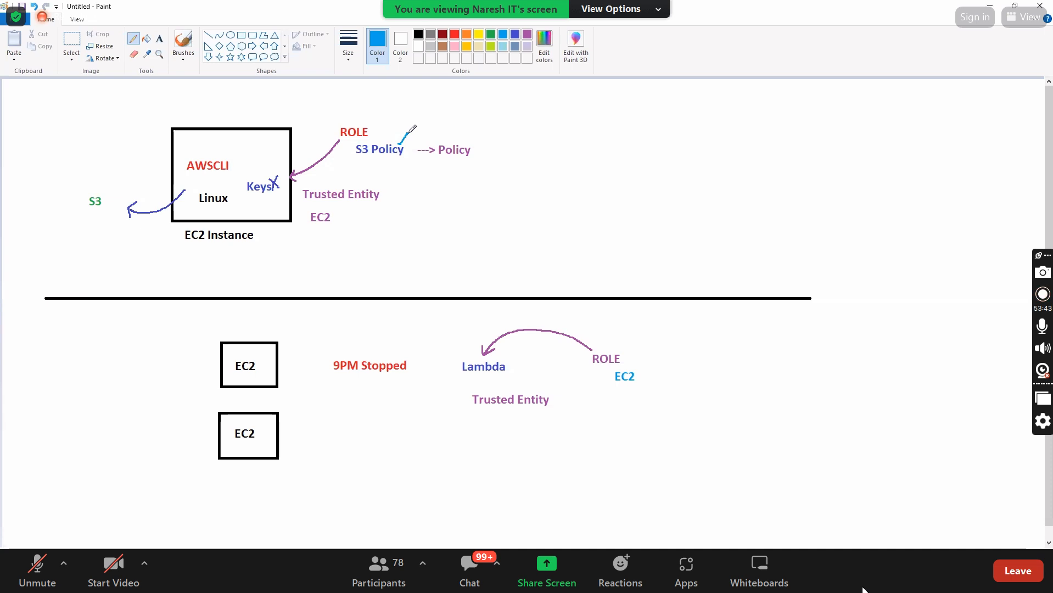
Start a new IAM role, keeping AWS service as trusted entity and choosing EC2 as use case.
{"action": "left_click", "coordinate": [466, 580]}
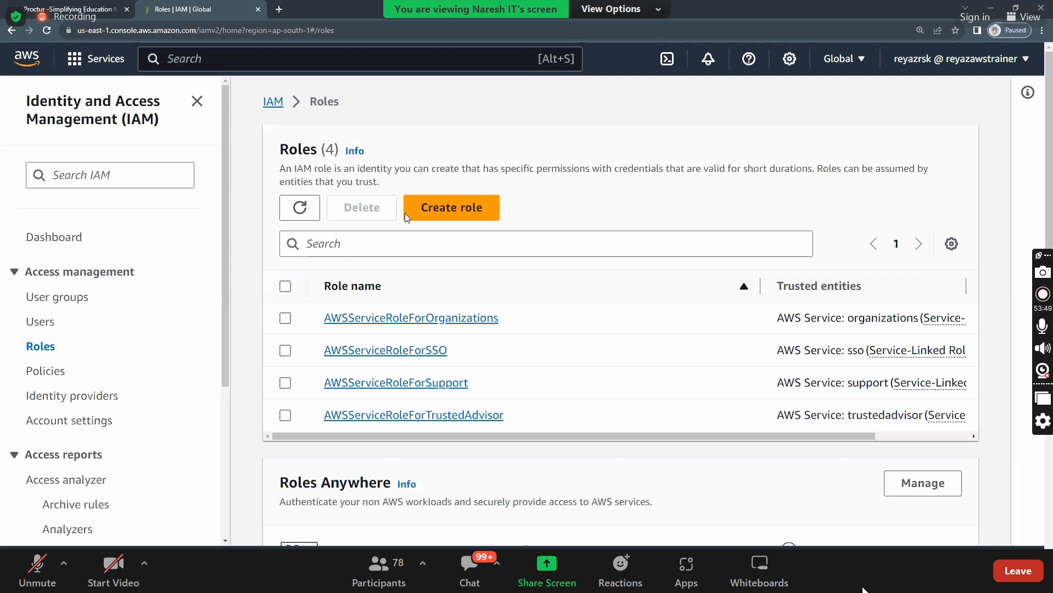
{"action": "left_click", "coordinate": [444, 208]}
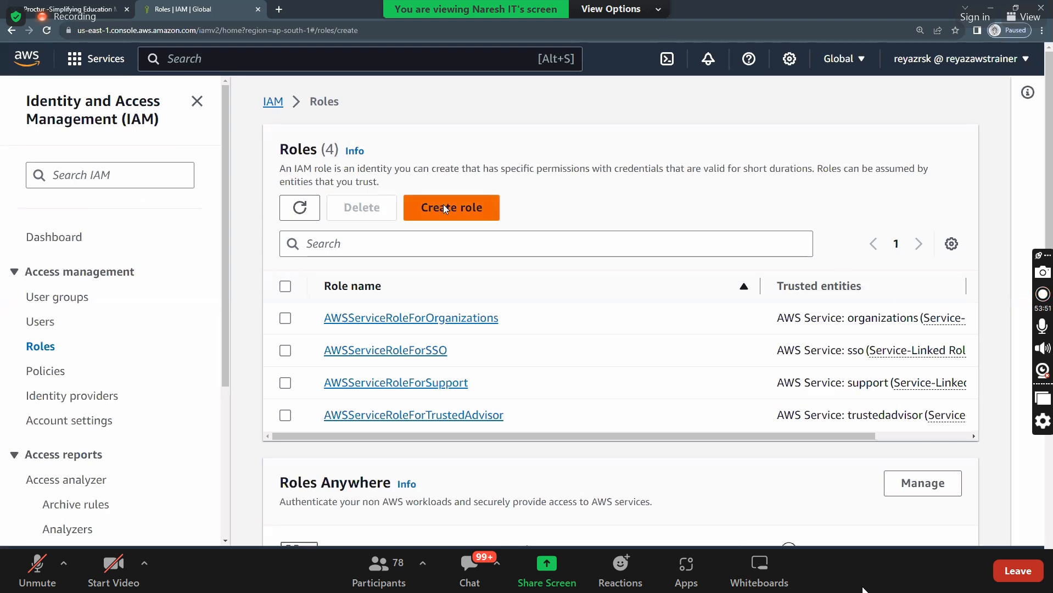
{"action": "key", "text": "ctrl+minus"}
{"action": "key", "text": "ctrl+minus"}
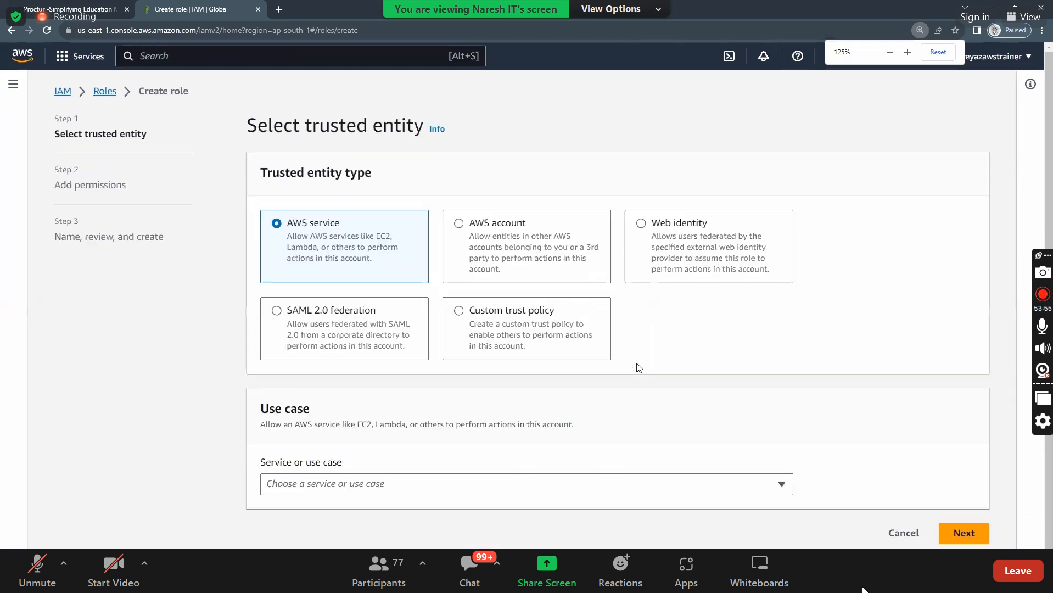
{"action": "left_click_drag", "start_coordinate": [263, 169], "coordinate": [365, 175]}
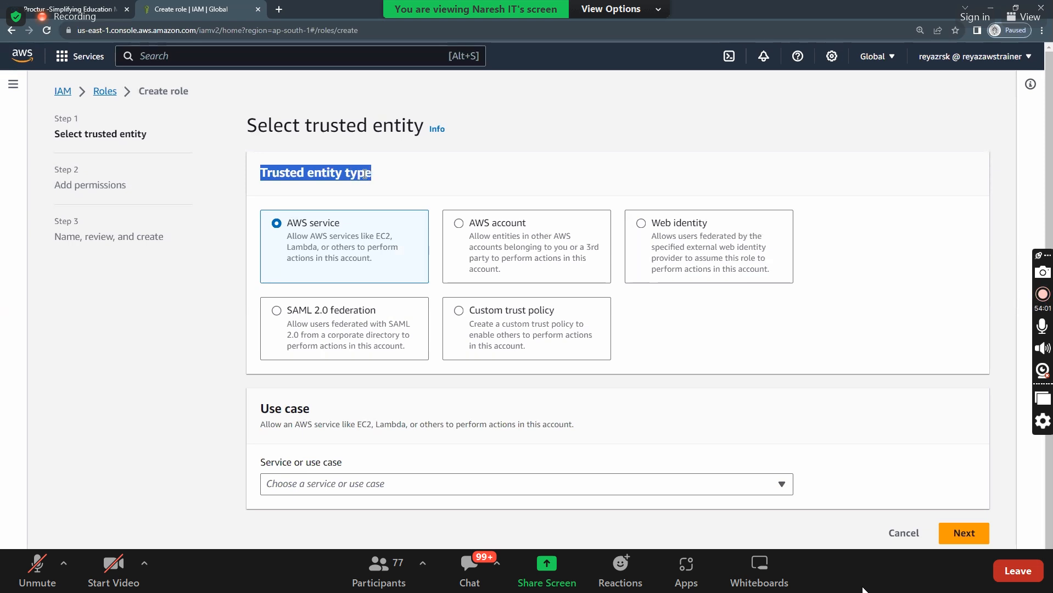
{"action": "key", "text": "alt+Tab"}
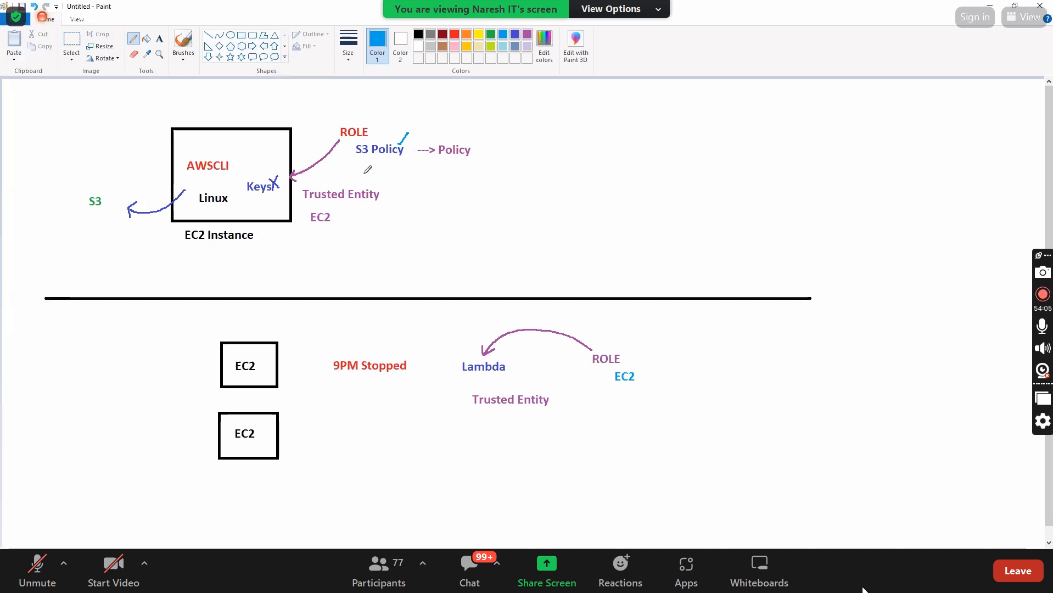
{"action": "key", "text": "alt+Tab"}
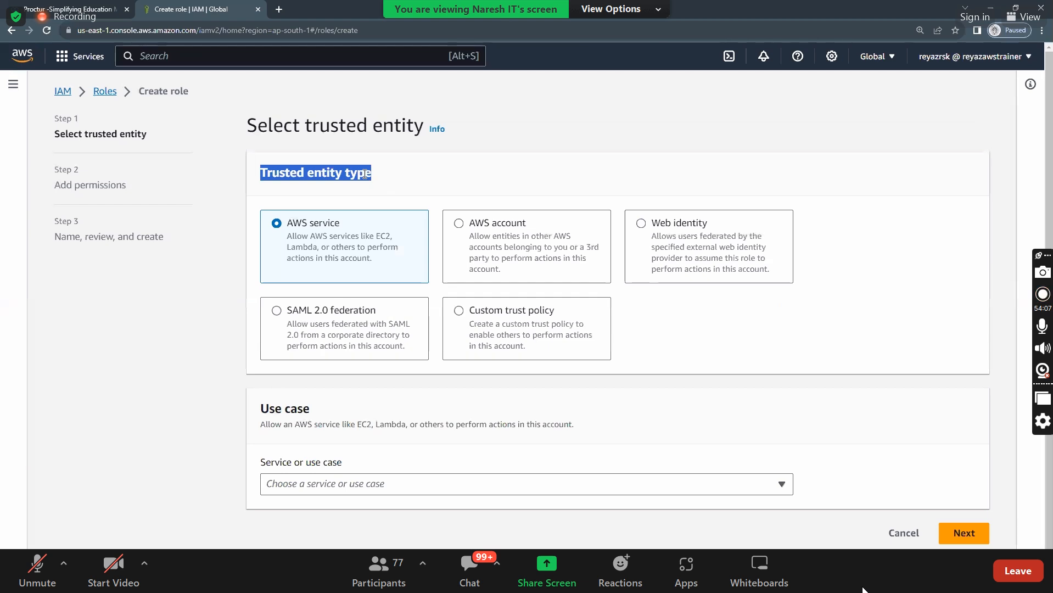
{"action": "left_click", "coordinate": [337, 238]}
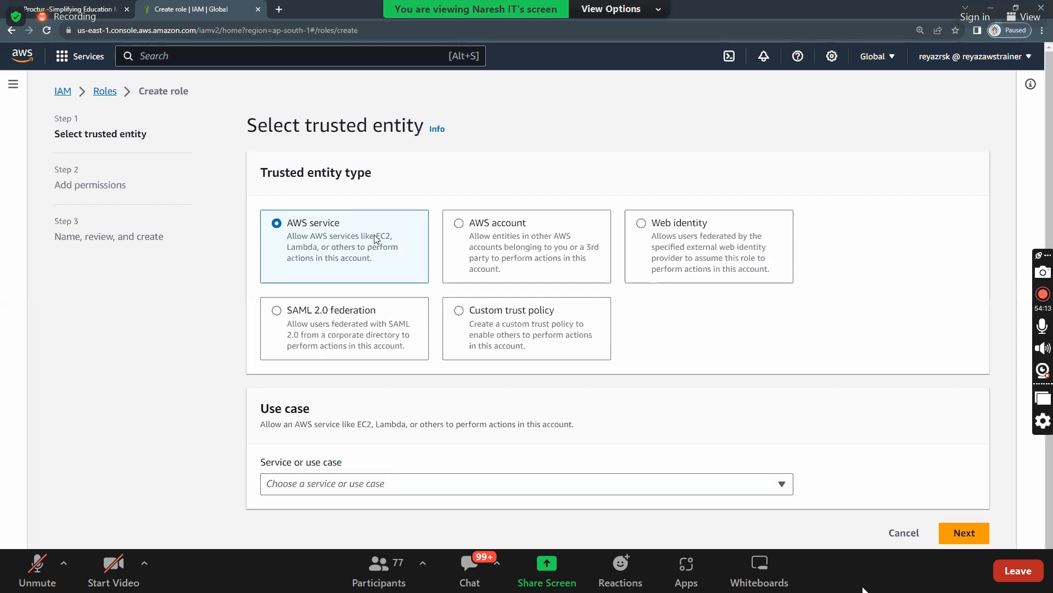
{"action": "scroll", "coordinate": [332, 278], "scroll_direction": "down", "scroll_amount": 1}
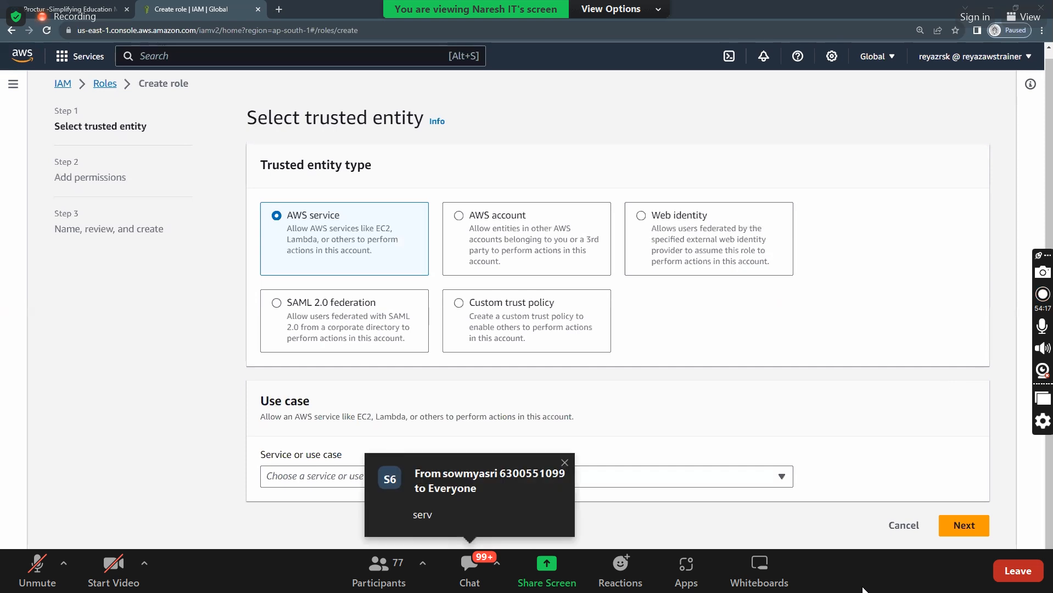
{"action": "left_click", "coordinate": [636, 475]}
{"action": "left_click", "coordinate": [789, 106]}
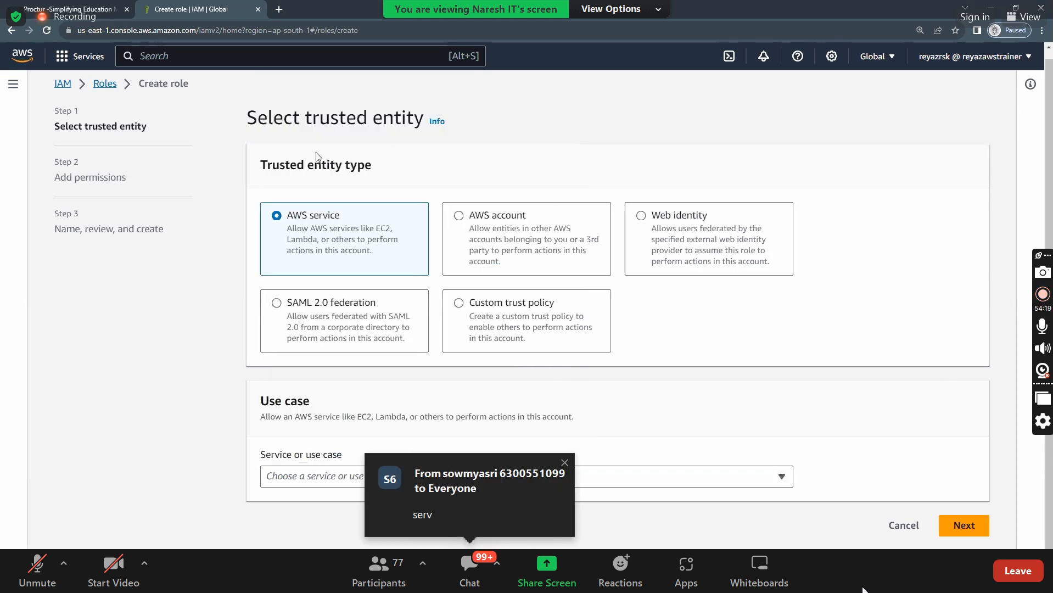
{"action": "left_click_drag", "start_coordinate": [300, 118], "coordinate": [423, 120]}
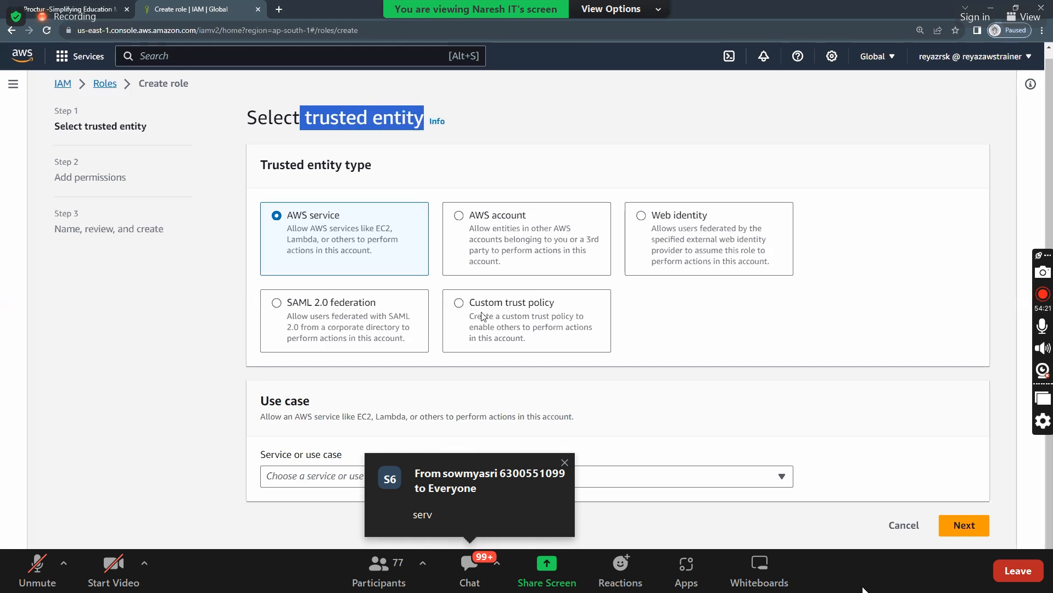
{"action": "left_click", "coordinate": [489, 476]}
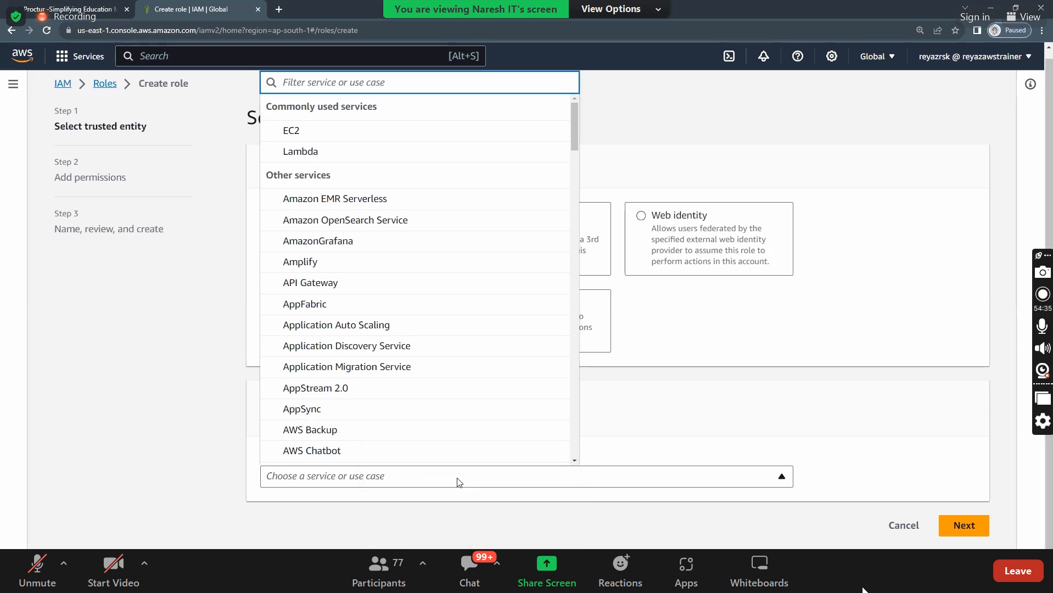
{"action": "left_click", "coordinate": [312, 131]}
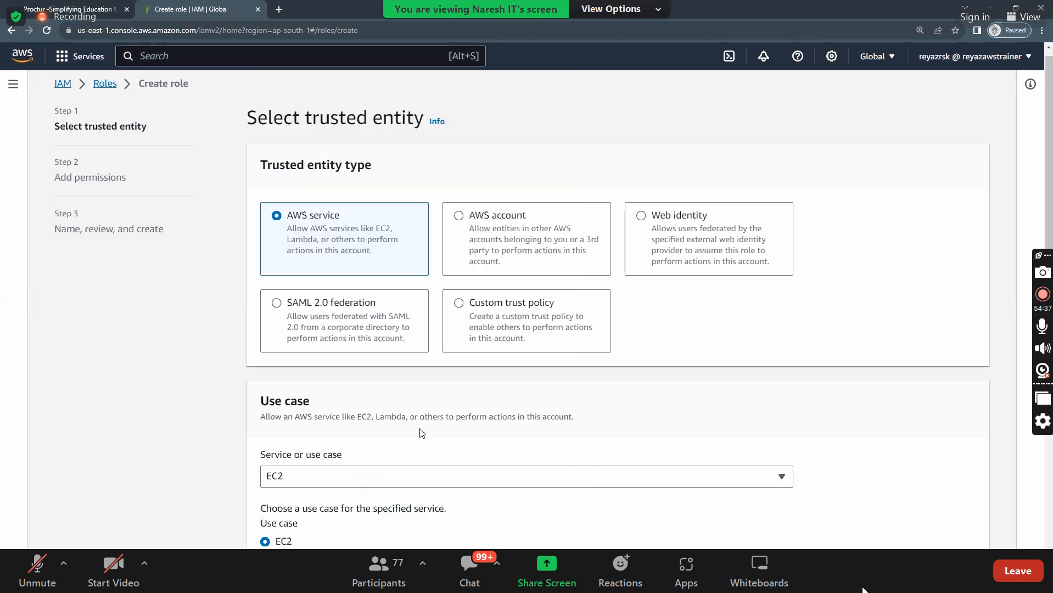
On the whiteboard, loop the diagram and EC2 boxes in blue, then undo the loops.
{"action": "key", "text": "alt+Tab"}
{"action": "mouse_move", "coordinate": [530, 124]}
{"action": "left_mouse_down"}
{"action": "mouse_move", "coordinate": [98, 142]}
{"action": "mouse_move", "coordinate": [554, 108]}
{"action": "mouse_move", "coordinate": [524, 109]}
{"action": "left_mouse_up"}
{"action": "left_click_drag", "start_coordinate": [694, 312], "coordinate": [142, 426]}
{"action": "mouse_move", "coordinate": [136, 374]}
{"action": "left_mouse_down"}
{"action": "mouse_move", "coordinate": [645, 332]}
{"action": "mouse_move", "coordinate": [631, 314]}
{"action": "left_mouse_up"}
{"action": "key", "text": "ctrl+z"}
{"action": "key", "text": "ctrl+z"}
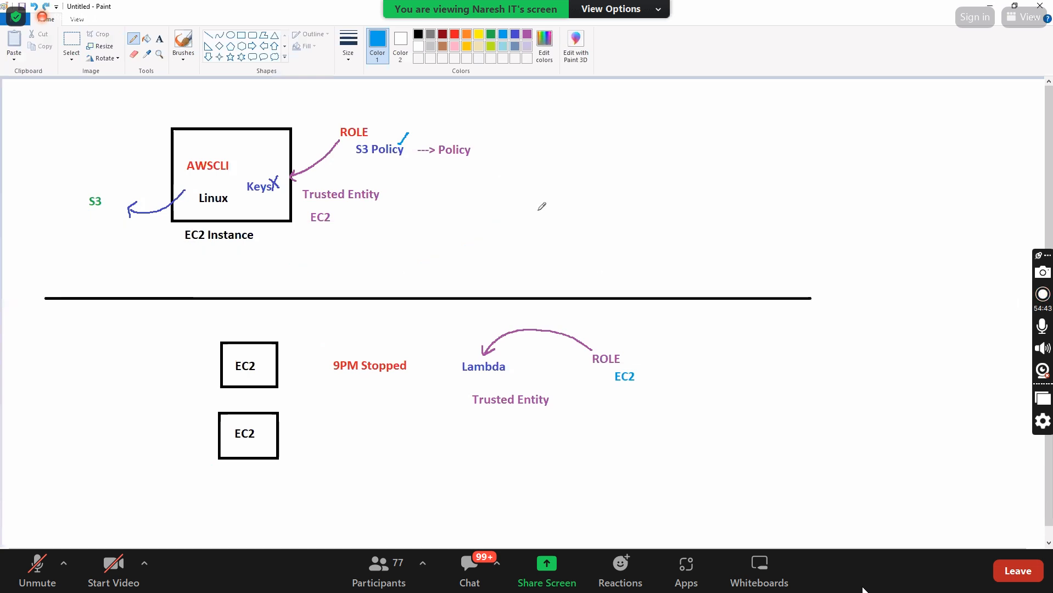
{"action": "mouse_move", "coordinate": [516, 100]}
{"action": "left_mouse_down"}
{"action": "mouse_move", "coordinate": [134, 144]}
{"action": "mouse_move", "coordinate": [585, 198]}
{"action": "mouse_move", "coordinate": [579, 121]}
{"action": "left_mouse_up"}
{"action": "key", "text": "ctrl+z"}
Back in the role wizard, continue to the Add permissions step.
{"action": "key", "text": "alt+Tab"}
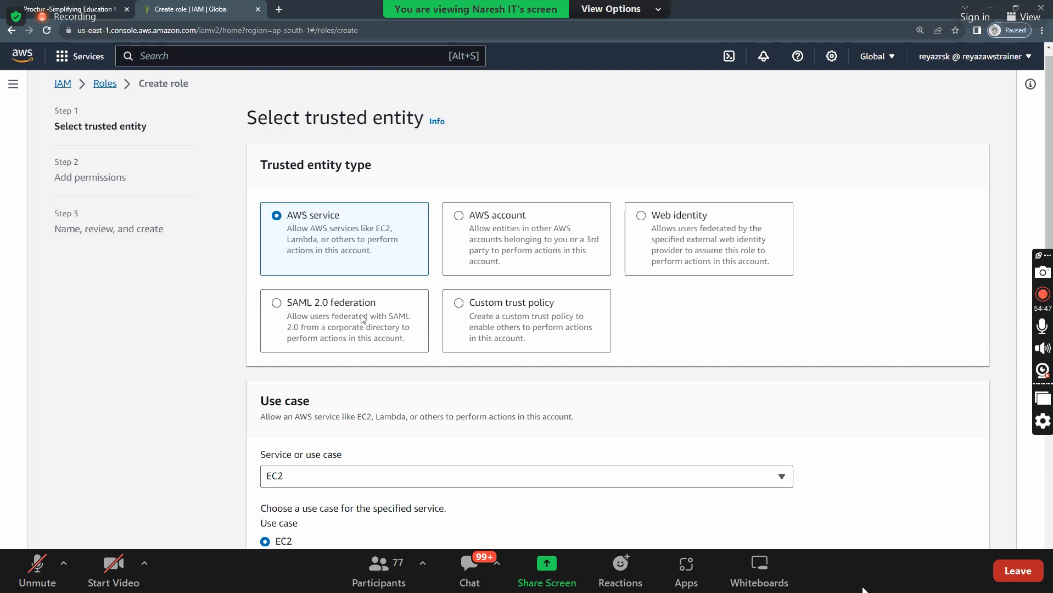
{"action": "scroll", "coordinate": [363, 319], "scroll_direction": "down", "scroll_amount": 3}
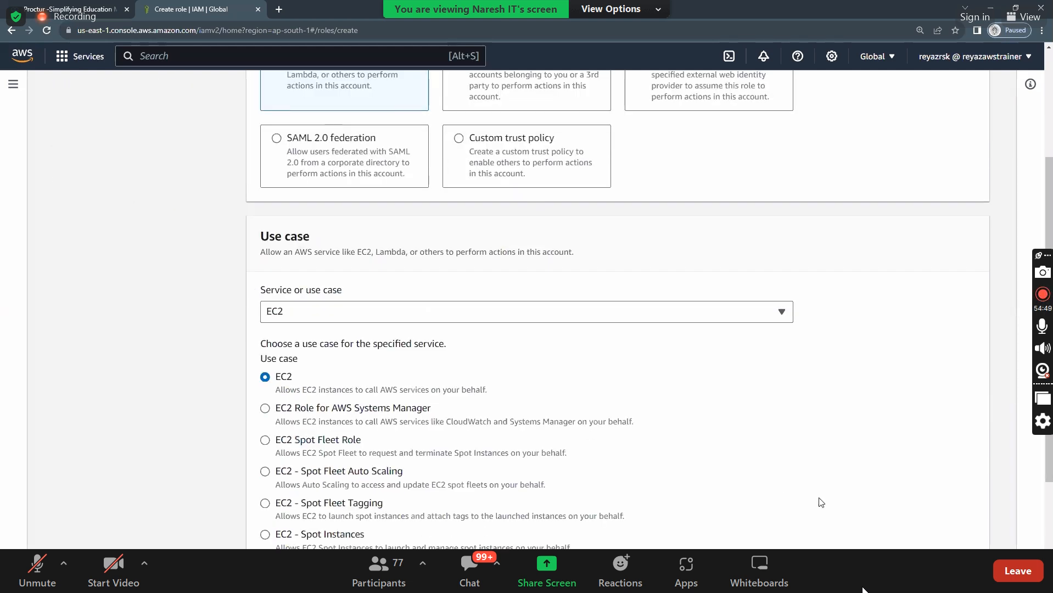
{"action": "scroll", "coordinate": [820, 502], "scroll_direction": "down", "scroll_amount": 3}
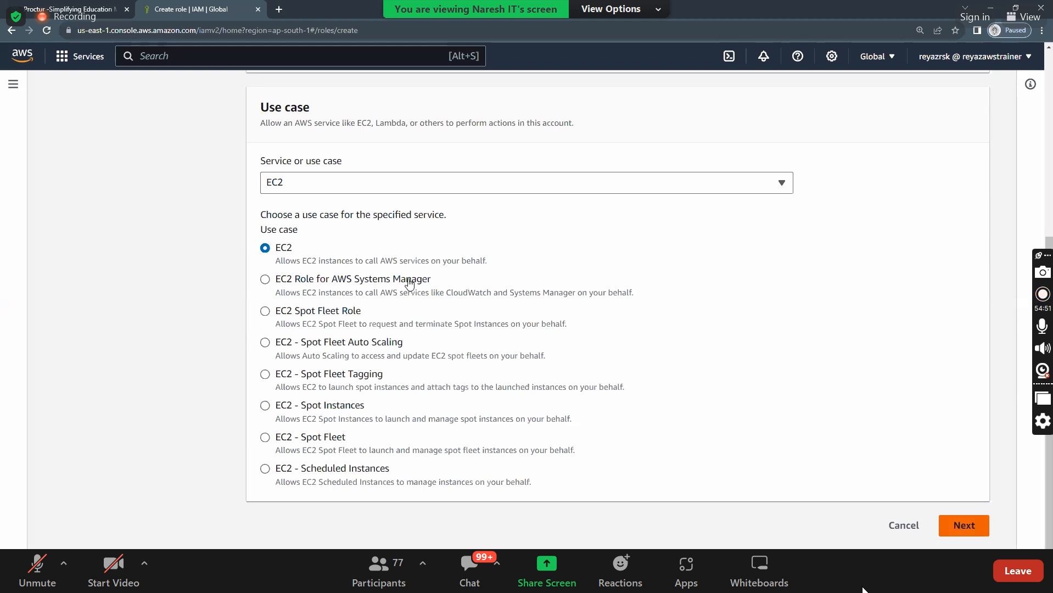
{"action": "left_click", "coordinate": [345, 234]}
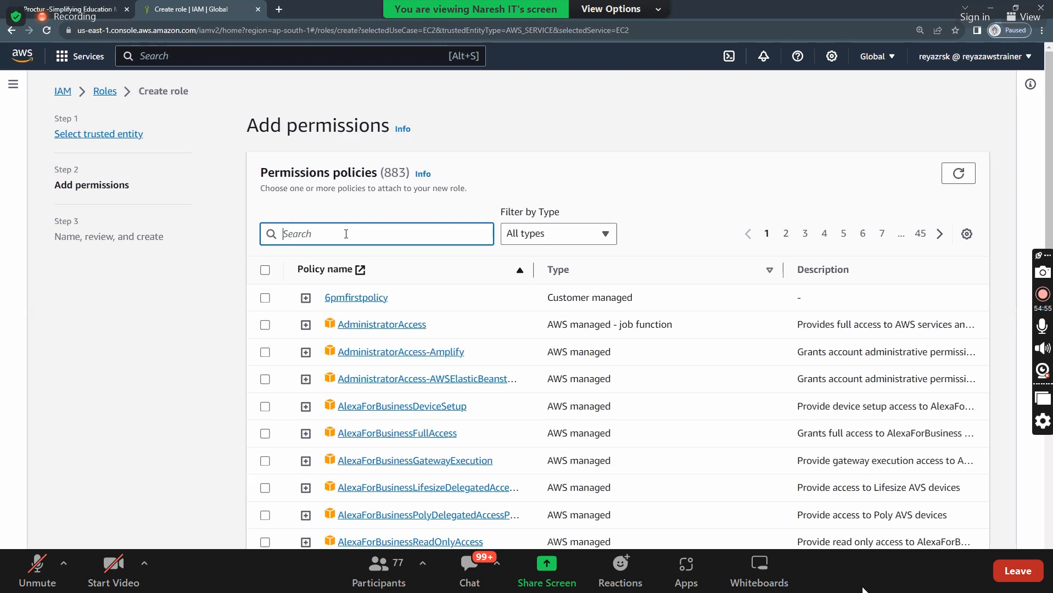
Search policies for 's3full' and attach AmazonS3FullAccess to the role.
{"action": "type", "text": "s3full"}
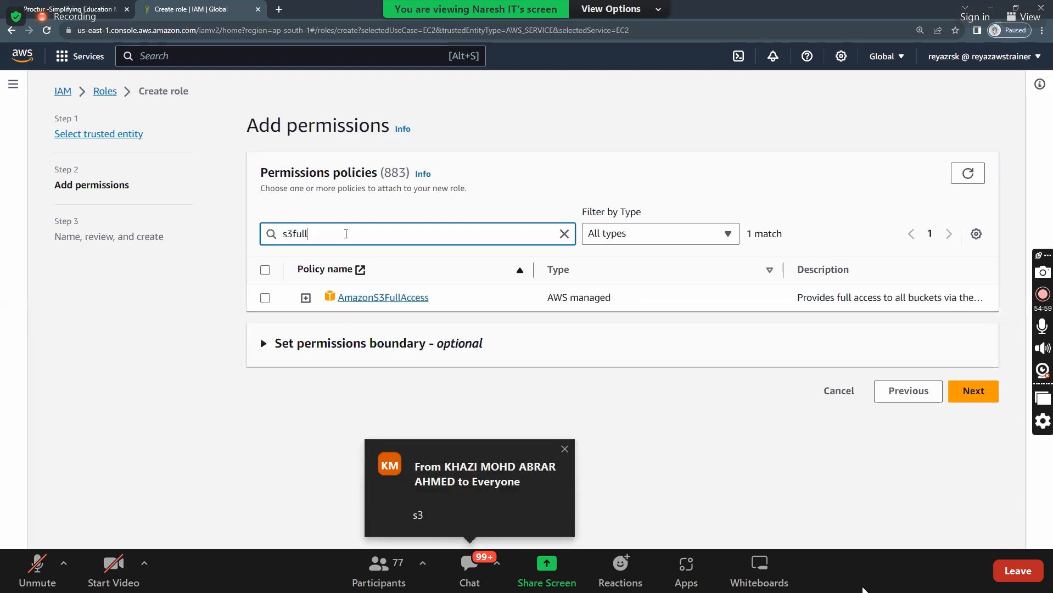
{"action": "left_click", "coordinate": [265, 298]}
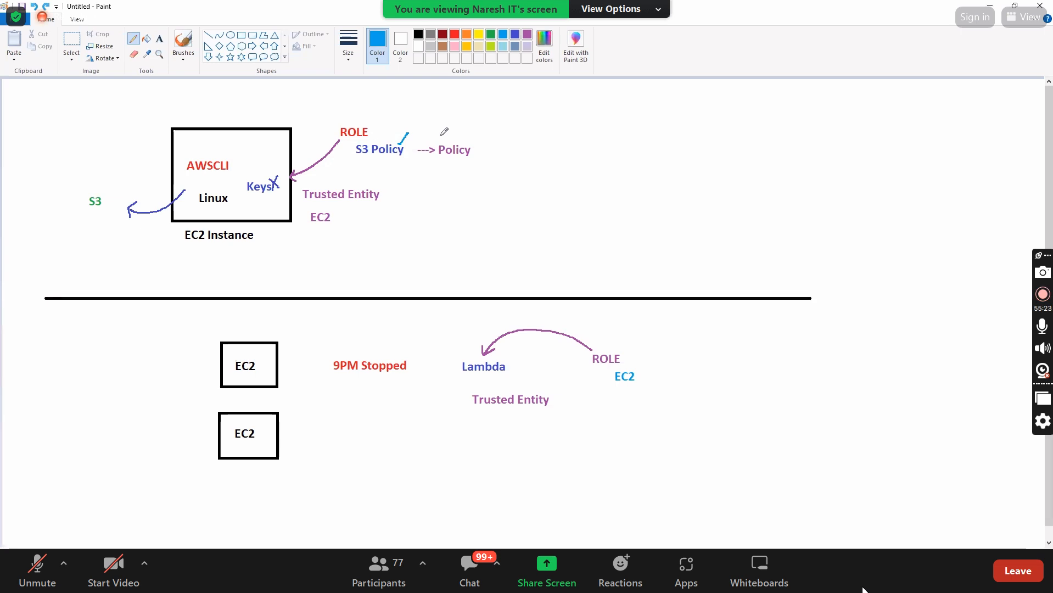
{"action": "key", "text": "alt+Tab"}
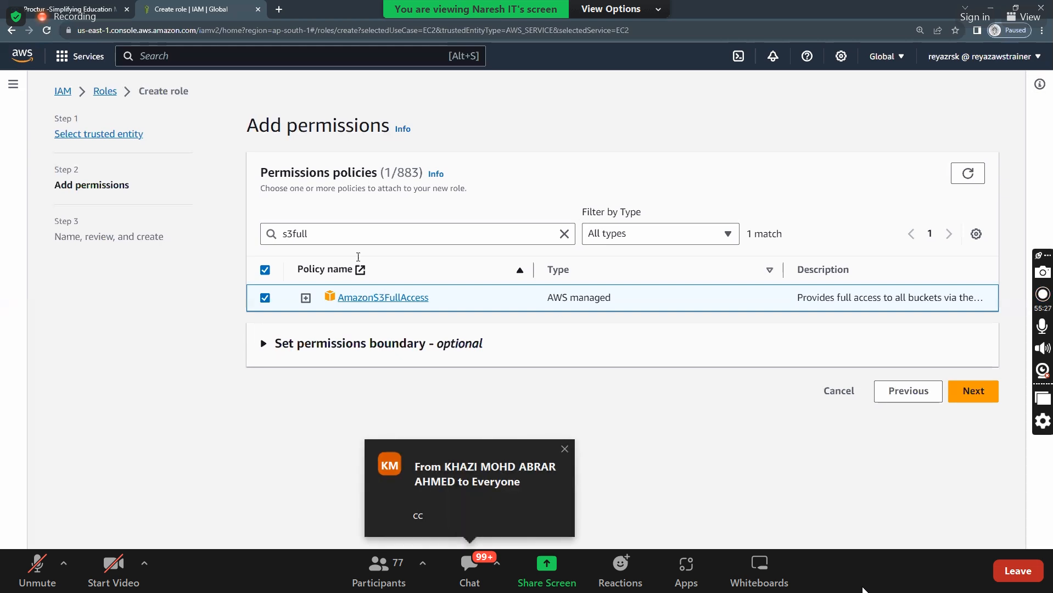
Name the role 6pmrole1 and create it.
{"action": "left_click", "coordinate": [973, 391]}
{"action": "left_click", "coordinate": [331, 246]}
{"action": "type", "text": "6"}
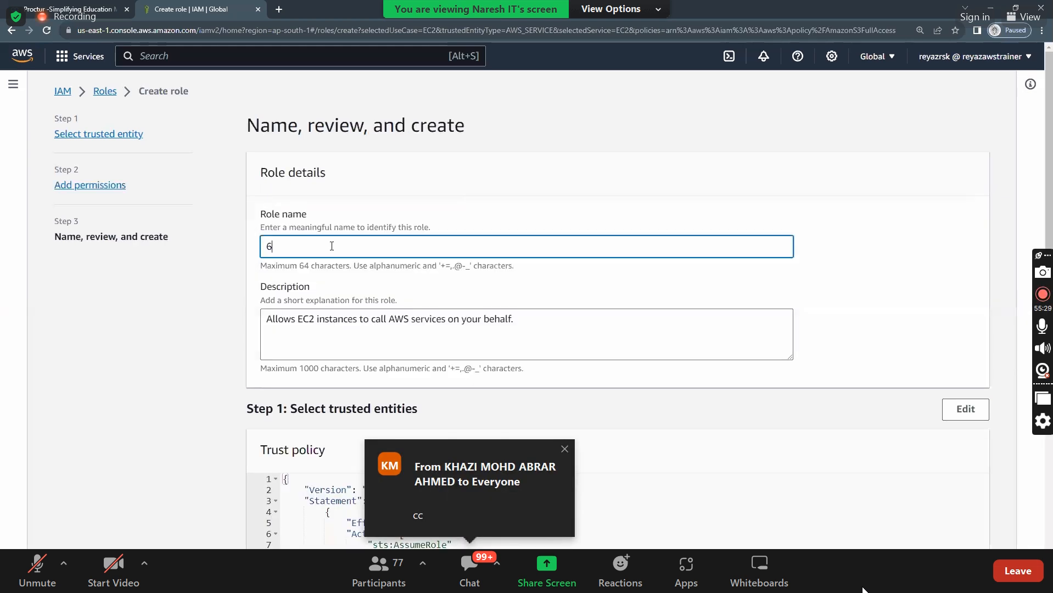
{"action": "type", "text": "pmrole"}
{"action": "scroll", "coordinate": [983, 538], "scroll_direction": "down", "scroll_amount": 9}
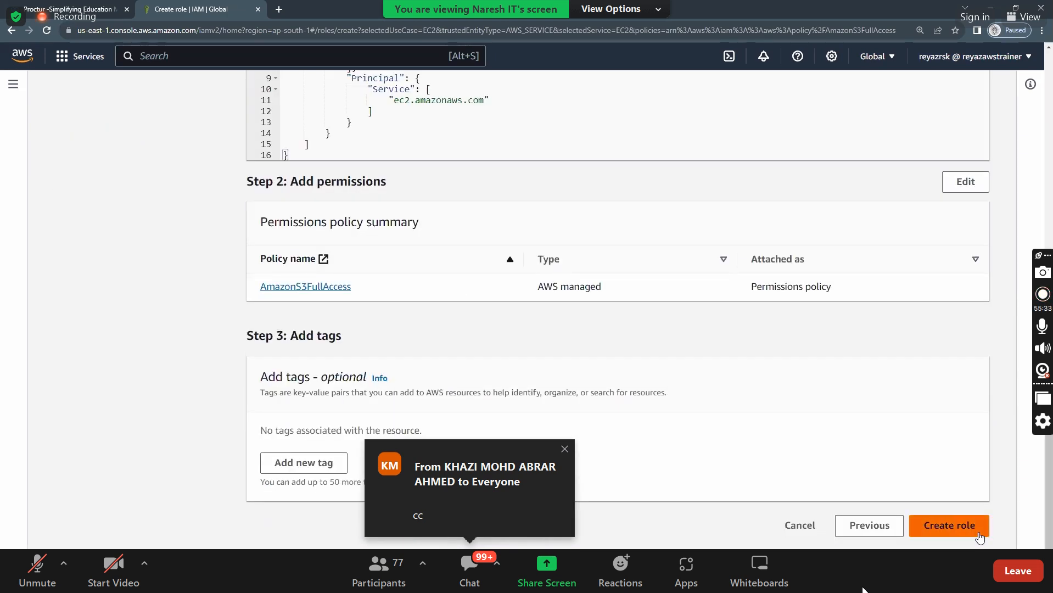
{"action": "left_click", "coordinate": [980, 537]}
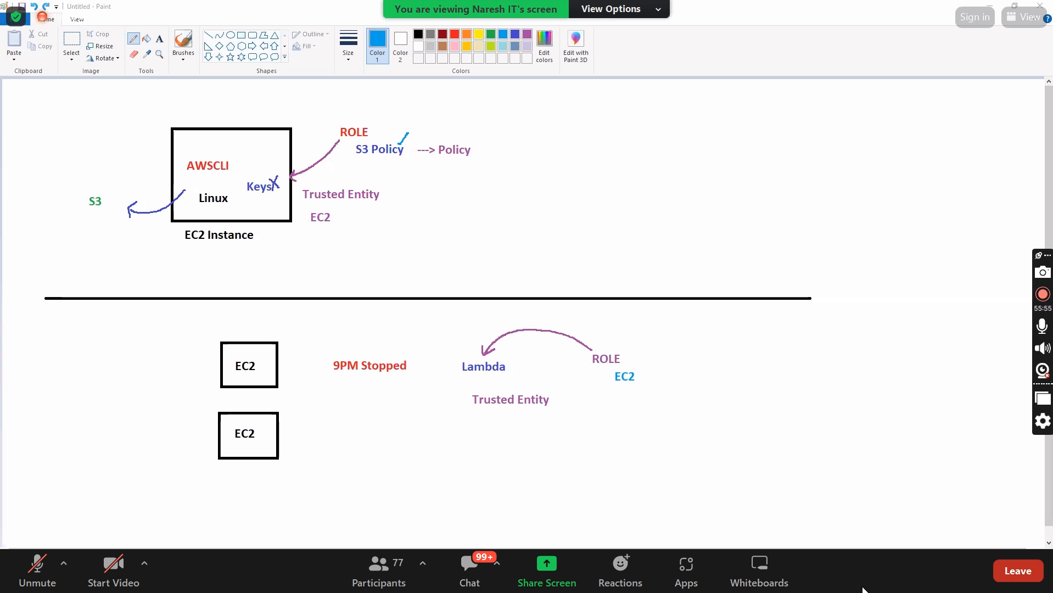
{"action": "key", "text": "alt+Tab"}
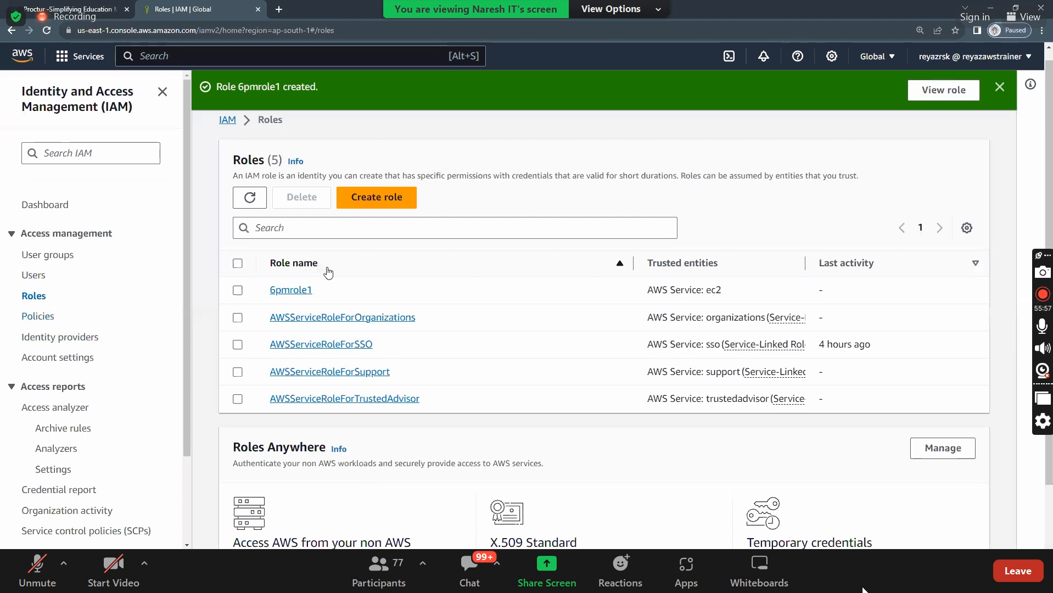
Start another IAM role with Lambda as the trusted service use case.
{"action": "left_click", "coordinate": [399, 201]}
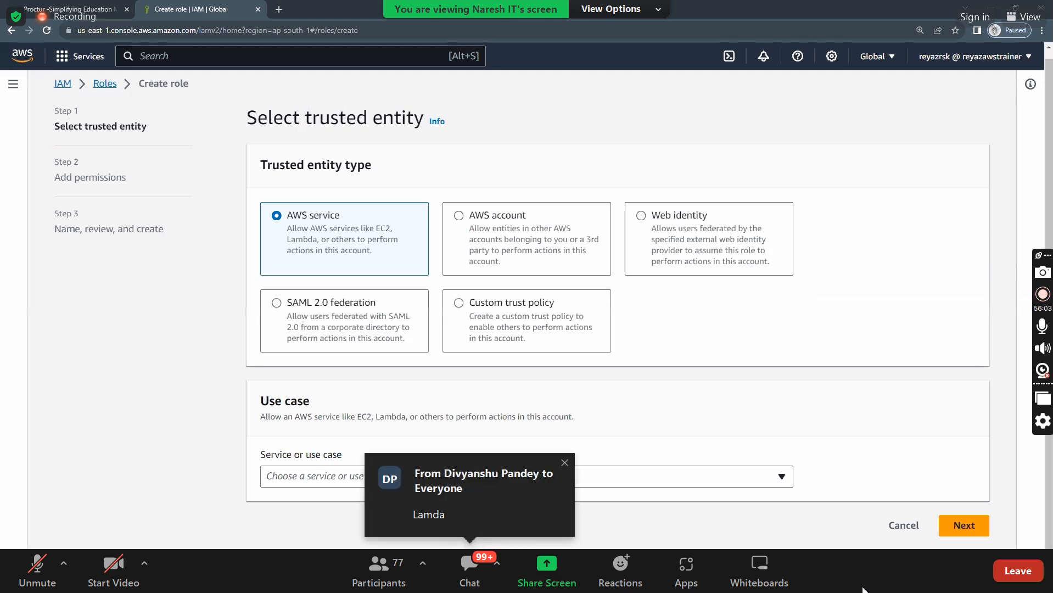
{"action": "left_click", "coordinate": [469, 476]}
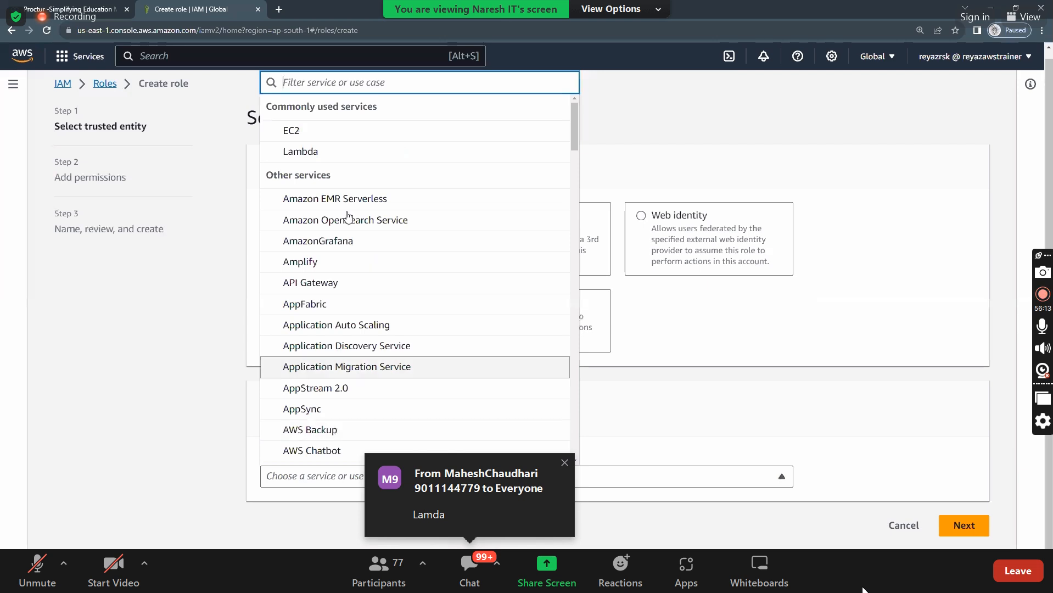
{"action": "left_click", "coordinate": [335, 157]}
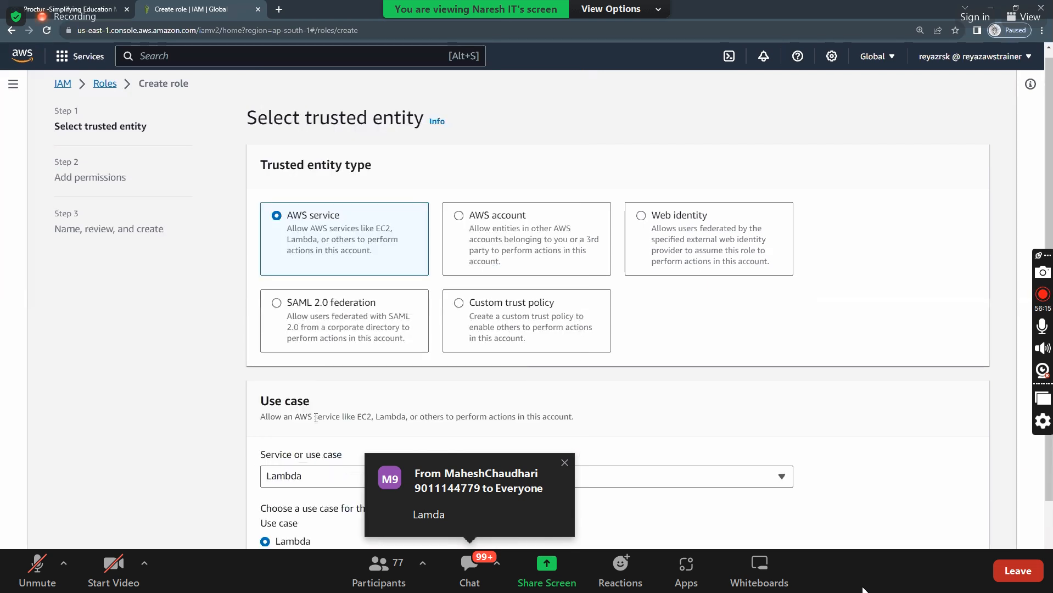
{"action": "scroll", "coordinate": [942, 490], "scroll_direction": "down", "scroll_amount": 2}
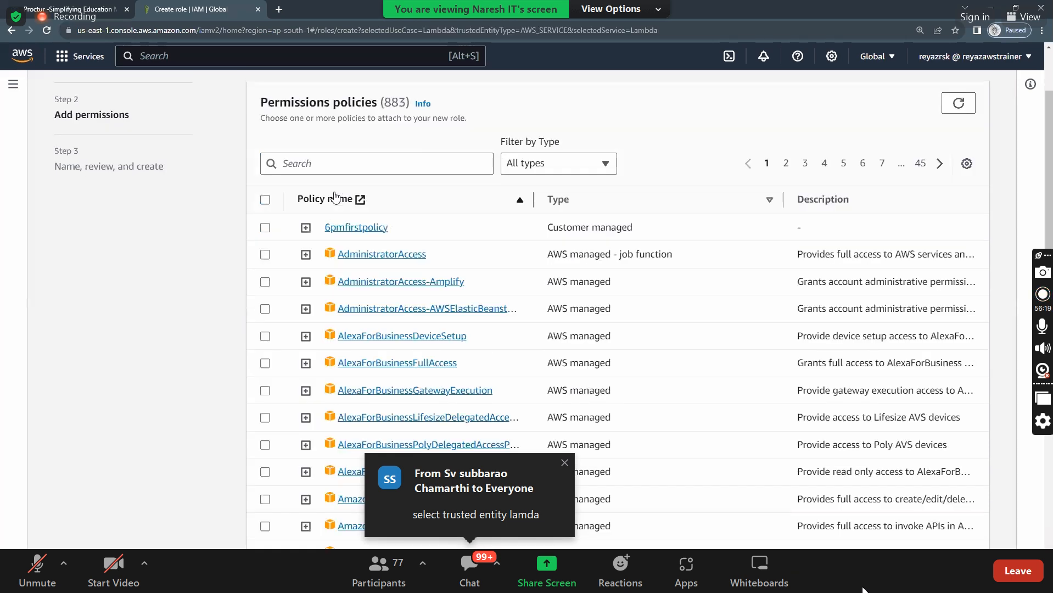
Search 'ec2ful', attach AmazonEC2FullAccess, and advance to the name and review step.
{"action": "left_click", "coordinate": [340, 160]}
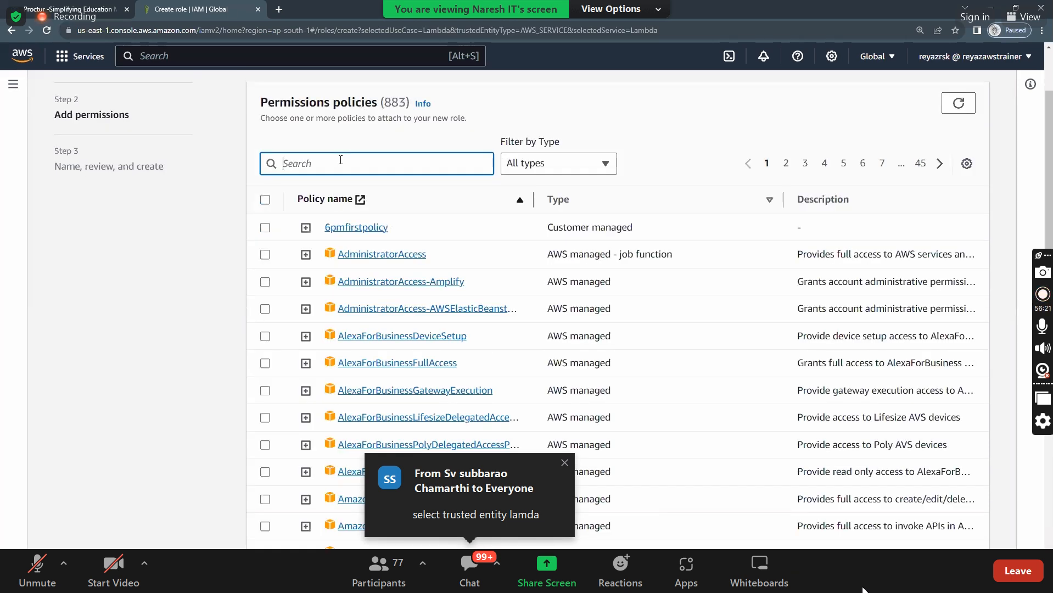
{"action": "type", "text": "ec2ful"}
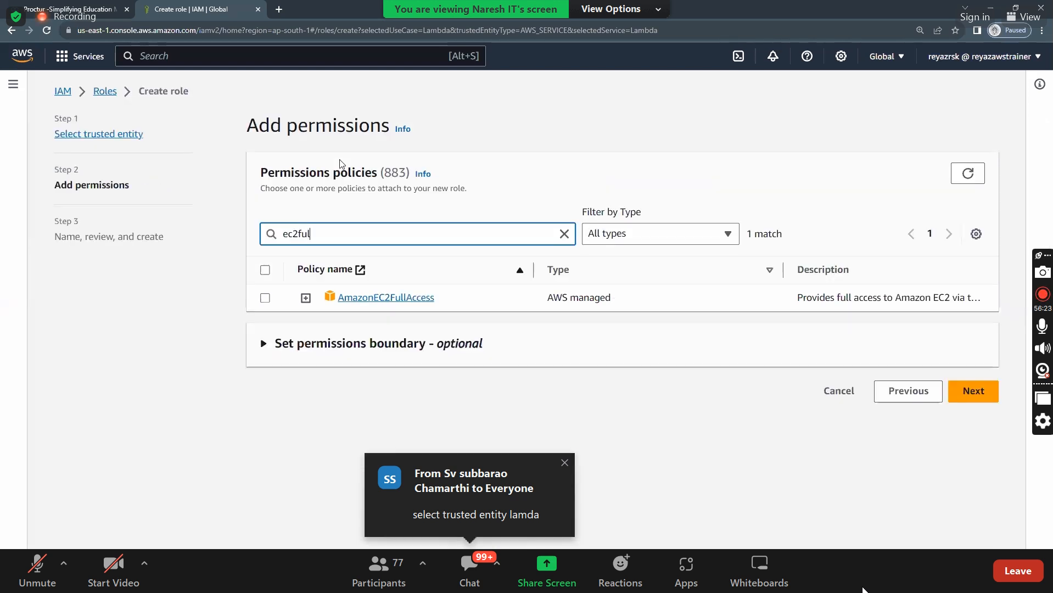
{"action": "left_click", "coordinate": [265, 298]}
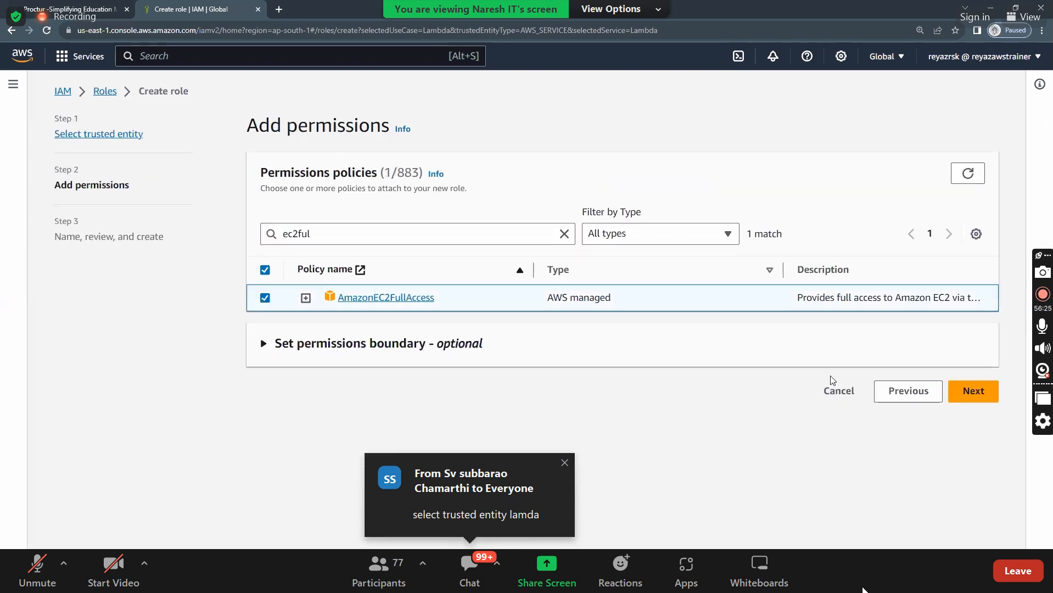
{"action": "left_click", "coordinate": [975, 404]}
{"action": "scroll", "coordinate": [965, 494], "scroll_direction": "down", "scroll_amount": 8}
{"action": "left_click", "coordinate": [966, 526]}
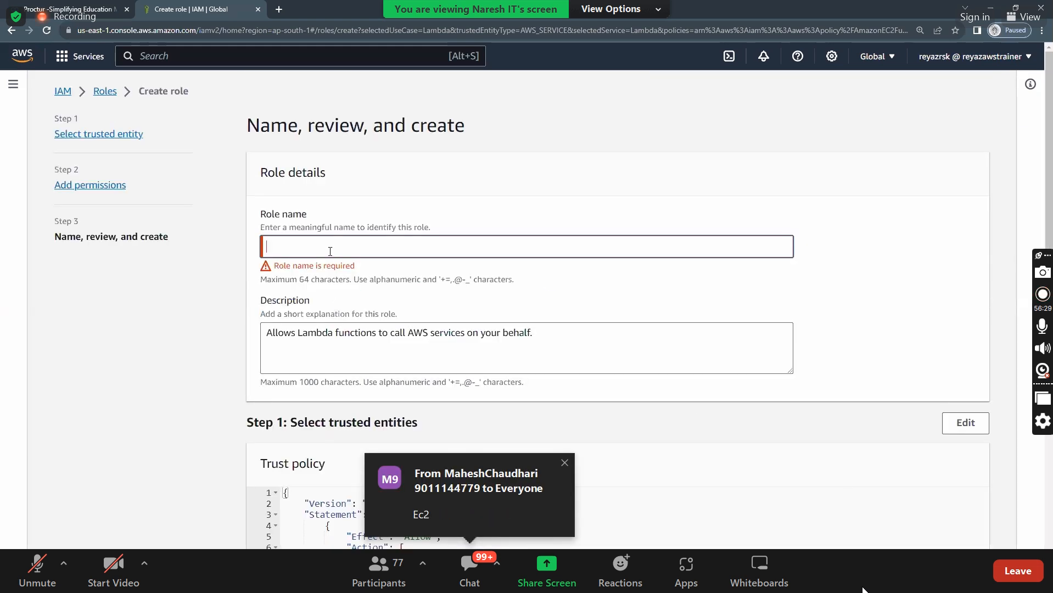
Name the Lambda role 6pmrole2, create it, then select 6pmrole1 in the Roles list.
{"action": "type", "text": "6pmrole"}
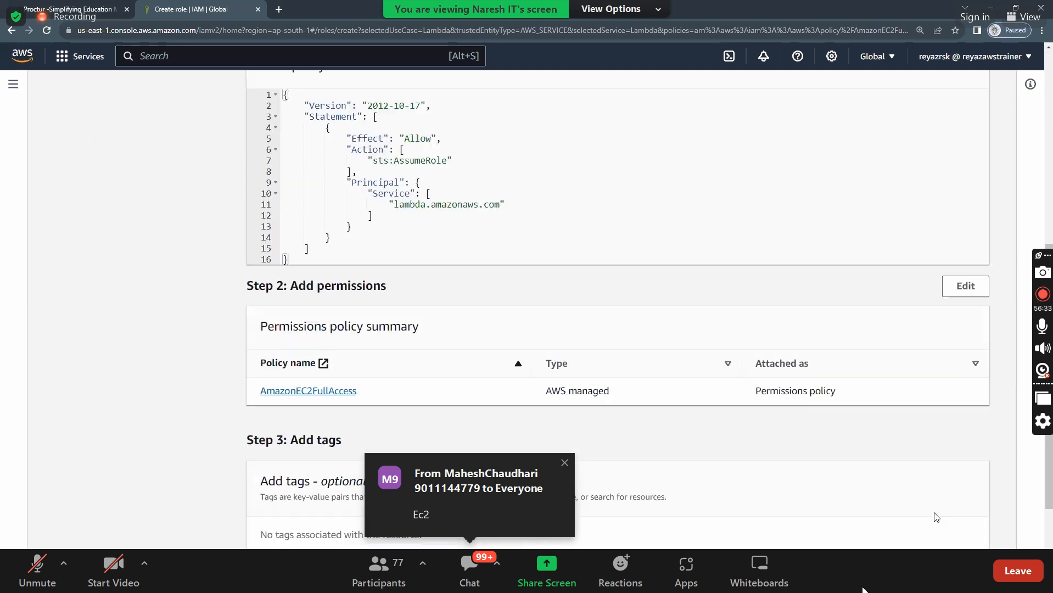
{"action": "scroll", "coordinate": [933, 521], "scroll_direction": "down", "scroll_amount": 9}
{"action": "left_click", "coordinate": [975, 529]}
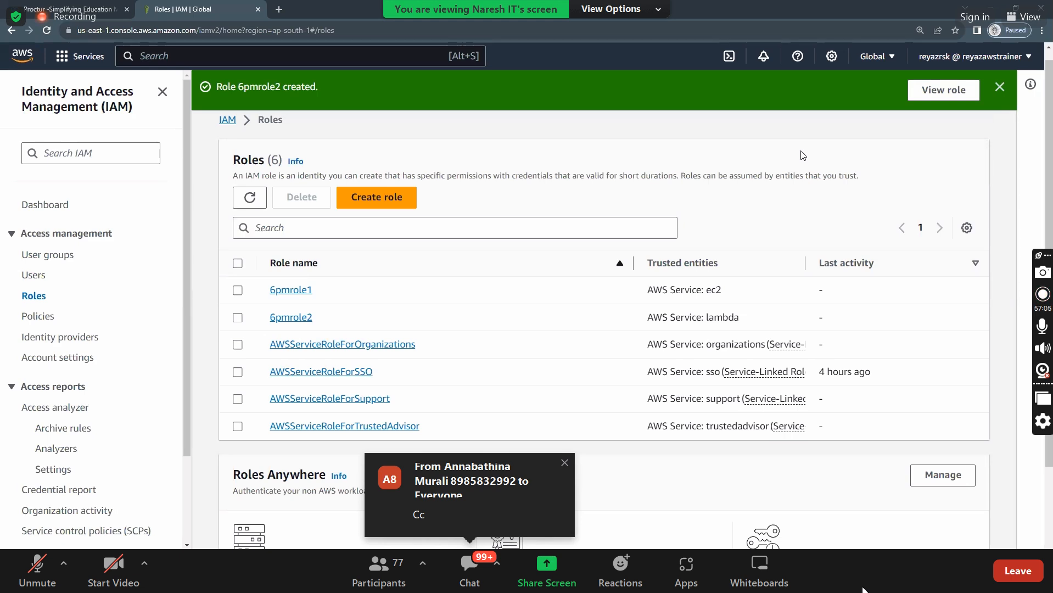
{"action": "left_click", "coordinate": [238, 290]}
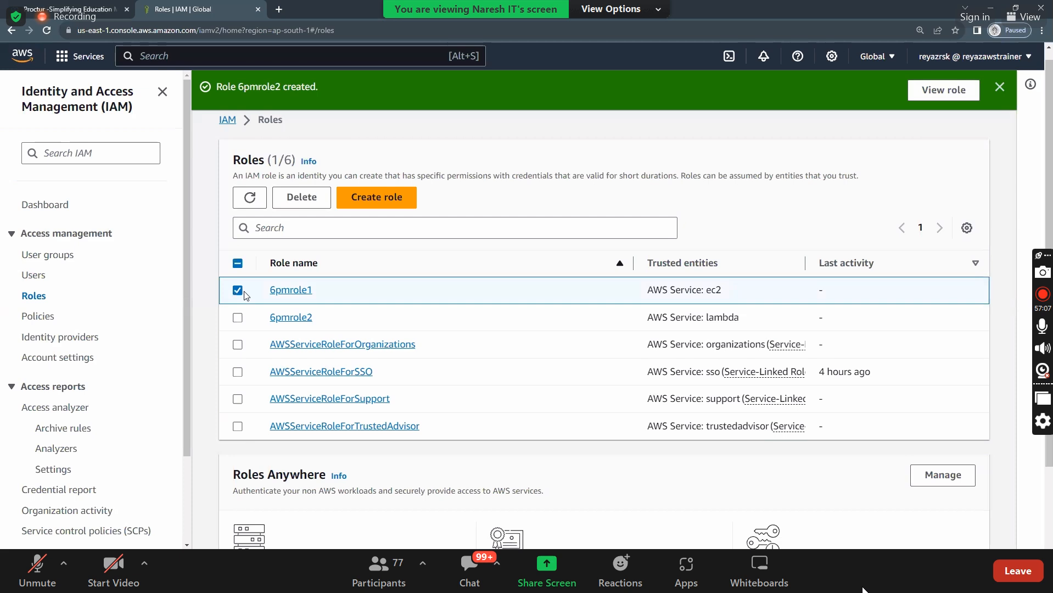
{"action": "left_click", "coordinate": [298, 290]}
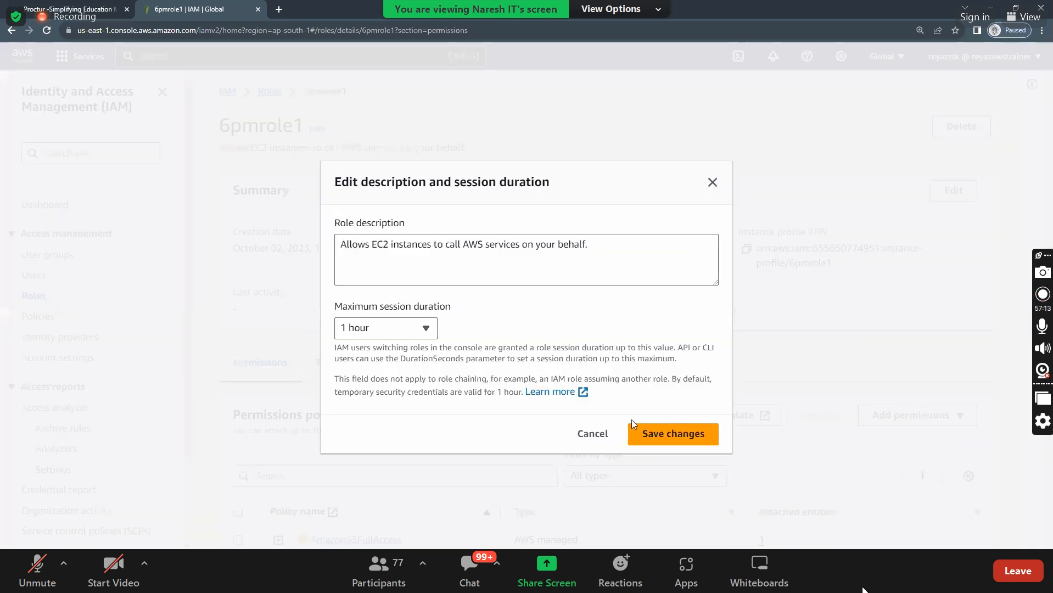
{"action": "left_click", "coordinate": [593, 435]}
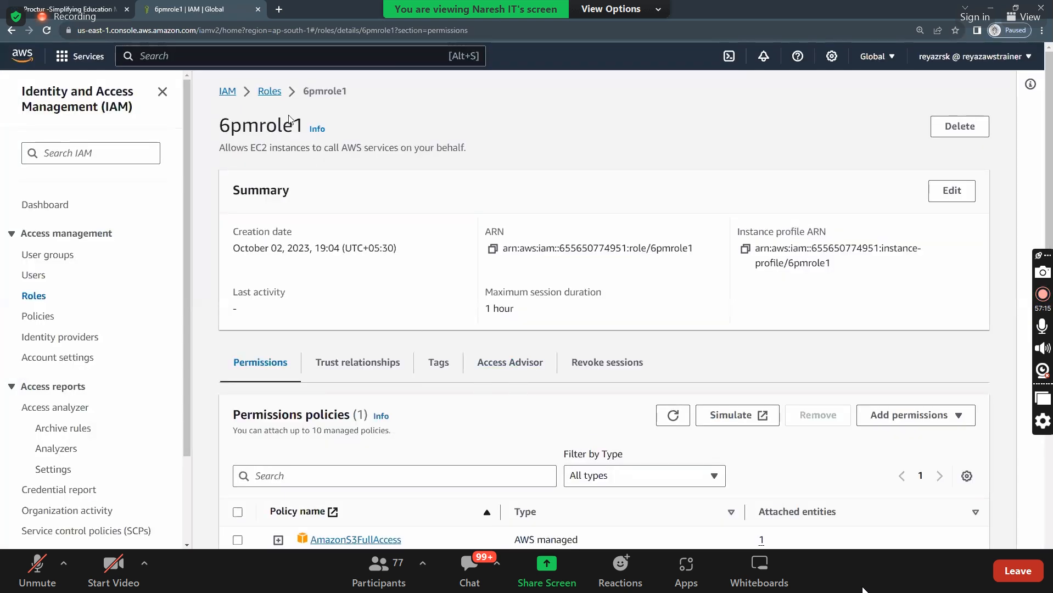
{"action": "left_click", "coordinate": [268, 92]}
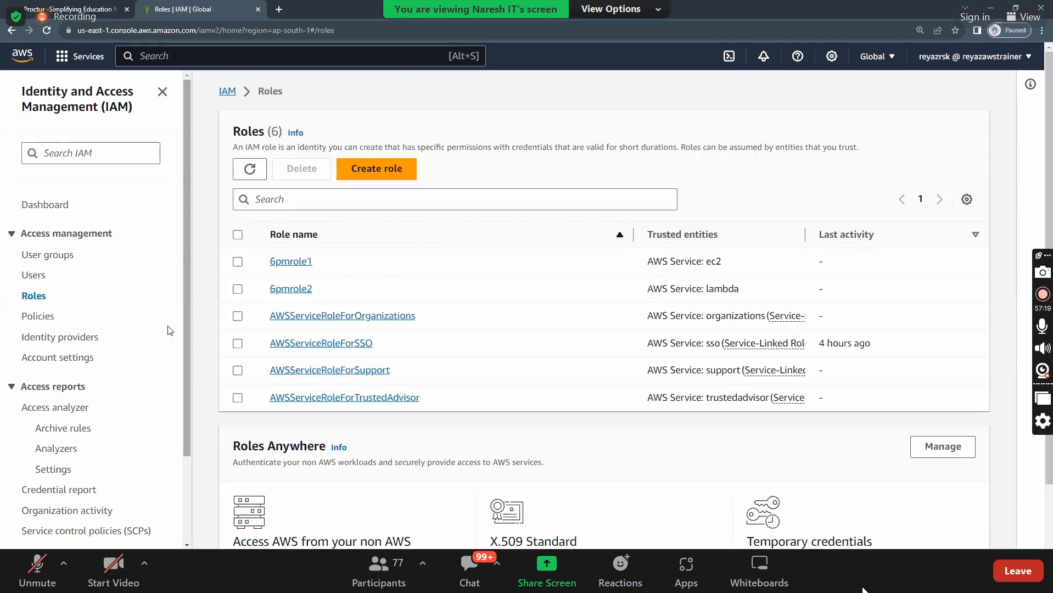
{"action": "left_click", "coordinate": [34, 386]}
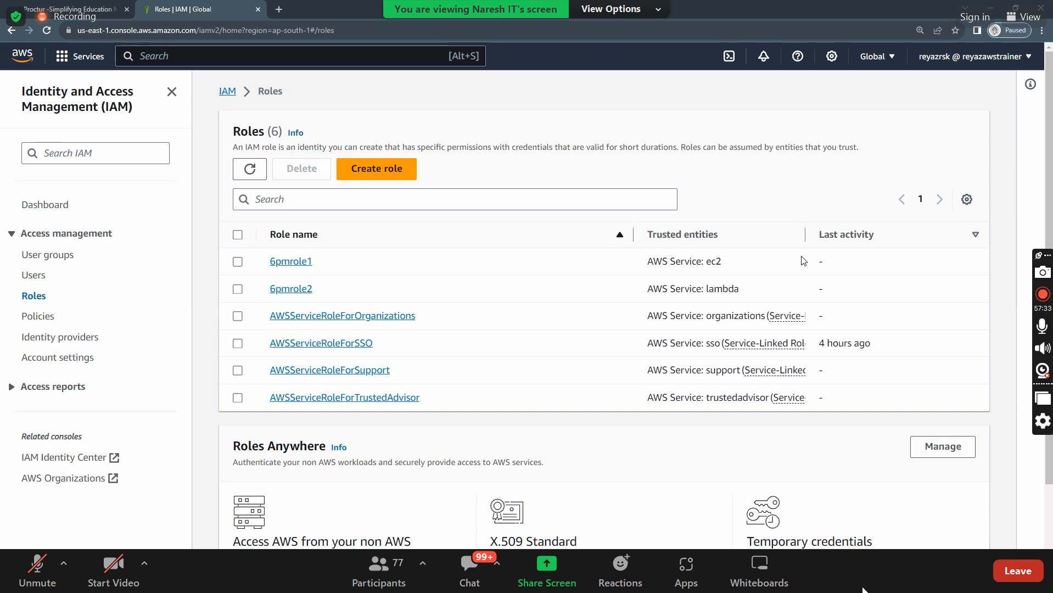
Search Google in a new tab for 'aws iam sample policies' and scroll the results.
{"action": "left_click", "coordinate": [279, 9]}
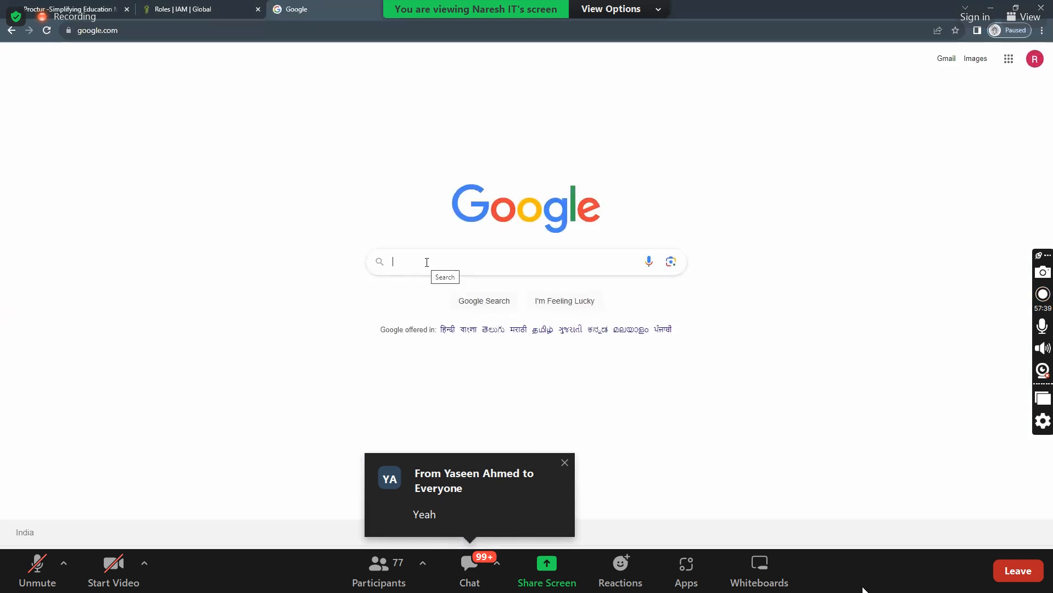
{"action": "type", "text": "aws ia"}
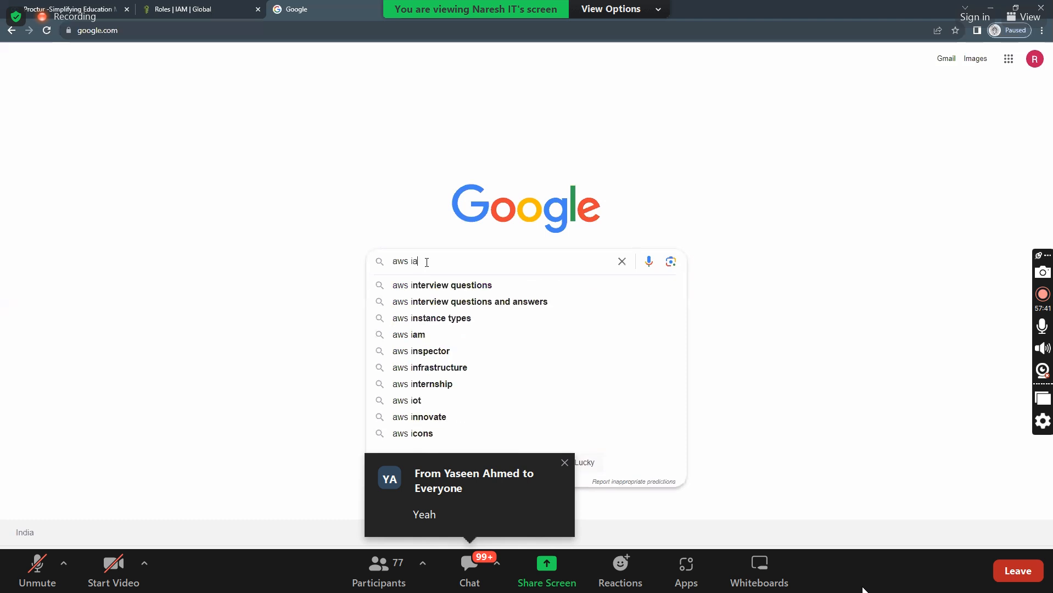
{"action": "type", "text": "m sample"}
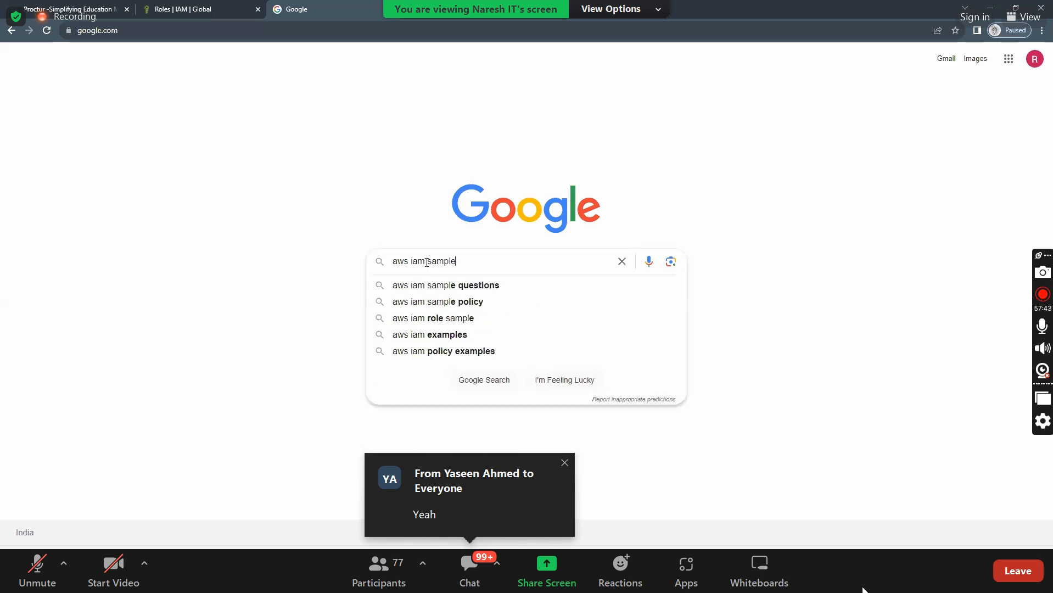
{"action": "type", "text": " policies"}
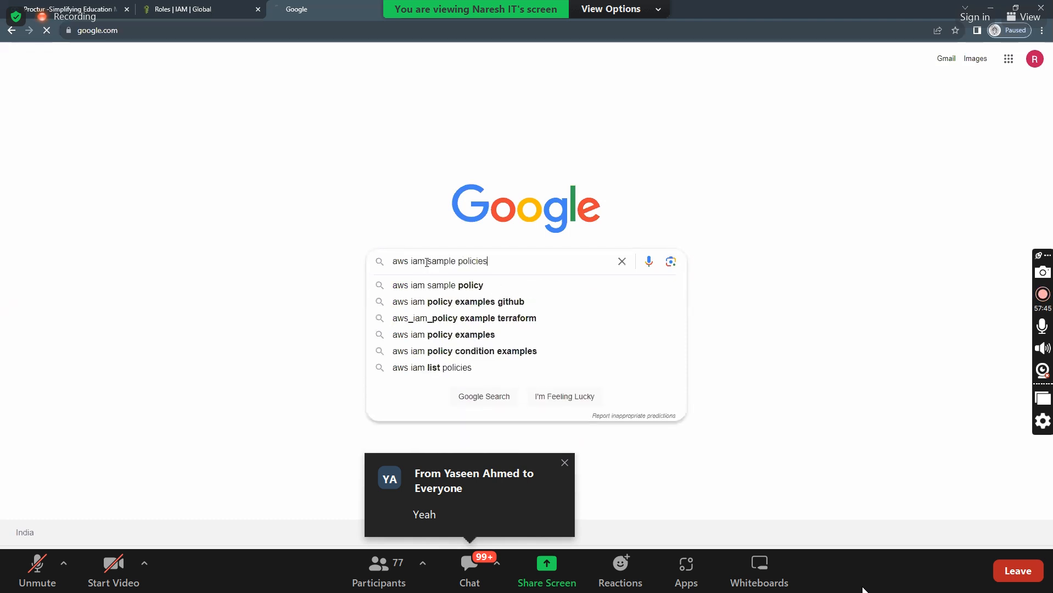
{"action": "key", "text": "Return"}
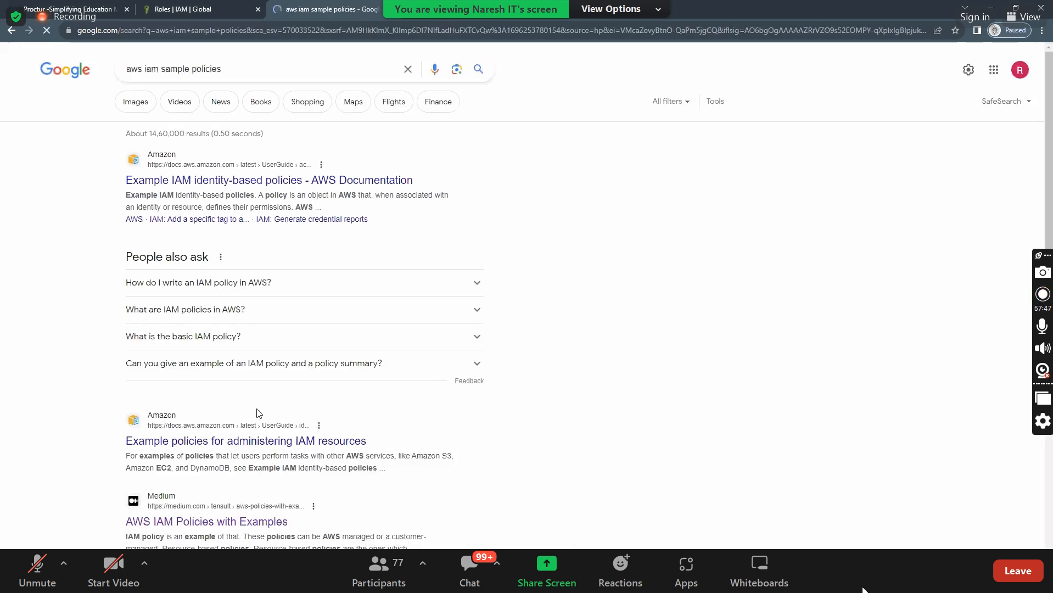
{"action": "scroll", "coordinate": [261, 409], "scroll_direction": "down", "scroll_amount": 3}
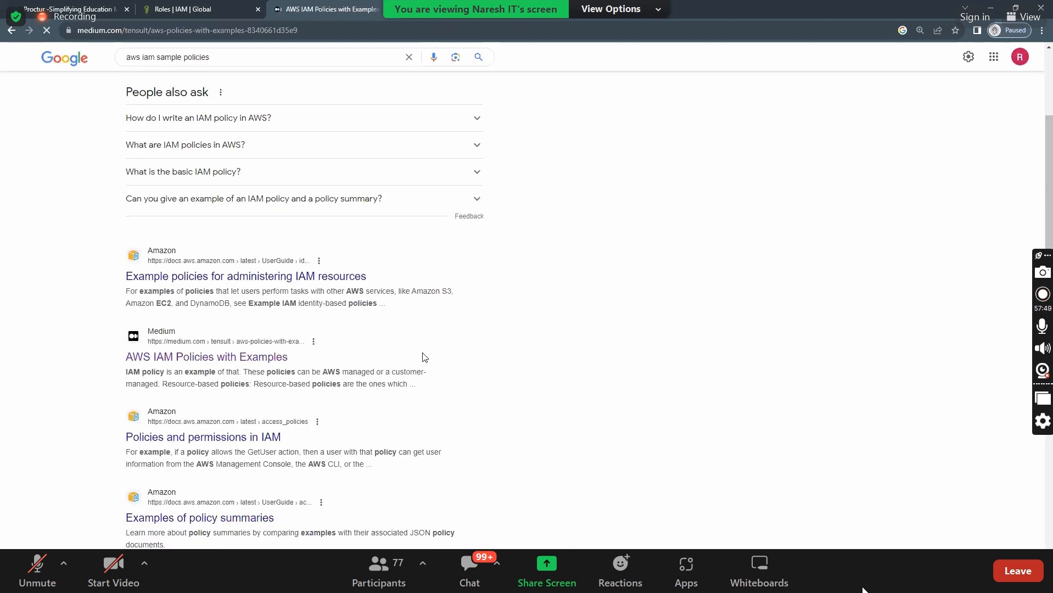
Close the Google sign-in and membership overlays, zoom in, and point out Policy 1's Action line.
{"action": "scroll", "coordinate": [554, 335], "scroll_direction": "down", "scroll_amount": 15}
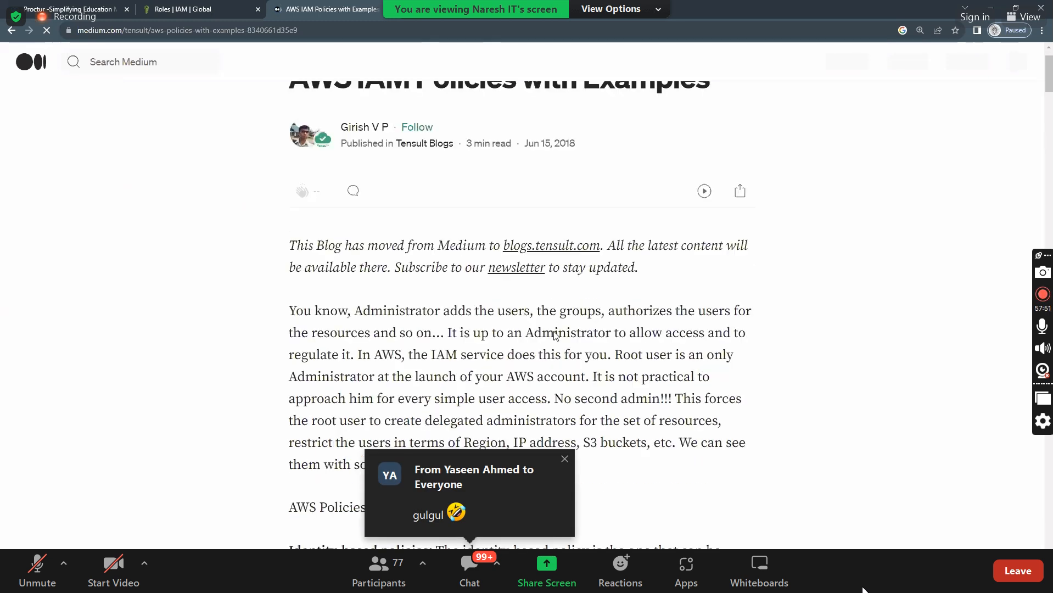
{"action": "scroll", "coordinate": [555, 335], "scroll_direction": "down", "scroll_amount": 12}
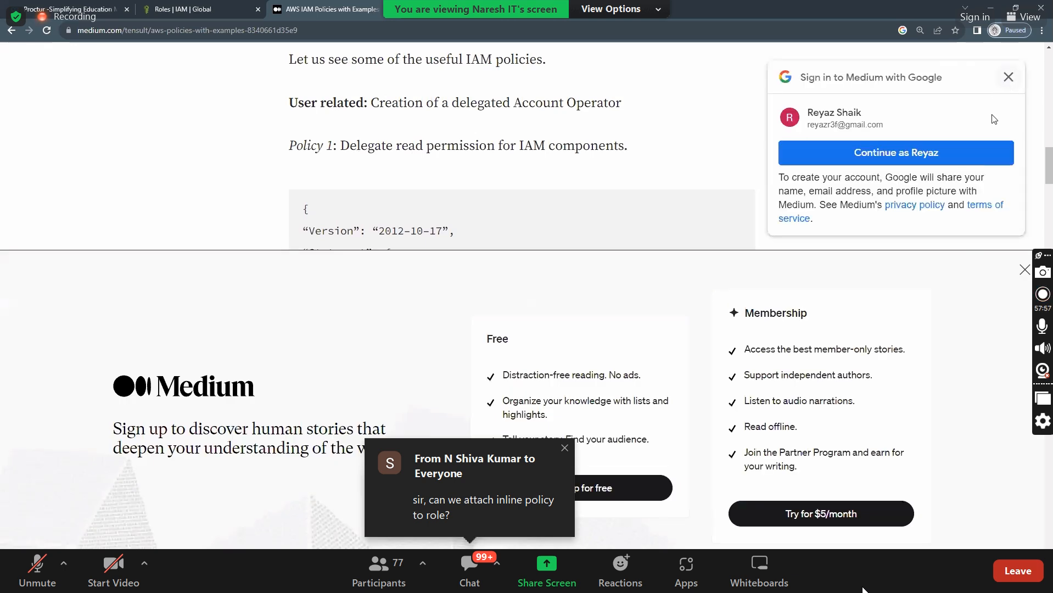
{"action": "left_click", "coordinate": [1009, 78]}
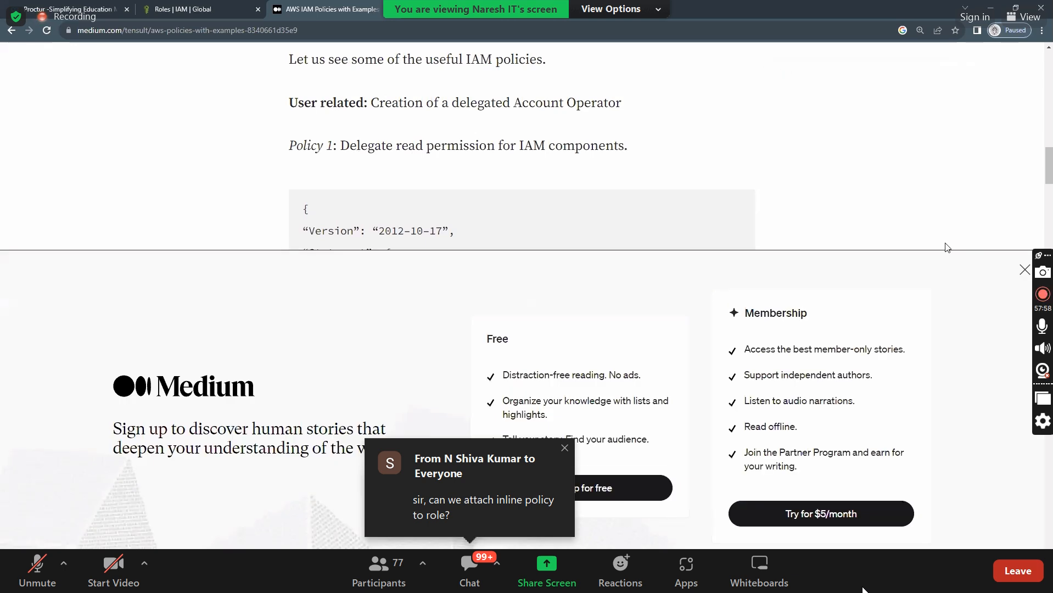
{"action": "left_click", "coordinate": [1024, 271]}
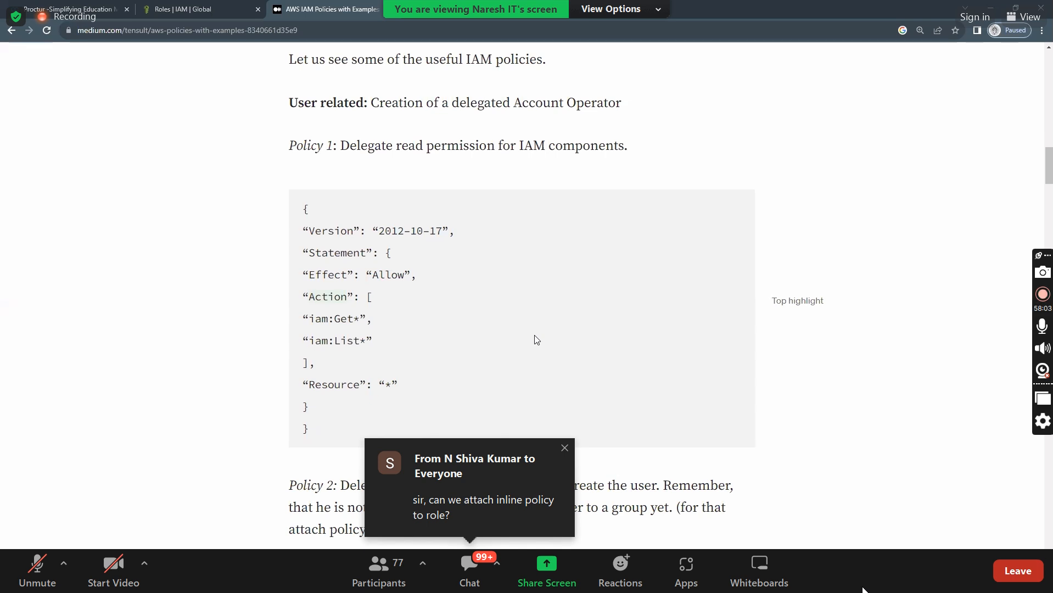
{"action": "key", "text": "ctrl+plus"}
{"action": "triple_click", "coordinate": [589, 348]}
{"action": "scroll", "coordinate": [502, 345], "scroll_direction": "down", "scroll_amount": 1}
{"action": "left_click", "coordinate": [483, 347]}
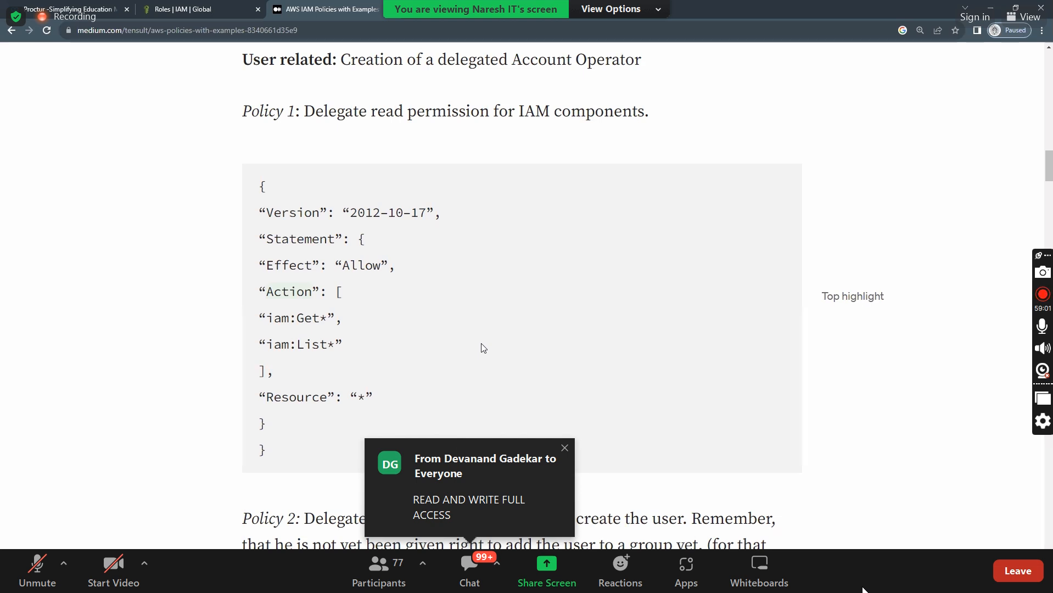
Scroll past Policy 2's MFA actions to the Policy 3 group-membership JSON.
{"action": "scroll", "coordinate": [483, 348], "scroll_direction": "down", "scroll_amount": 10}
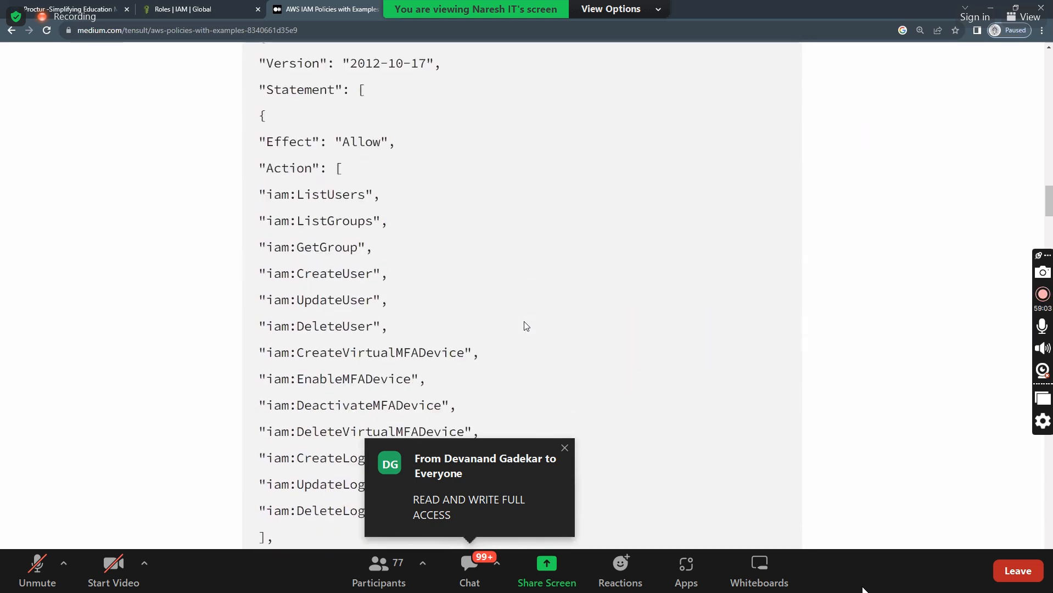
{"action": "scroll", "coordinate": [525, 327], "scroll_direction": "down", "scroll_amount": 5}
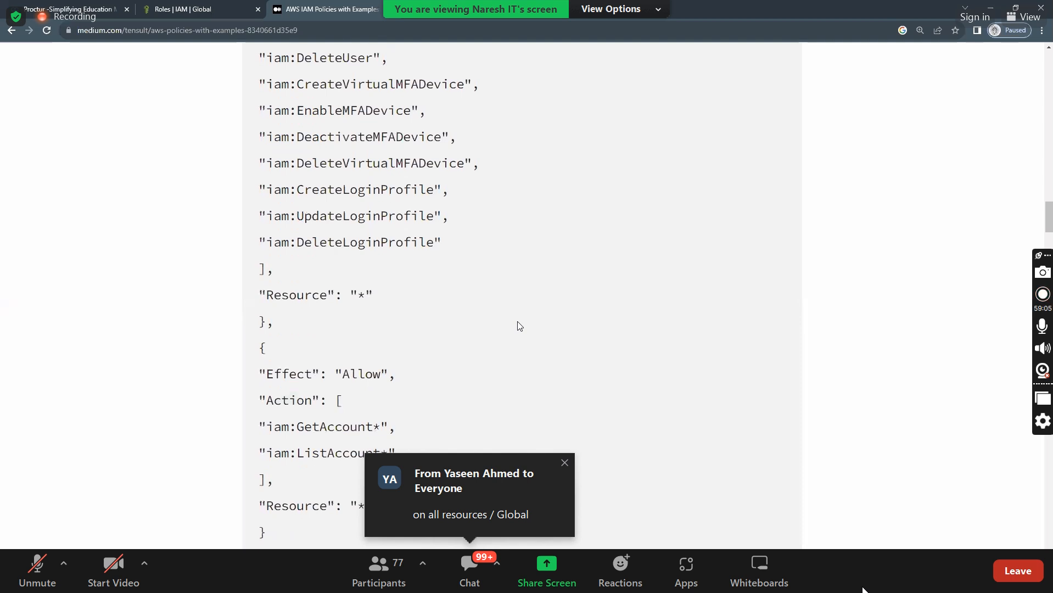
{"action": "scroll", "coordinate": [528, 316], "scroll_direction": "down", "scroll_amount": 10}
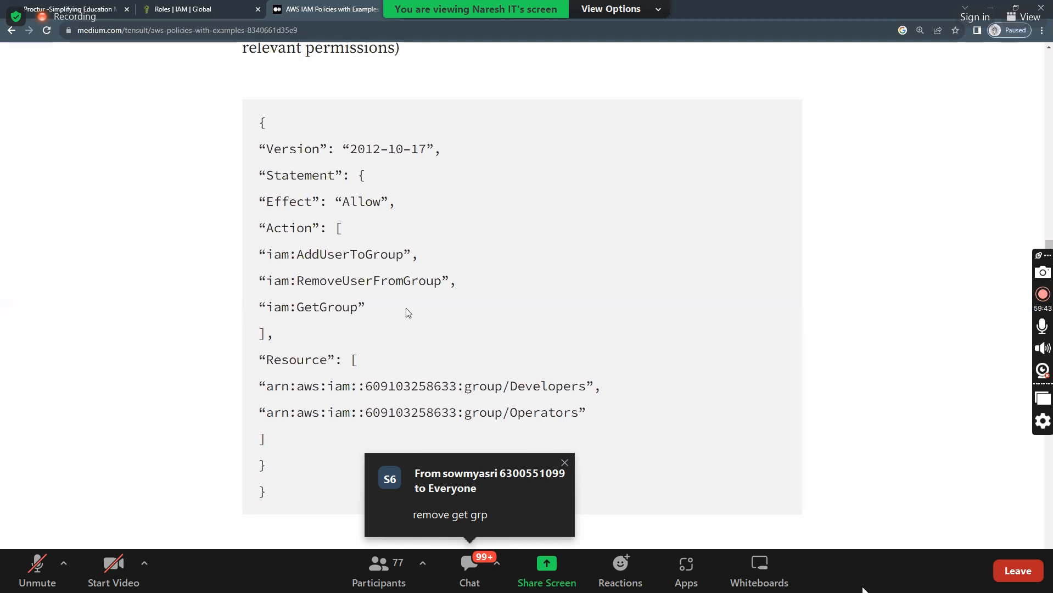
Highlight the AddUserToGroup, RemoveUserFromGroup and GetGroup actions in Policy 3 one by one.
{"action": "left_click_drag", "start_coordinate": [301, 254], "coordinate": [405, 254]}
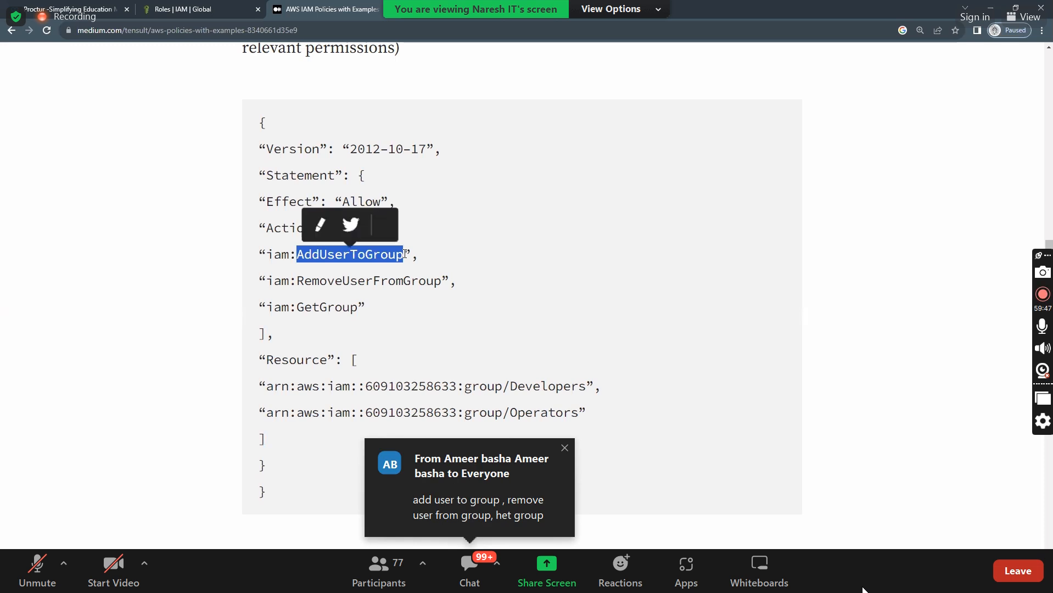
{"action": "left_click", "coordinate": [393, 295]}
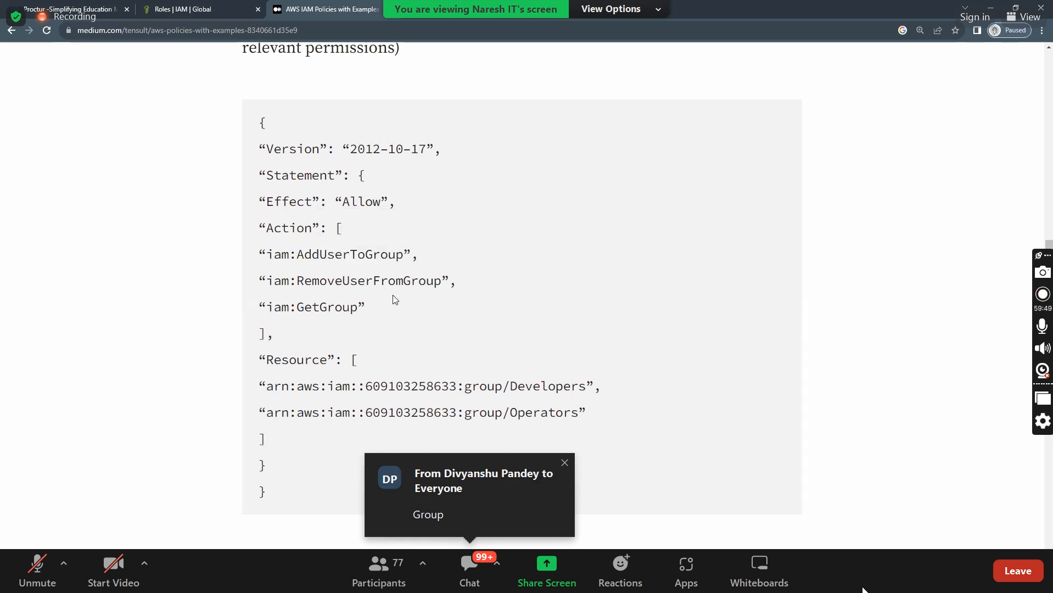
{"action": "left_click_drag", "start_coordinate": [297, 255], "coordinate": [359, 248]}
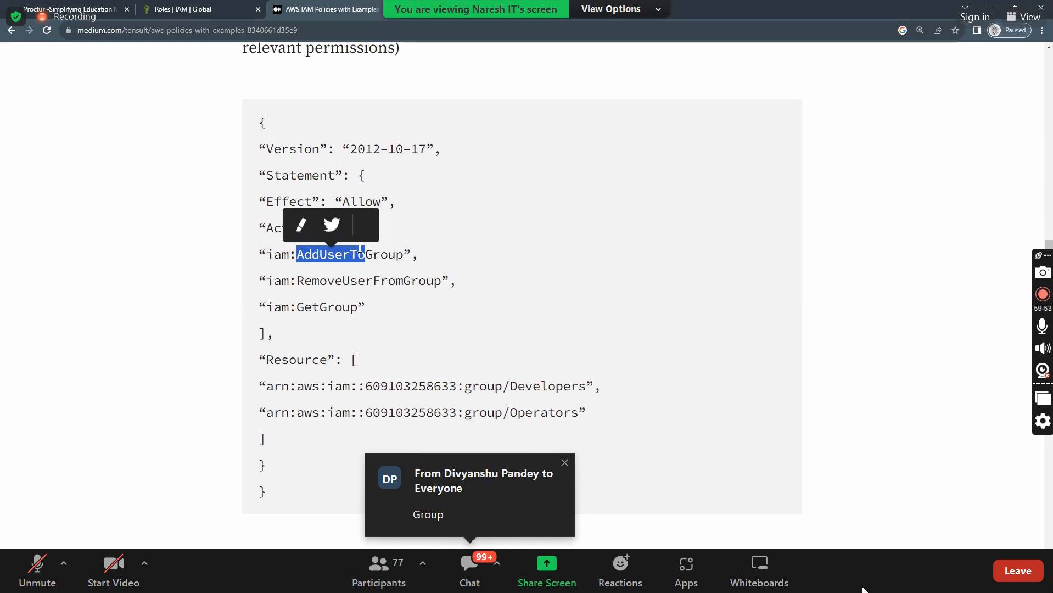
{"action": "left_click", "coordinate": [347, 304]}
{"action": "left_click_drag", "start_coordinate": [302, 281], "coordinate": [404, 282]}
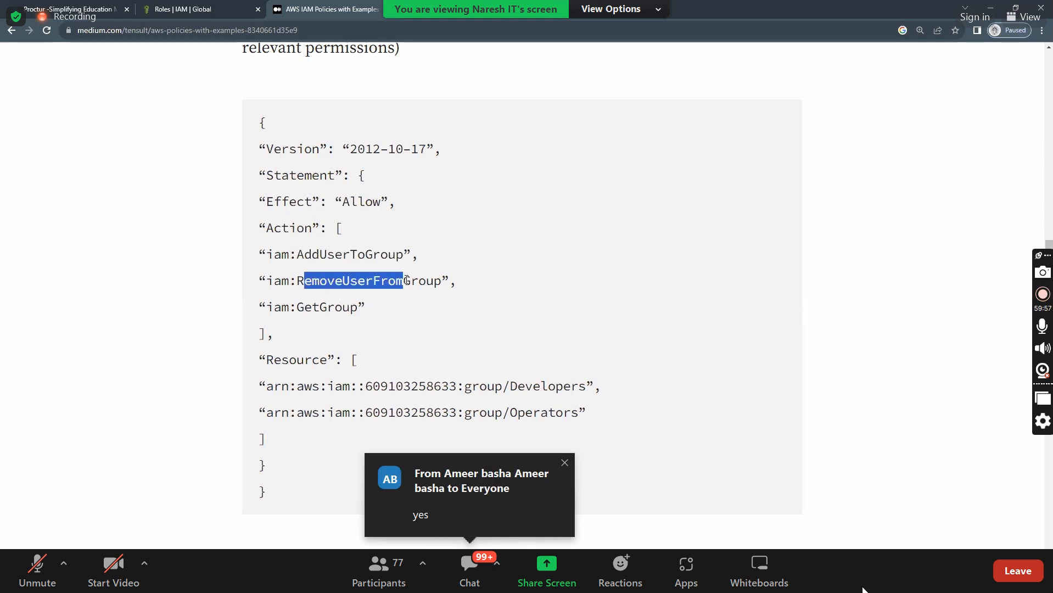
{"action": "left_click", "coordinate": [309, 314]}
{"action": "left_click_drag", "start_coordinate": [297, 307], "coordinate": [350, 308]}
{"action": "left_click", "coordinate": [392, 247]}
{"action": "left_click", "coordinate": [395, 339]}
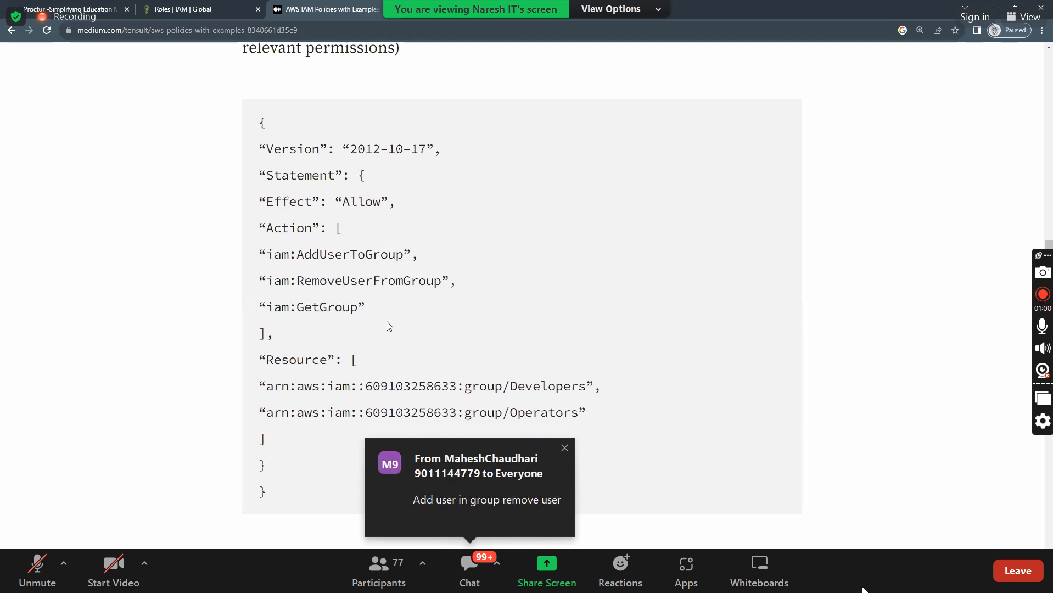
{"action": "left_click_drag", "start_coordinate": [297, 254], "coordinate": [394, 254]}
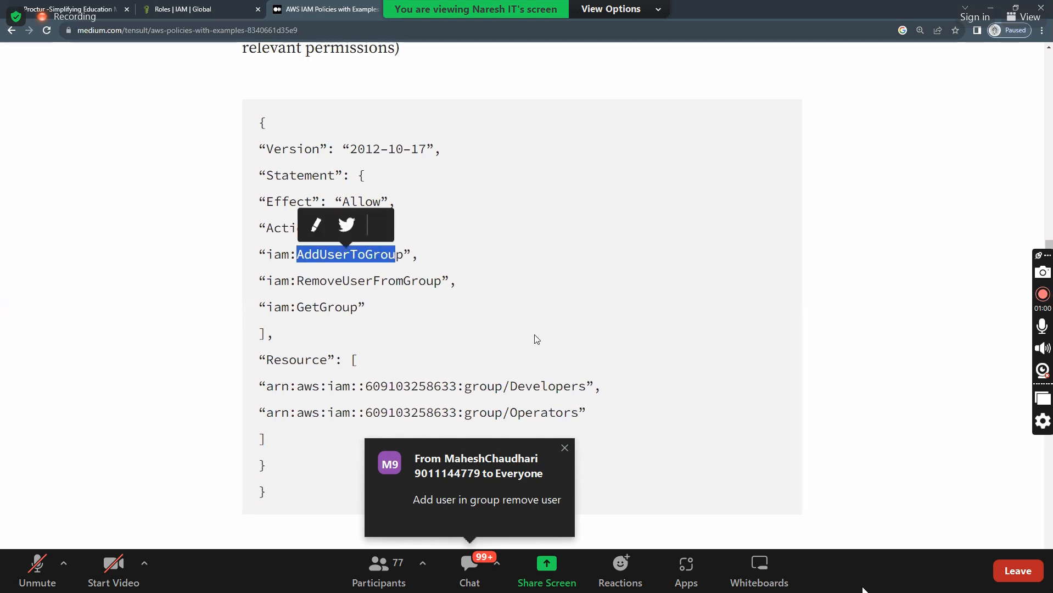
Highlight the Developers and Operators group ARNs in the Resource list, then clear the selection.
{"action": "left_click_drag", "start_coordinate": [517, 387], "coordinate": [601, 386]}
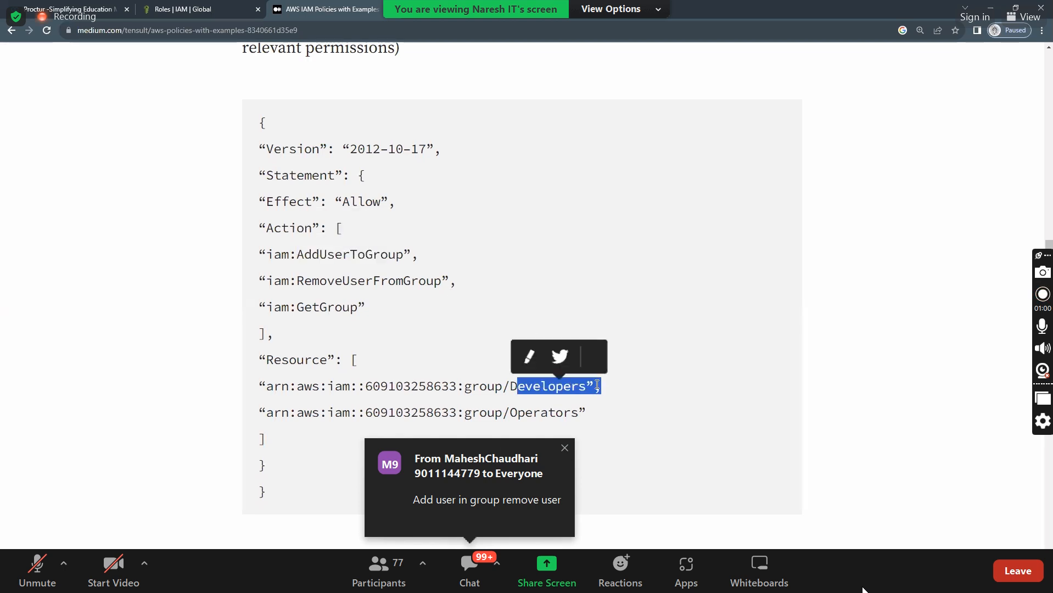
{"action": "left_click", "coordinate": [419, 336]}
{"action": "left_click_drag", "start_coordinate": [321, 278], "coordinate": [397, 281]}
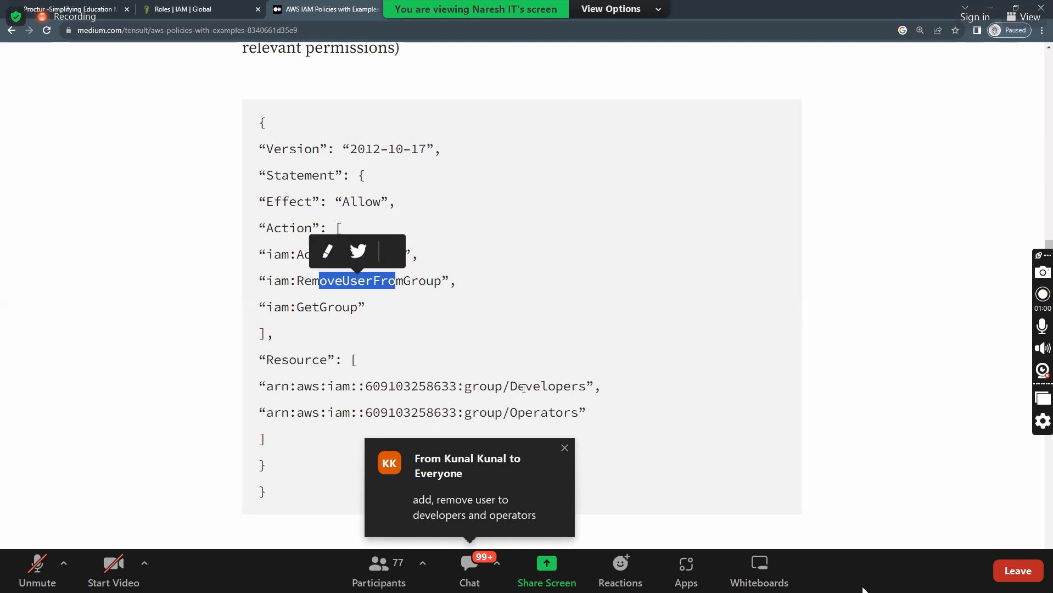
{"action": "left_click_drag", "start_coordinate": [510, 387], "coordinate": [571, 387]}
{"action": "left_click_drag", "start_coordinate": [510, 413], "coordinate": [561, 410]}
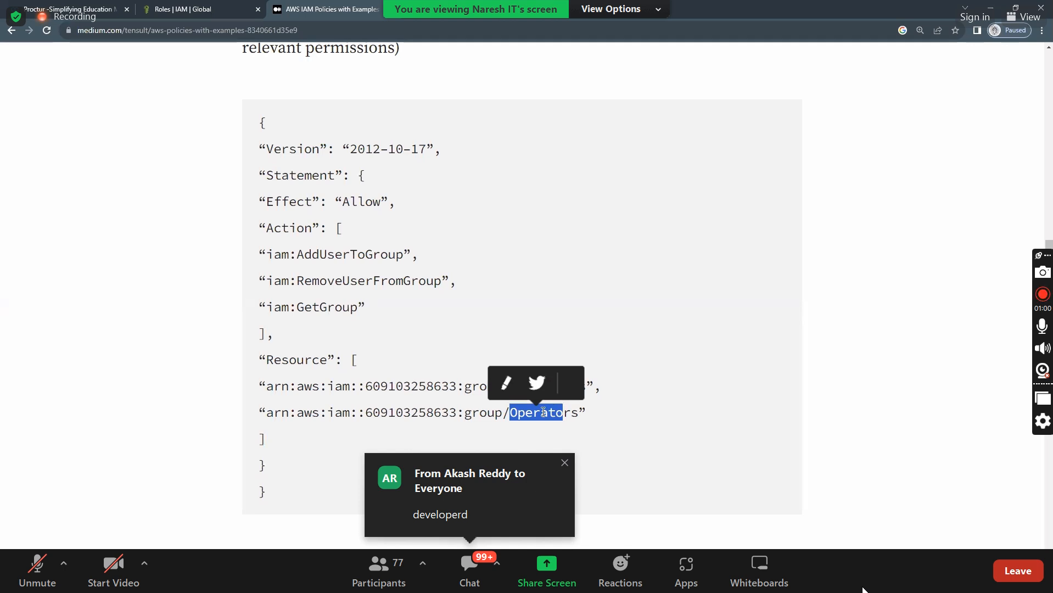
{"action": "left_click", "coordinate": [351, 400]}
{"action": "left_click_drag", "start_coordinate": [263, 394], "coordinate": [590, 412]}
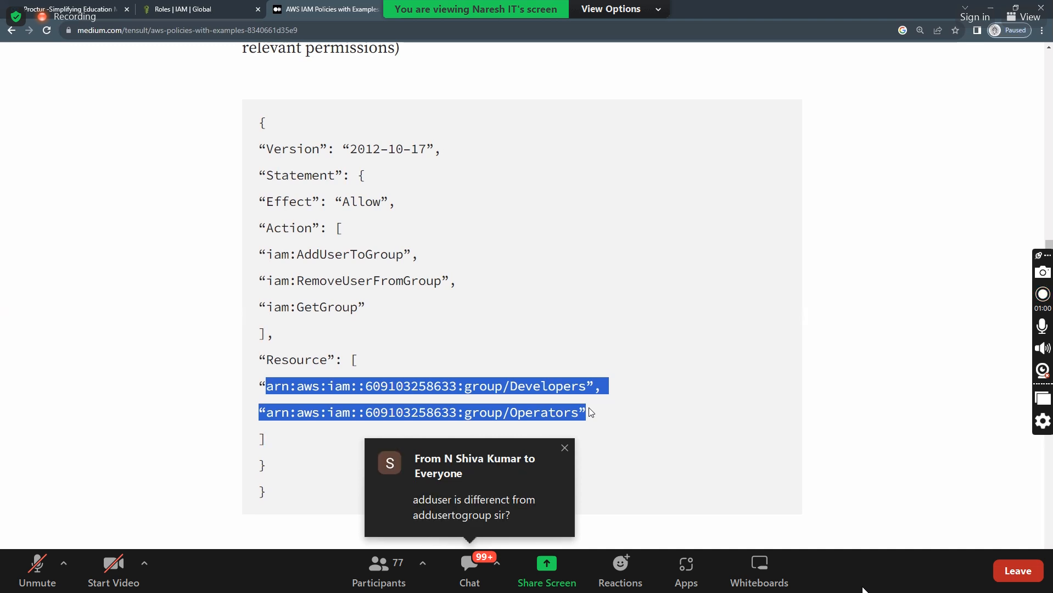
{"action": "left_click", "coordinate": [590, 413]}
Scroll down to show the full Policy 4 JSON allowing ec2:* only in ap-south-1.
{"action": "scroll", "coordinate": [545, 415], "scroll_direction": "down", "scroll_amount": 7}
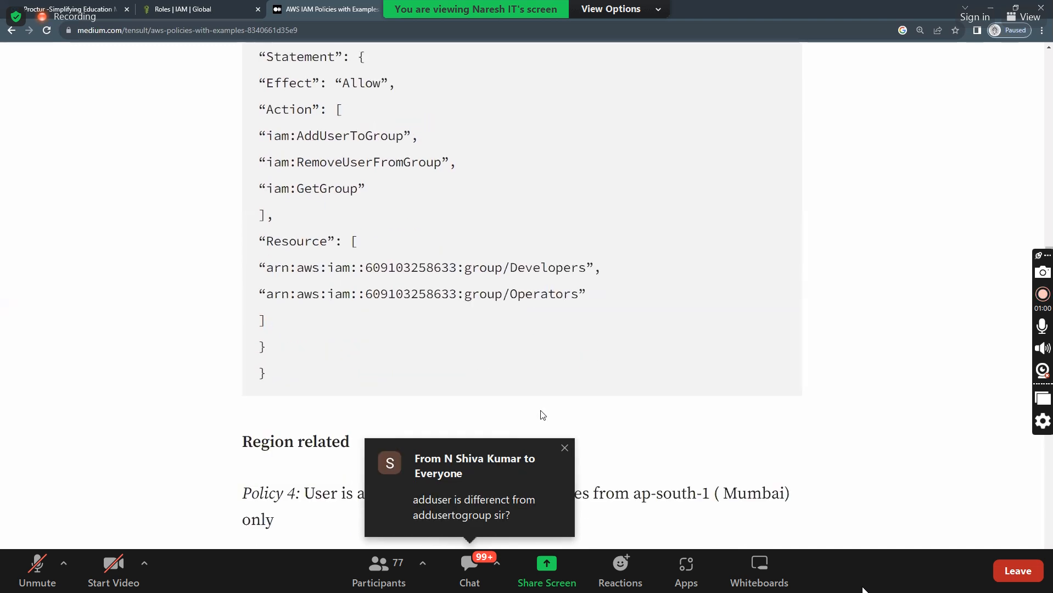
{"action": "scroll", "coordinate": [545, 415], "scroll_direction": "down", "scroll_amount": 4}
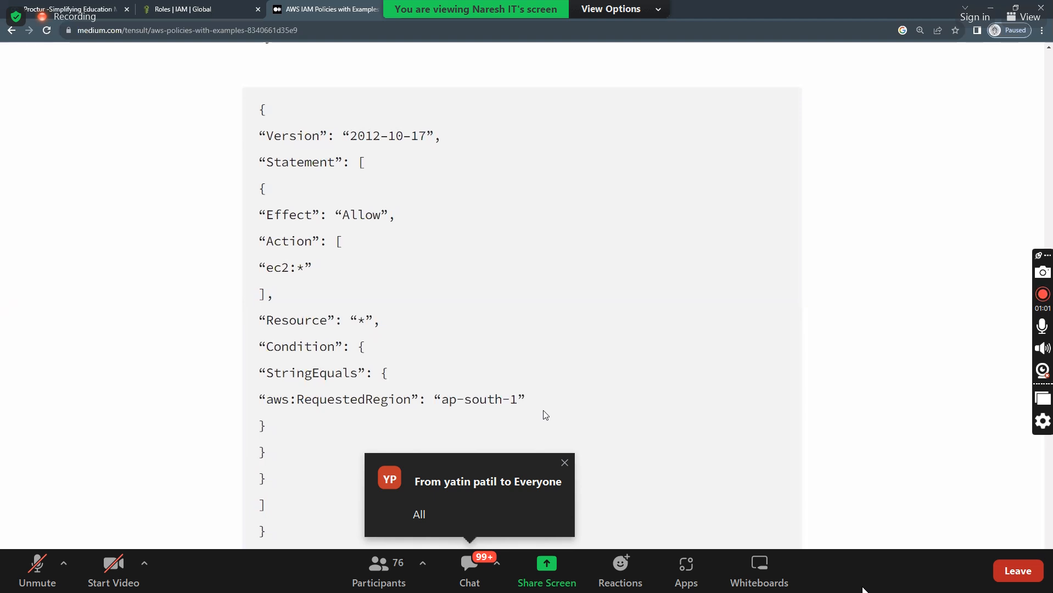
Highlight Policy 4's wildcard Resource and its ap-south-1 region value.
{"action": "double_click", "coordinate": [362, 321]}
{"action": "left_click", "coordinate": [377, 355]}
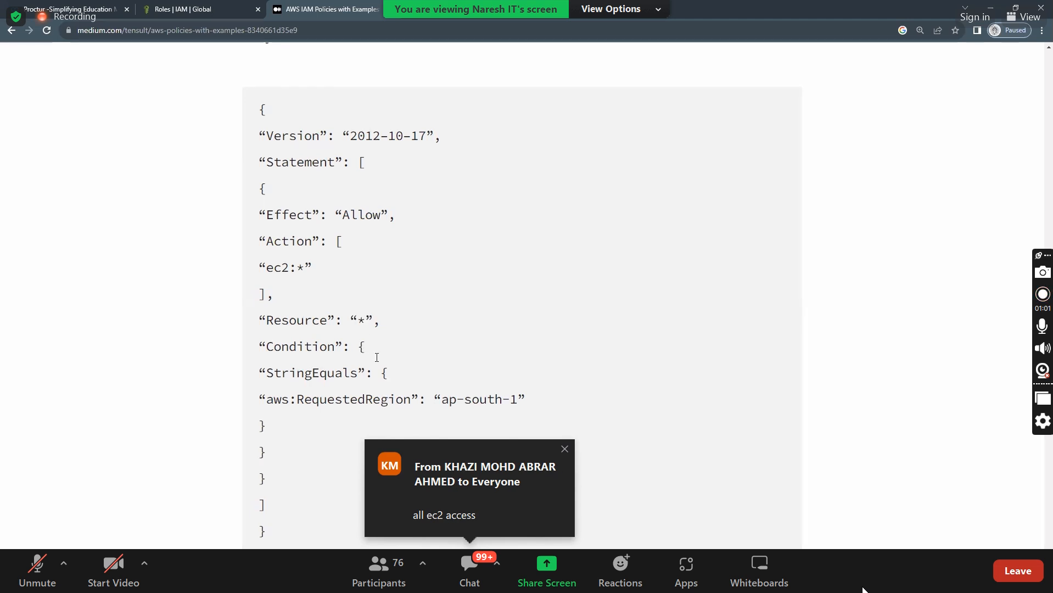
{"action": "left_click_drag", "start_coordinate": [442, 399], "coordinate": [504, 428]}
{"action": "left_click", "coordinate": [373, 384]}
{"action": "left_click", "coordinate": [500, 431]}
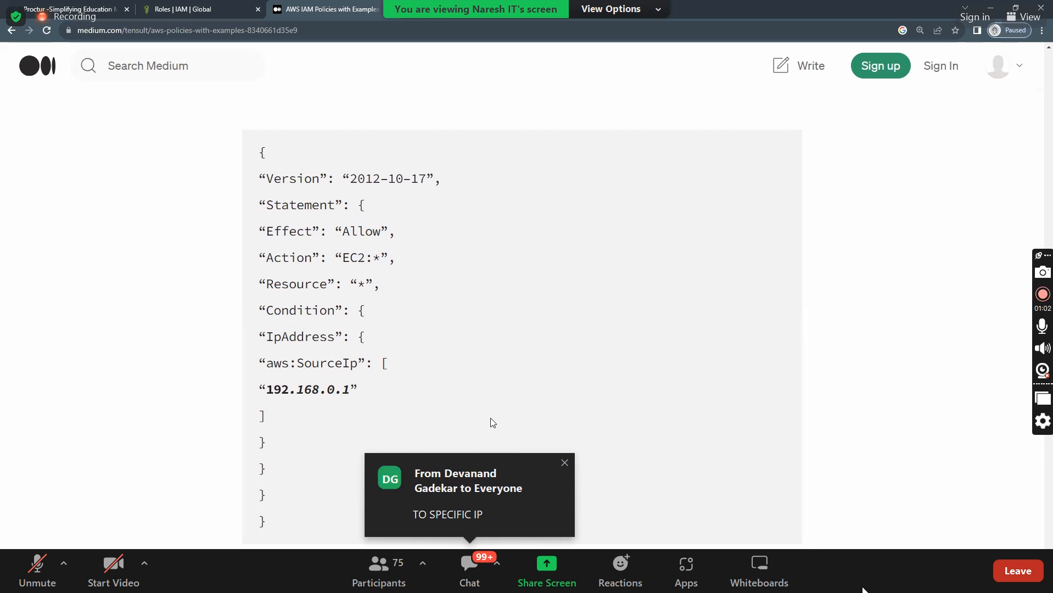
Scroll down to the Conclusion, then back up to Policy 1 in the User related section.
{"action": "scroll", "coordinate": [493, 422], "scroll_direction": "down", "scroll_amount": 10}
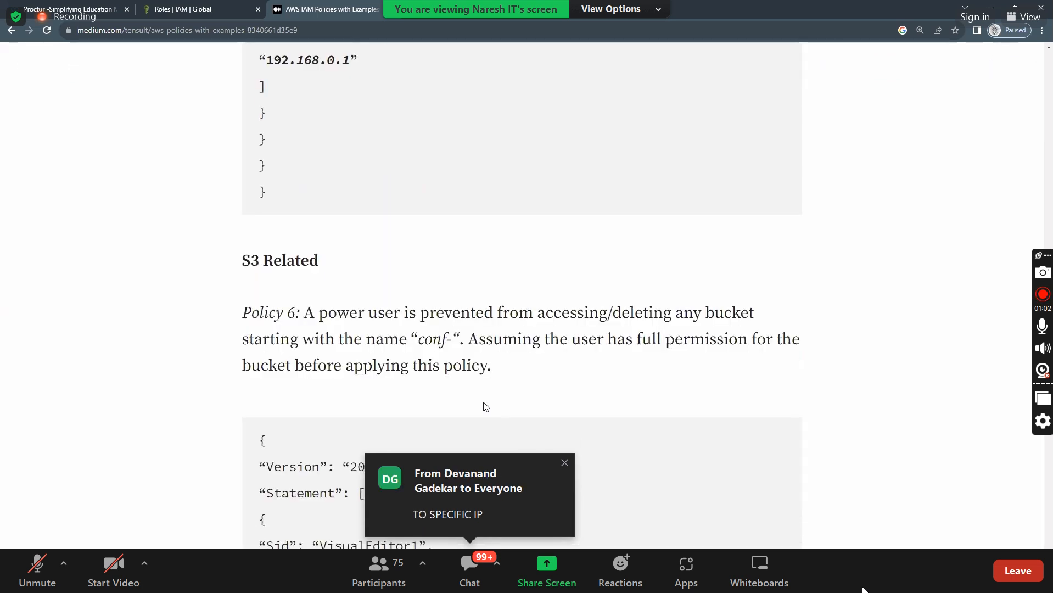
{"action": "scroll", "coordinate": [483, 396], "scroll_direction": "down", "scroll_amount": 5}
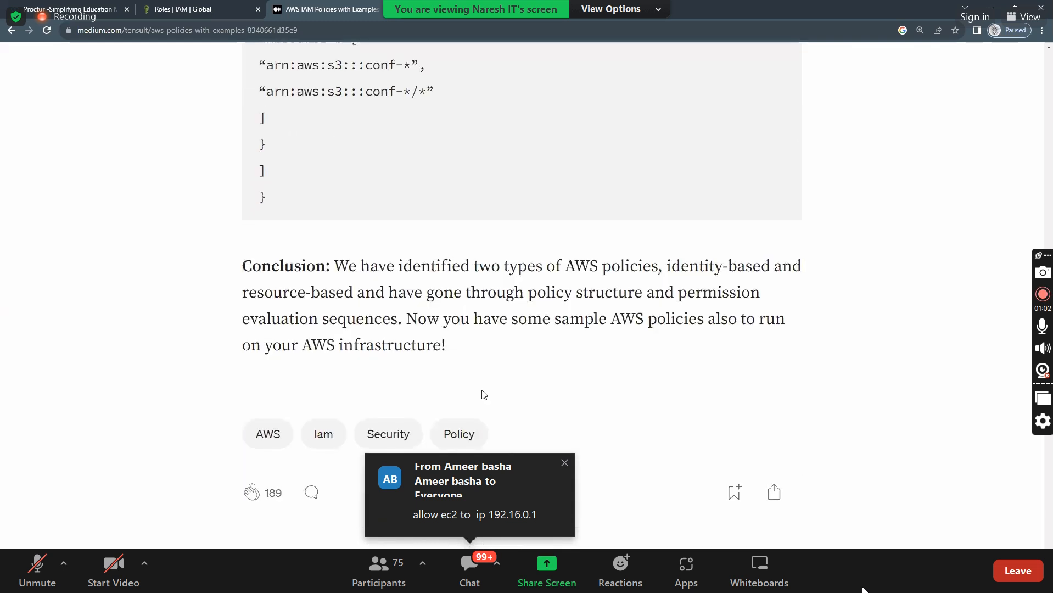
{"action": "scroll", "coordinate": [483, 384], "scroll_direction": "up", "scroll_amount": 20}
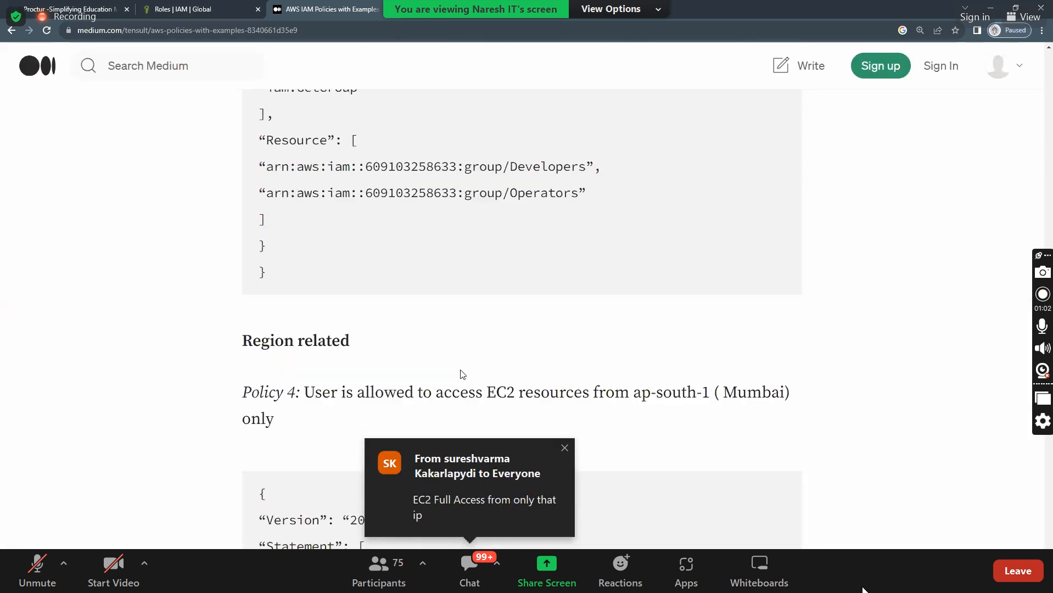
{"action": "scroll", "coordinate": [439, 366], "scroll_direction": "up", "scroll_amount": 10}
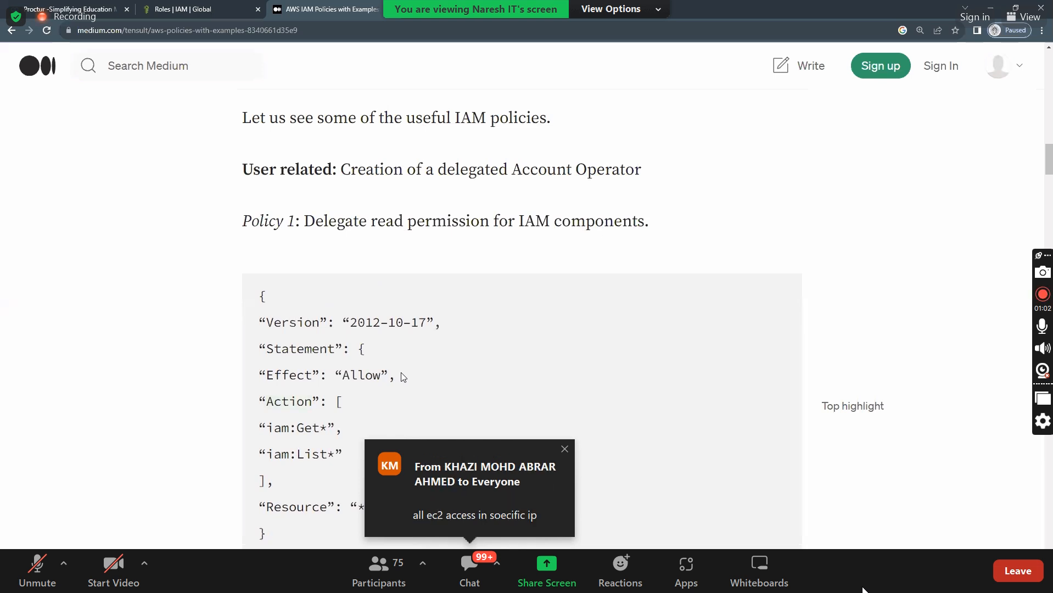
Bring the 'Roles | IAM | Global' tab forward to show the six IAM roles.
{"action": "left_click", "coordinate": [814, 289]}
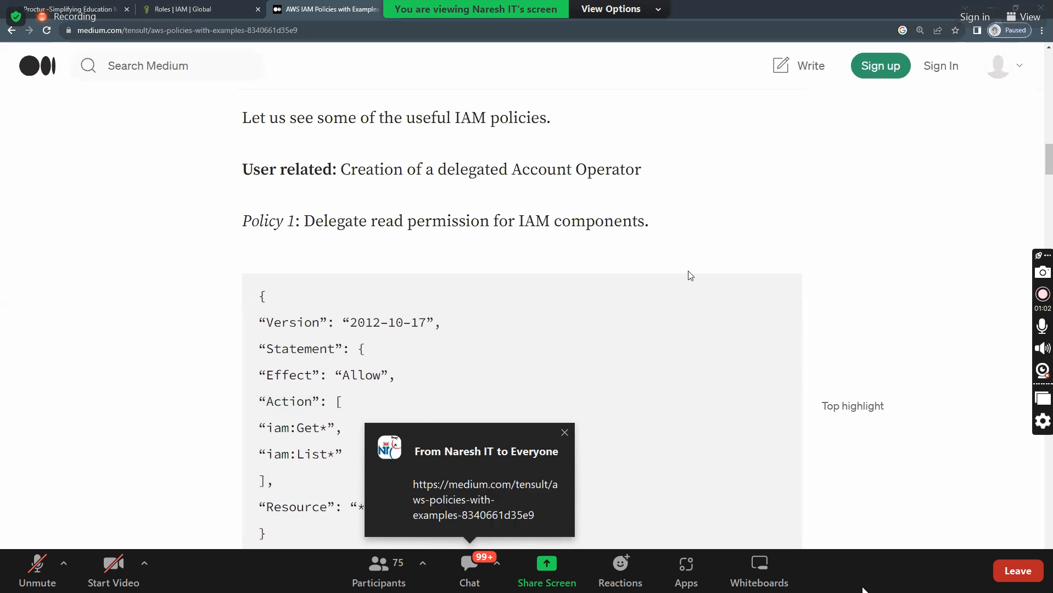
{"action": "left_click", "coordinate": [213, 8]}
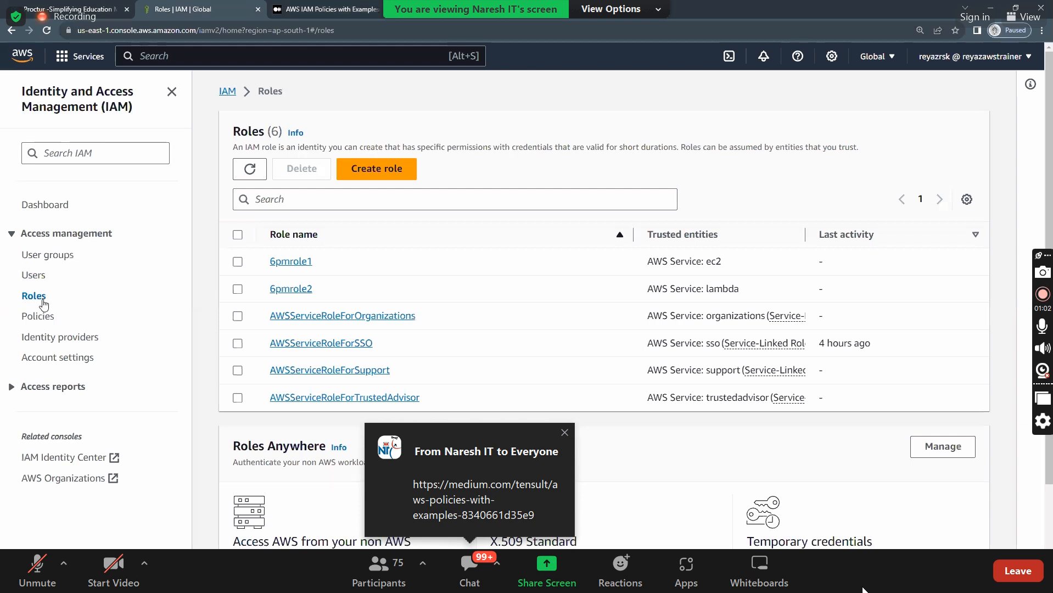
{"action": "left_click", "coordinate": [10, 391]}
{"action": "scroll", "coordinate": [48, 362], "scroll_direction": "down", "scroll_amount": 2}
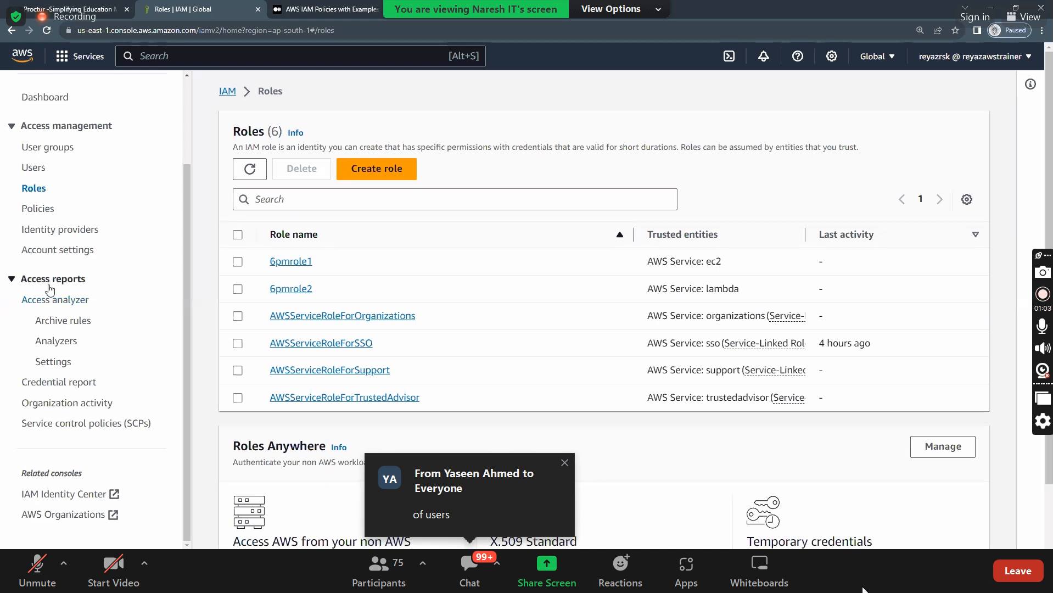
{"action": "left_click", "coordinate": [47, 279]}
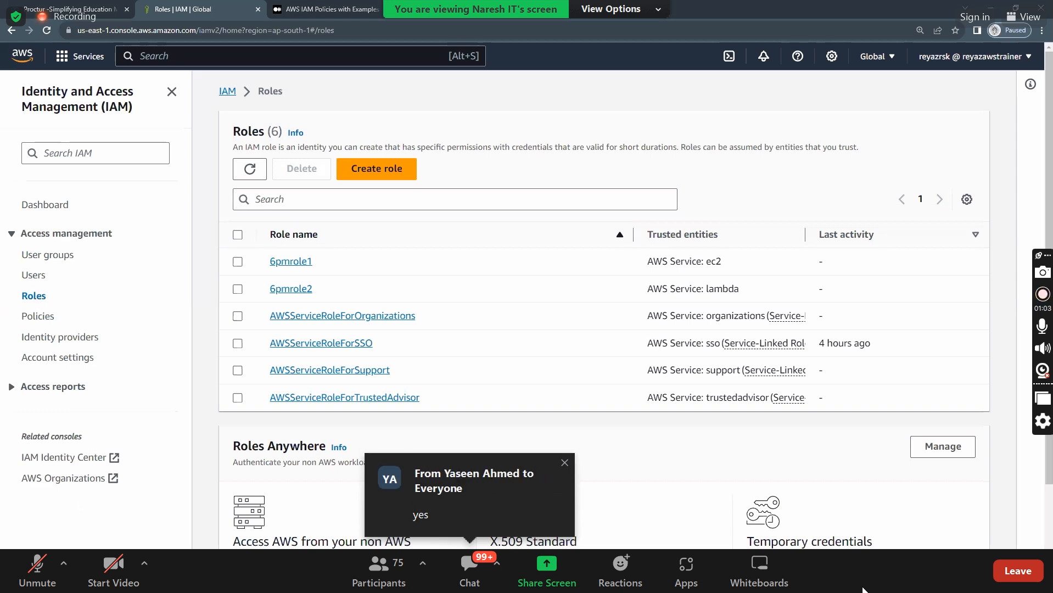
{"action": "right_click", "coordinate": [333, 579]}
In a new Paint window, draw two side-by-side rectangles on the canvas.
{"action": "left_click", "coordinate": [307, 521]}
{"action": "left_click", "coordinate": [241, 35]}
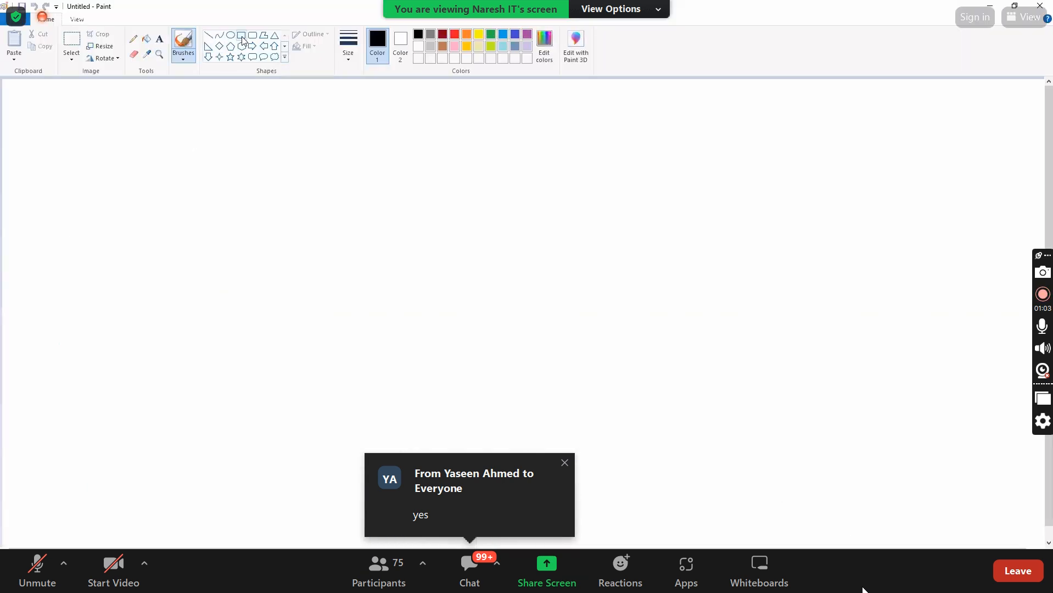
{"action": "mouse_move", "coordinate": [178, 184]}
{"action": "left_mouse_down"}
{"action": "mouse_move", "coordinate": [364, 361]}
{"action": "mouse_move", "coordinate": [435, 379]}
{"action": "left_mouse_up"}
{"action": "left_click", "coordinate": [596, 307]}
{"action": "mouse_move", "coordinate": [596, 189]}
{"action": "left_mouse_down"}
{"action": "mouse_move", "coordinate": [707, 333]}
{"action": "mouse_move", "coordinate": [839, 384]}
{"action": "left_mouse_up"}
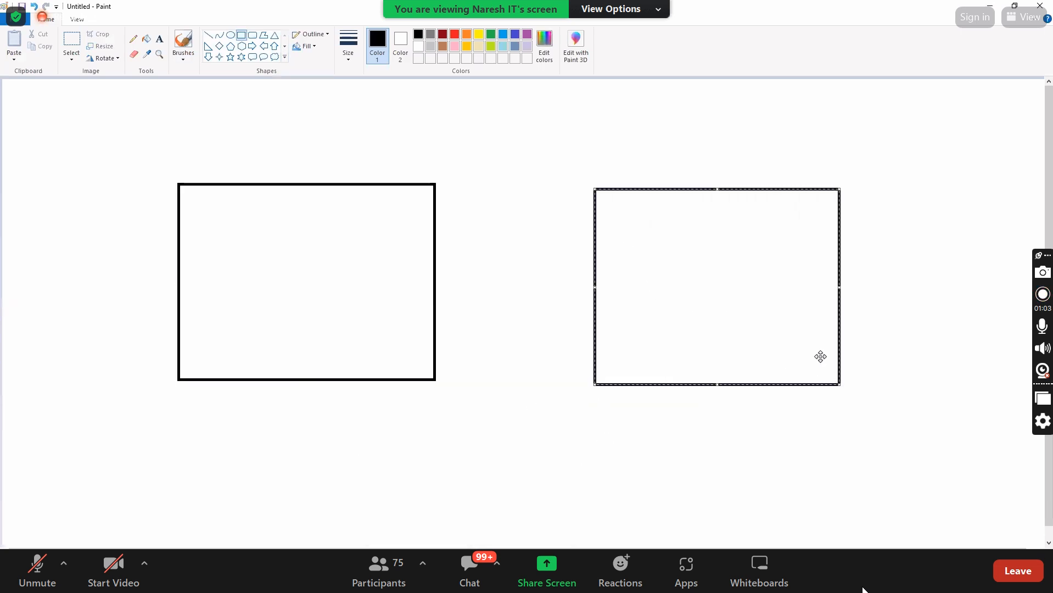
{"action": "left_click", "coordinate": [486, 466]}
Add a person's name label under each rectangle.
{"action": "left_click", "coordinate": [159, 39]}
{"action": "left_click", "coordinate": [220, 410]}
{"action": "type", "text": "REyaz"}
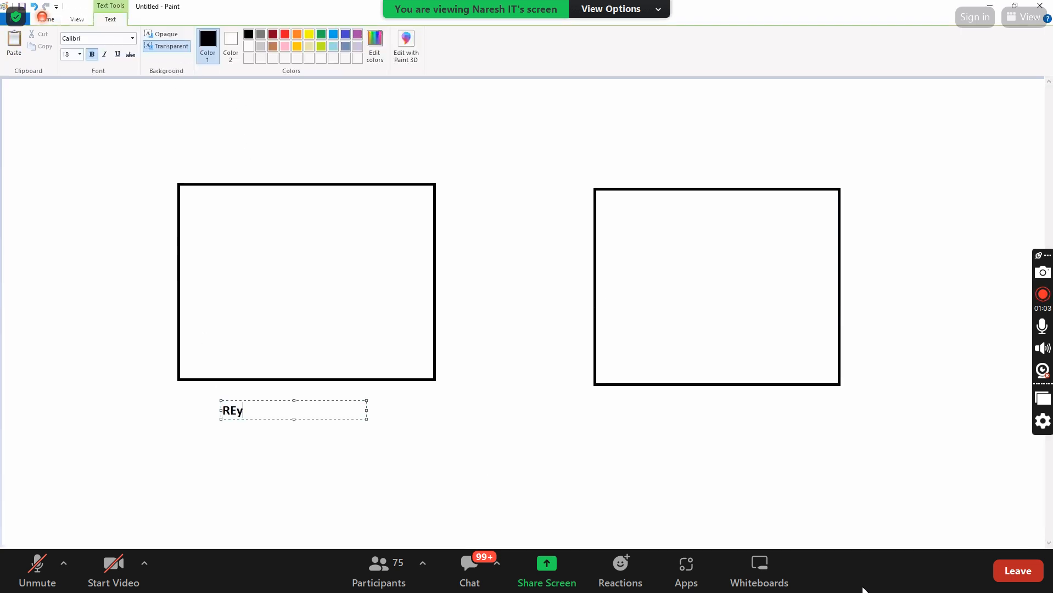
{"action": "left_click", "coordinate": [648, 407]}
{"action": "left_click", "coordinate": [649, 407]}
{"action": "type", "text": "Swapnil"}
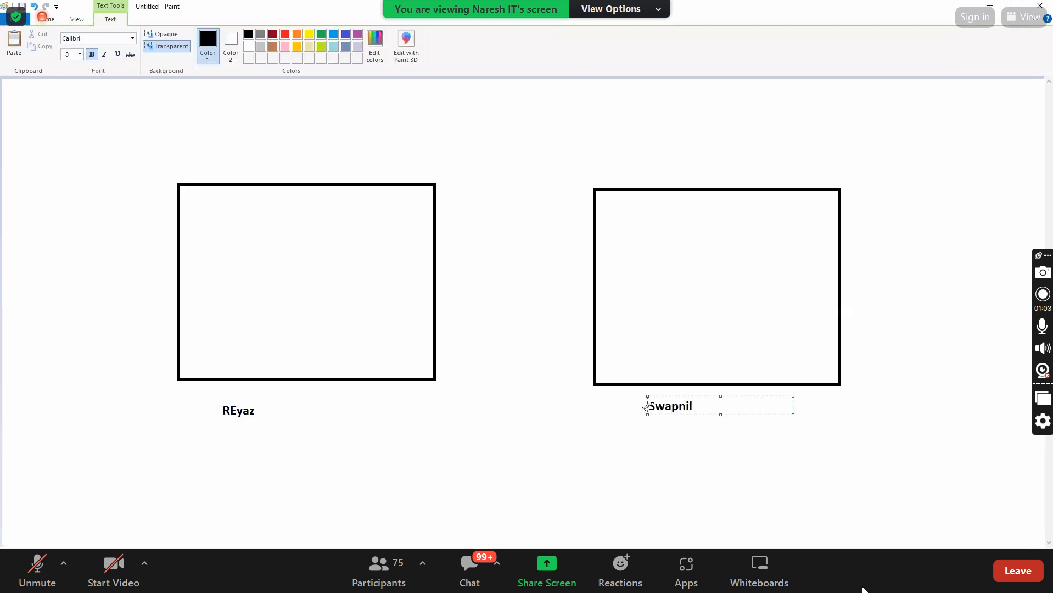
{"action": "left_click", "coordinate": [561, 383]}
With a thicker pencil, draw an arrow from the right box to the left and an X inside it.
{"action": "left_click", "coordinate": [133, 39]}
{"action": "left_click", "coordinate": [348, 48]}
{"action": "left_click", "coordinate": [374, 120]}
{"action": "mouse_move", "coordinate": [624, 247]}
{"action": "left_mouse_down"}
{"action": "mouse_move", "coordinate": [411, 214]}
{"action": "mouse_move", "coordinate": [420, 223]}
{"action": "left_mouse_up"}
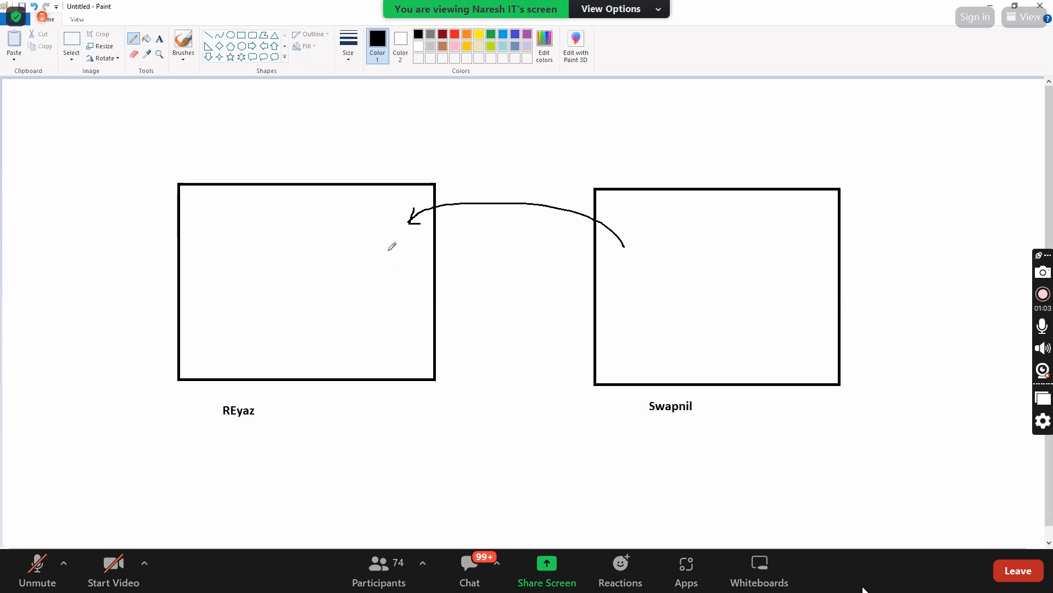
{"action": "mouse_move", "coordinate": [364, 244]}
{"action": "left_mouse_down"}
{"action": "mouse_move", "coordinate": [387, 257]}
{"action": "mouse_move", "coordinate": [362, 268]}
{"action": "left_mouse_up"}
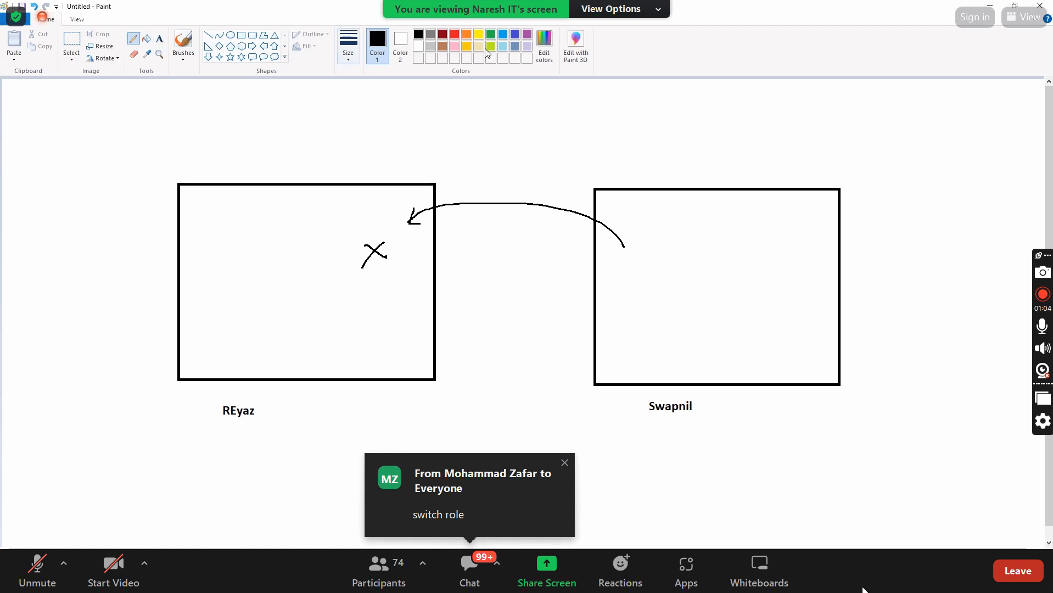
Write 'Role ---> S3' in blue inside the left rectangle.
{"action": "left_click", "coordinate": [502, 34]}
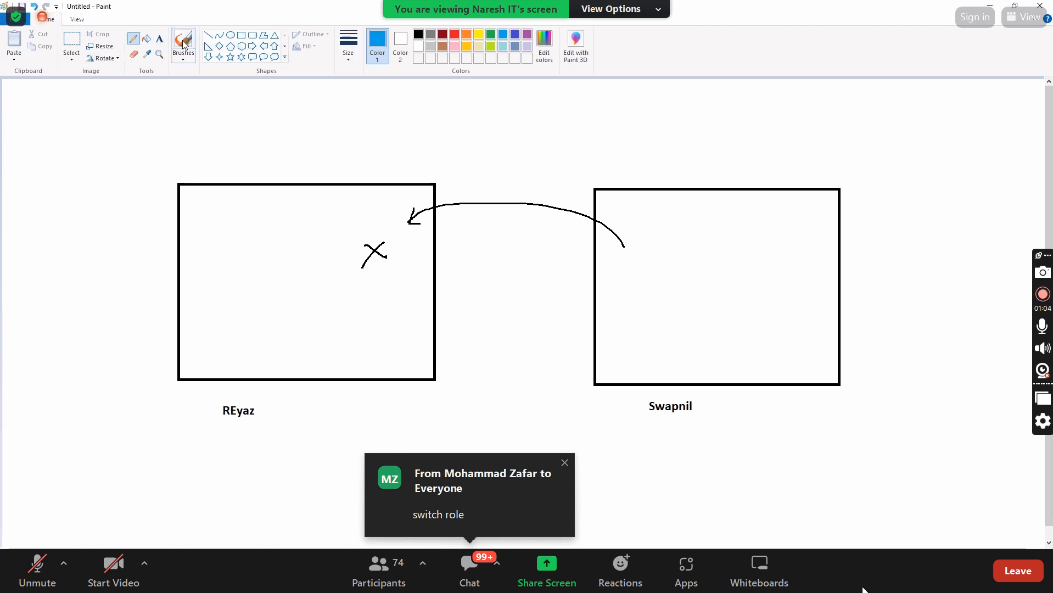
{"action": "left_click", "coordinate": [159, 39]}
{"action": "left_click", "coordinate": [200, 280]}
{"action": "type", "text": "Role --->"}
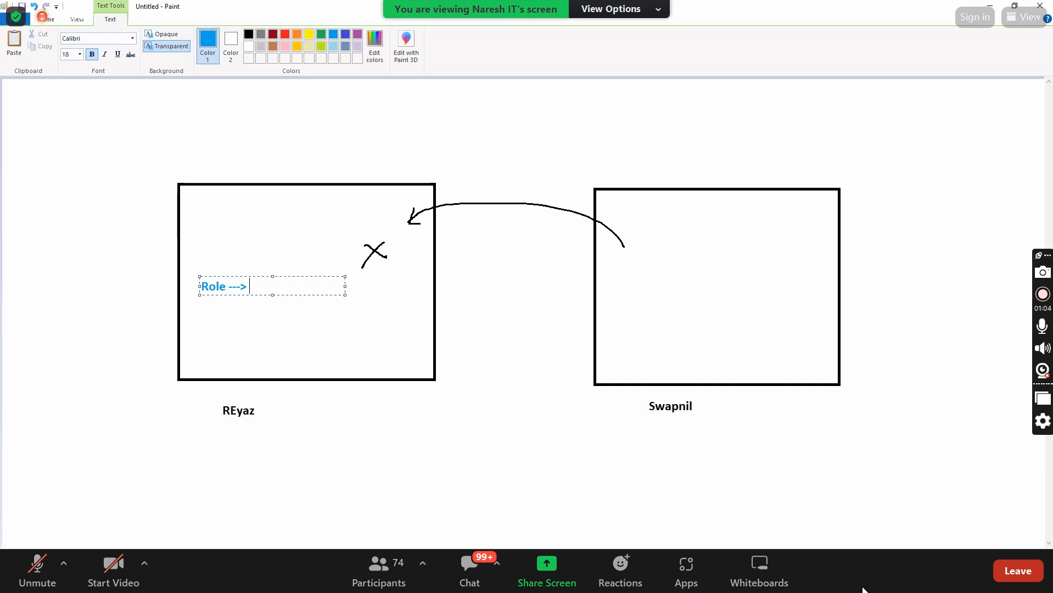
{"action": "type", "text": "S3"}
{"action": "left_click", "coordinate": [232, 320]}
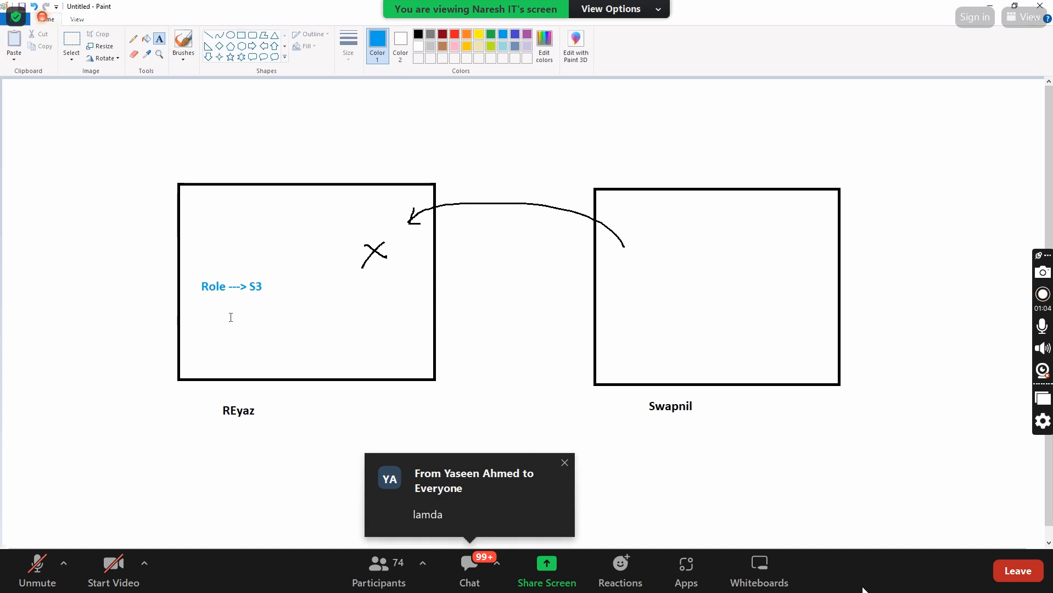
Add an AWS id note addressed to the other person and a 'URL' note below it.
{"action": "left_click", "coordinate": [228, 300]}
{"action": "type", "text": "to swapnil"}
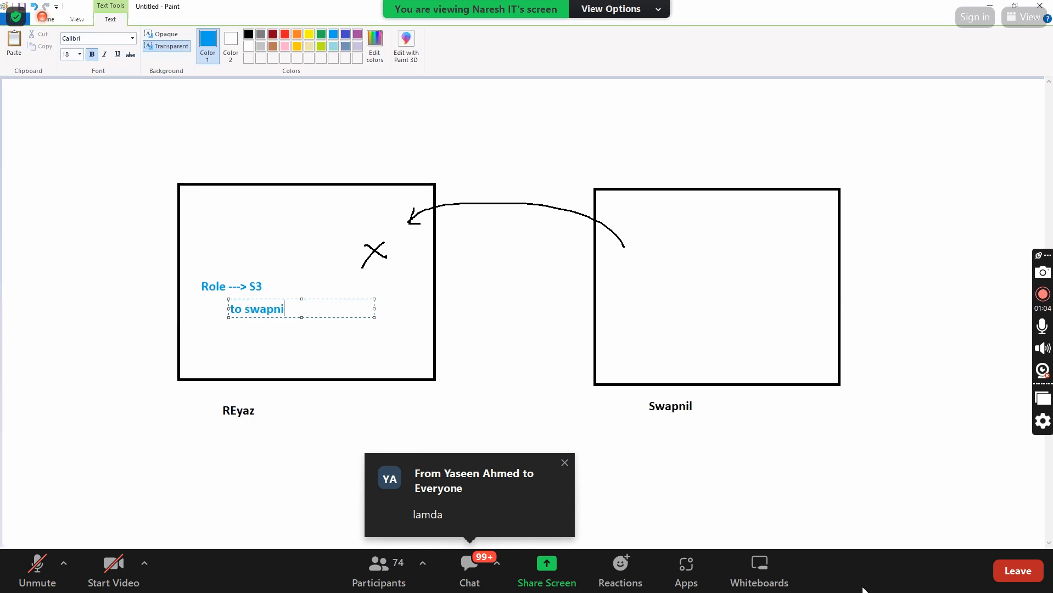
{"action": "type", "text": " - aws id"}
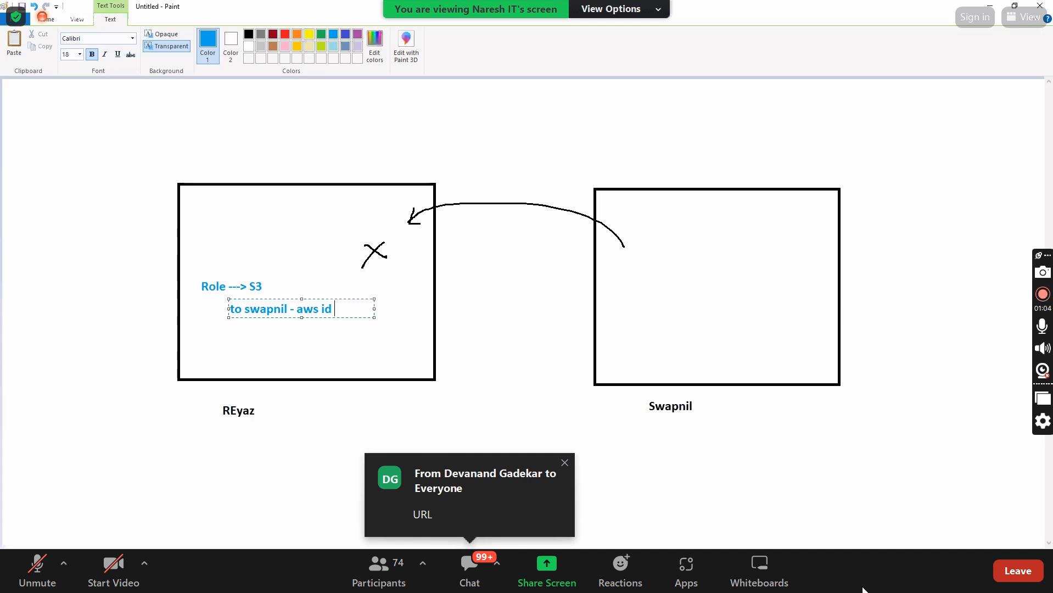
{"action": "left_click", "coordinate": [219, 337]}
{"action": "left_click", "coordinate": [218, 337]}
{"action": "type", "text": "URL"}
{"action": "left_click", "coordinate": [258, 371]}
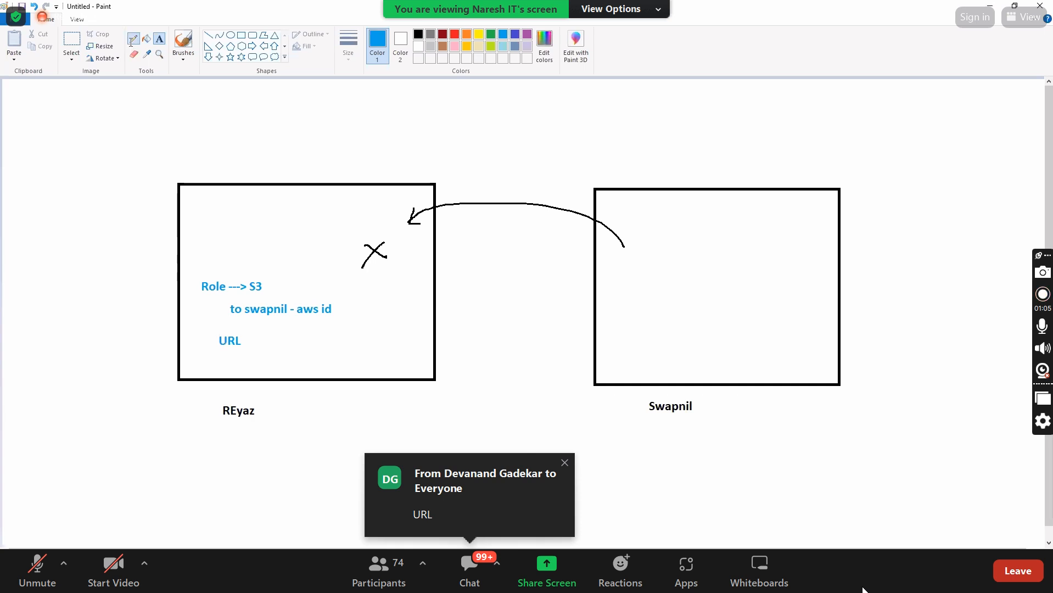
{"action": "left_click", "coordinate": [282, 336]}
{"action": "left_click", "coordinate": [117, 132]}
Draw blue pencil arrows linking the URL note and the two boxes.
{"action": "left_click", "coordinate": [133, 37]}
{"action": "mouse_move", "coordinate": [282, 336]}
{"action": "left_mouse_down"}
{"action": "mouse_move", "coordinate": [431, 377]}
{"action": "mouse_move", "coordinate": [549, 454]}
{"action": "mouse_move", "coordinate": [544, 462]}
{"action": "left_mouse_up"}
{"action": "mouse_move", "coordinate": [750, 194]}
{"action": "left_mouse_down"}
{"action": "mouse_move", "coordinate": [753, 228]}
{"action": "mouse_move", "coordinate": [833, 225]}
{"action": "left_mouse_up"}
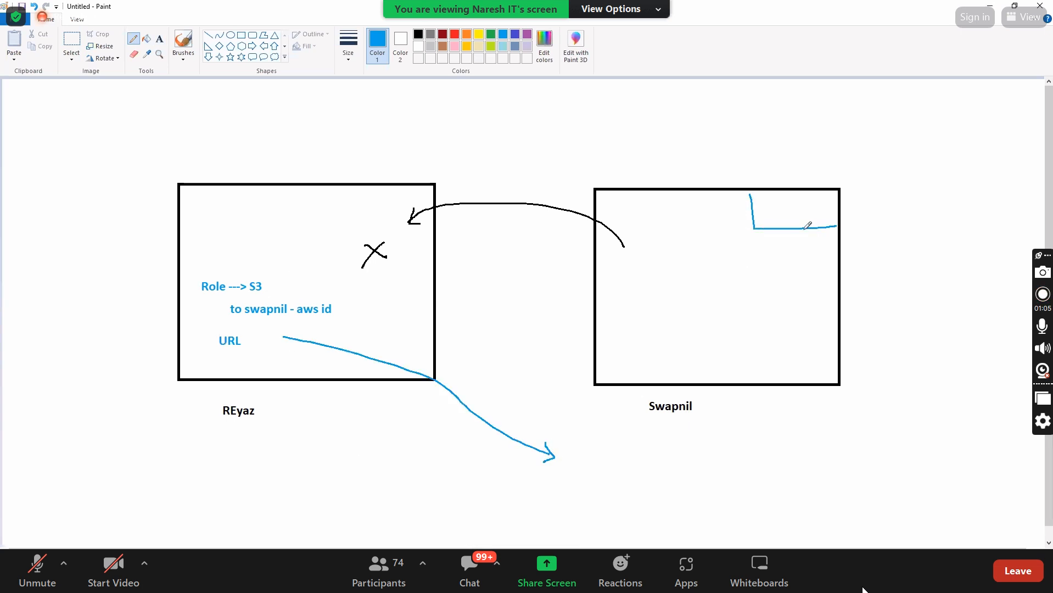
{"action": "mouse_move", "coordinate": [819, 204]}
{"action": "left_mouse_down"}
{"action": "mouse_move", "coordinate": [426, 116]}
{"action": "mouse_move", "coordinate": [368, 174]}
{"action": "mouse_move", "coordinate": [378, 170]}
{"action": "left_mouse_up"}
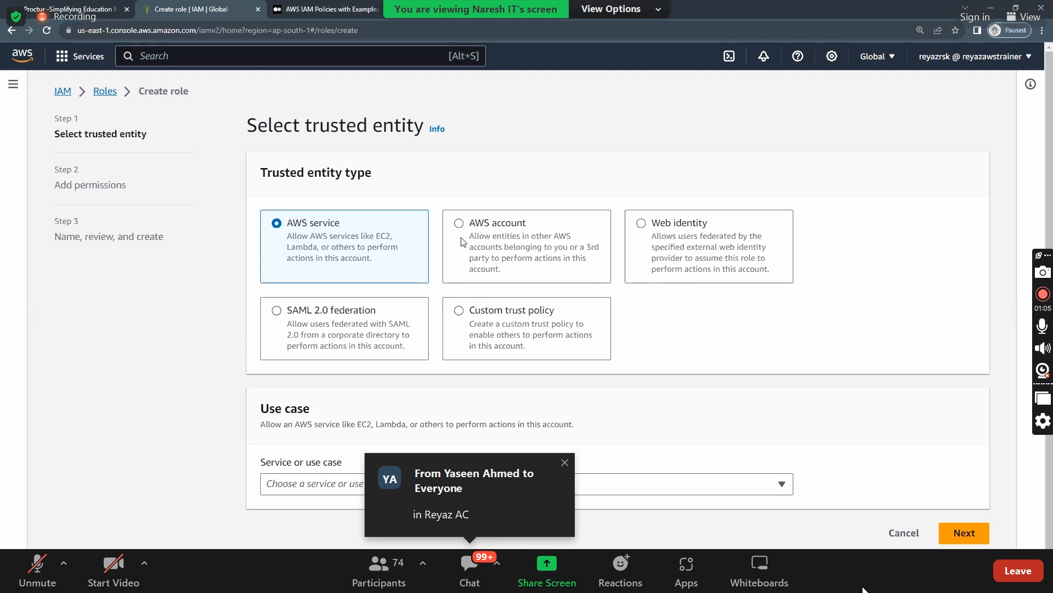
Set the role's trusted entity to AWS account, specifically another AWS account.
{"action": "left_click", "coordinate": [484, 226]}
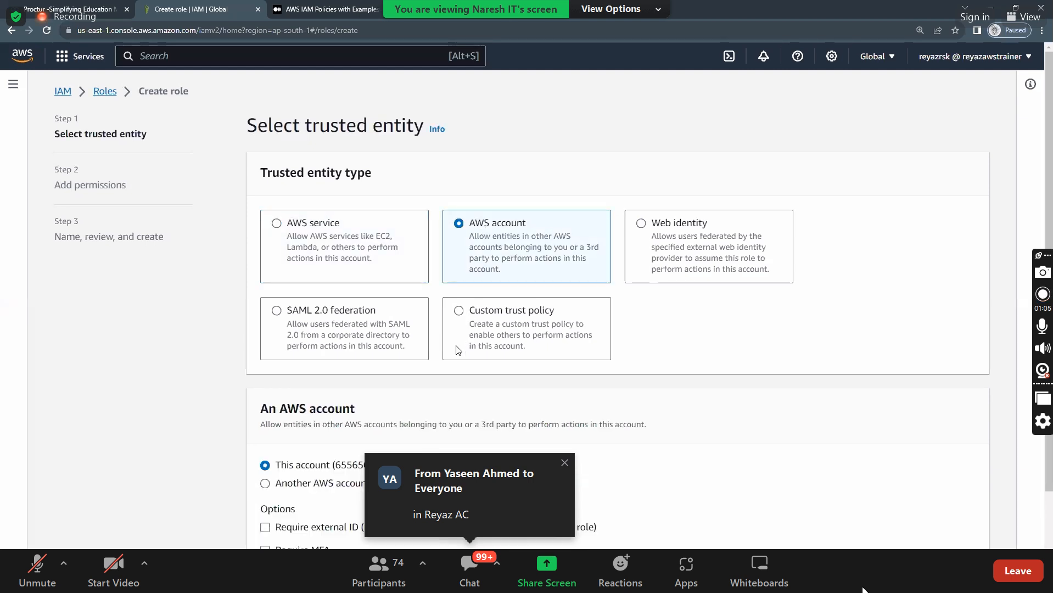
{"action": "scroll", "coordinate": [456, 350], "scroll_direction": "down", "scroll_amount": 2}
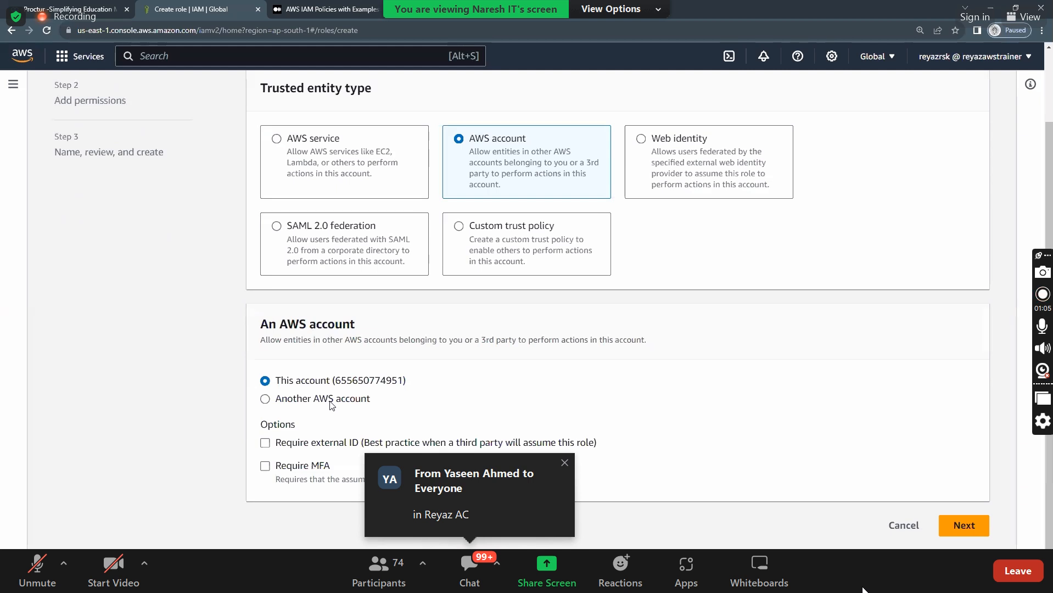
{"action": "left_click", "coordinate": [332, 400]}
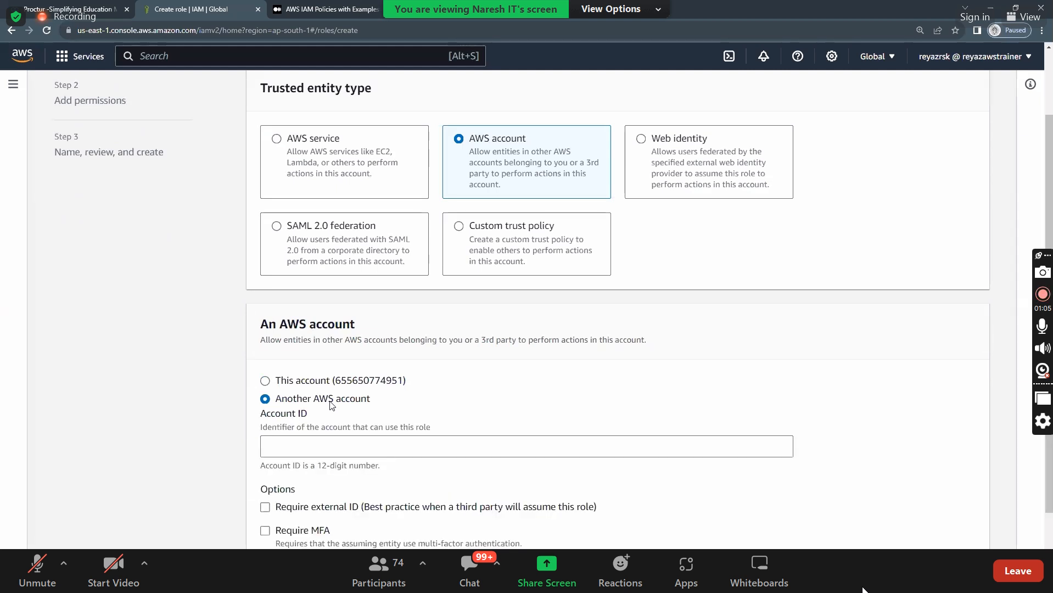
{"action": "scroll", "coordinate": [331, 405], "scroll_direction": "down", "scroll_amount": 1}
Paste the trusted account's ID into Account ID and continue to Add permissions.
{"action": "left_click", "coordinate": [327, 383]}
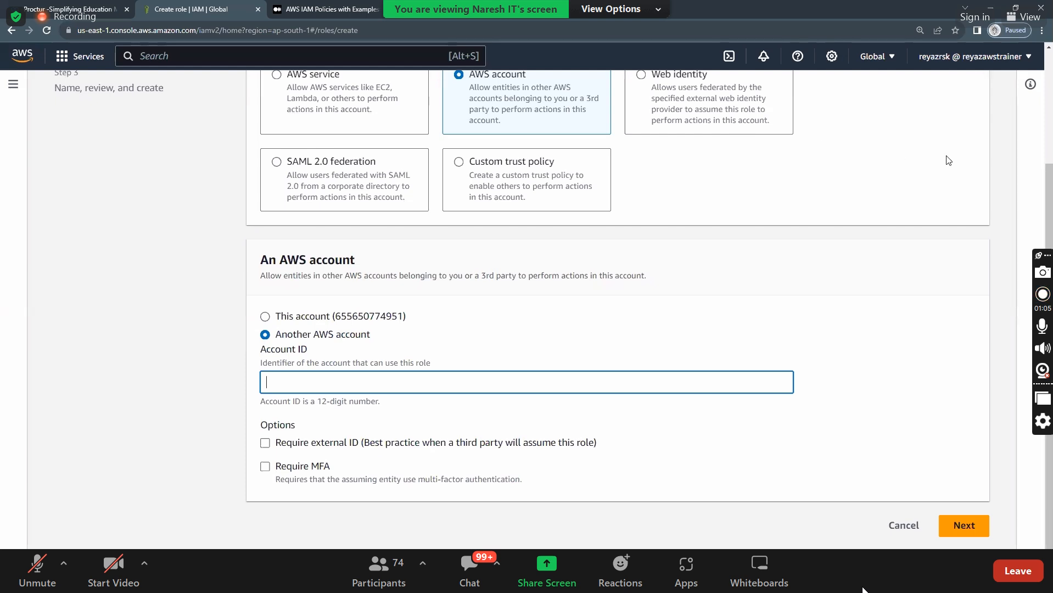
{"action": "left_click", "coordinate": [646, 357]}
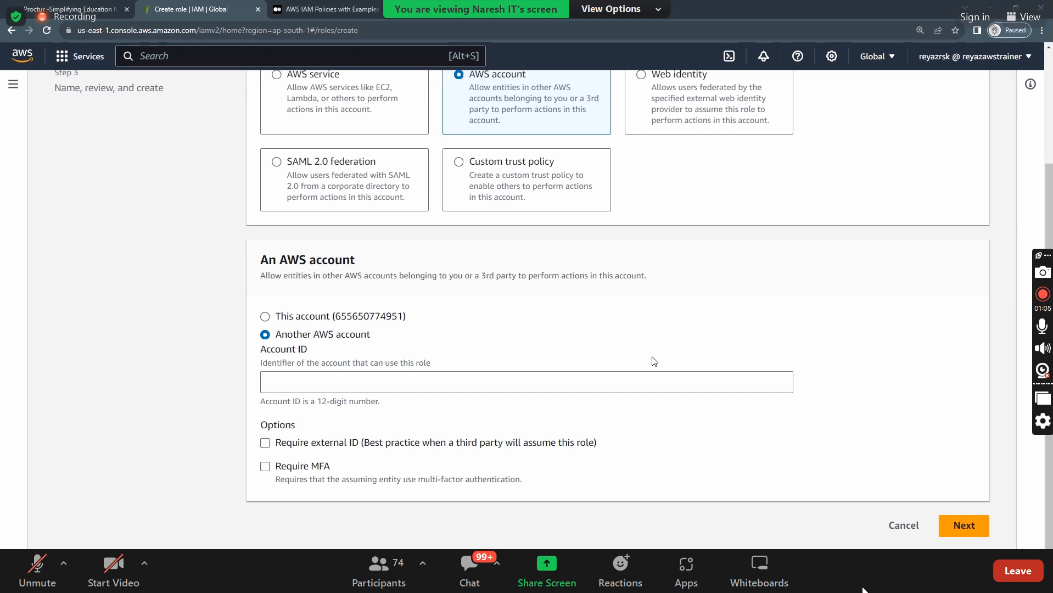
{"action": "left_click", "coordinate": [359, 386]}
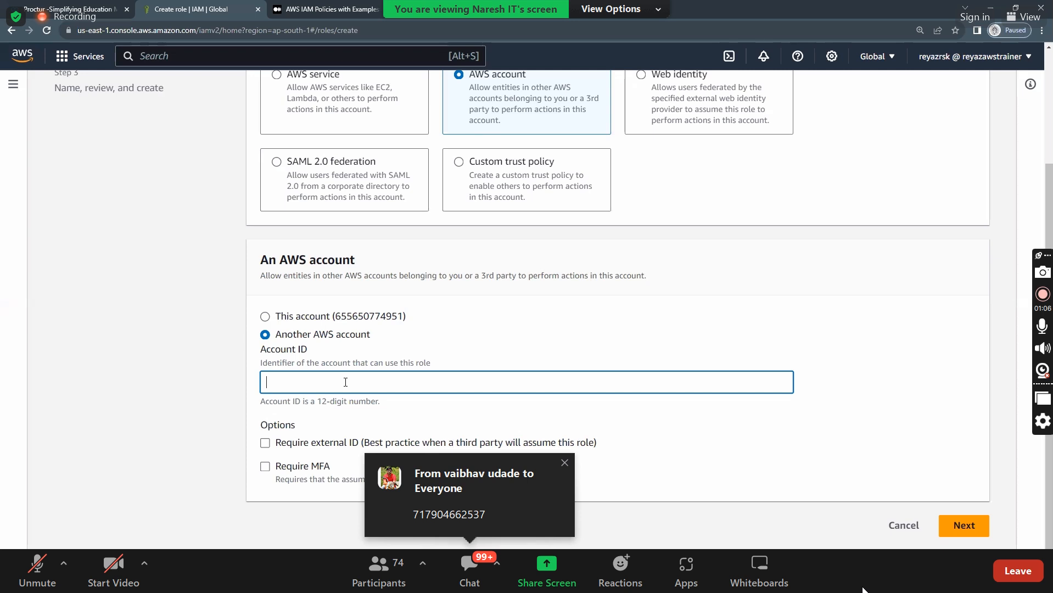
{"action": "left_click", "coordinate": [900, 422]}
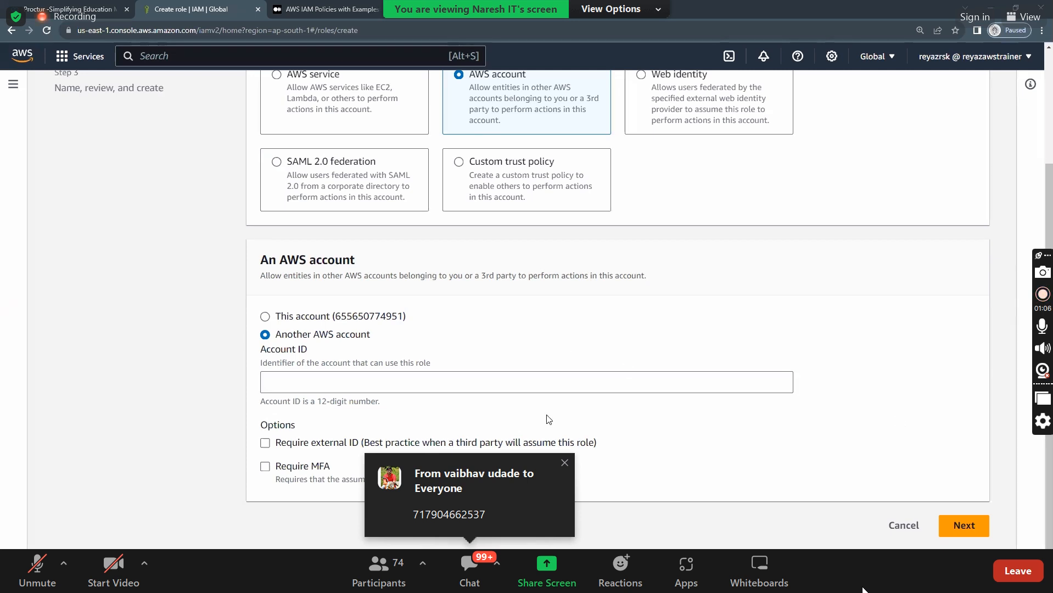
{"action": "left_click", "coordinate": [425, 383]}
{"action": "key", "text": "ctrl+v"}
{"action": "left_click", "coordinate": [147, 441]}
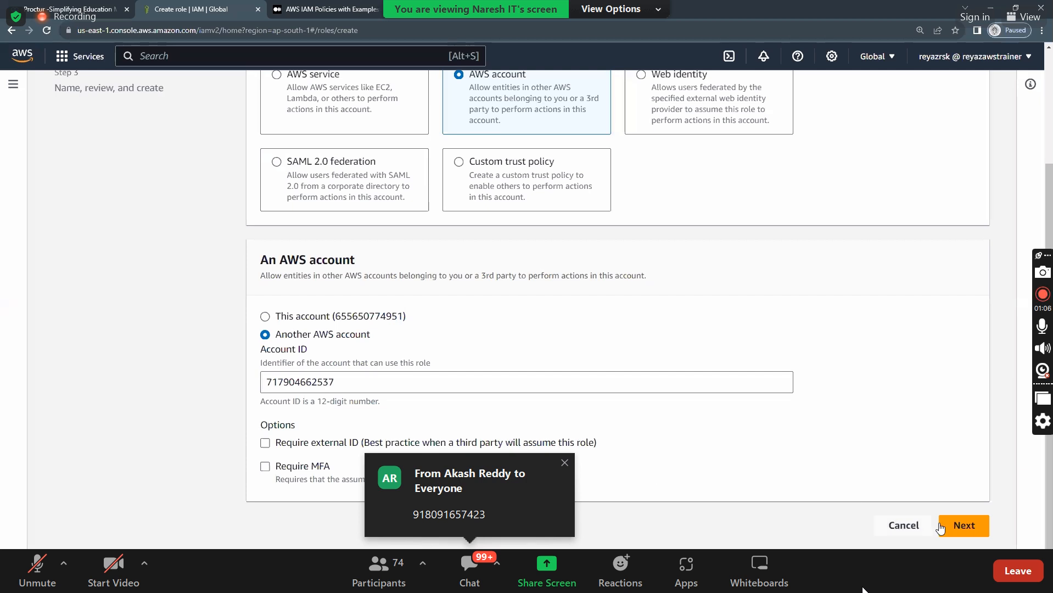
{"action": "left_click", "coordinate": [960, 527]}
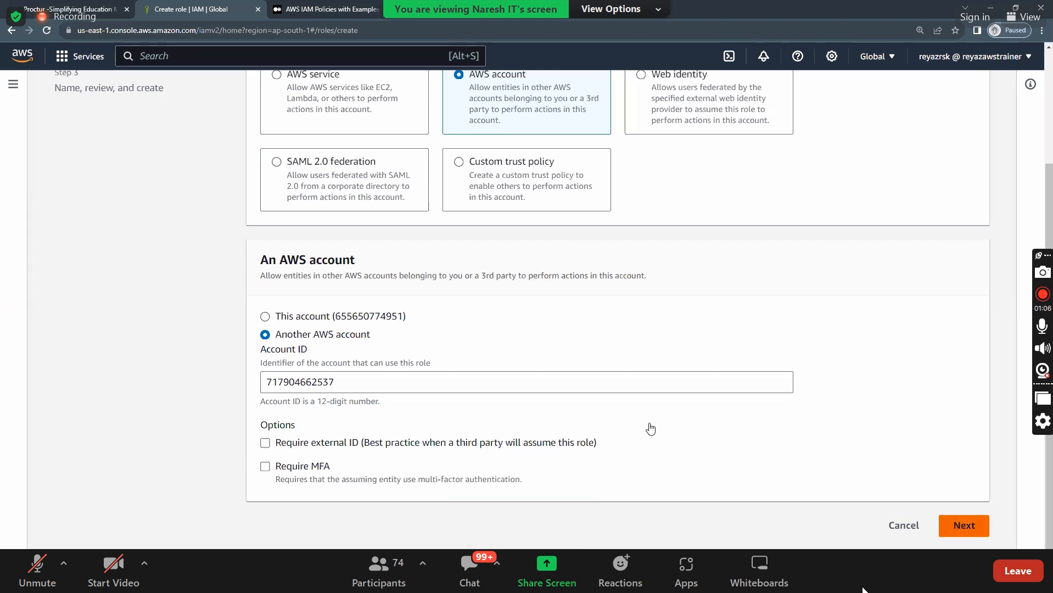
{"action": "left_click", "coordinate": [390, 232]}
Attach AmazonS3ReadOnlyAccess, name the role 'swapnilrole', and create it.
{"action": "type", "text": "s3rea"}
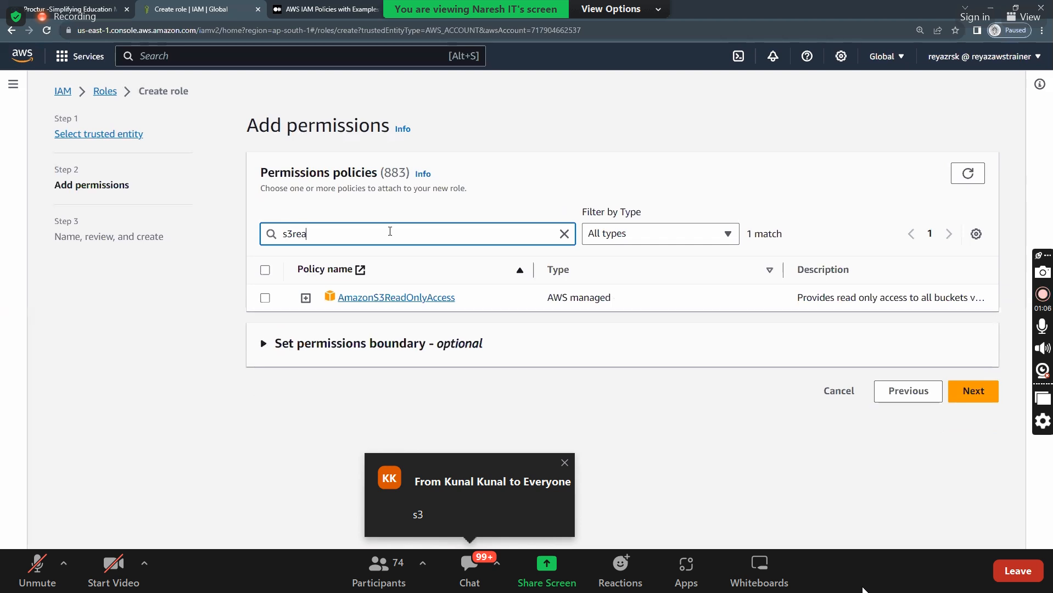
{"action": "left_click", "coordinate": [265, 299]}
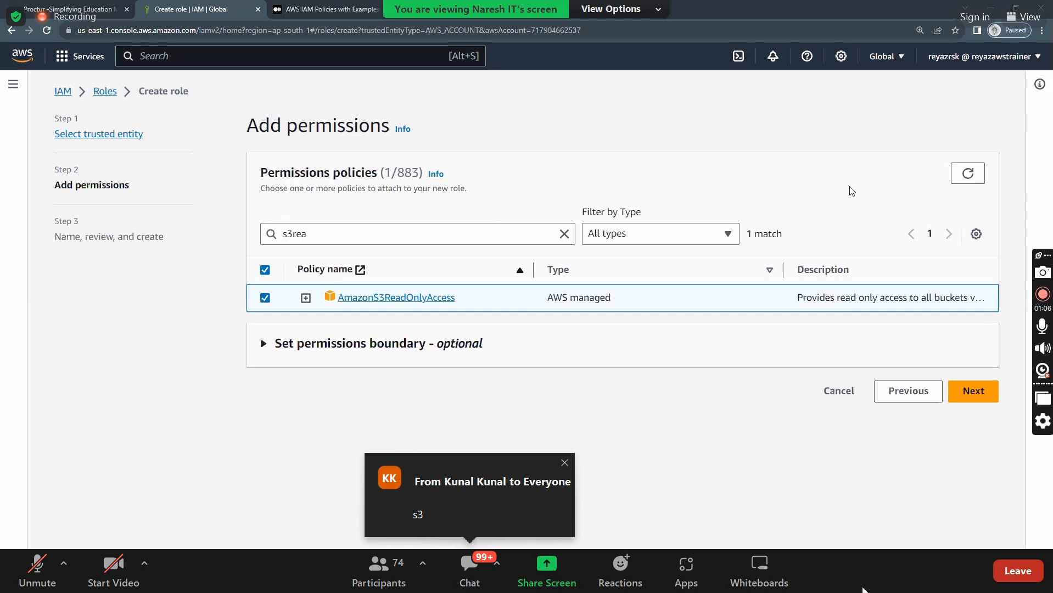
{"action": "left_click", "coordinate": [340, 251]}
{"action": "type", "text": "swapnilrole"}
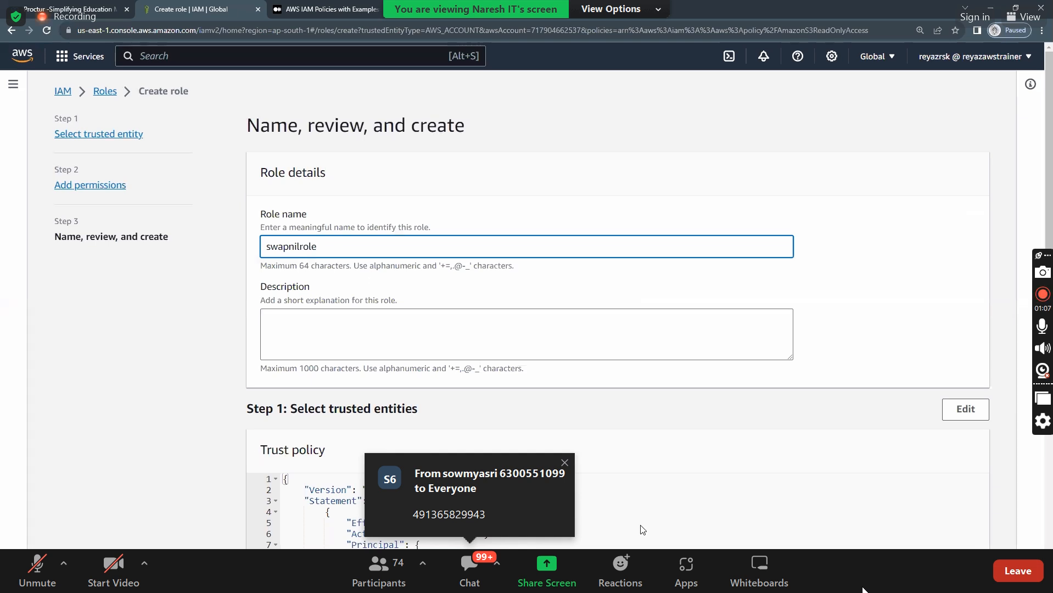
{"action": "scroll", "coordinate": [642, 529], "scroll_direction": "down", "scroll_amount": 8}
{"action": "left_click", "coordinate": [949, 530]}
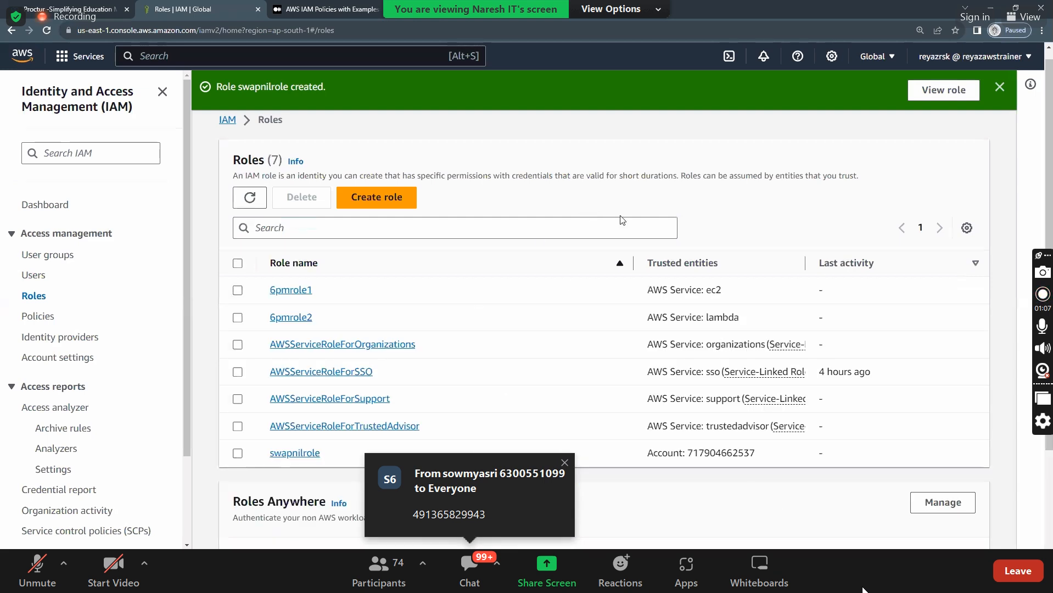
Open swapnilrole's details, note its switch-role link and 1-hour session limit, then edit them.
{"action": "left_click", "coordinate": [301, 454]}
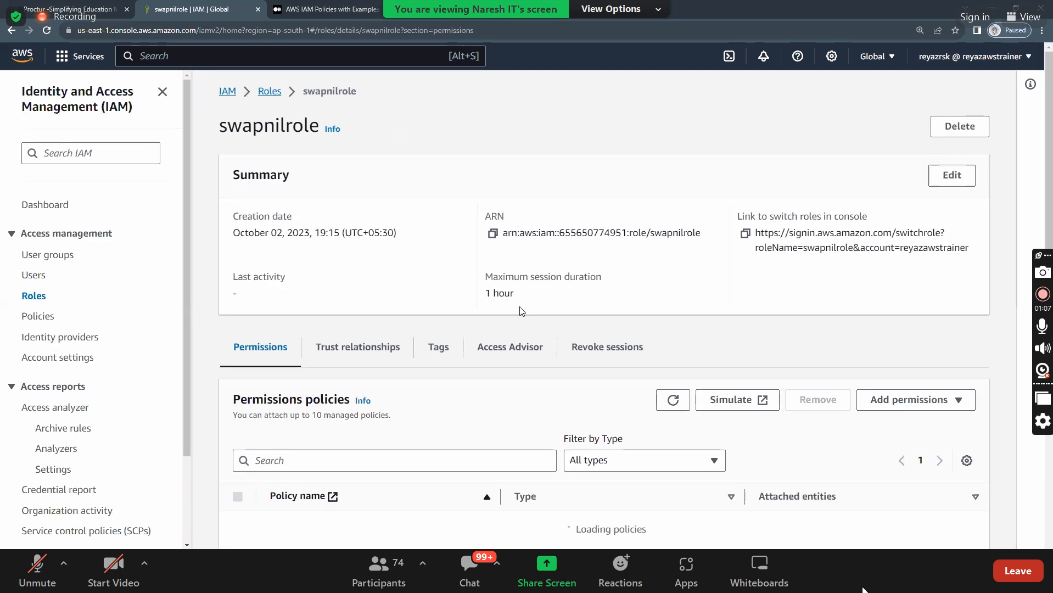
{"action": "left_click_drag", "start_coordinate": [755, 233], "coordinate": [979, 255]}
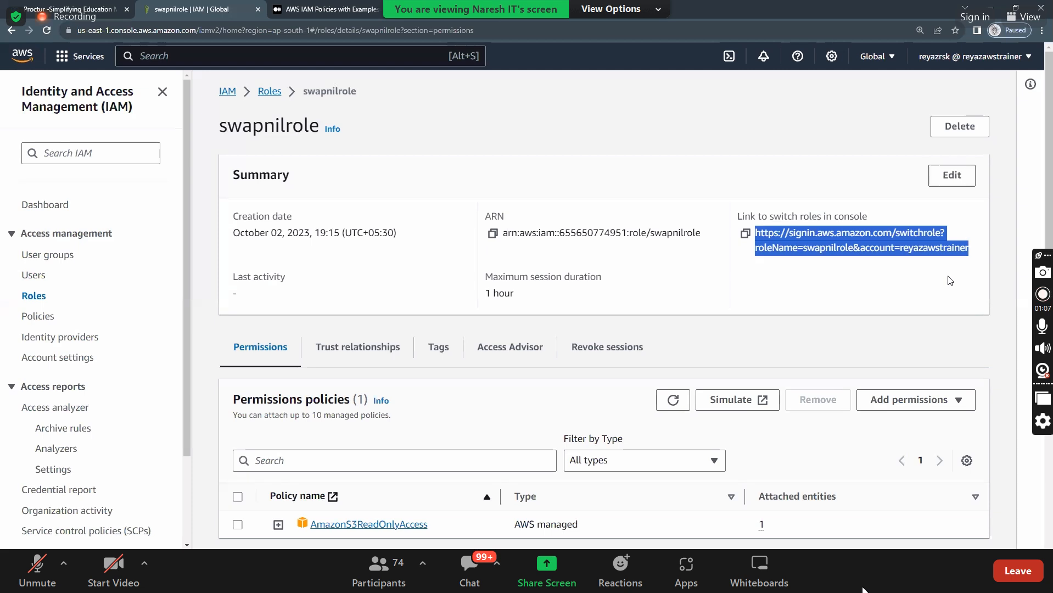
{"action": "left_click_drag", "start_coordinate": [485, 293], "coordinate": [514, 292]}
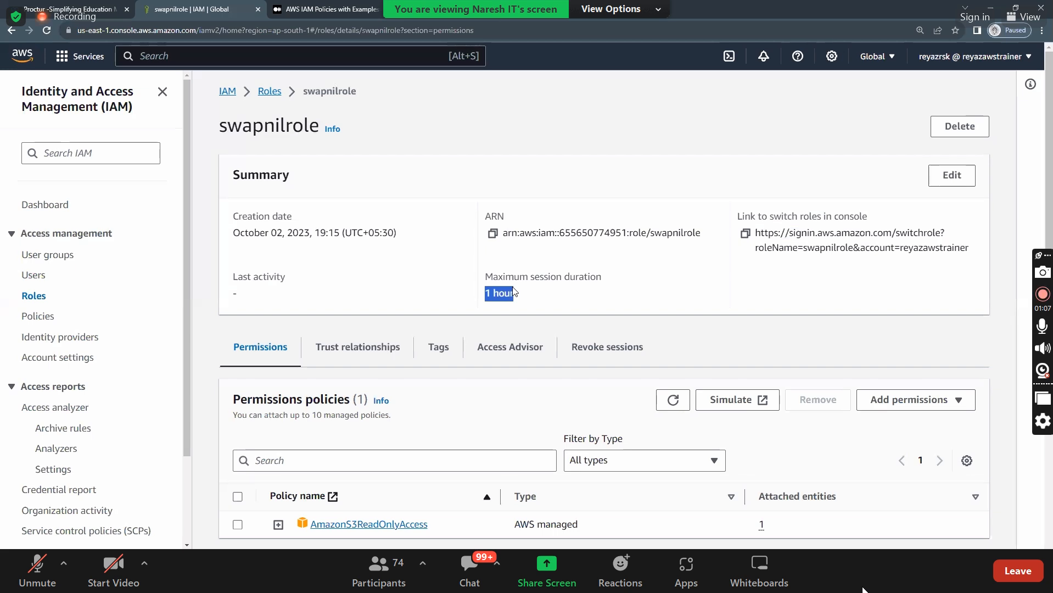
{"action": "left_click", "coordinate": [969, 176]}
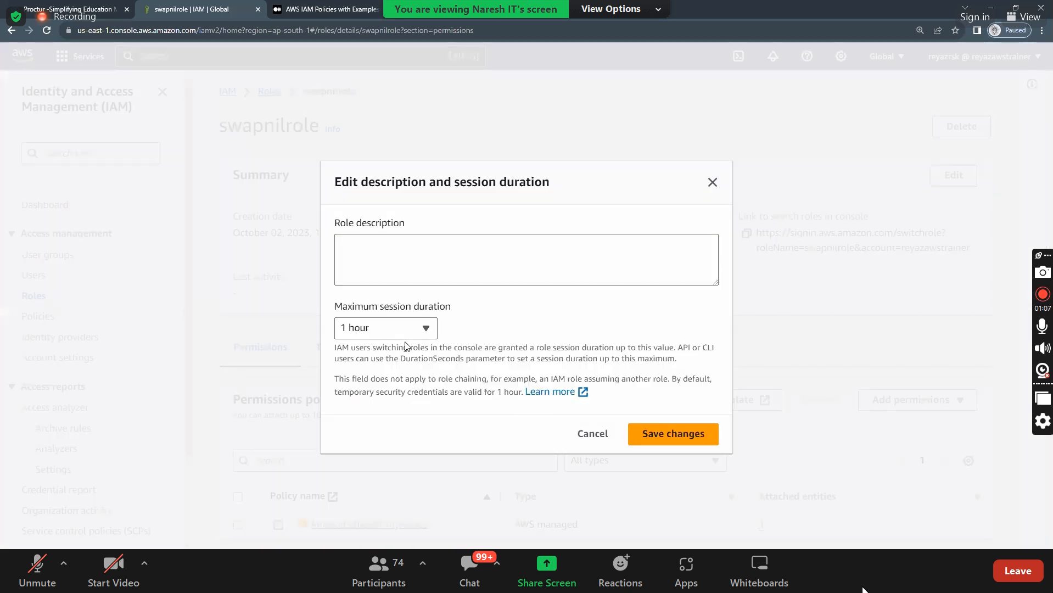
Check the custom session duration's 12-hour upper limit, then cancel, keeping 1 hour.
{"action": "left_click", "coordinate": [404, 332]}
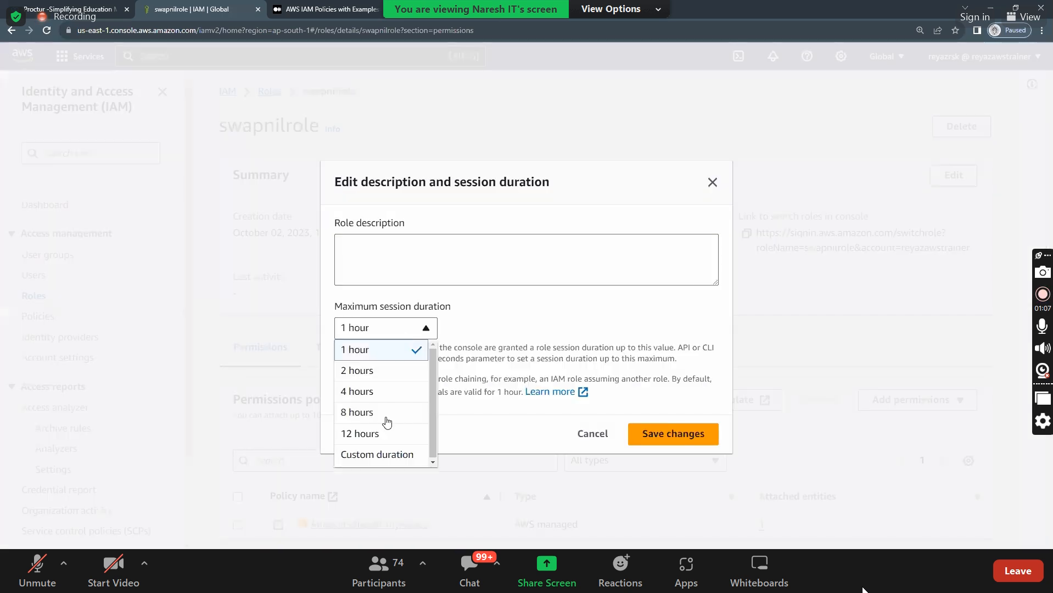
{"action": "left_click", "coordinate": [393, 457]}
{"action": "left_click_drag", "start_coordinate": [531, 337], "coordinate": [547, 338]}
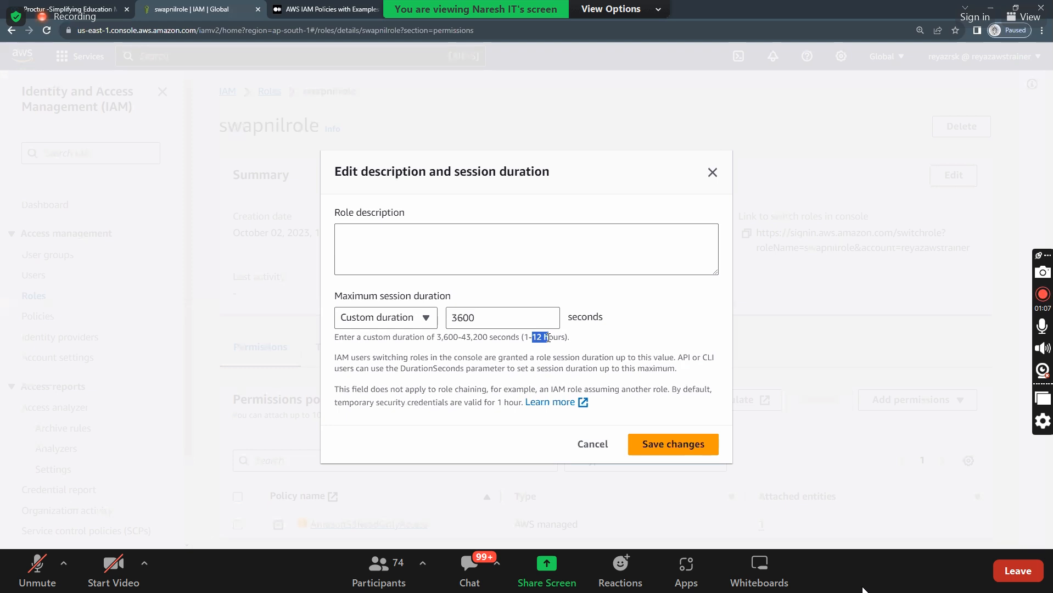
{"action": "left_click", "coordinate": [592, 445]}
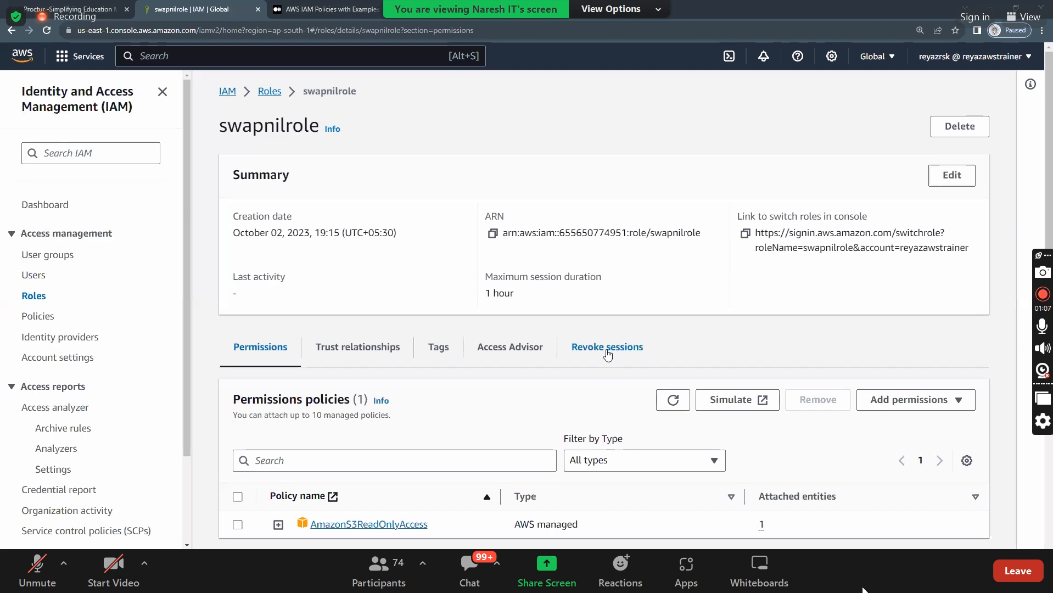
Review swapnilrole's Revoke sessions section and its permissions policies.
{"action": "left_click", "coordinate": [604, 354]}
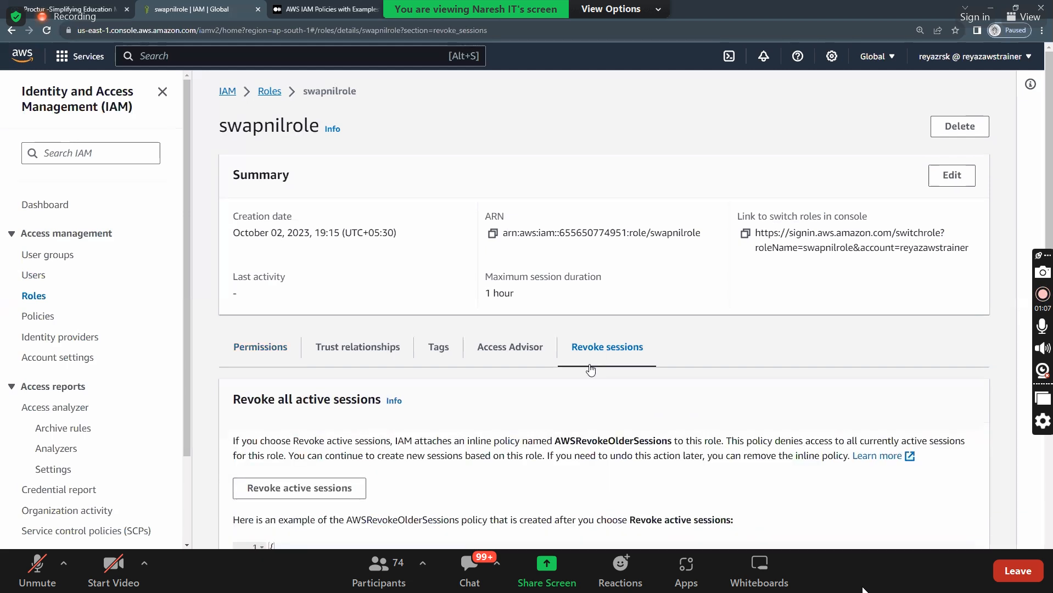
{"action": "scroll", "coordinate": [311, 275], "scroll_direction": "down", "scroll_amount": 4}
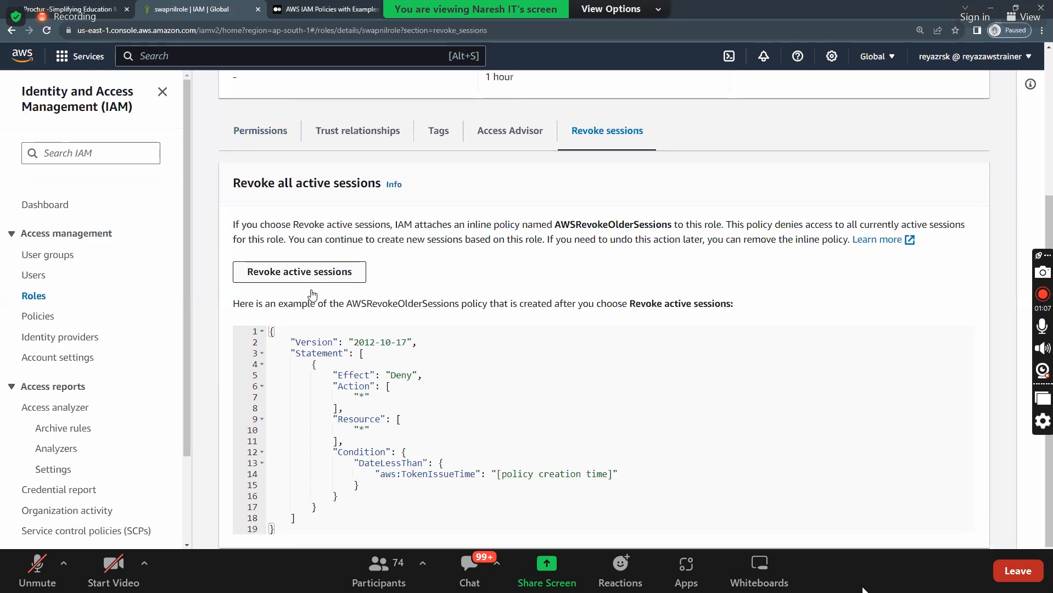
{"action": "scroll", "coordinate": [257, 301], "scroll_direction": "up", "scroll_amount": 3}
{"action": "left_click", "coordinate": [256, 300]}
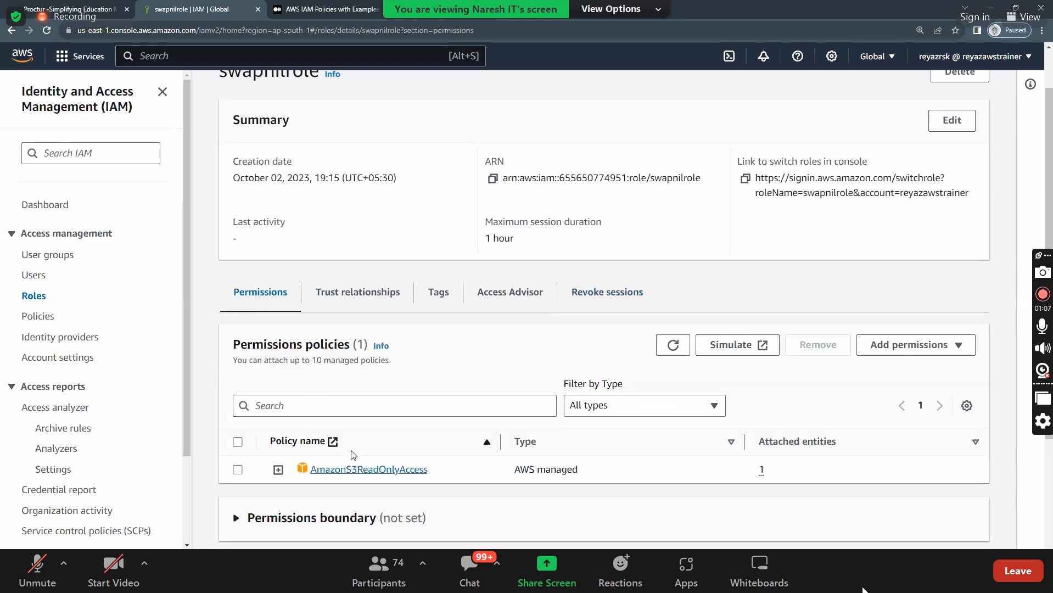
{"action": "scroll", "coordinate": [352, 450], "scroll_direction": "down", "scroll_amount": 2}
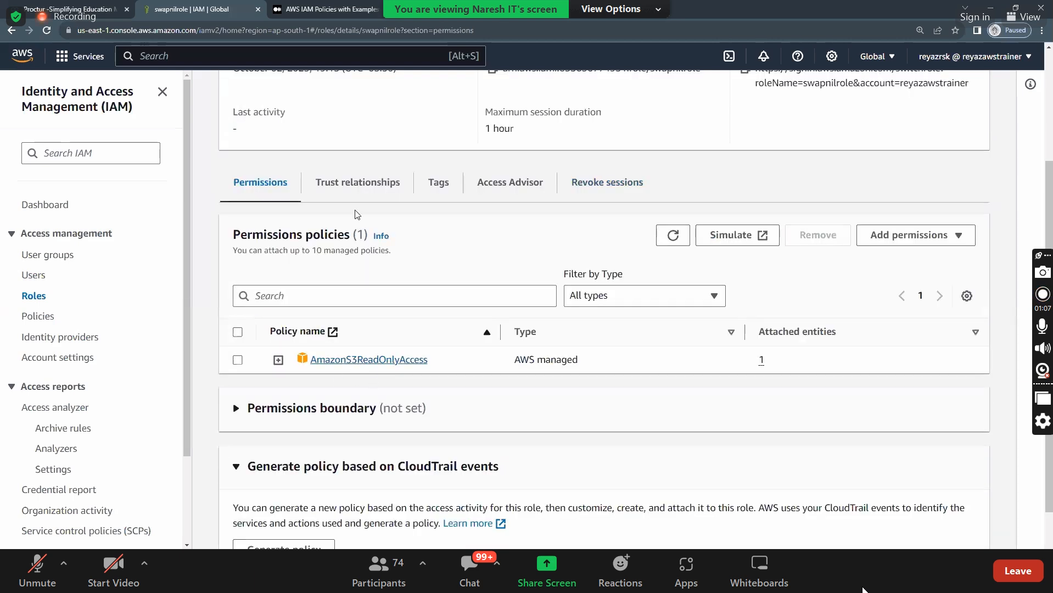
Check the trust policy's account number and Access Advisor, then return to Revoke sessions.
{"action": "left_click", "coordinate": [358, 182]}
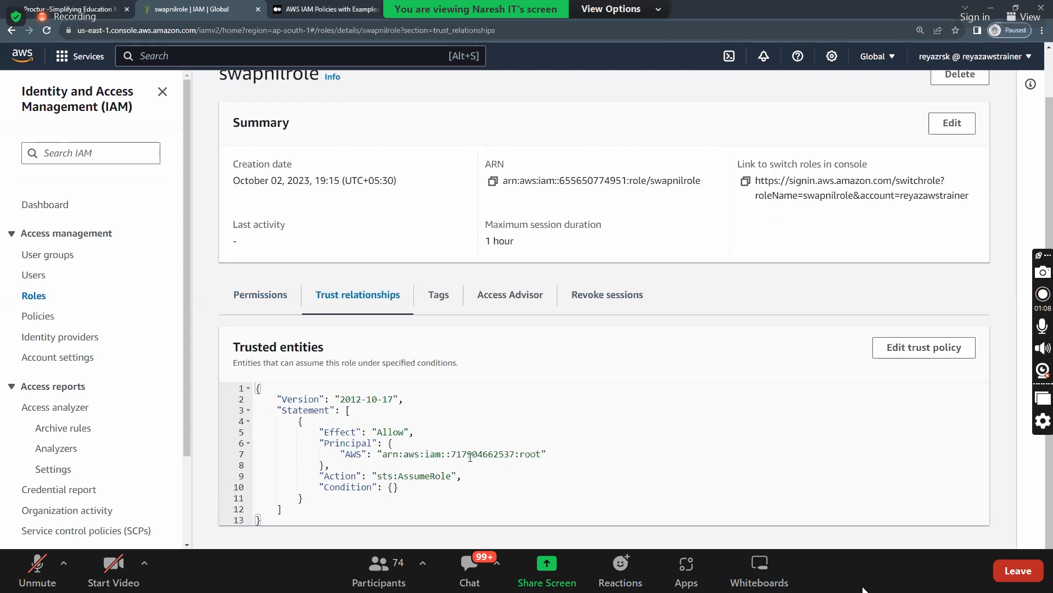
{"action": "left_click_drag", "start_coordinate": [451, 454], "coordinate": [515, 454]}
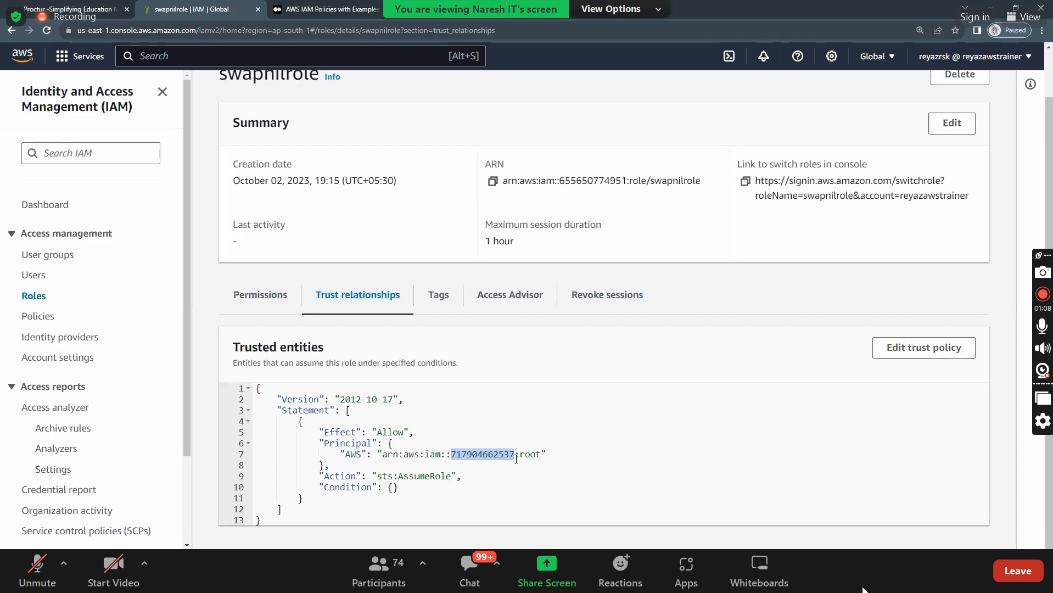
{"action": "left_click", "coordinate": [502, 300]}
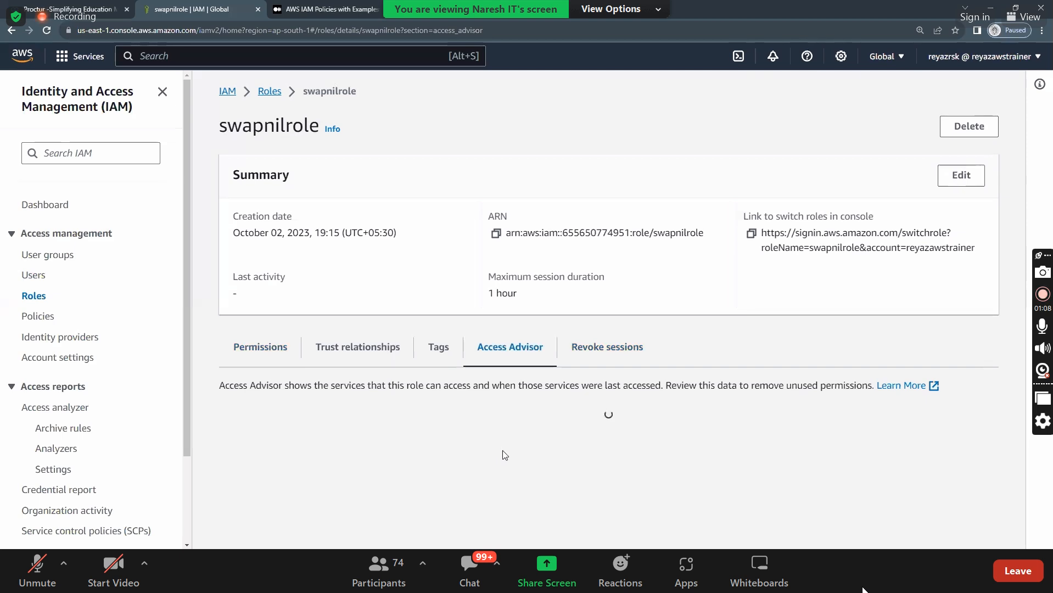
{"action": "scroll", "coordinate": [497, 458], "scroll_direction": "down", "scroll_amount": 2}
{"action": "scroll", "coordinate": [520, 338], "scroll_direction": "up", "scroll_amount": 2}
{"action": "left_click", "coordinate": [614, 353]}
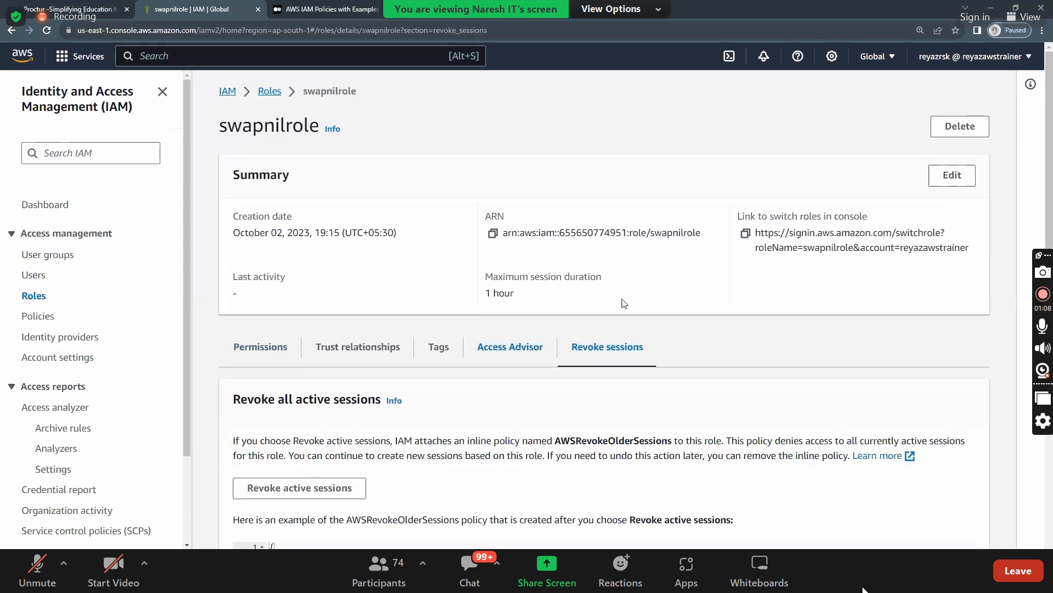
{"action": "left_click_drag", "start_coordinate": [759, 232], "coordinate": [978, 253]}
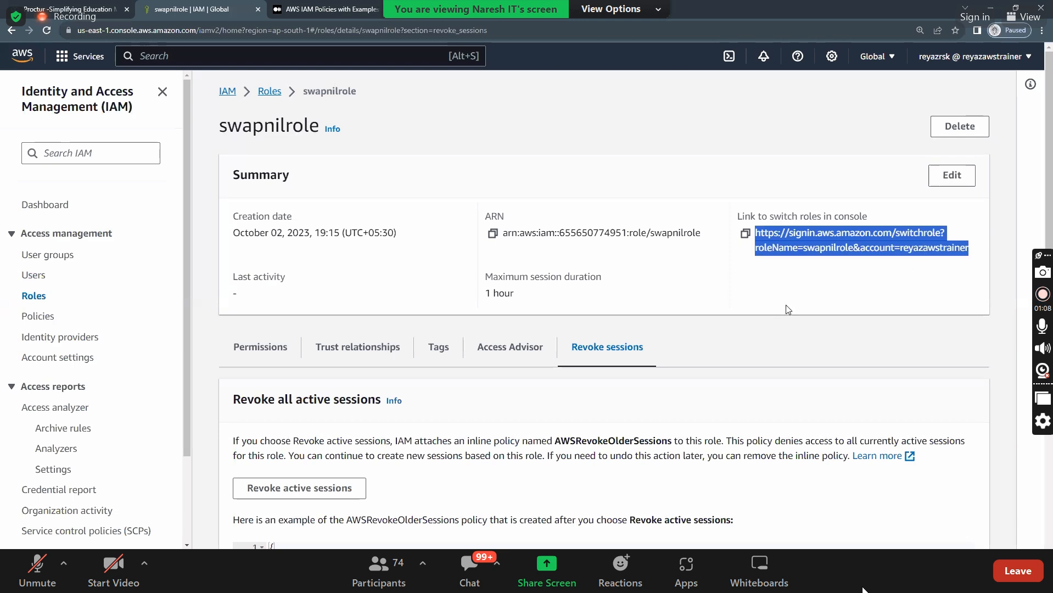
Copy swapnilrole's switch-role link and open the account menu.
{"action": "left_click", "coordinate": [871, 351]}
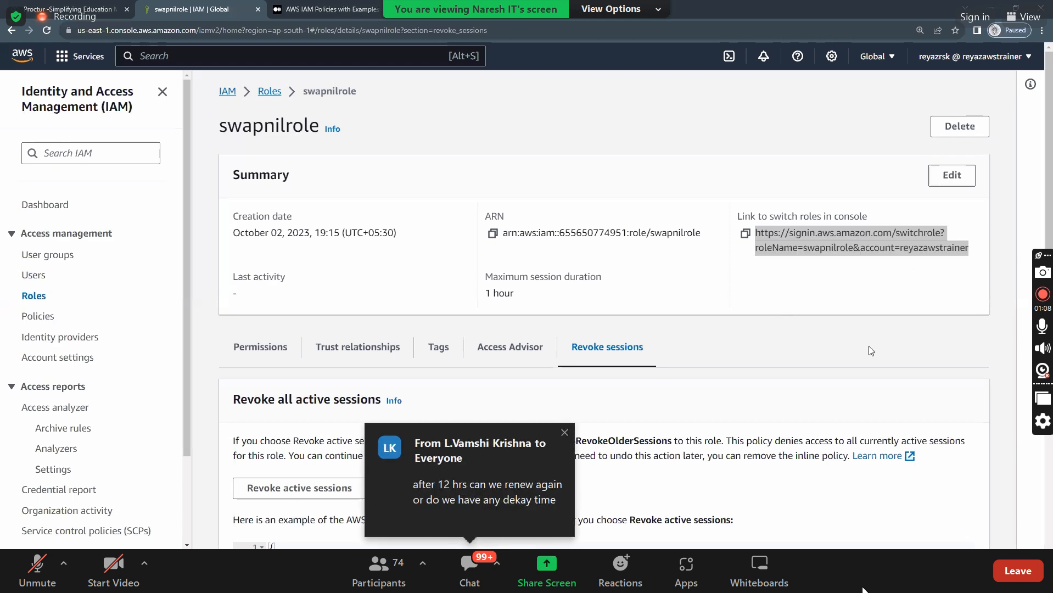
{"action": "left_click", "coordinate": [860, 277]}
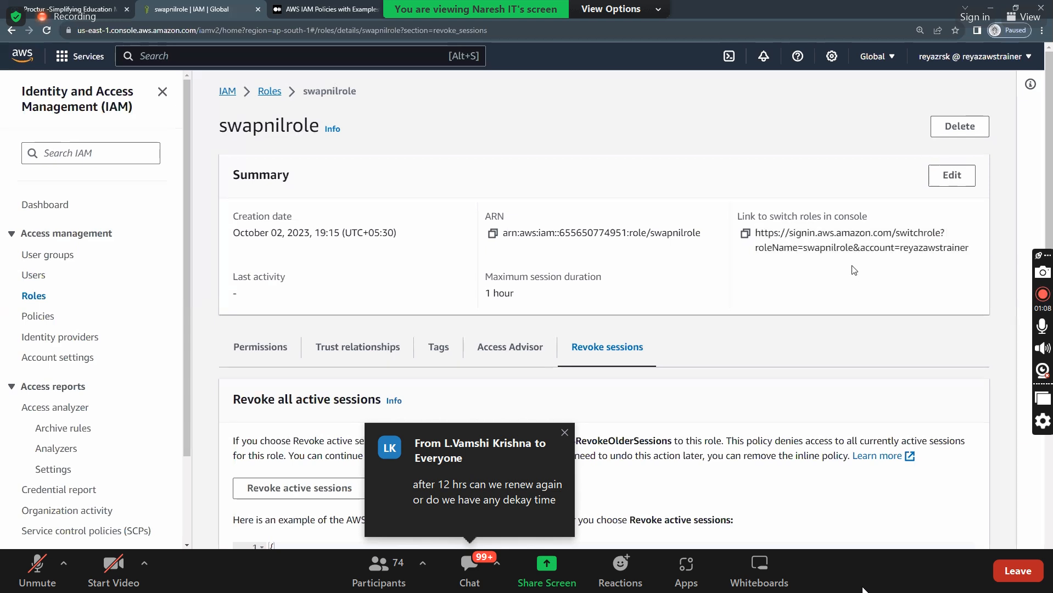
{"action": "left_click", "coordinate": [745, 234]}
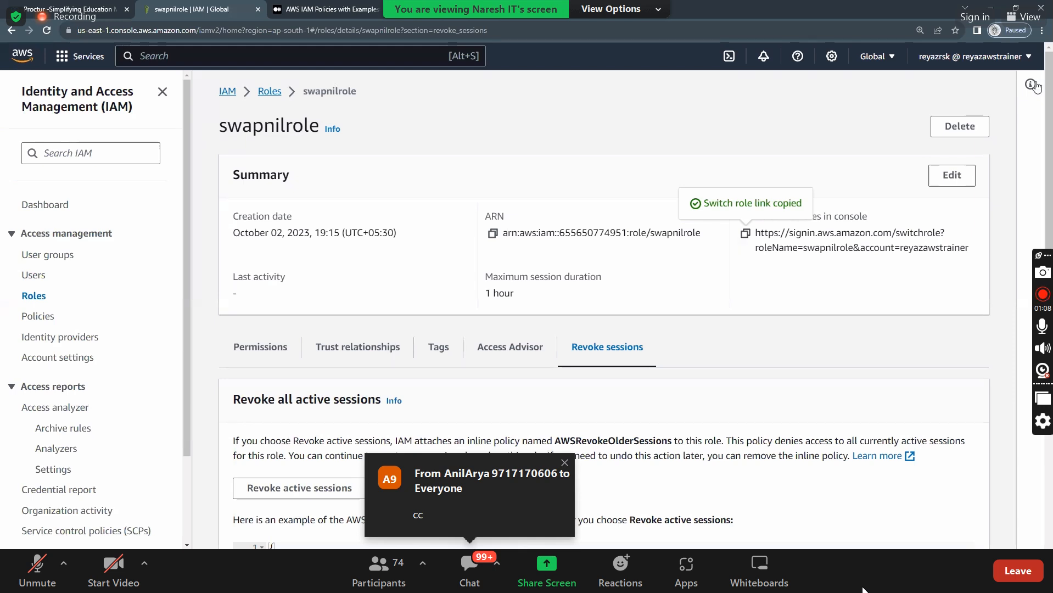
{"action": "left_click", "coordinate": [991, 59]}
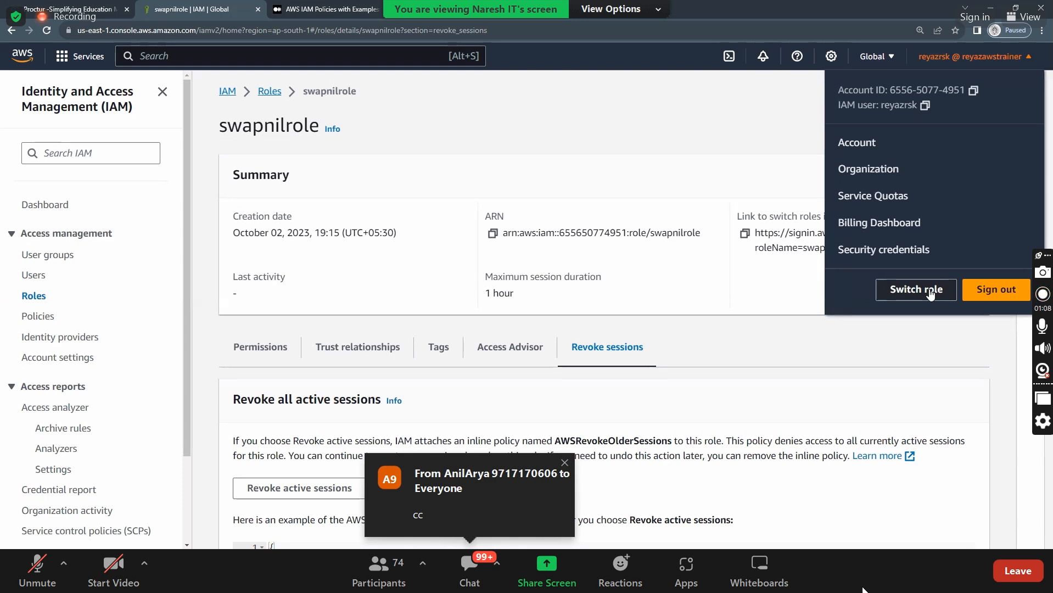
Open the Switch role page in a new tab and bring up its form.
{"action": "right_click", "coordinate": [930, 294]}
{"action": "left_click", "coordinate": [958, 300]}
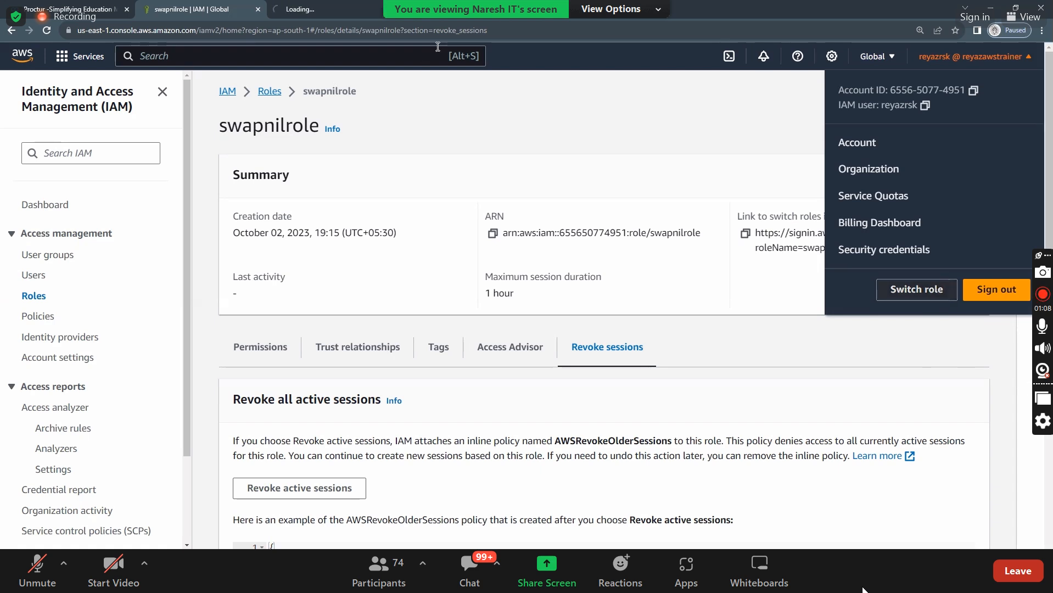
{"action": "left_click", "coordinate": [321, 7]}
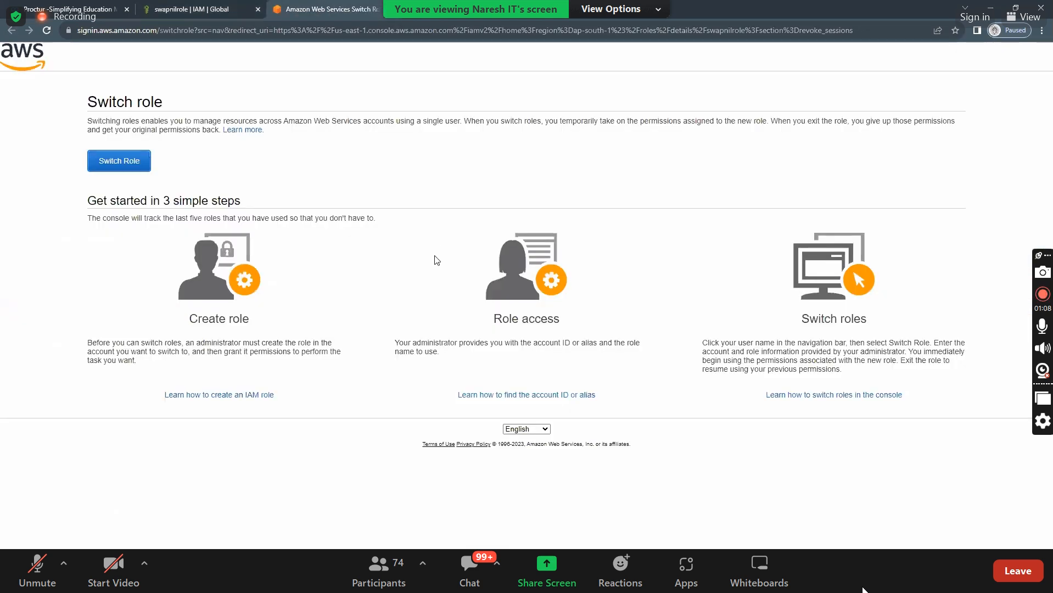
{"action": "left_click", "coordinate": [139, 165]}
Fill in the saved trainer account, role 'swapnilrole', and a display name for the account.
{"action": "left_click", "coordinate": [456, 147]}
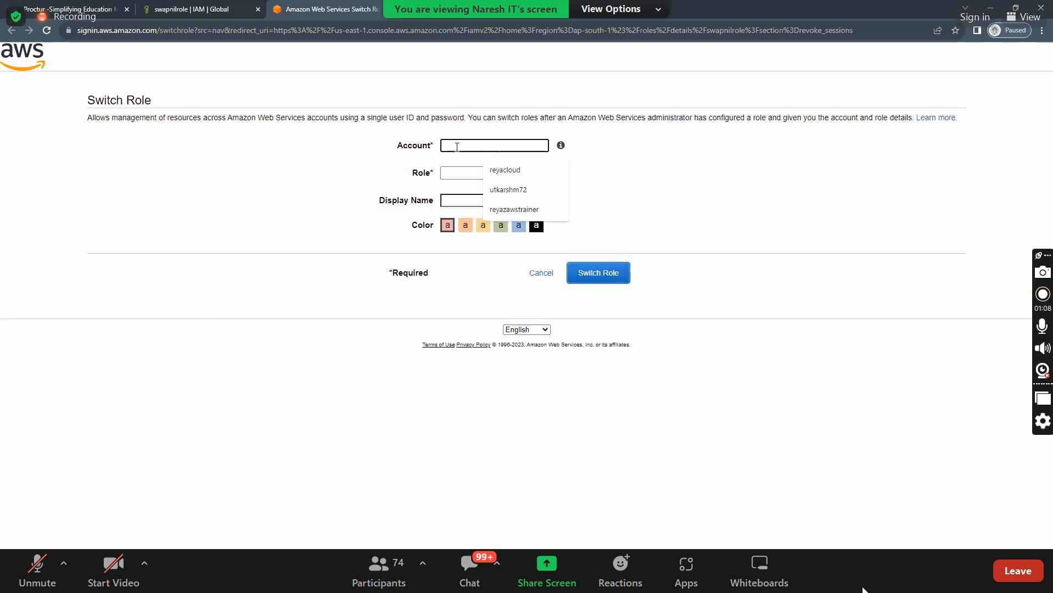
{"action": "left_click", "coordinate": [514, 209]}
{"action": "key", "text": "Tab"}
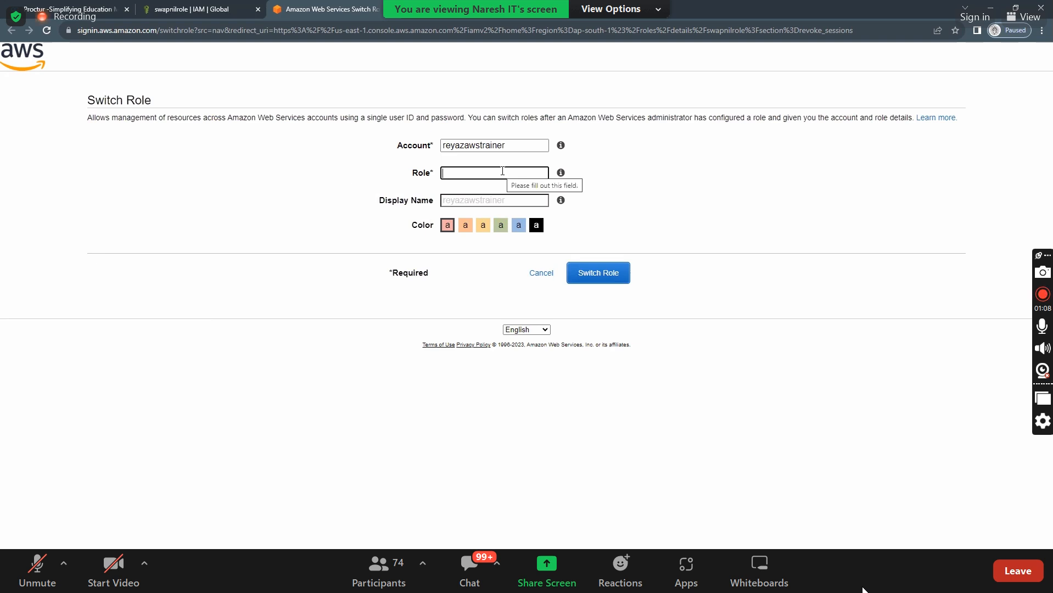
{"action": "type", "text": "swap"}
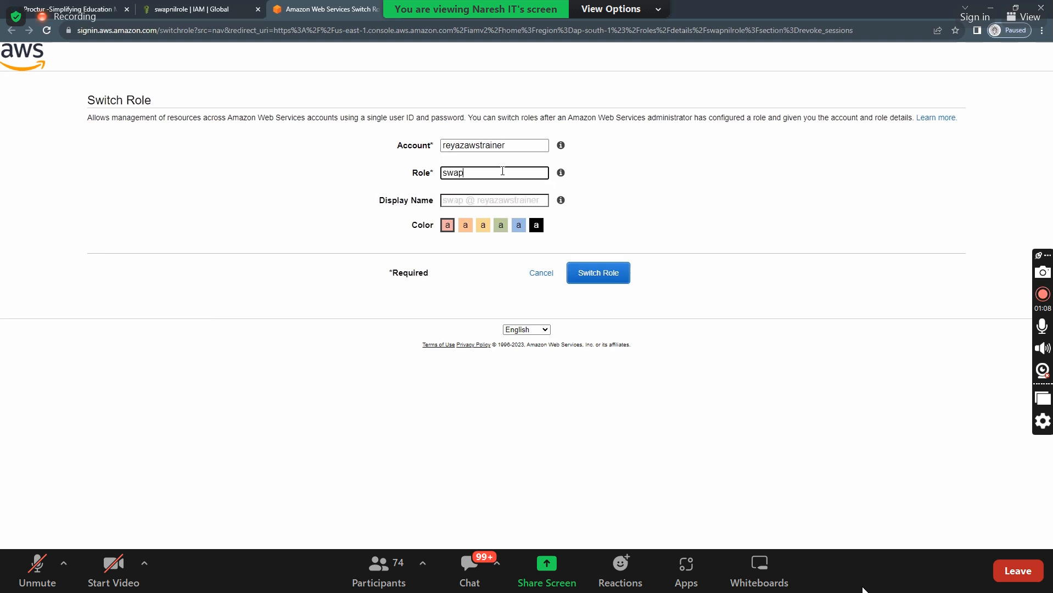
{"action": "type", "text": "nilrole"}
{"action": "left_click", "coordinate": [516, 199]}
{"action": "type", "text": "reyazs"}
{"action": "key", "text": "BackSpace"}
{"action": "key", "text": "BackSpace"}
{"action": "key", "text": "BackSpace"}
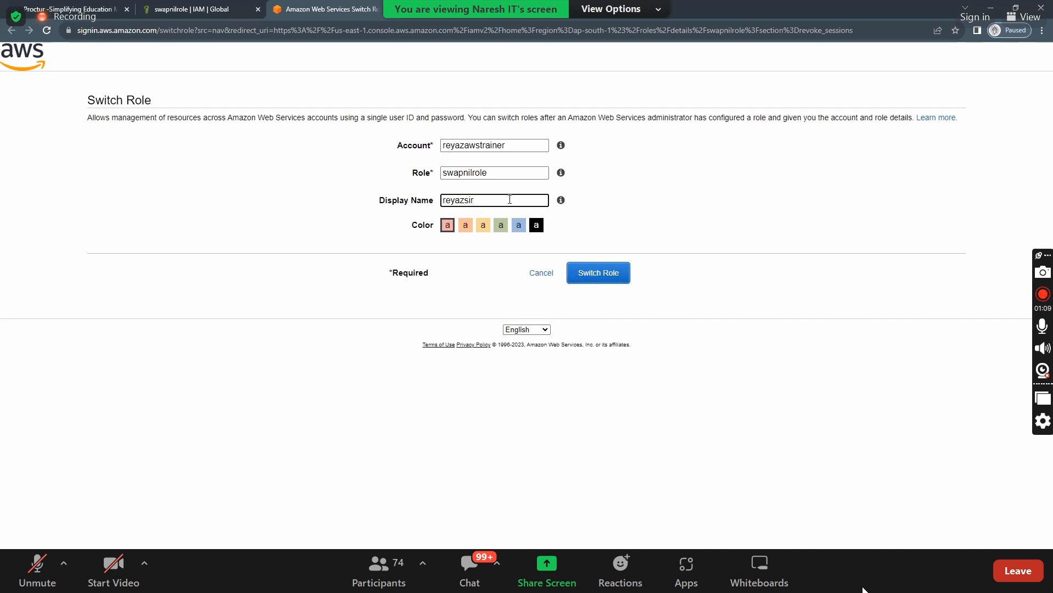
{"action": "type", "text": "saccount"}
Cancel the Switch Role form and return to the swapnilrole role page.
{"action": "left_click", "coordinate": [541, 273]}
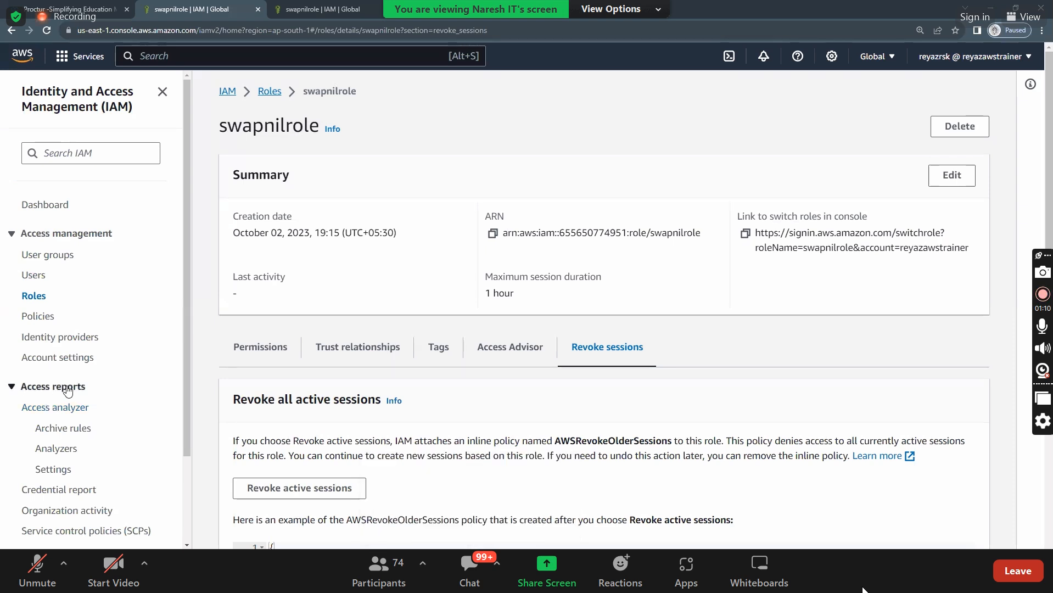
Open IAM Access Analyzer and switch the region to Asia Pacific (Mumbai).
{"action": "left_click", "coordinate": [61, 409]}
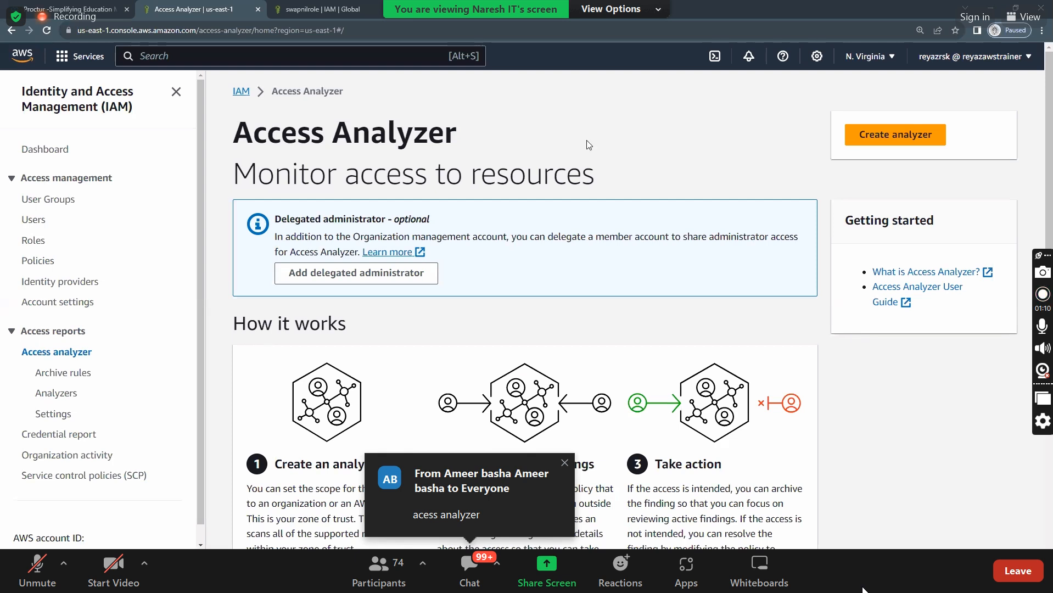
{"action": "left_click", "coordinate": [885, 57]}
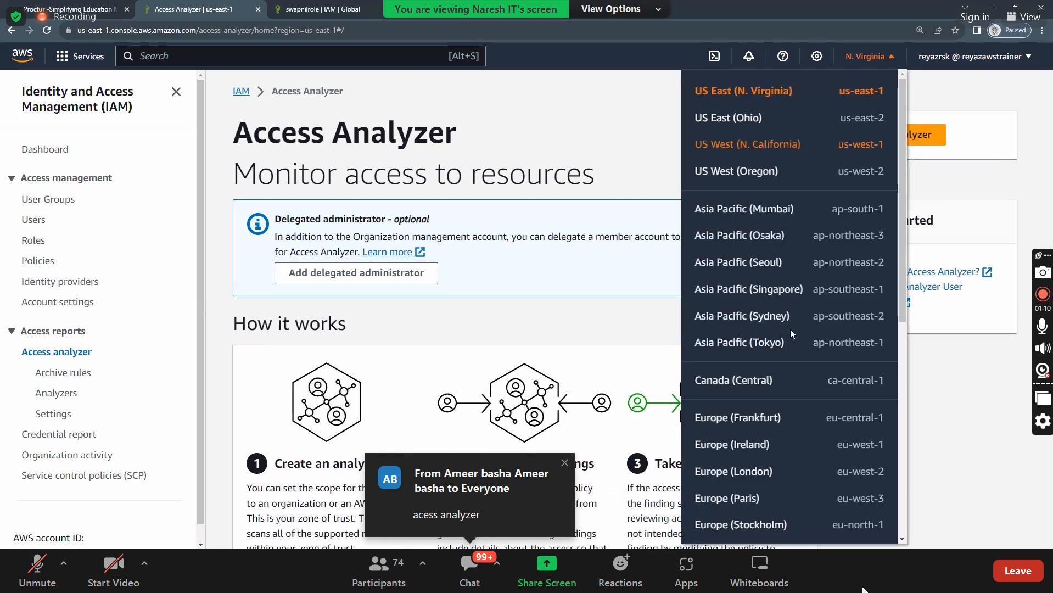
{"action": "left_click", "coordinate": [760, 226]}
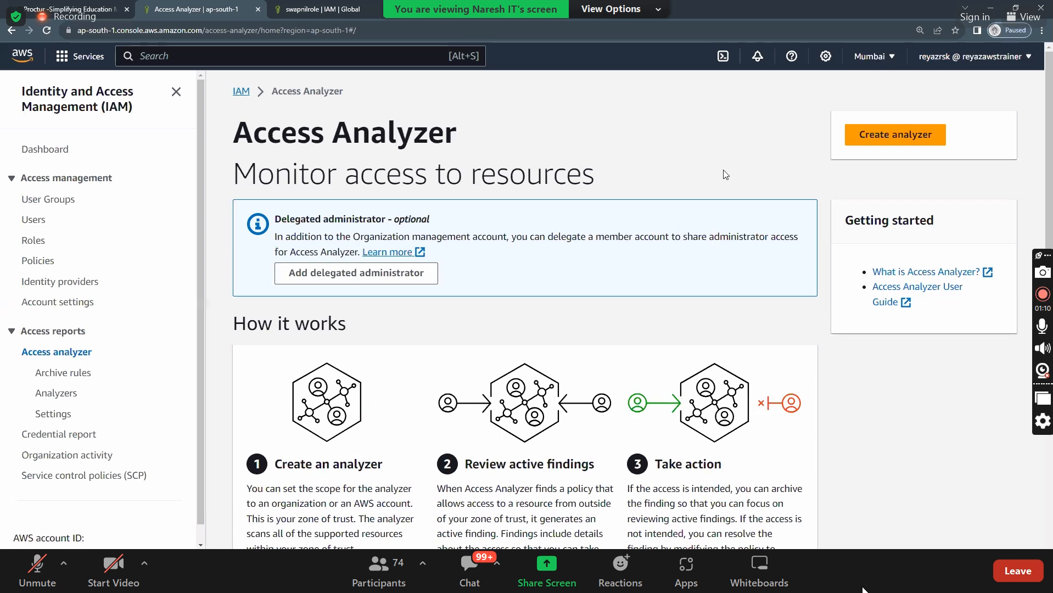
Start a new analyzer and name it MyAnalyzer.
{"action": "left_click", "coordinate": [897, 138]}
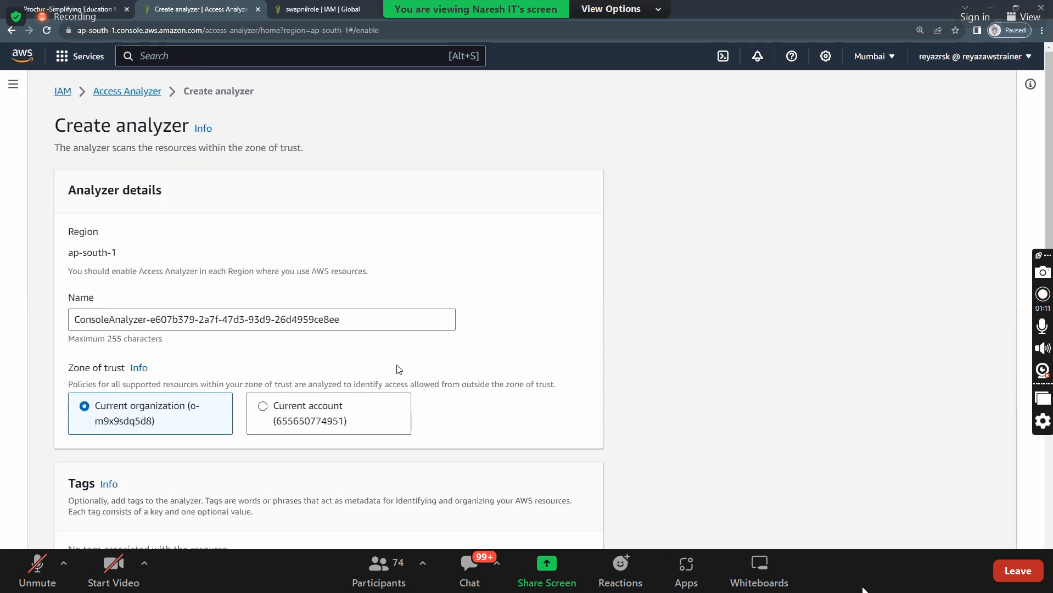
{"action": "scroll", "coordinate": [379, 302], "scroll_direction": "down", "scroll_amount": 2}
{"action": "left_click_drag", "start_coordinate": [357, 209], "coordinate": [24, 217]}
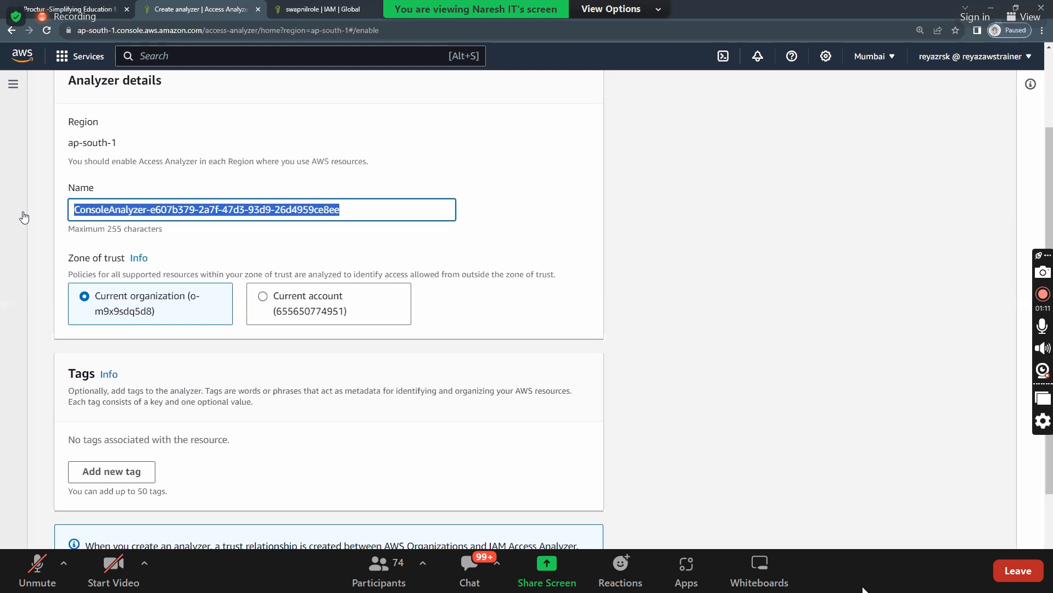
{"action": "type", "text": "MyA"}
{"action": "scroll", "coordinate": [24, 217], "scroll_direction": "down", "scroll_amount": 1}
{"action": "type", "text": "nalyzier"}
{"action": "key", "text": "BackSpace"}
{"action": "key", "text": "BackSpace"}
{"action": "key", "text": "BackSpace"}
{"action": "type", "text": "er"}
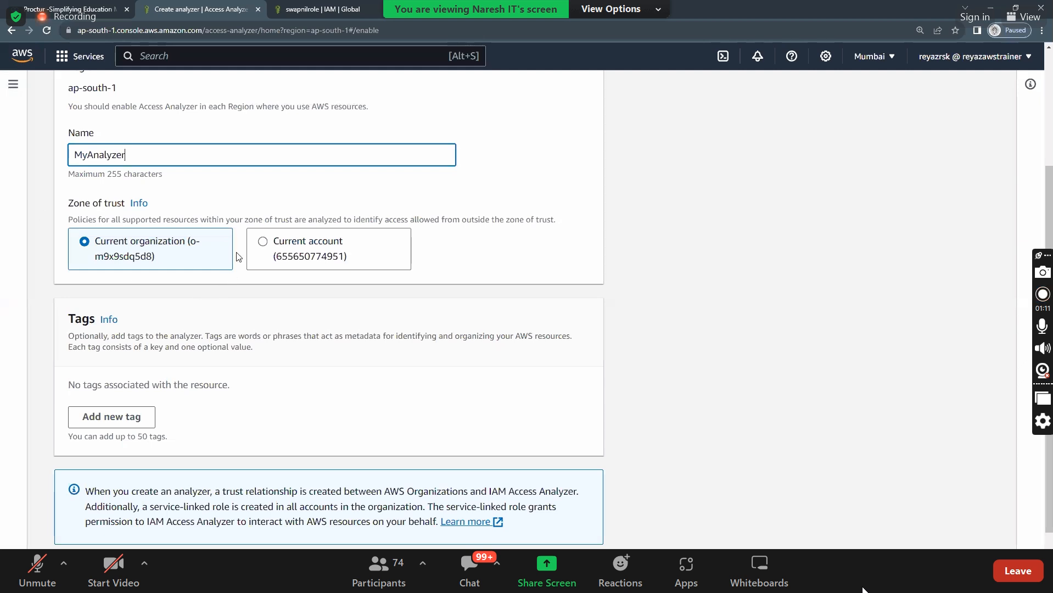
{"action": "left_click", "coordinate": [174, 252]}
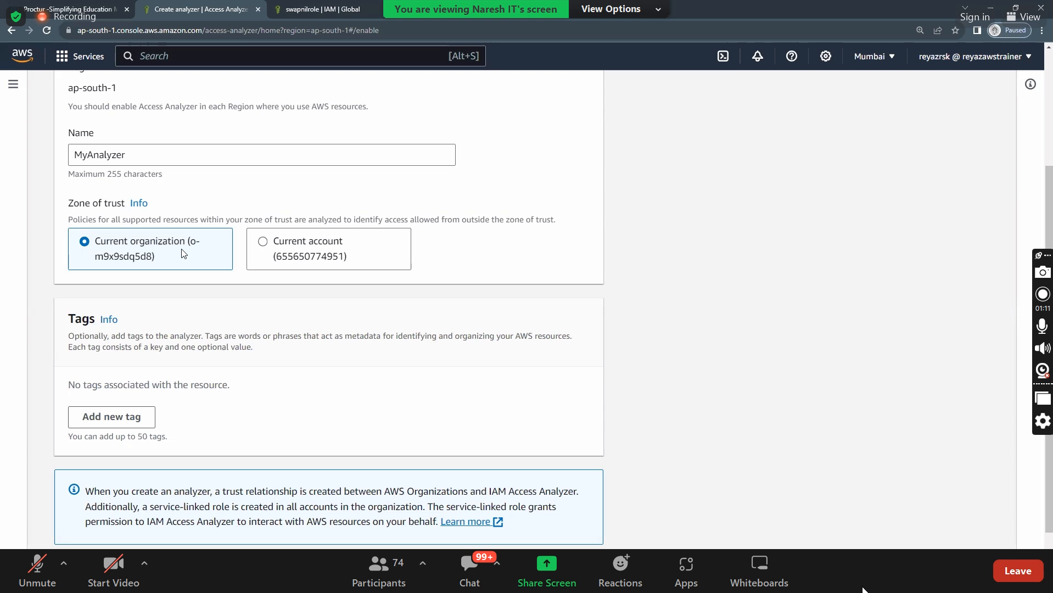
Set the analyzer's zone of trust to the current account.
{"action": "left_click", "coordinate": [267, 246]}
{"action": "left_click", "coordinate": [214, 247]}
{"action": "left_click", "coordinate": [286, 246]}
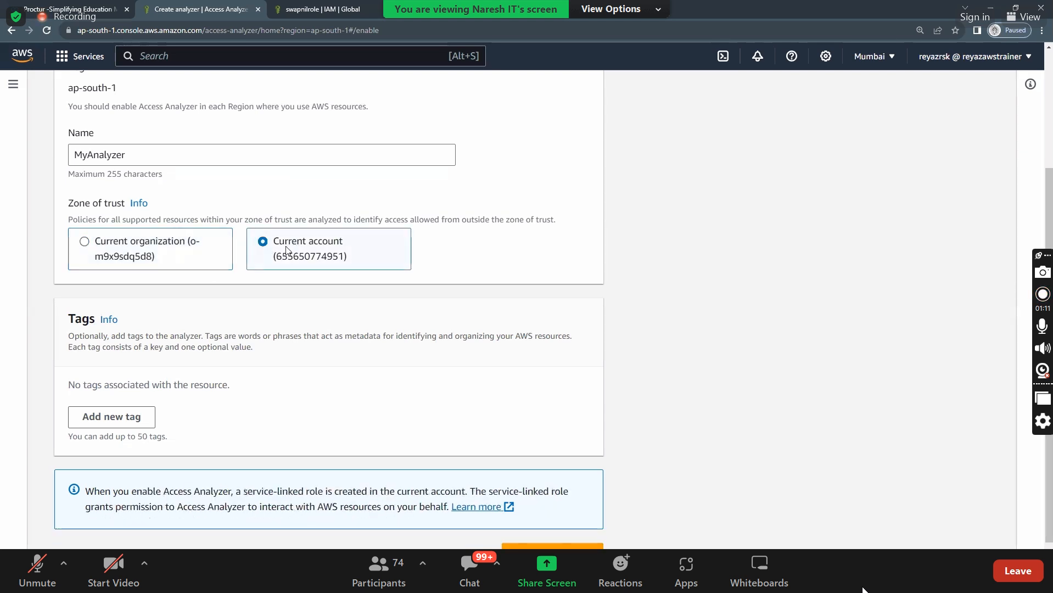
{"action": "left_click", "coordinate": [153, 248]}
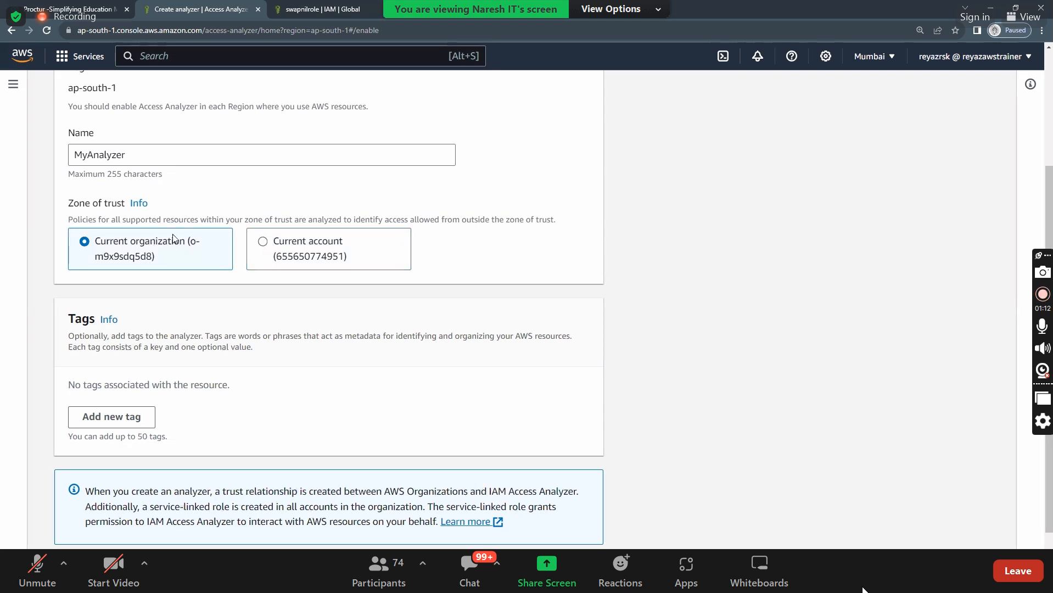
{"action": "left_click", "coordinate": [281, 249]}
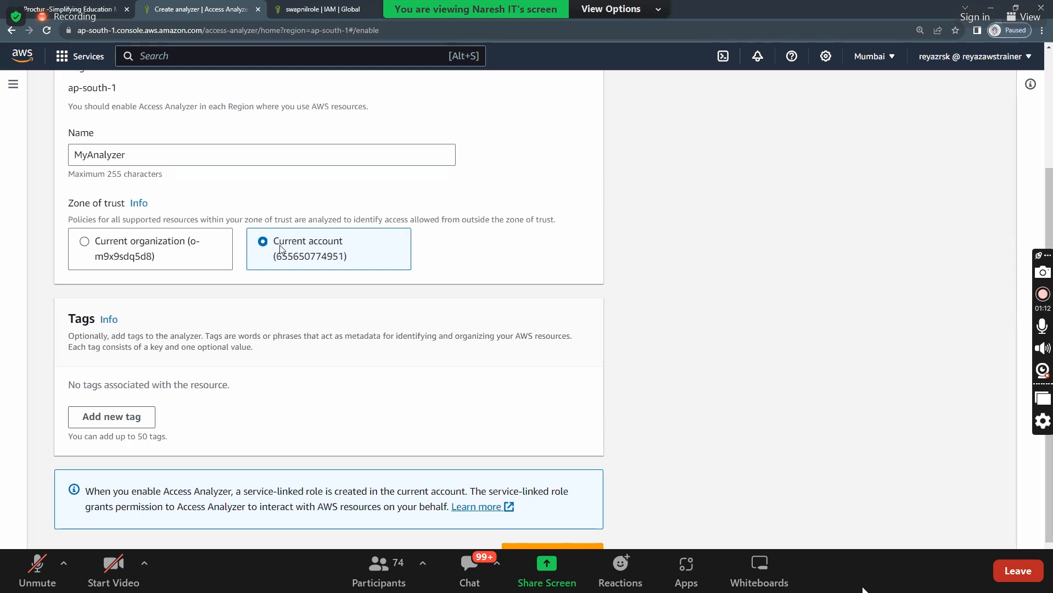
{"action": "scroll", "coordinate": [278, 320], "scroll_direction": "down", "scroll_amount": 1}
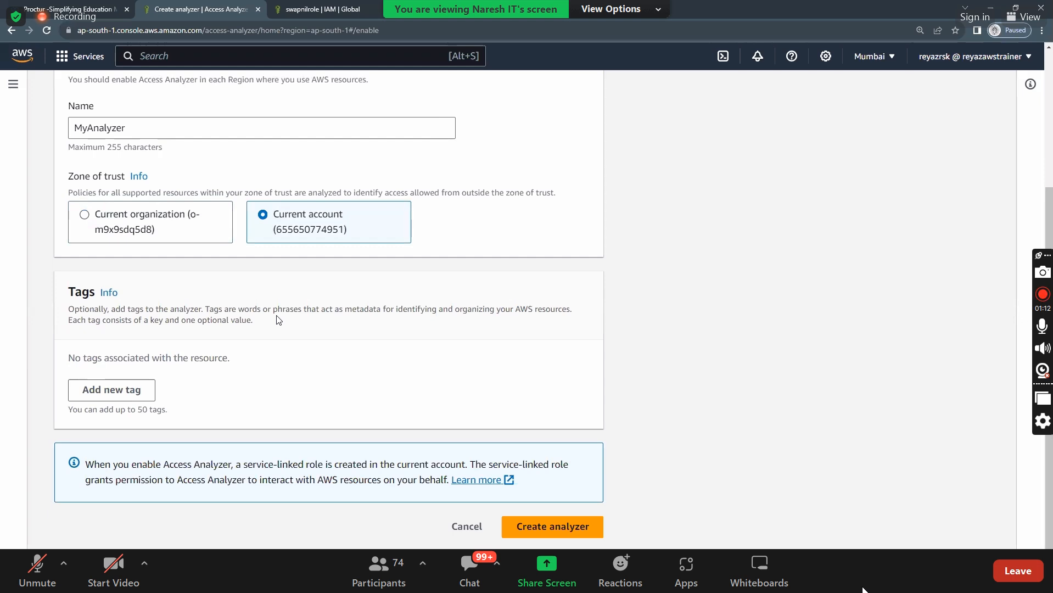
{"action": "scroll", "coordinate": [278, 320], "scroll_direction": "up", "scroll_amount": 4}
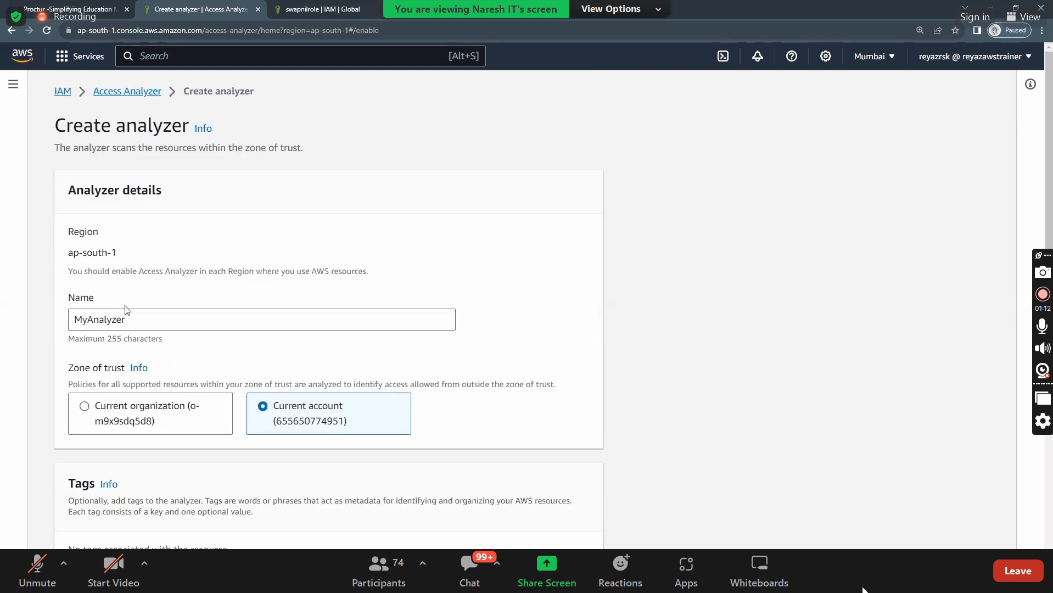
Create MyAnalyzer and inspect its active Write-access finding on swapnilrole.
{"action": "scroll", "coordinate": [126, 310], "scroll_direction": "down", "scroll_amount": 4}
{"action": "left_click", "coordinate": [546, 525]}
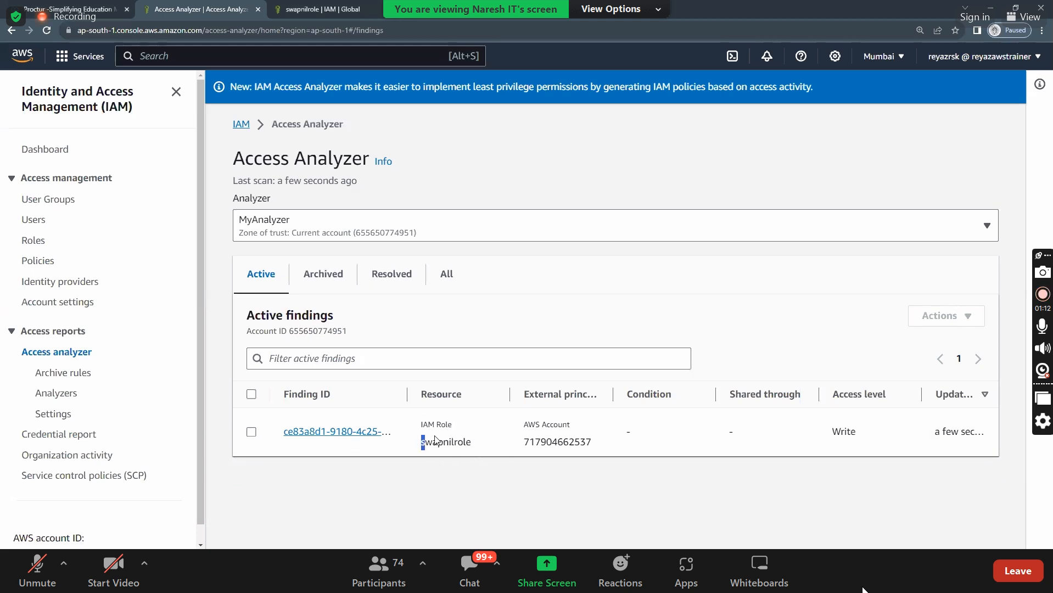
{"action": "left_click_drag", "start_coordinate": [421, 442], "coordinate": [471, 442]}
{"action": "left_click", "coordinate": [875, 433]}
{"action": "double_click", "coordinate": [876, 437]}
Check the finding's Actions and the empty Archived and Resolved tabs, then go to Credential report.
{"action": "left_click", "coordinate": [251, 432]}
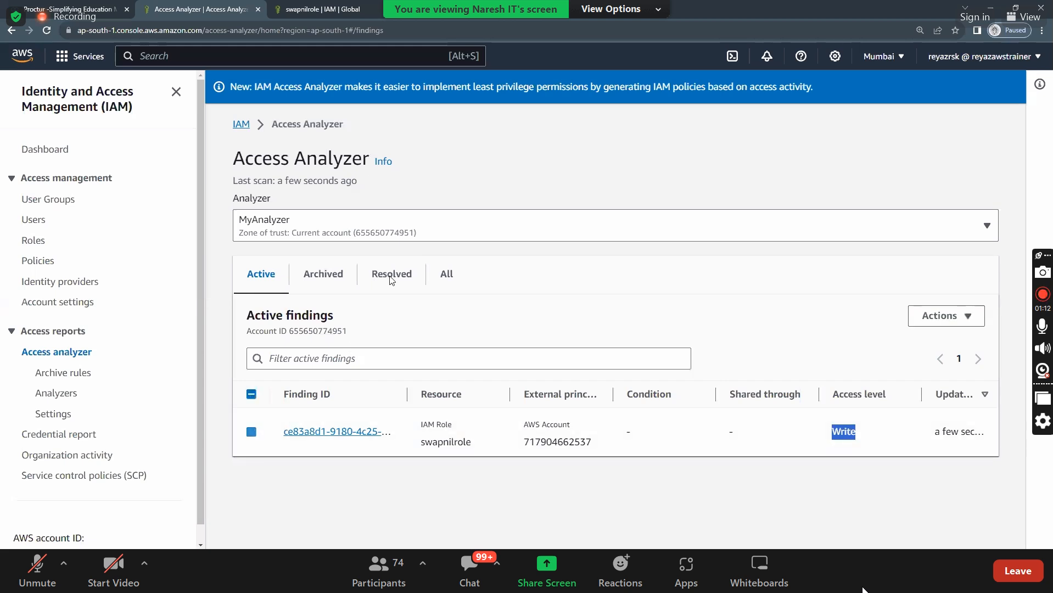
{"action": "left_click", "coordinate": [958, 349]}
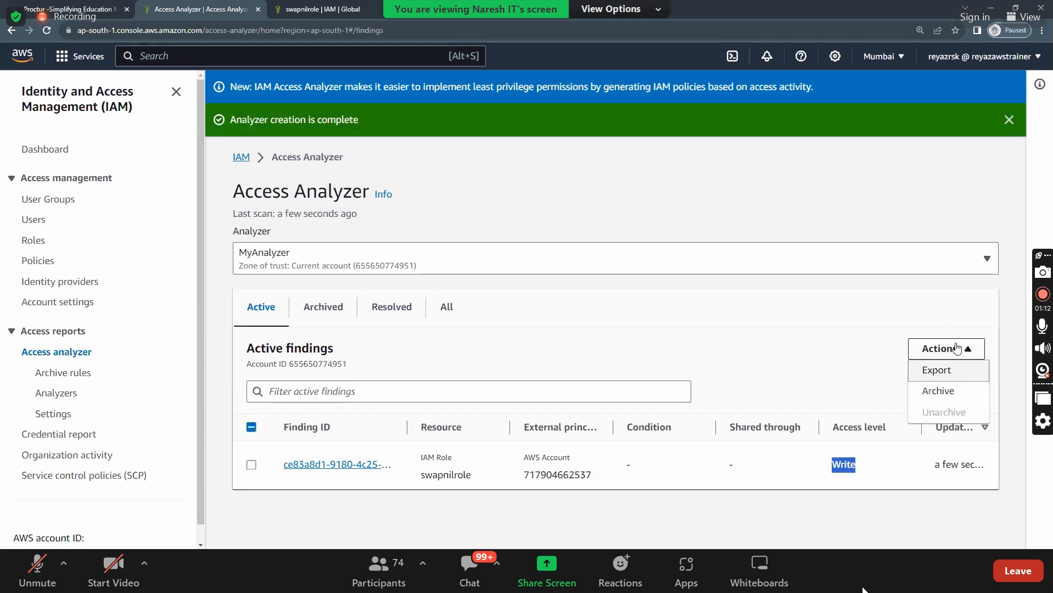
{"action": "left_click", "coordinate": [837, 348]}
{"action": "left_click", "coordinate": [252, 465]}
{"action": "left_click", "coordinate": [319, 308]}
{"action": "left_click", "coordinate": [374, 308]}
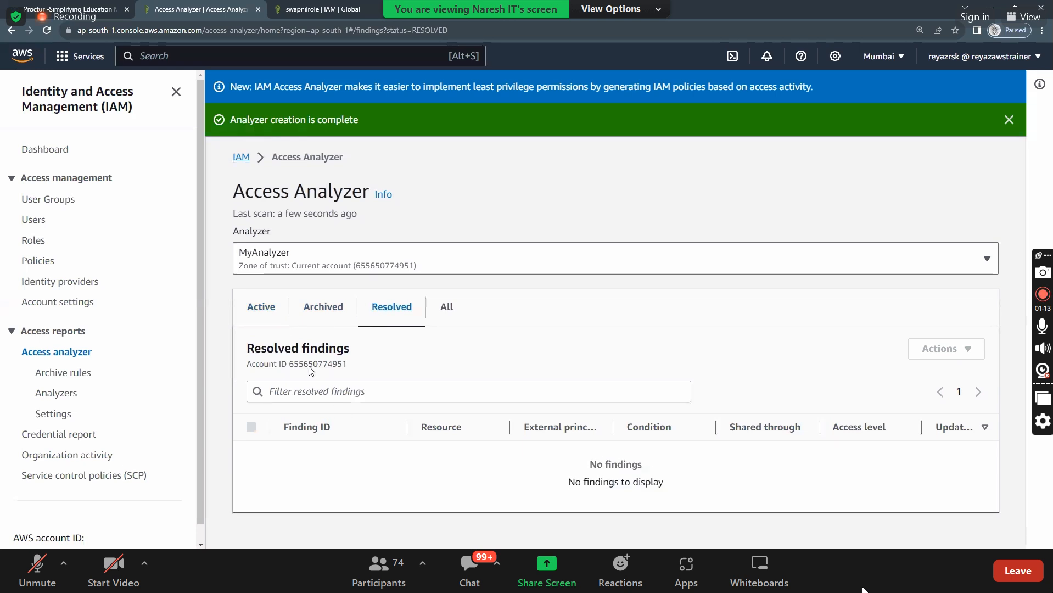
{"action": "left_click", "coordinate": [277, 317]}
{"action": "left_click", "coordinate": [250, 466]}
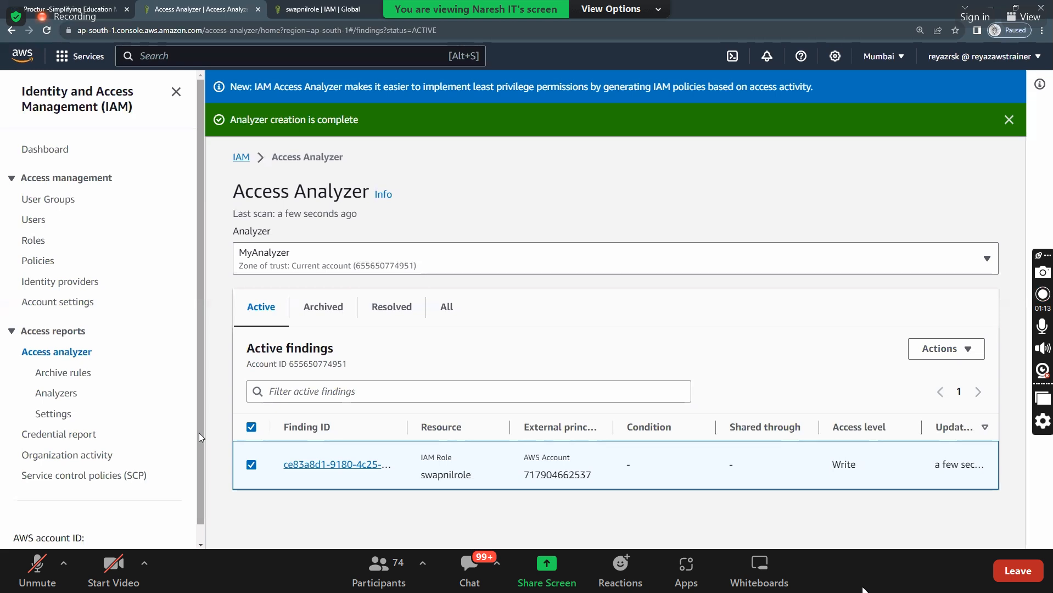
{"action": "left_click", "coordinate": [77, 438]}
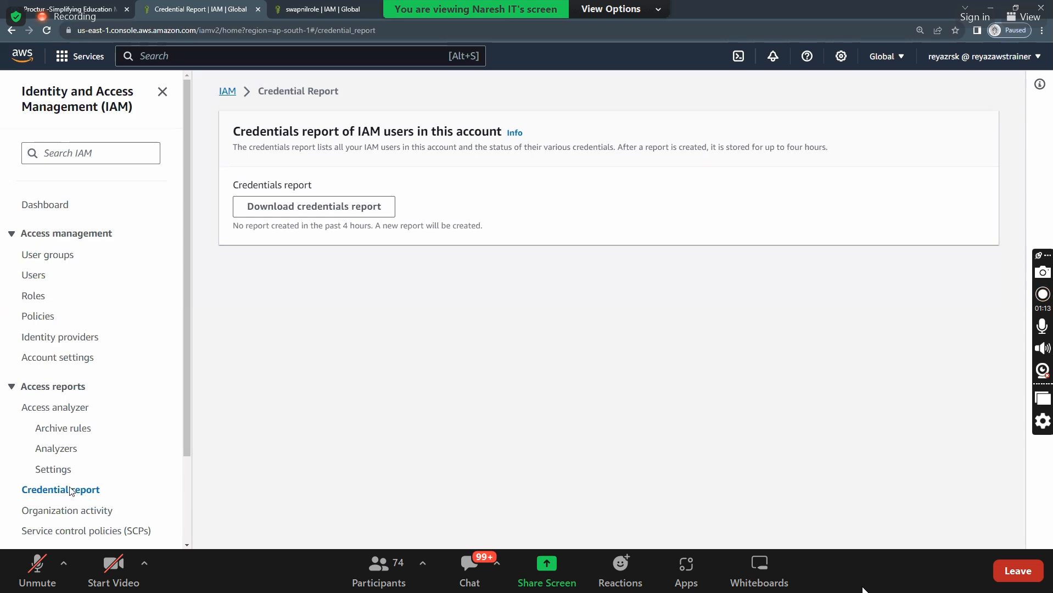
Download the IAM credentials report CSV and open it in Excel.
{"action": "left_click", "coordinate": [316, 207]}
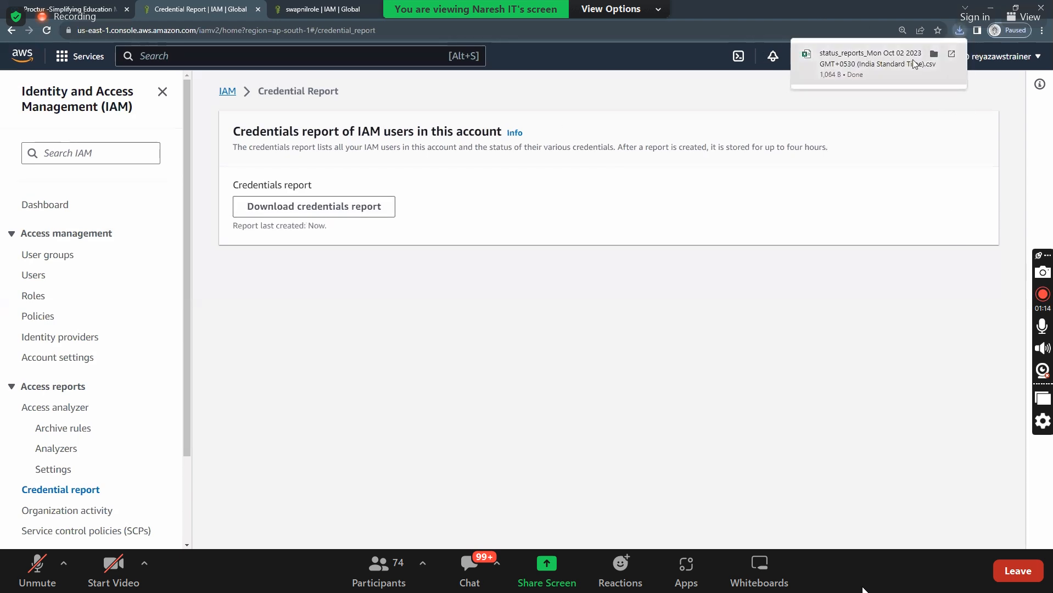
{"action": "left_click", "coordinate": [907, 59]}
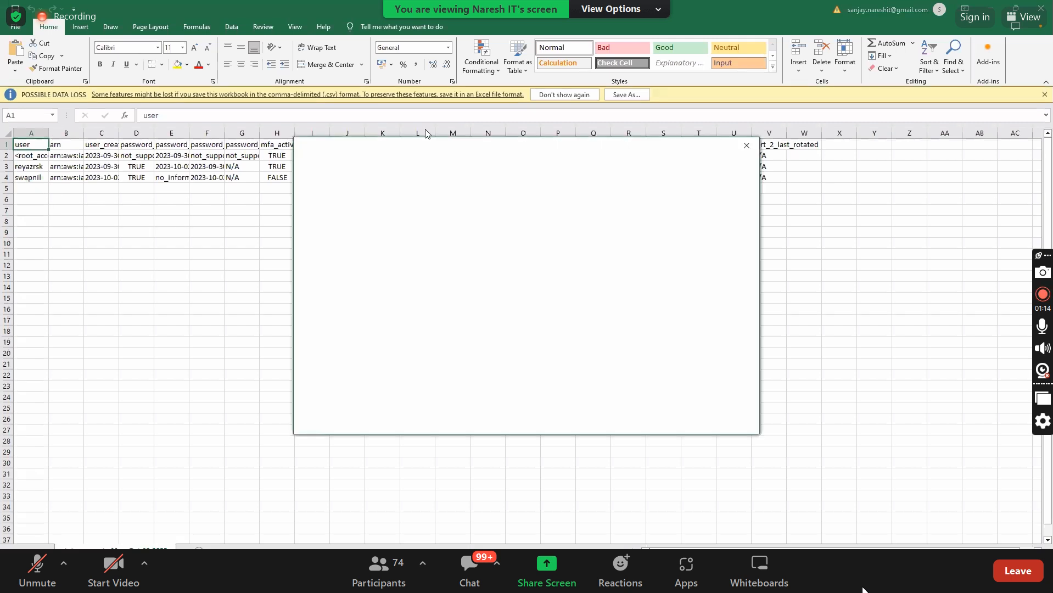
Widen columns A–D to show user names, ARNs, creation times and password_enabled.
{"action": "left_click", "coordinate": [742, 147]}
{"action": "left_click_drag", "start_coordinate": [49, 149], "coordinate": [138, 156]}
{"action": "left_click", "coordinate": [42, 184]}
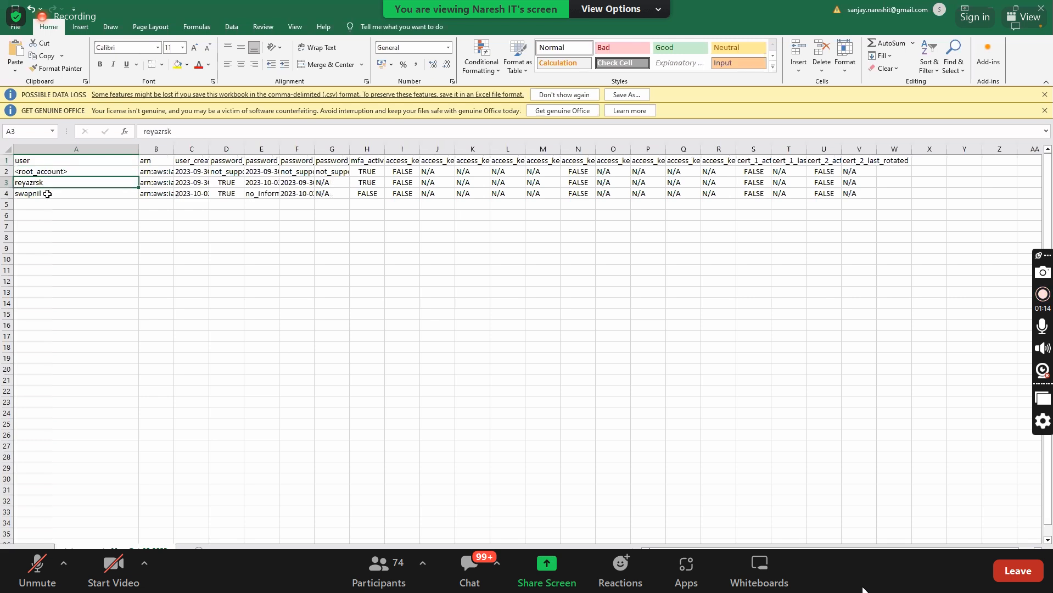
{"action": "left_click", "coordinate": [49, 194]}
{"action": "left_click_drag", "start_coordinate": [173, 149], "coordinate": [229, 150]}
{"action": "double_click", "coordinate": [264, 149]}
{"action": "left_click_drag", "start_coordinate": [367, 151], "coordinate": [435, 156]}
Inspect the password and access key values, then close the workbook without saving.
{"action": "left_click", "coordinate": [396, 173]}
{"action": "left_click", "coordinate": [488, 182]}
{"action": "left_click", "coordinate": [664, 194]}
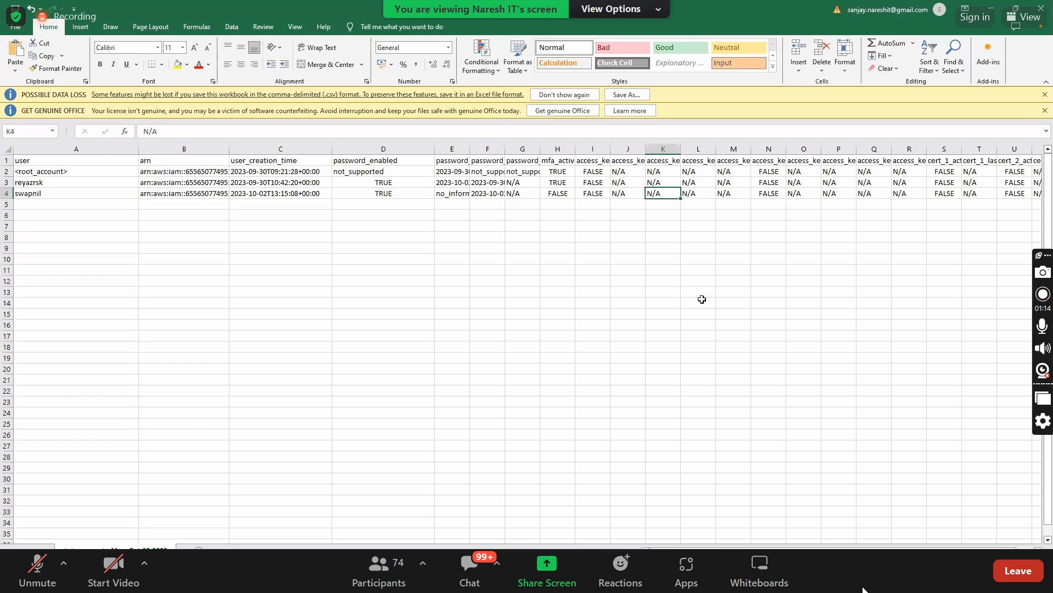
{"action": "left_click", "coordinate": [1048, 11]}
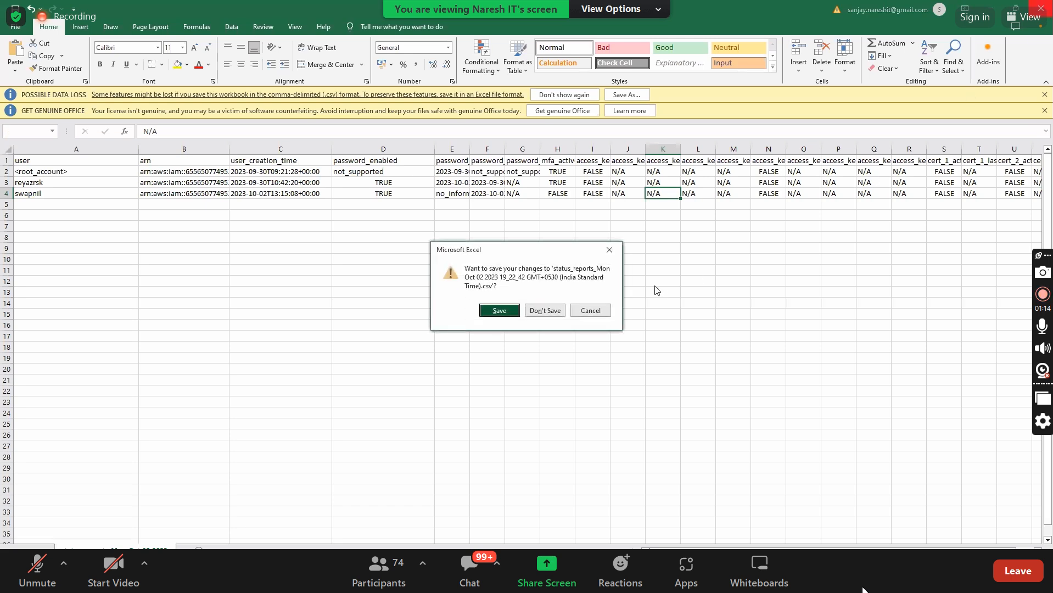
{"action": "left_click", "coordinate": [557, 312]}
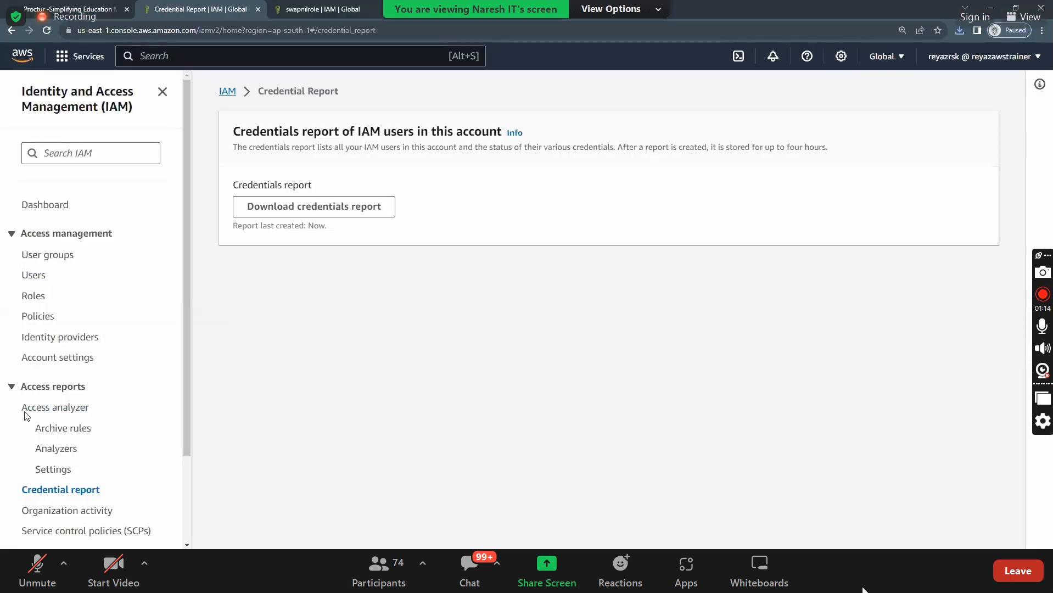
Collapse Access reports in the IAM sidebar and open the empty Identity providers page.
{"action": "left_click", "coordinate": [11, 387]}
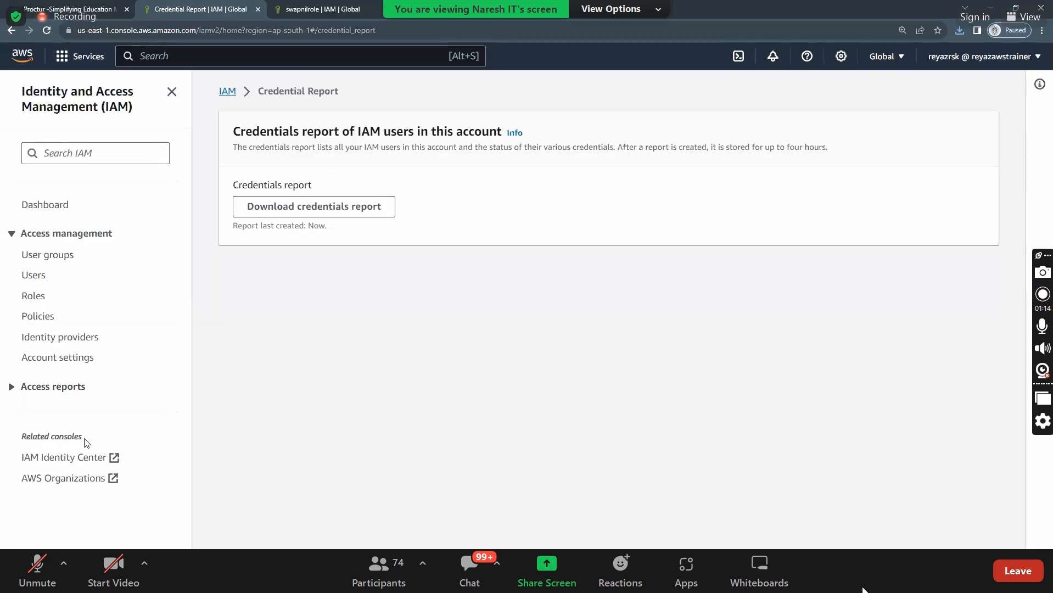
{"action": "left_click", "coordinate": [20, 392]}
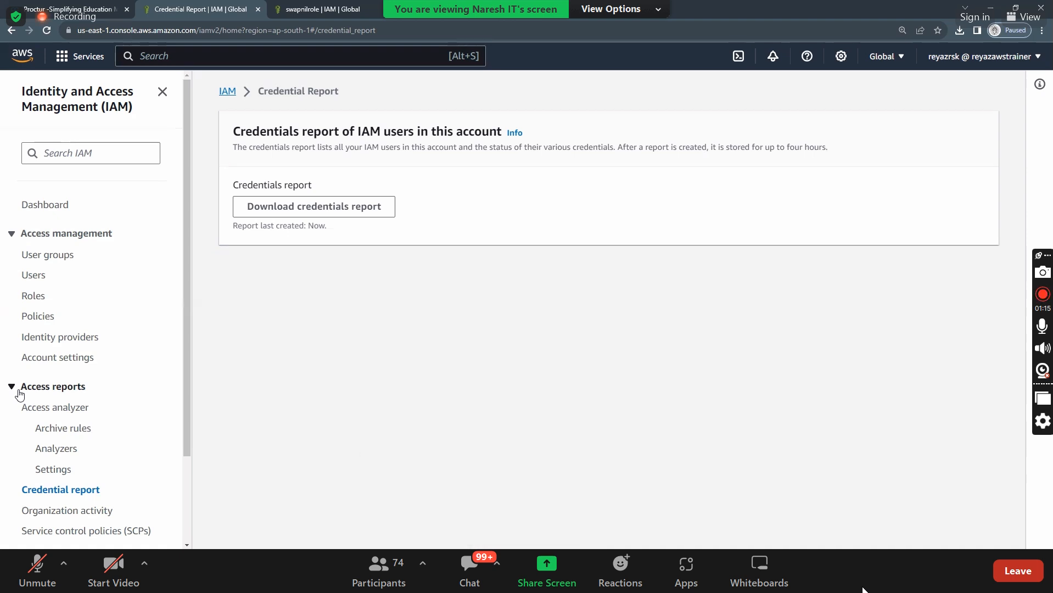
{"action": "left_click", "coordinate": [19, 391]}
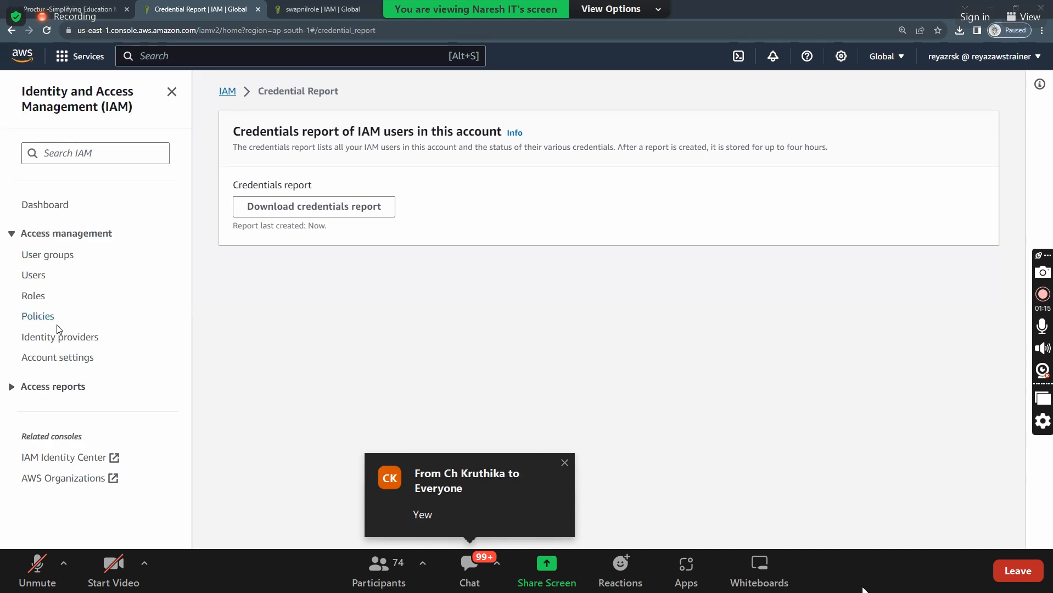
{"action": "left_click", "coordinate": [61, 338]}
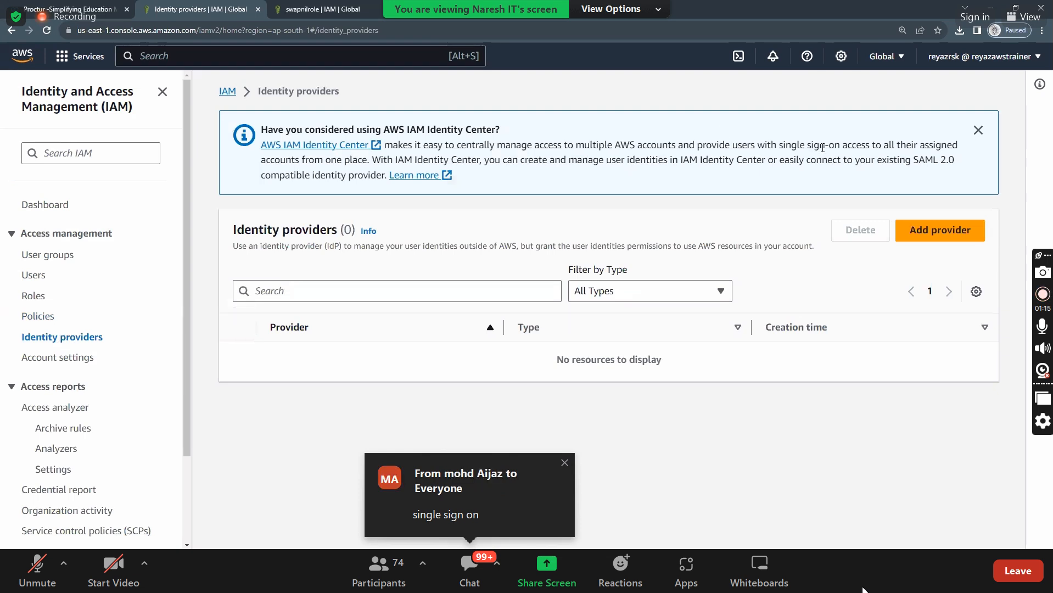
Dismiss the IAM Identity Center banner and collapse Access reports in the sidebar.
{"action": "left_click", "coordinate": [979, 131]}
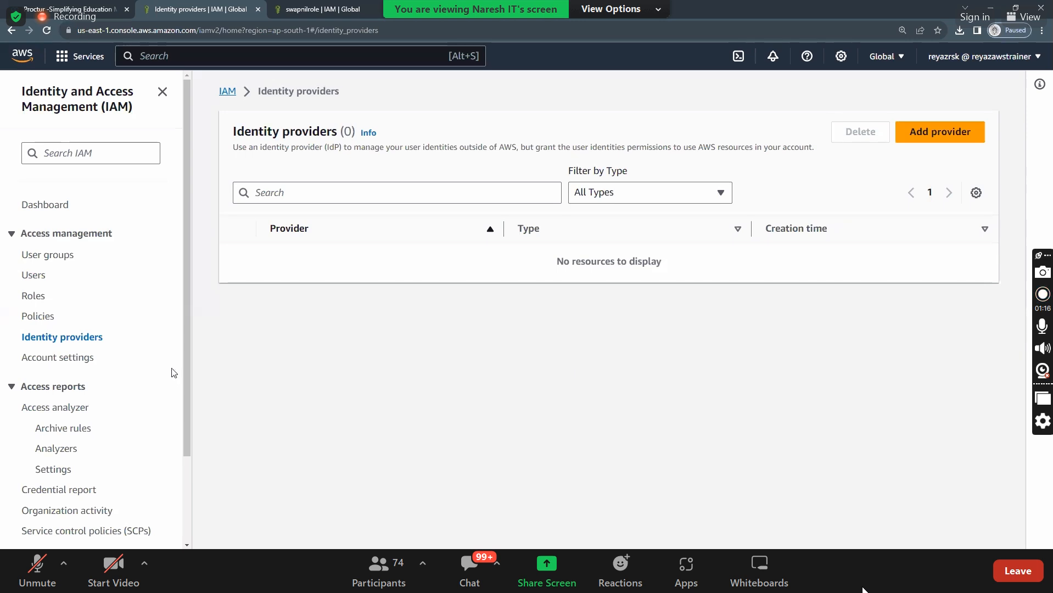
{"action": "left_click", "coordinate": [20, 391]}
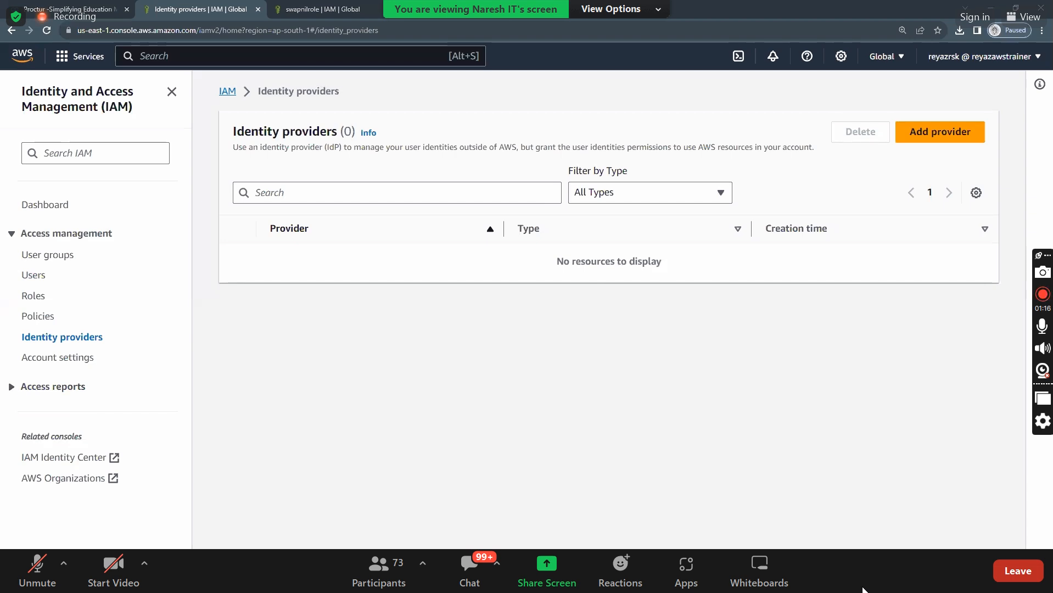
Open the Tasks text file from File Explorer and maximize Notepad.
{"action": "left_click", "coordinate": [300, 581]}
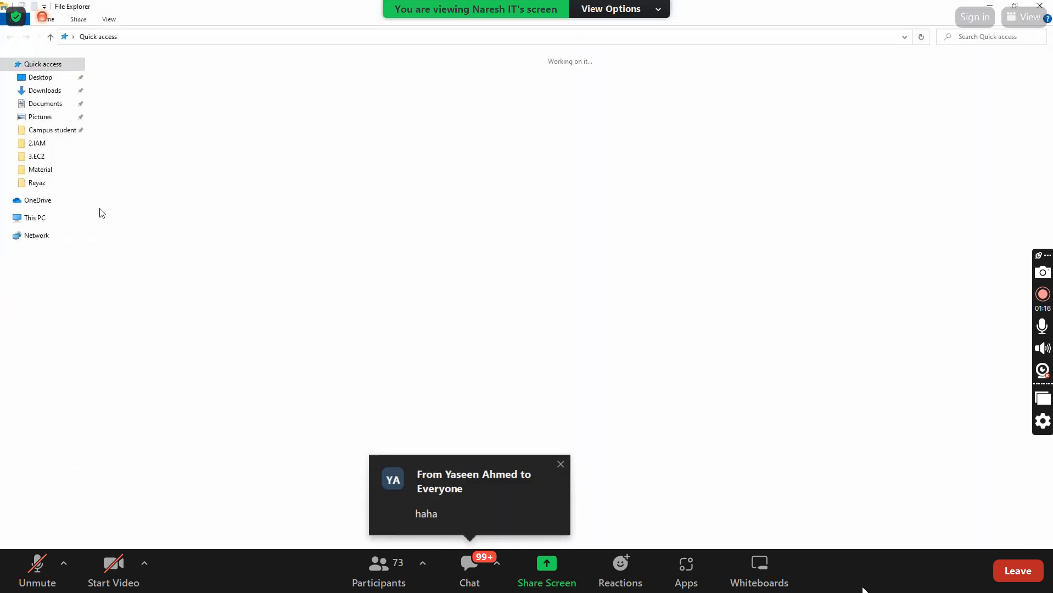
{"action": "left_click", "coordinate": [159, 218]}
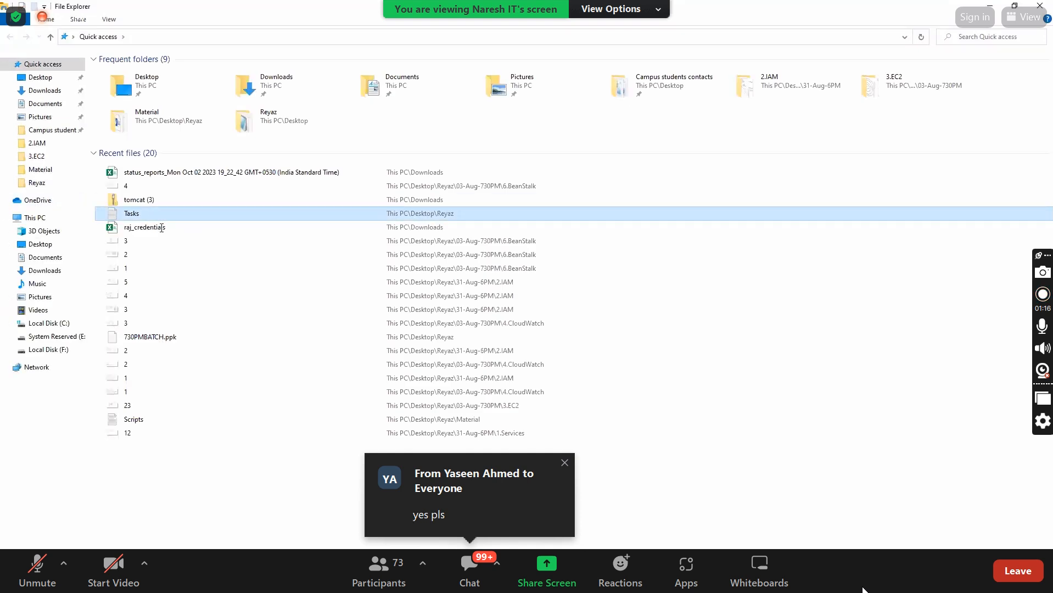
{"action": "left_click", "coordinate": [730, 140]}
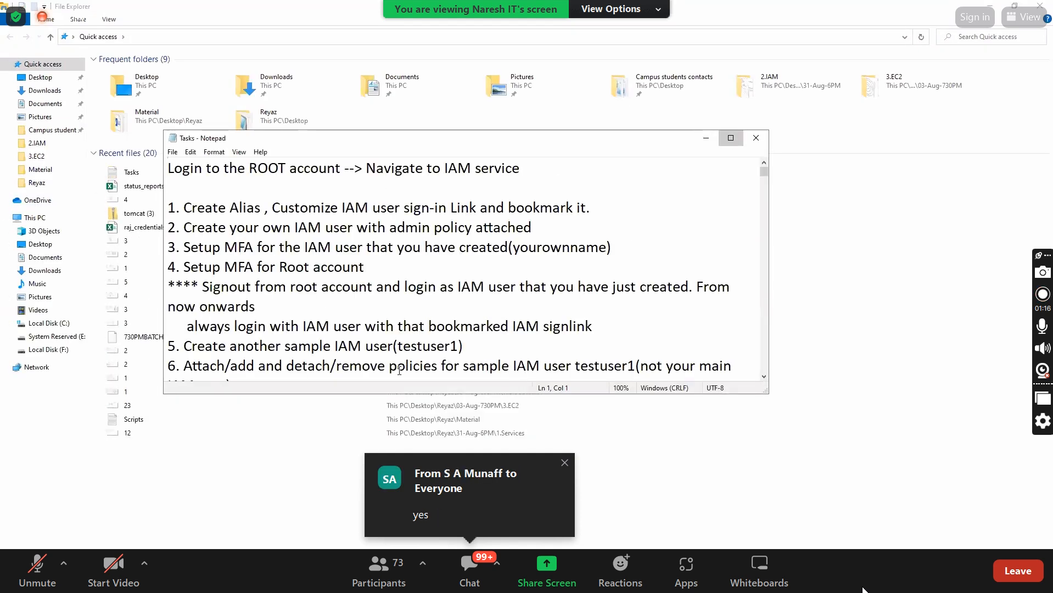
{"action": "scroll", "coordinate": [399, 370], "scroll_direction": "down", "scroll_amount": 10}
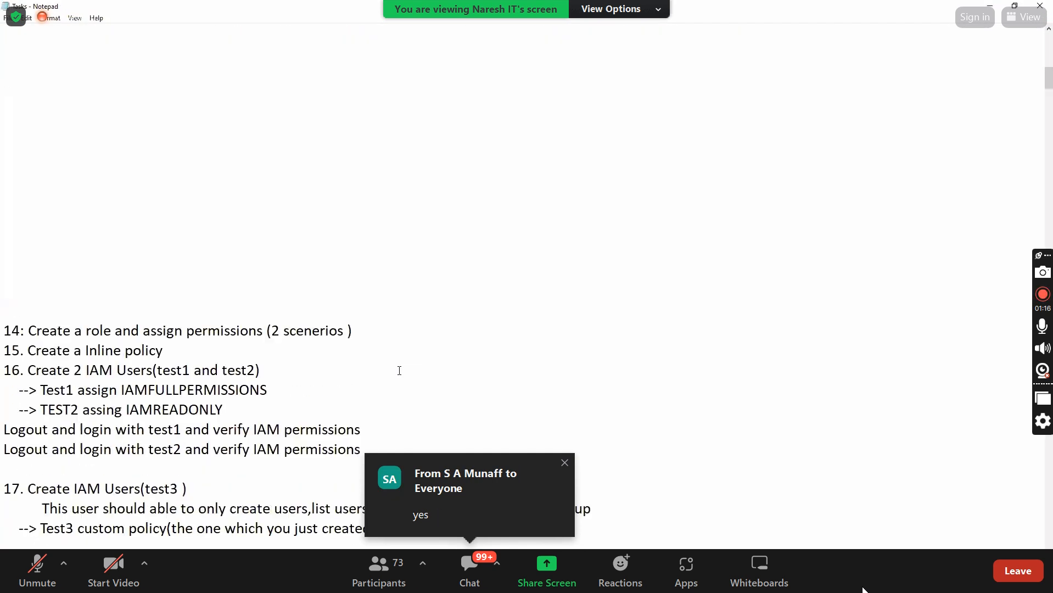
{"action": "scroll", "coordinate": [399, 370], "scroll_direction": "down", "scroll_amount": 4}
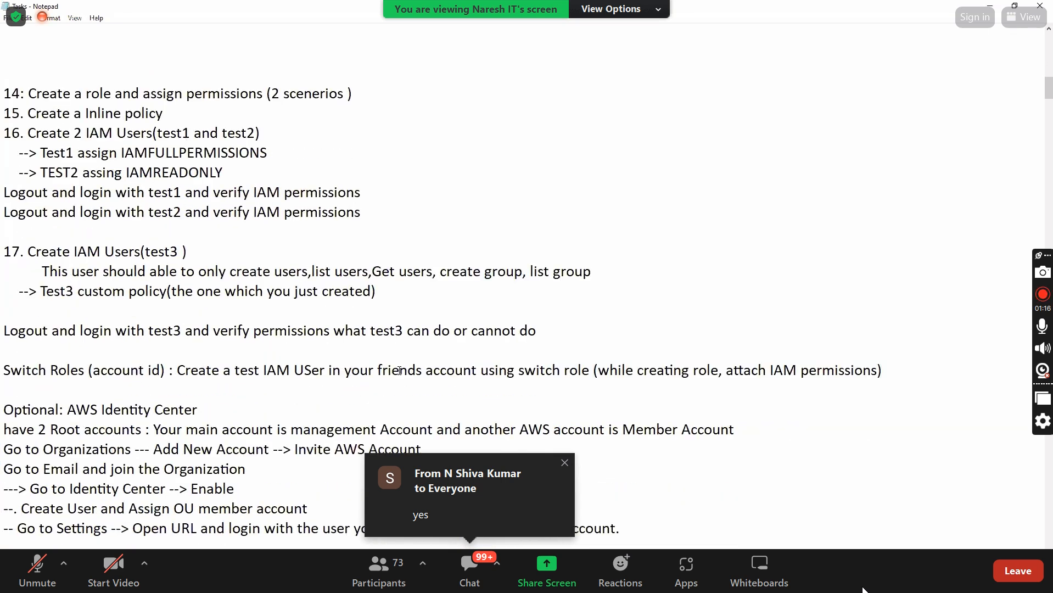
{"action": "scroll", "coordinate": [399, 370], "scroll_direction": "down", "scroll_amount": 1}
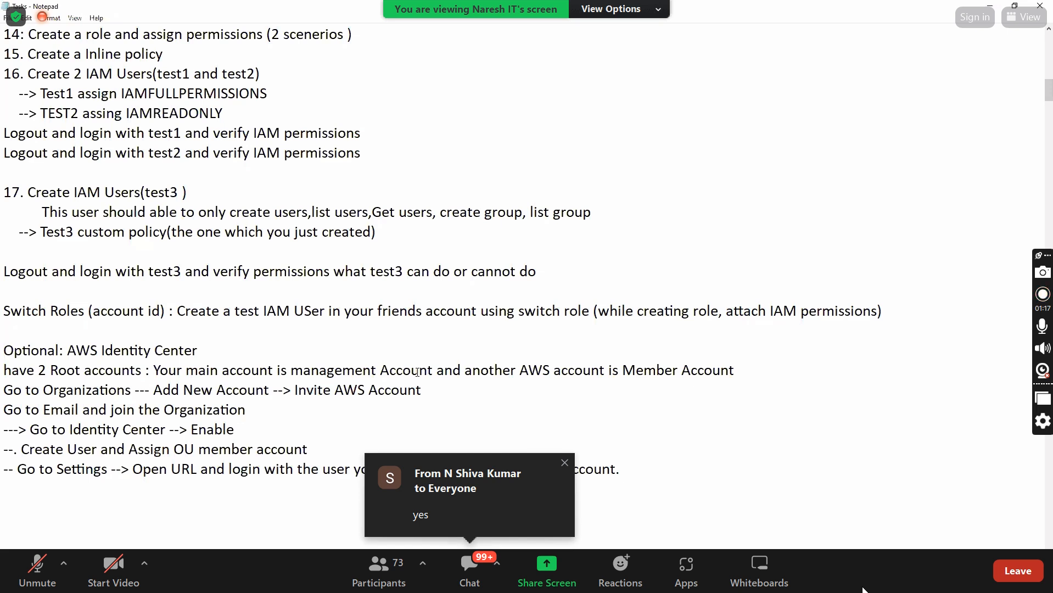
Add two blank lines after the Switch Roles item and highlight item 14's '2 scenerios' note.
{"action": "left_click", "coordinate": [40, 331]}
{"action": "key", "text": "Return"}
{"action": "key", "text": "Return"}
{"action": "key", "text": "Return"}
{"action": "key", "text": "Return"}
{"action": "key", "text": "Return"}
{"action": "key", "text": "Return"}
{"action": "key", "text": "Return"}
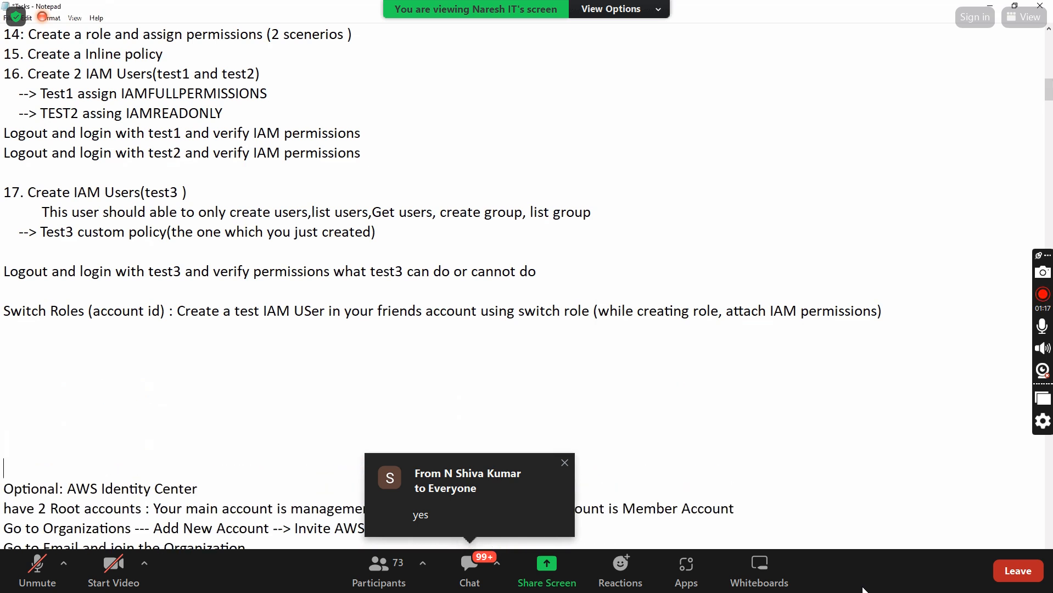
{"action": "key", "text": "Return"}
{"action": "scroll", "coordinate": [53, 339], "scroll_direction": "up", "scroll_amount": 1}
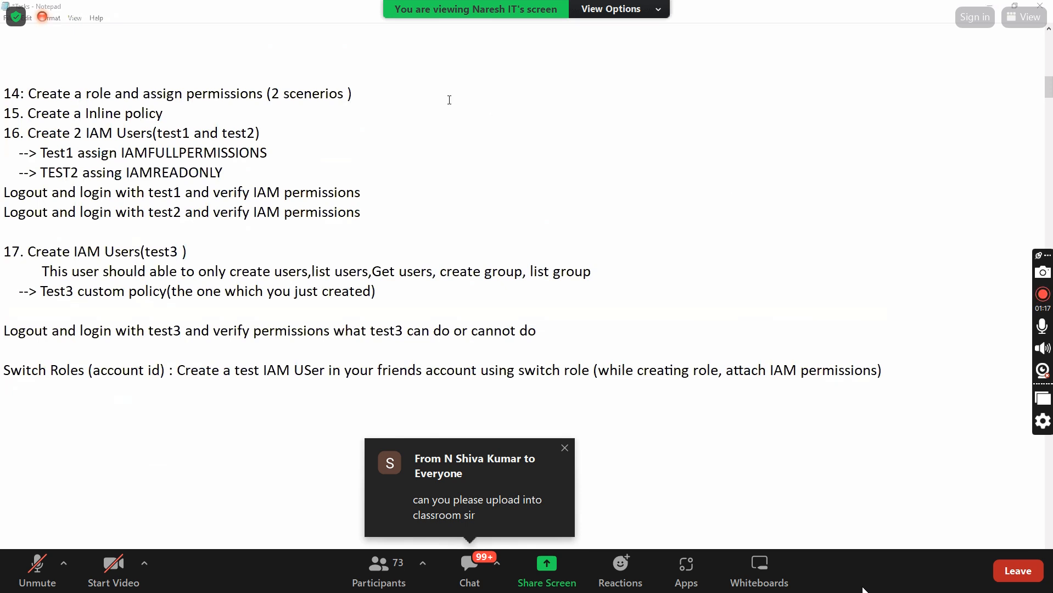
{"action": "left_click_drag", "start_coordinate": [358, 95], "coordinate": [272, 95]}
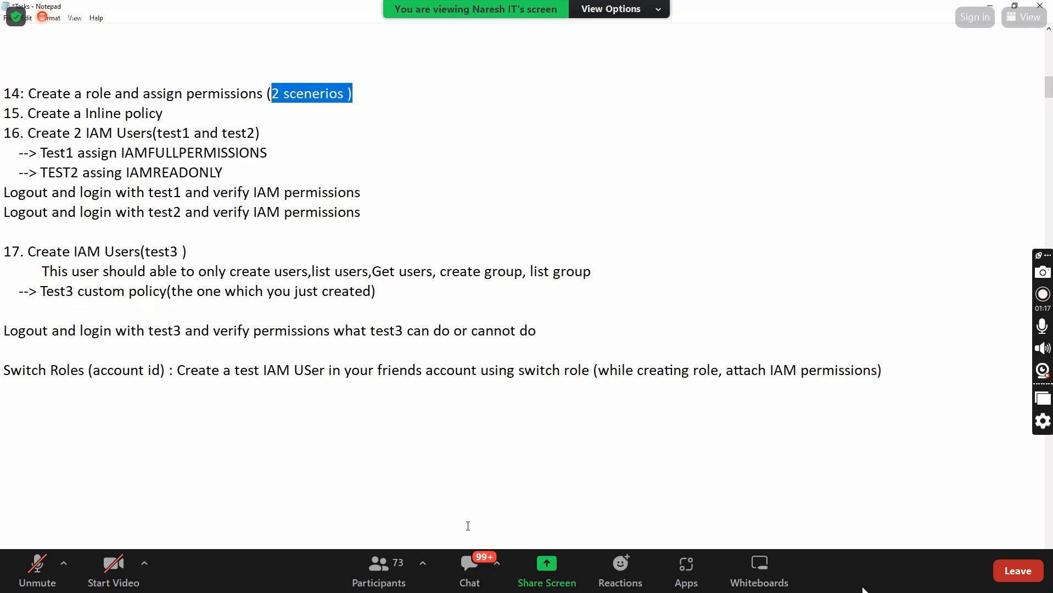
{"action": "left_click", "coordinate": [267, 544]}
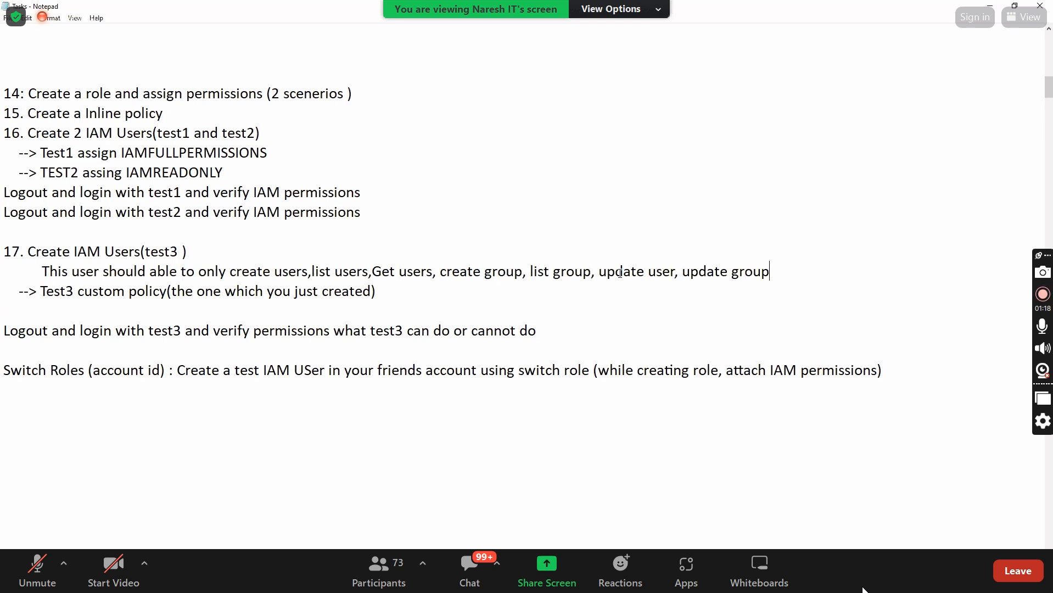
Review the Test3 entry, its list of allowed actions, and the Switch Roles line.
{"action": "scroll", "coordinate": [247, 255], "scroll_direction": "down", "scroll_amount": 1}
{"action": "scroll", "coordinate": [108, 286], "scroll_direction": "up", "scroll_amount": 1}
{"action": "double_click", "coordinate": [57, 291]}
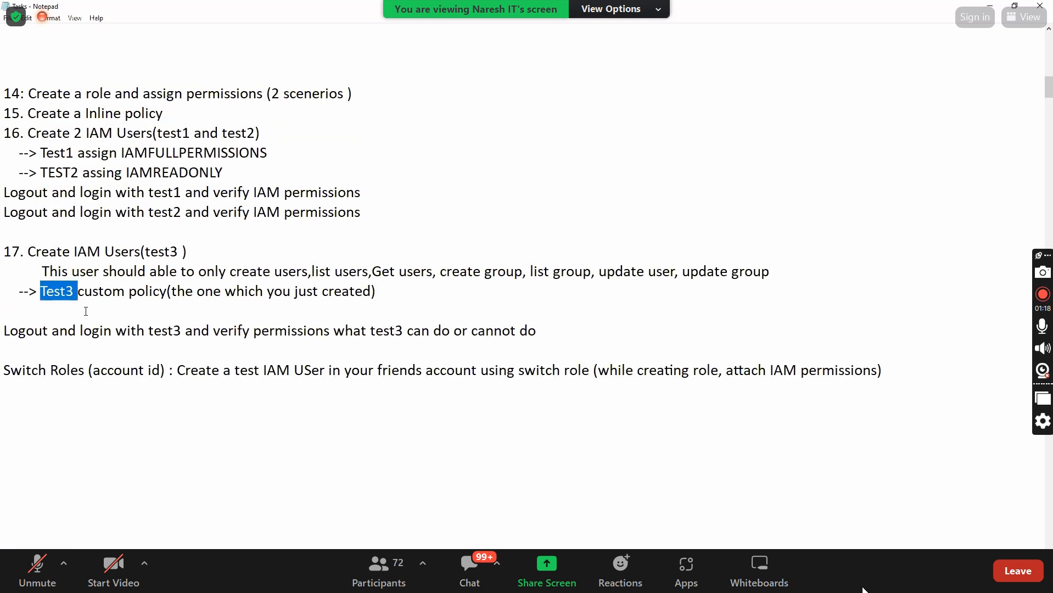
{"action": "left_click", "coordinate": [100, 320]}
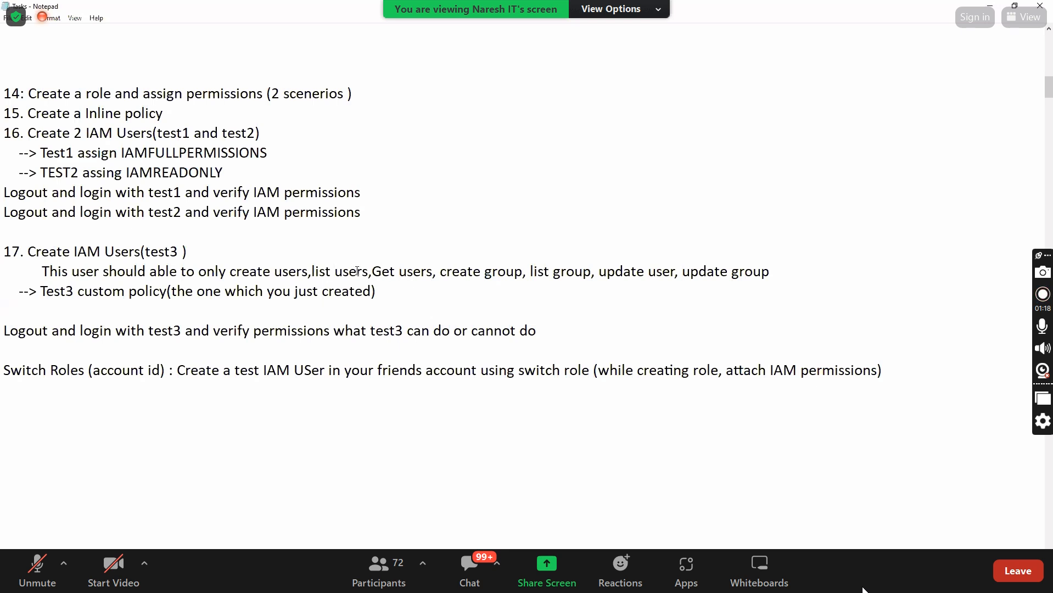
{"action": "left_click_drag", "start_coordinate": [242, 273], "coordinate": [554, 276]}
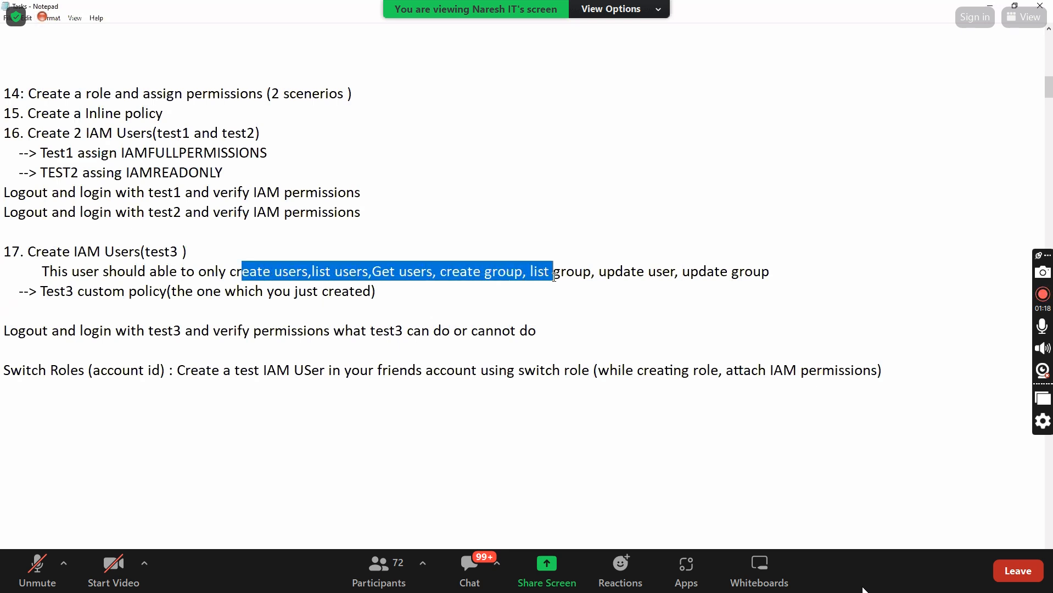
{"action": "left_click", "coordinate": [527, 324]}
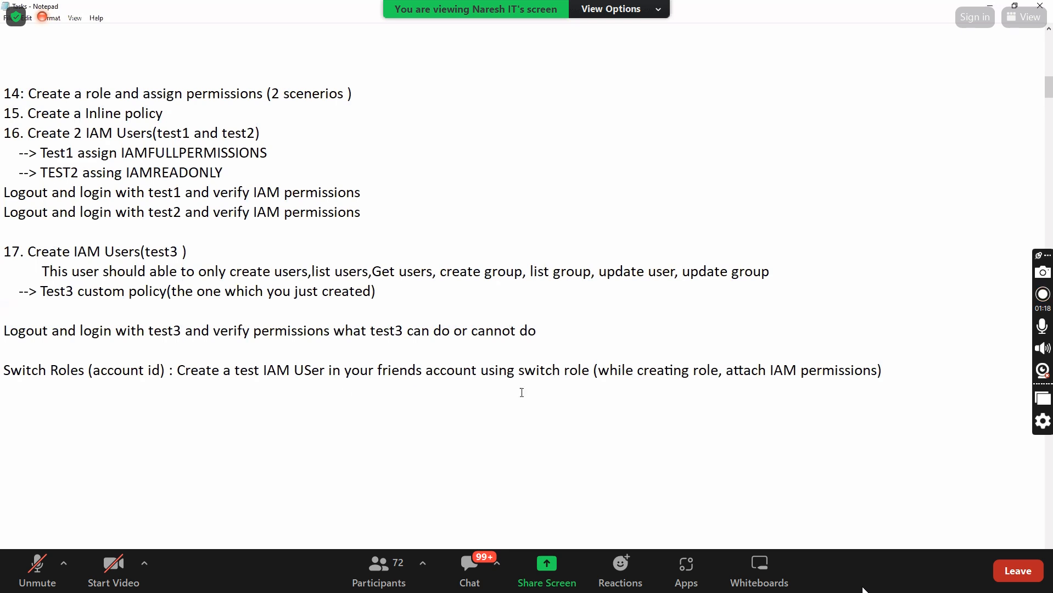
{"action": "left_click_drag", "start_coordinate": [901, 377], "coordinate": [144, 354]}
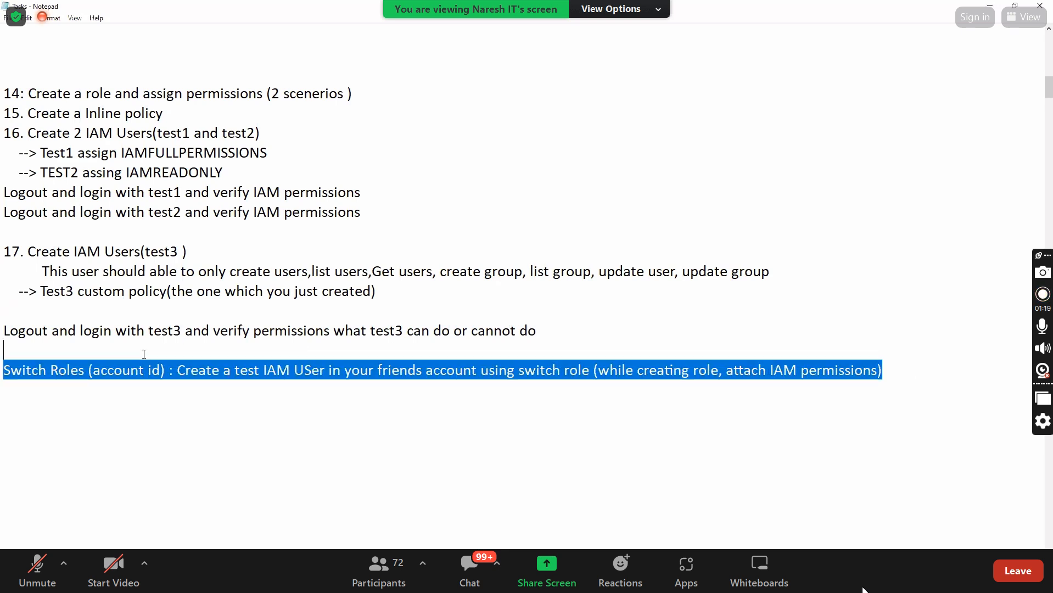
{"action": "left_click", "coordinate": [180, 398]}
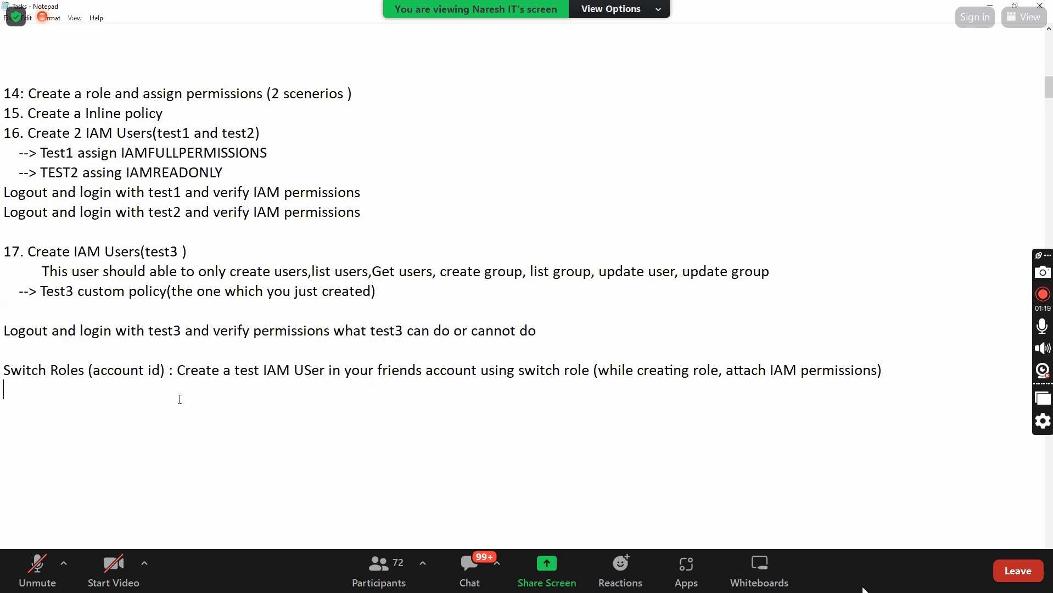